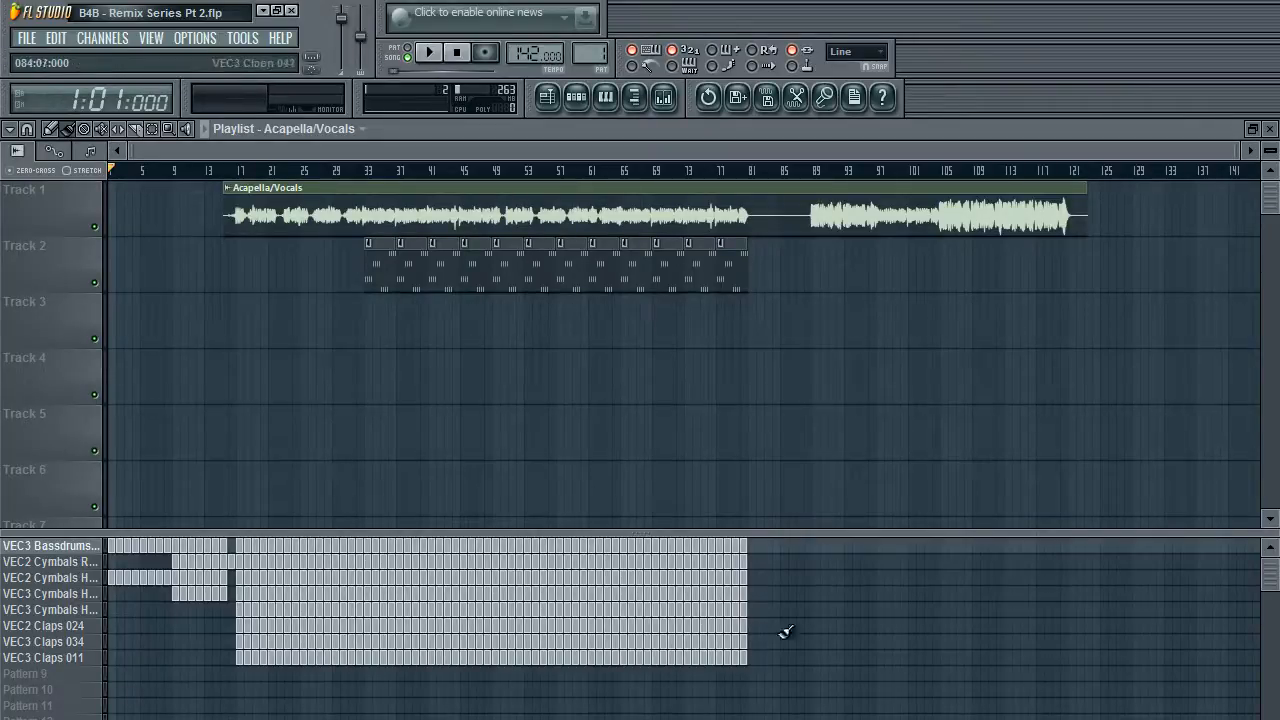
Bring up the mixer and the sample browser together over the playlist.
left_click(666, 102)
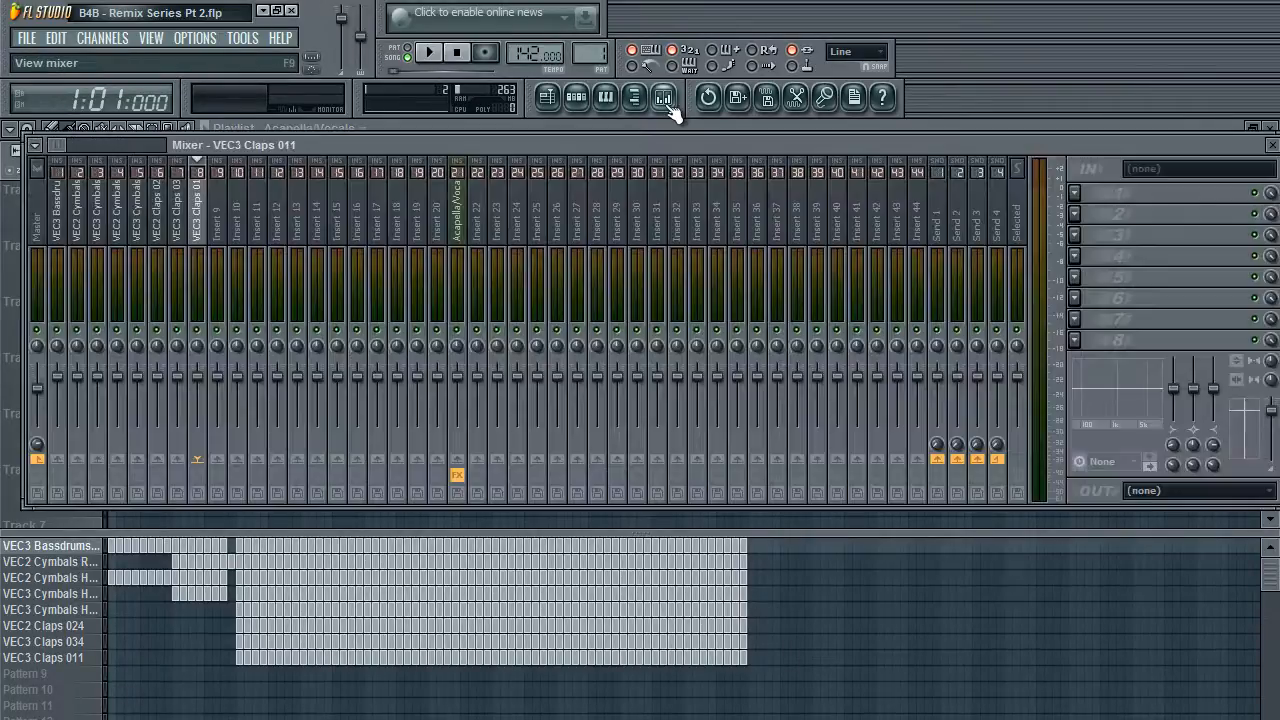
left_click(668, 106)
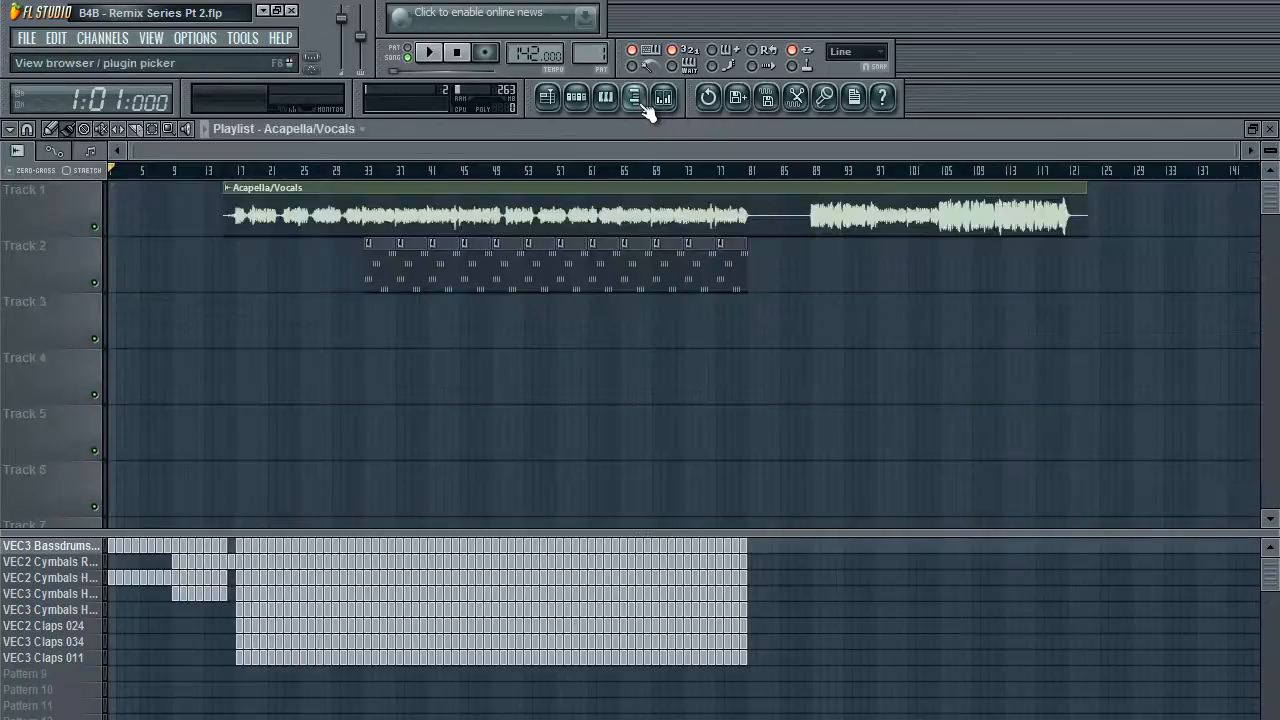
left_click(635, 97)
left_click(665, 100)
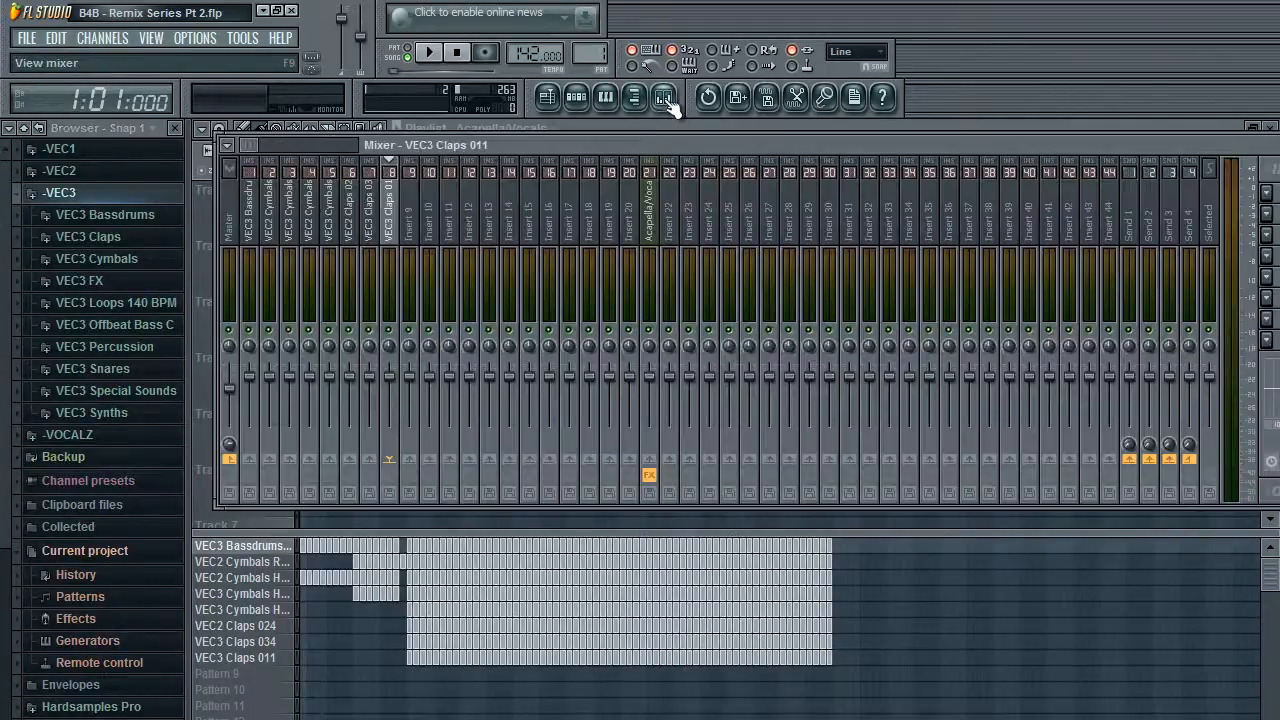
left_click(665, 100)
left_click(665, 100)
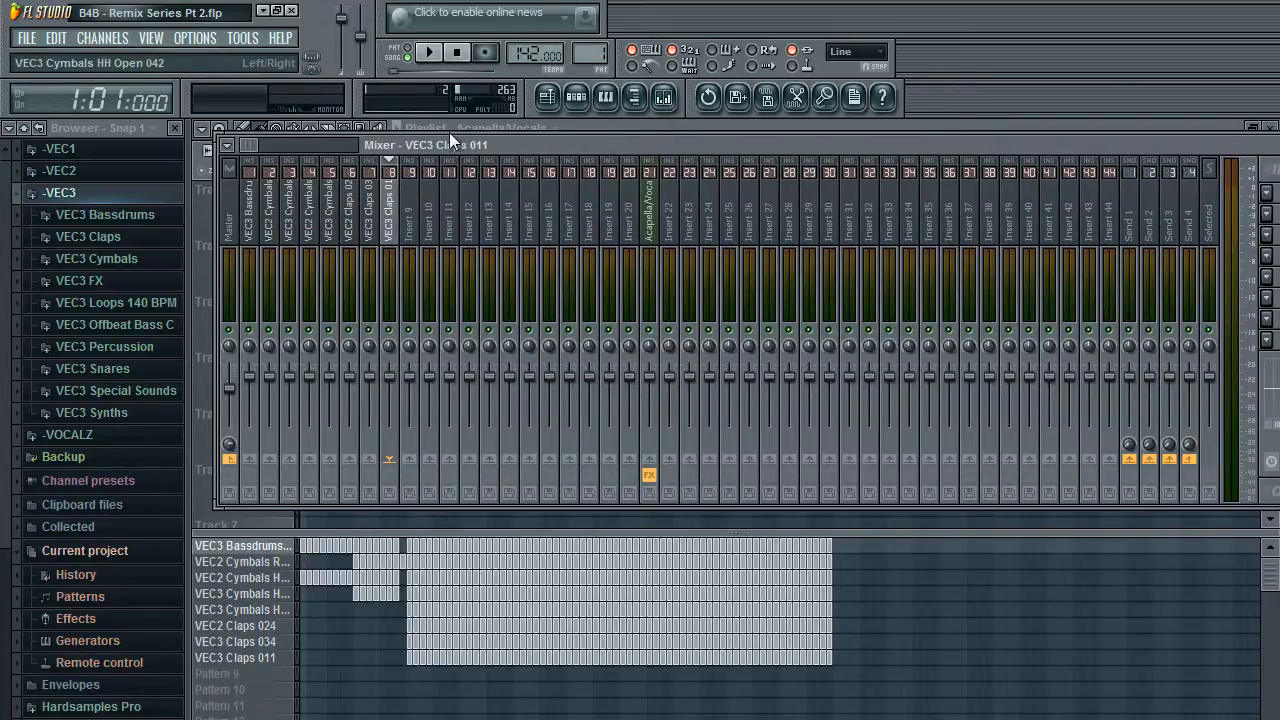
Narrow the mixer window, close the sample browser and reposition the mixer over the playlist.
left_click_drag(440, 139, 319, 157)
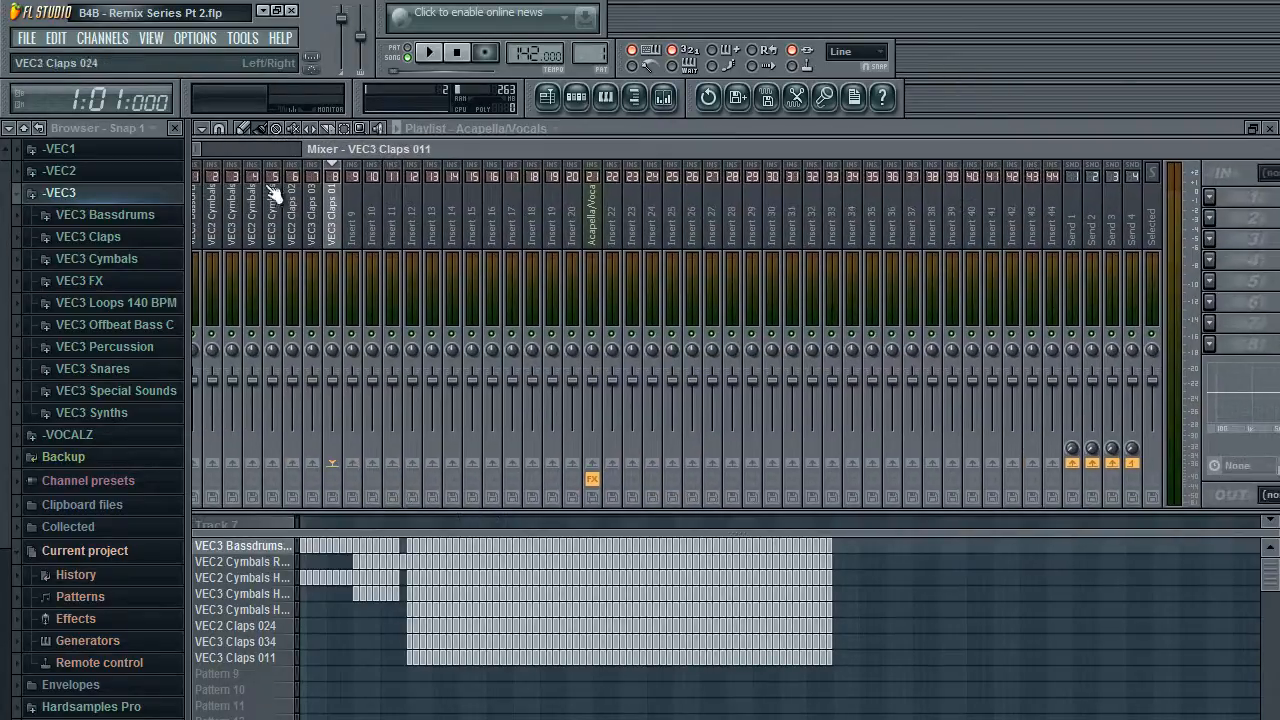
left_click_drag(412, 140, 388, 127)
left_click_drag(210, 209, 414, 195)
left_click_drag(636, 130, 436, 158)
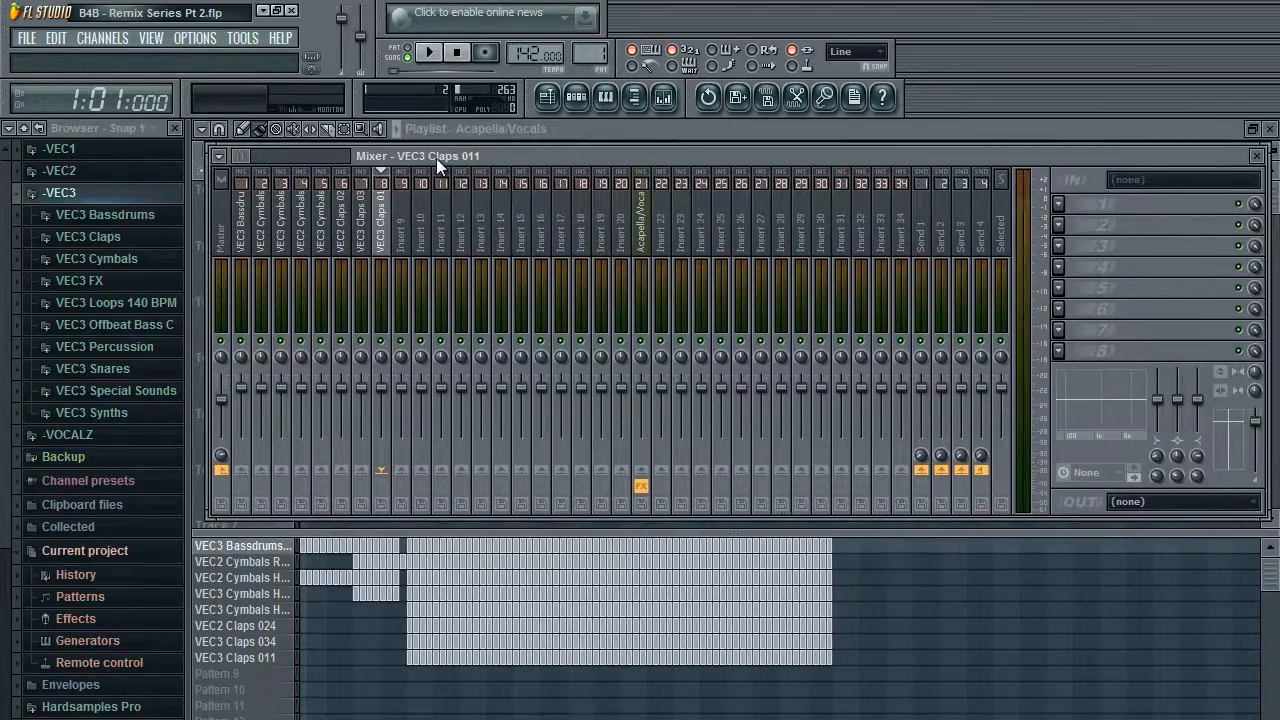
left_click(175, 128)
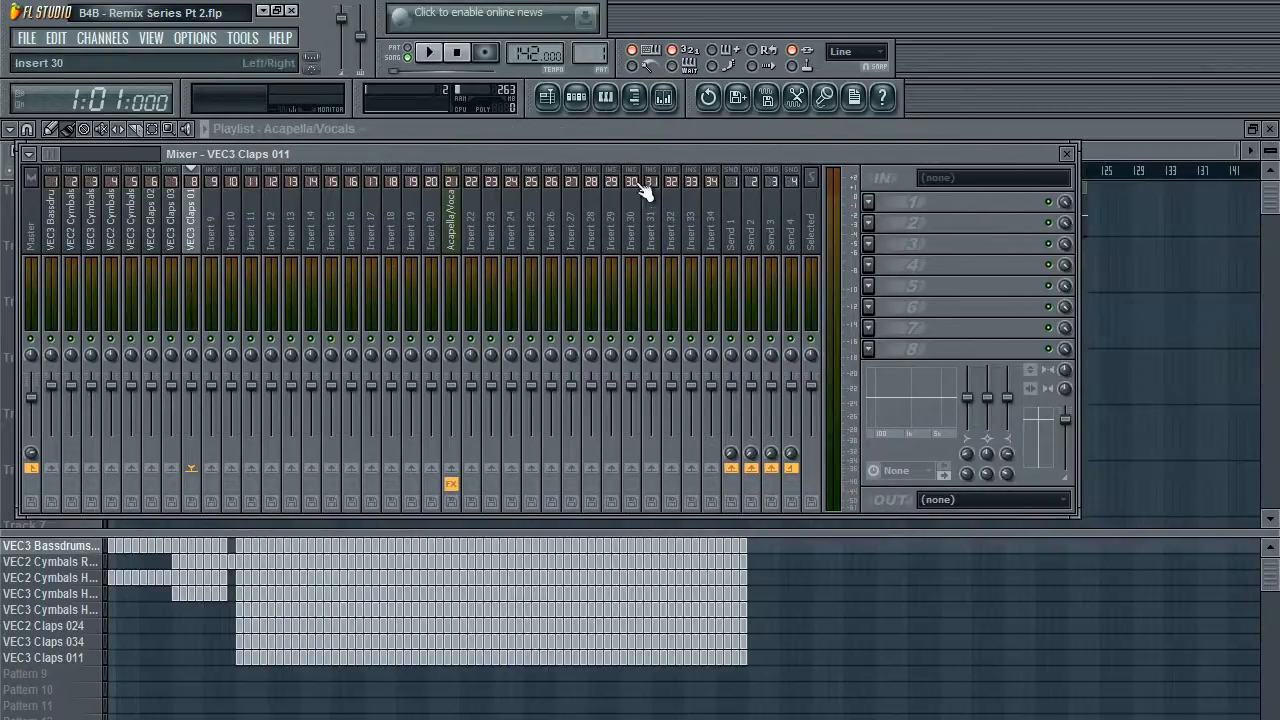
left_click_drag(651, 158, 740, 163)
Open the step sequencer on pattern 1 and check the VEC2 Cymbals Ride 03 channel settings.
left_click(576, 96)
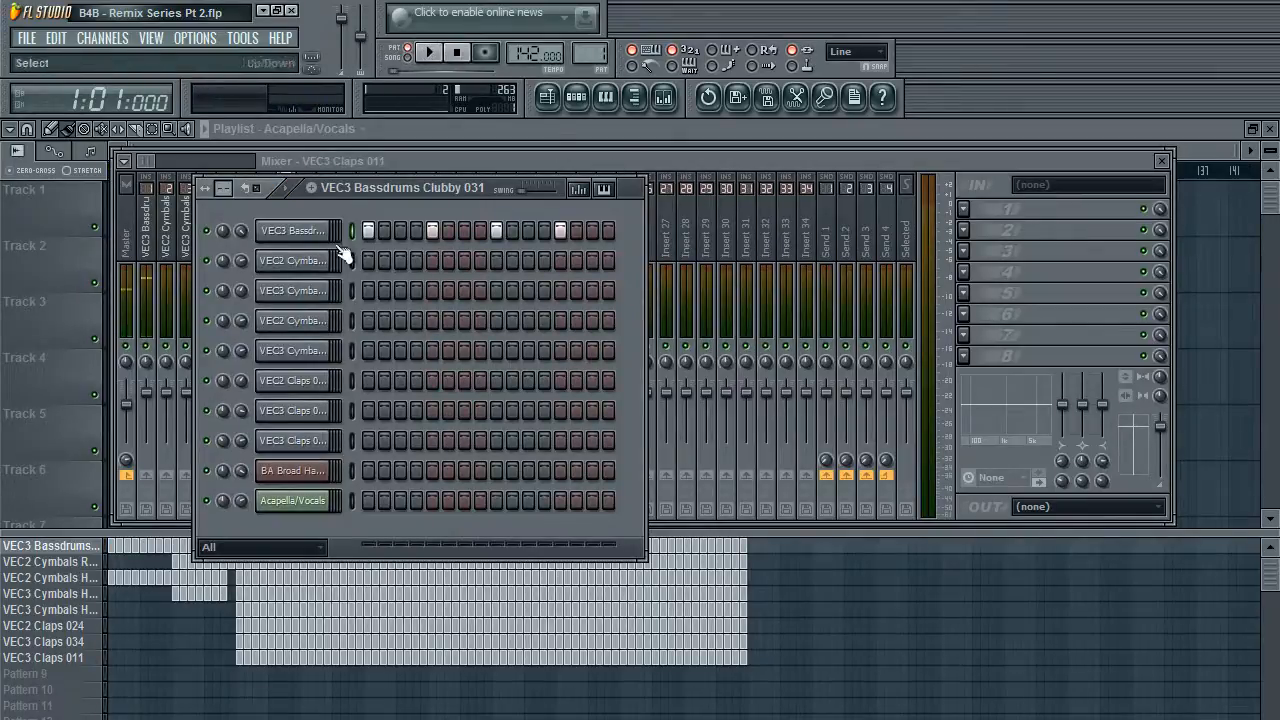
mouse_move(588, 53)
left_mouse_down()
mouse_move(585, 0)
mouse_move(603, 60)
left_mouse_up()
left_click(311, 262)
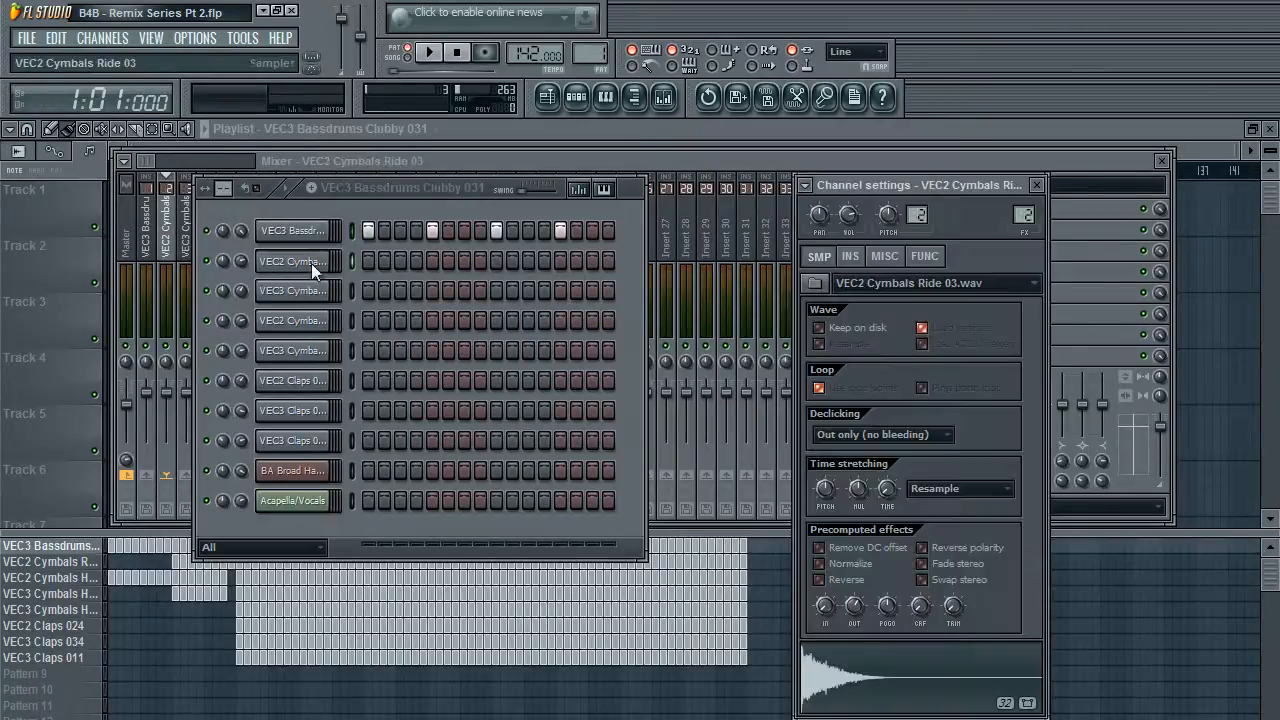
left_click(1036, 185)
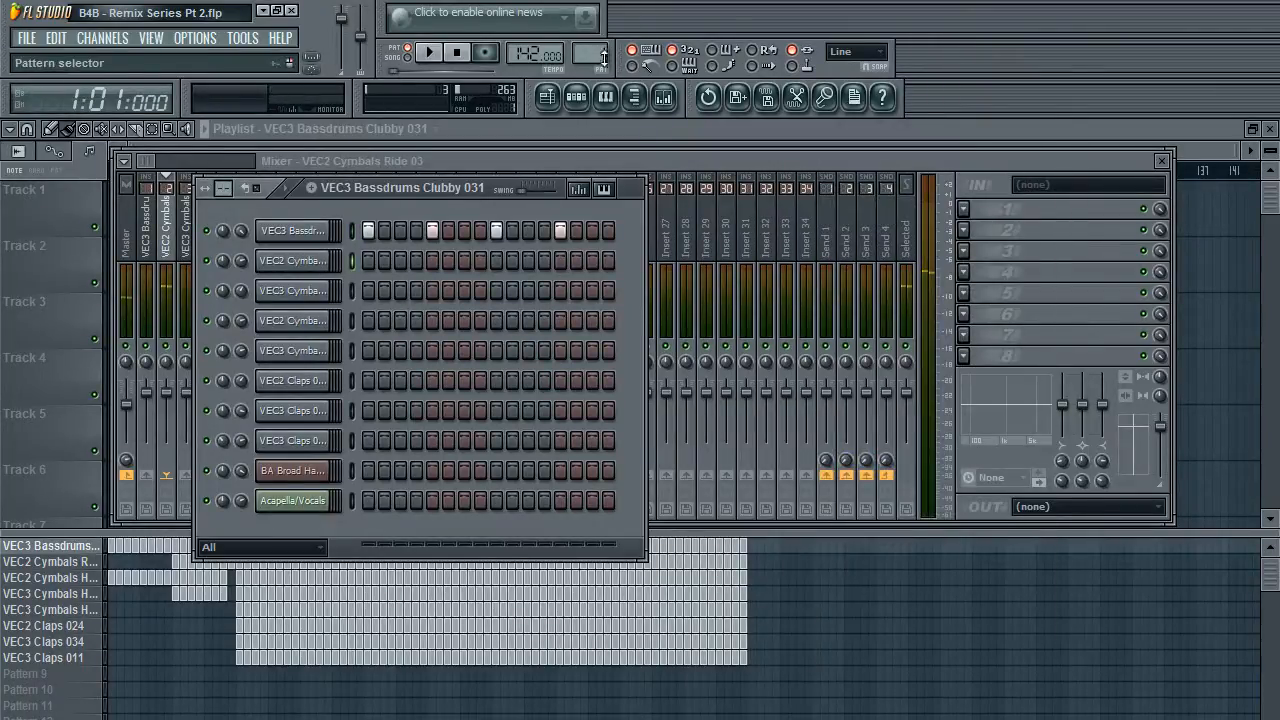
Switch to pattern 3 and check the VEC2 Cymbals HH Closed 37 channel settings.
left_click_drag(606, 50, 606, 57)
left_click(295, 321)
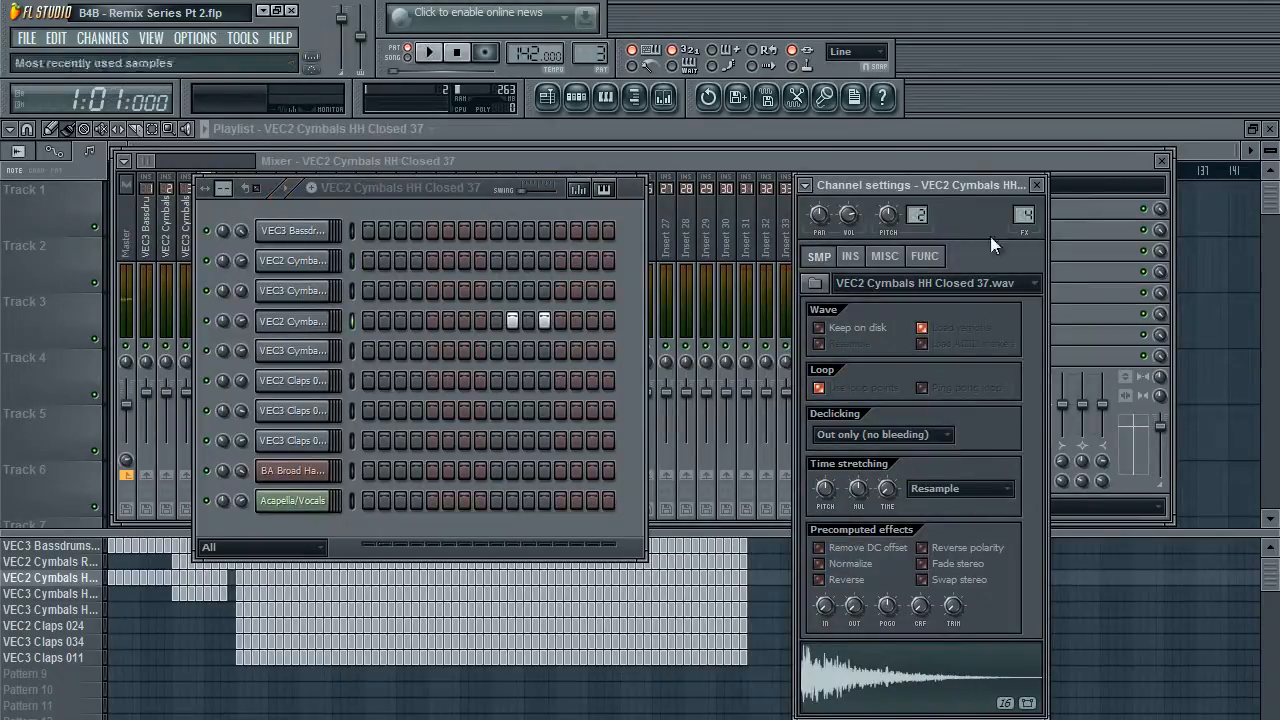
left_click(1038, 185)
Close the mixer and expand the VEC3 Clubby Kicks folder under VEC3 Bassdrums in the sample browser.
left_click(1161, 160)
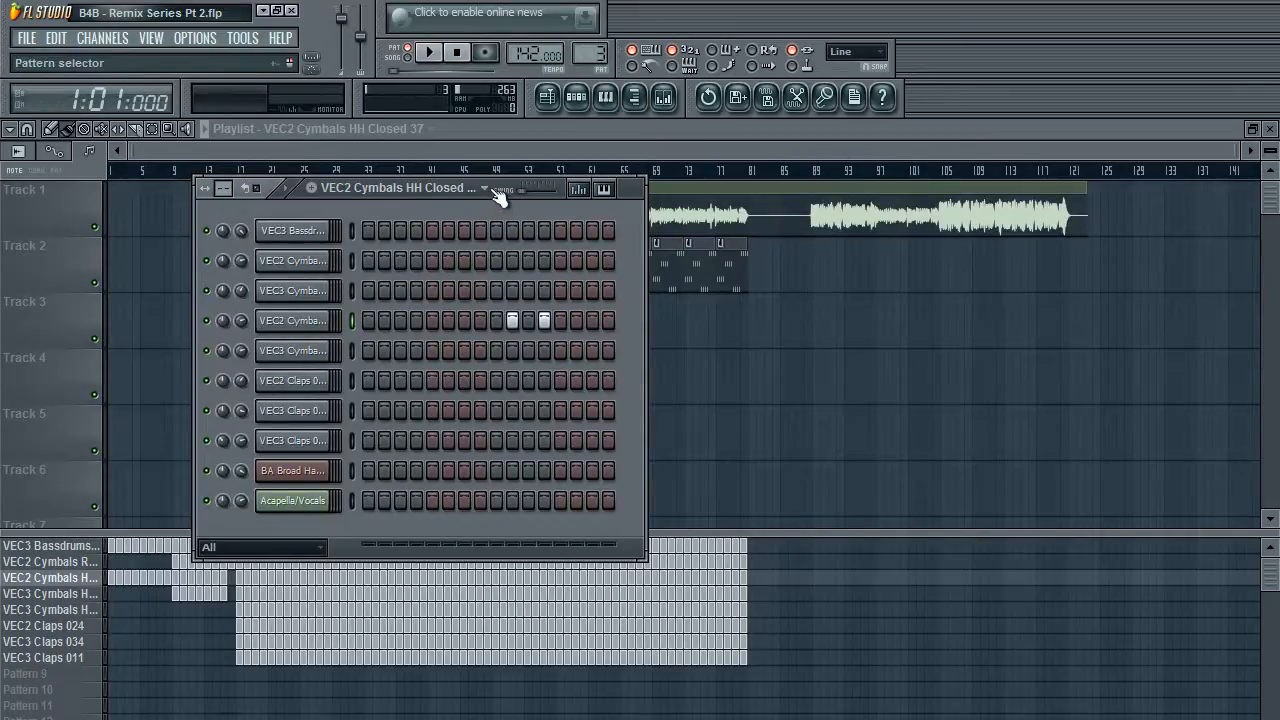
left_click_drag(496, 189, 502, 173)
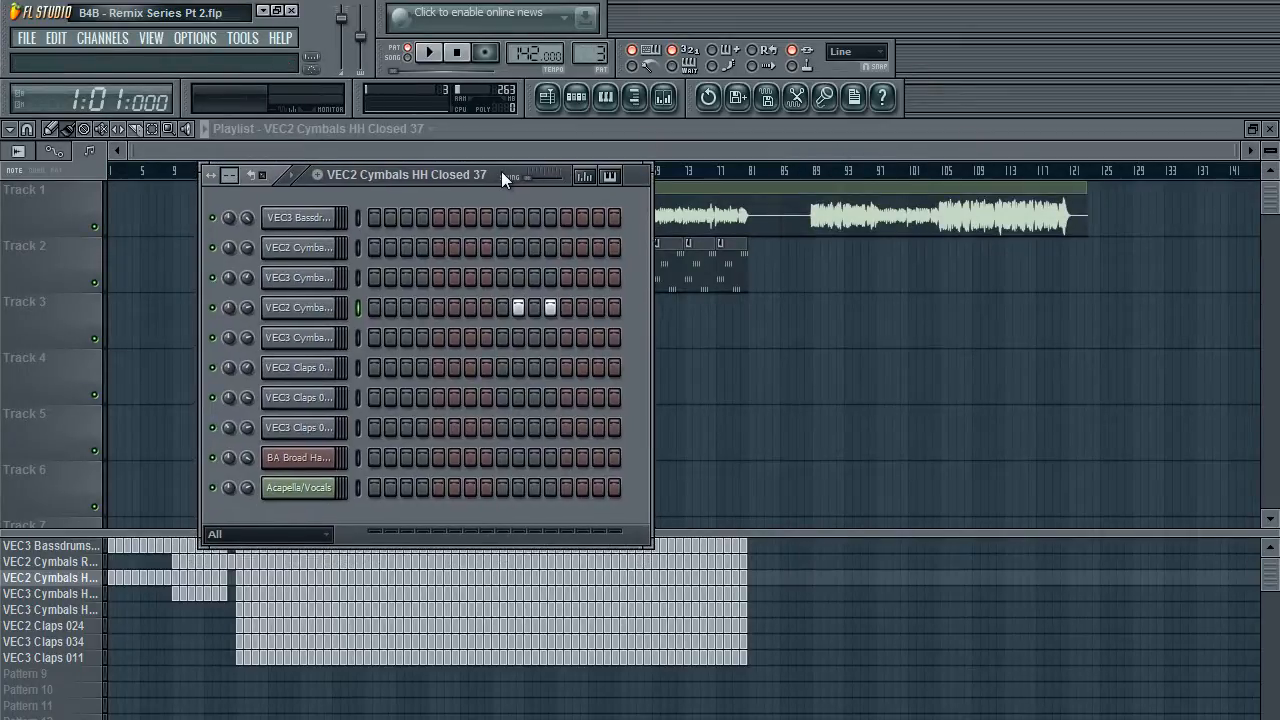
left_click(634, 96)
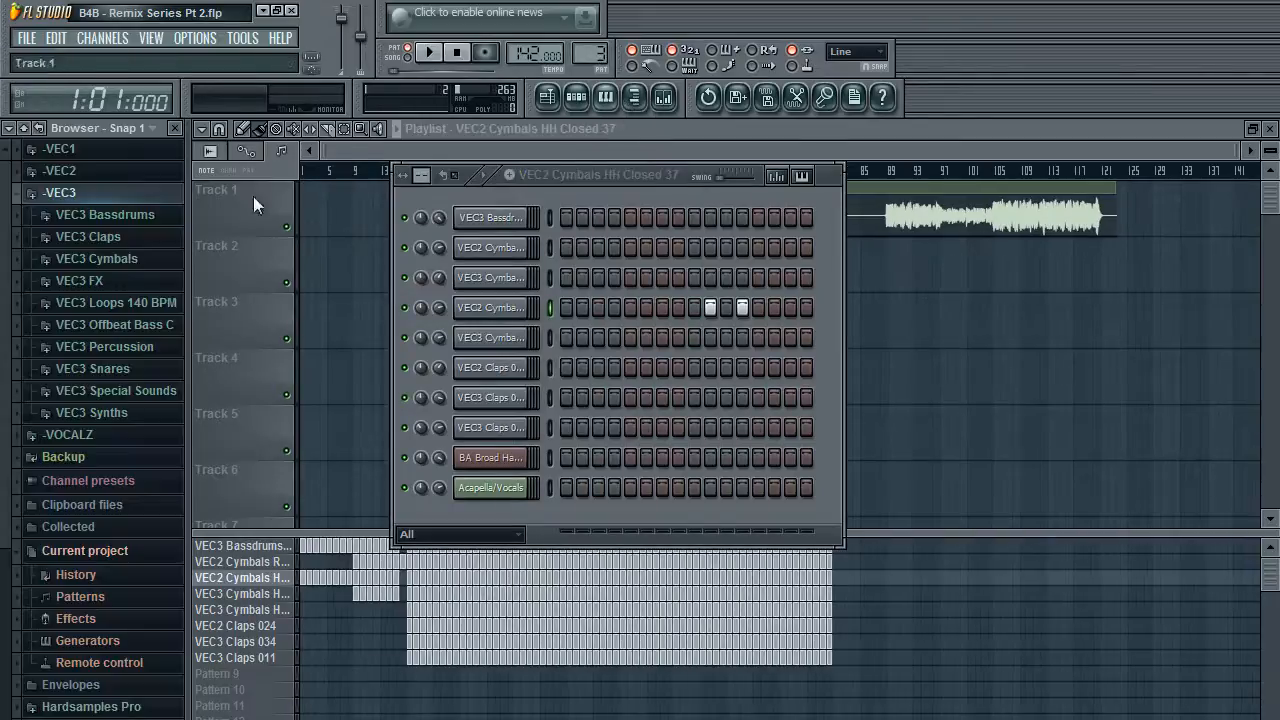
left_click(126, 215)
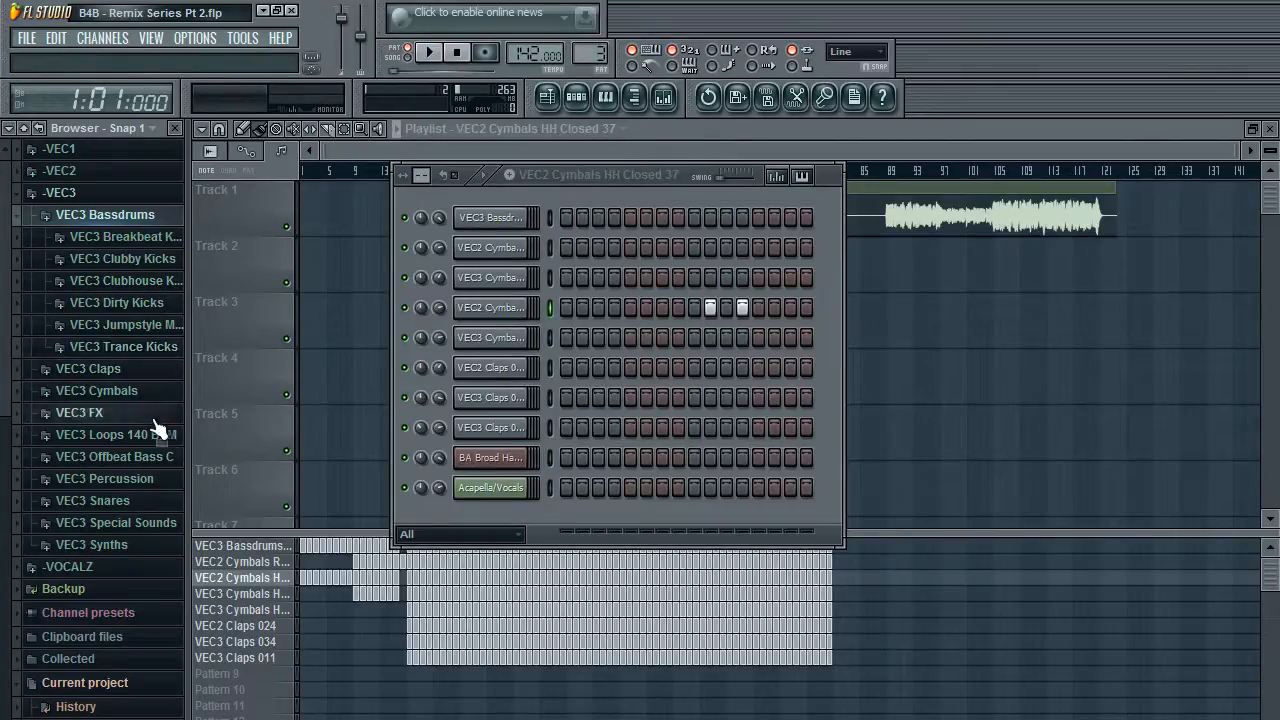
left_click(143, 264)
left_click(143, 265)
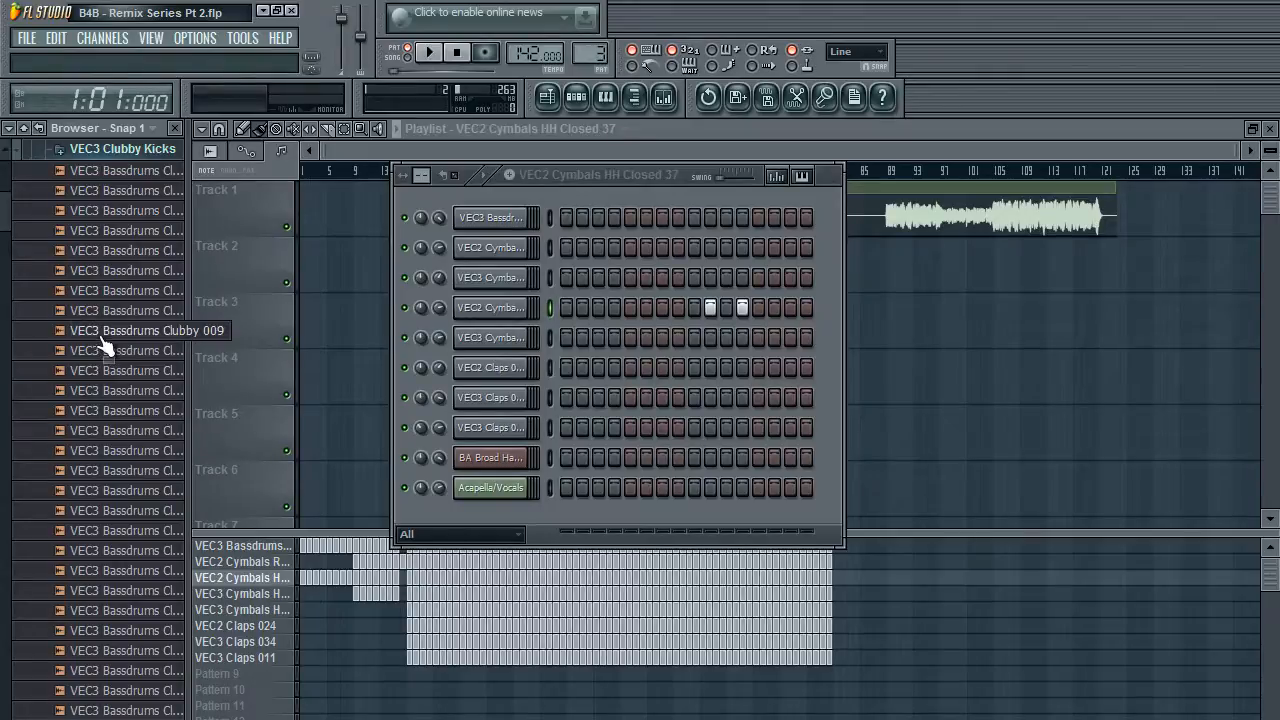
Look through the VEC3 Clubby Kicks samples and preview VEC3 Bassdrums Clubby 093.
scroll(110, 325, "down", 20)
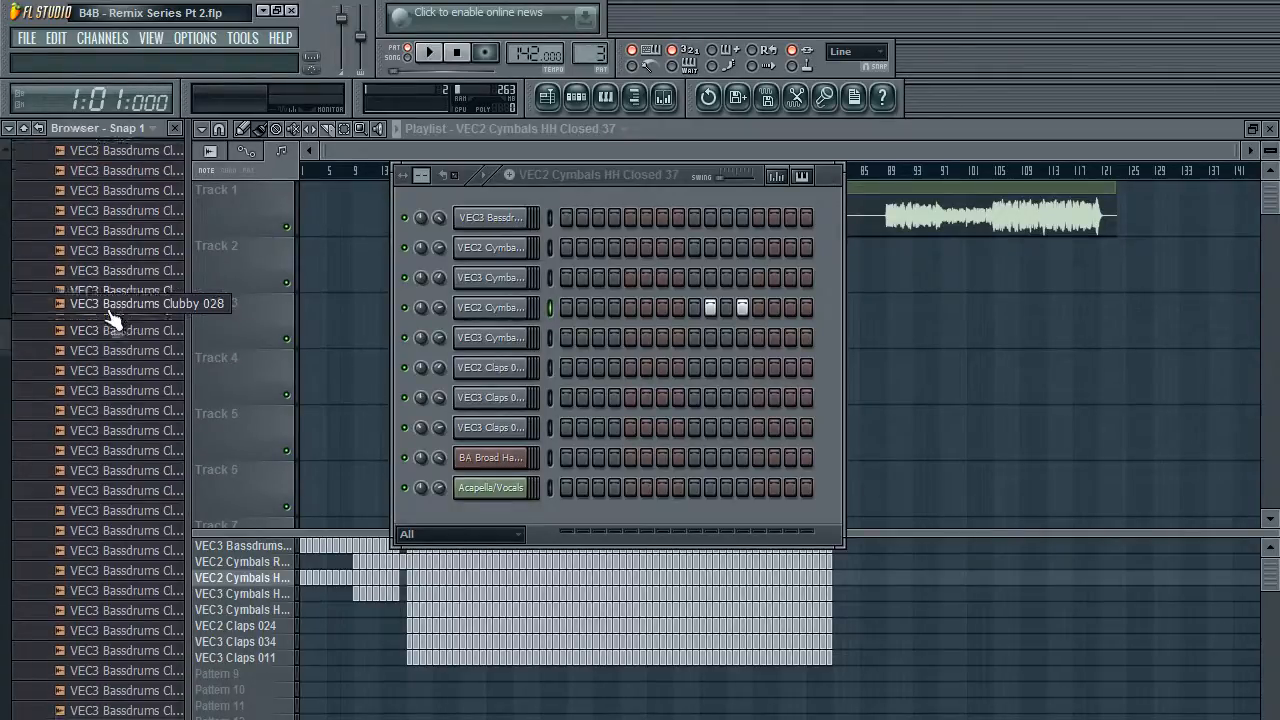
scroll(175, 575, "down", 5)
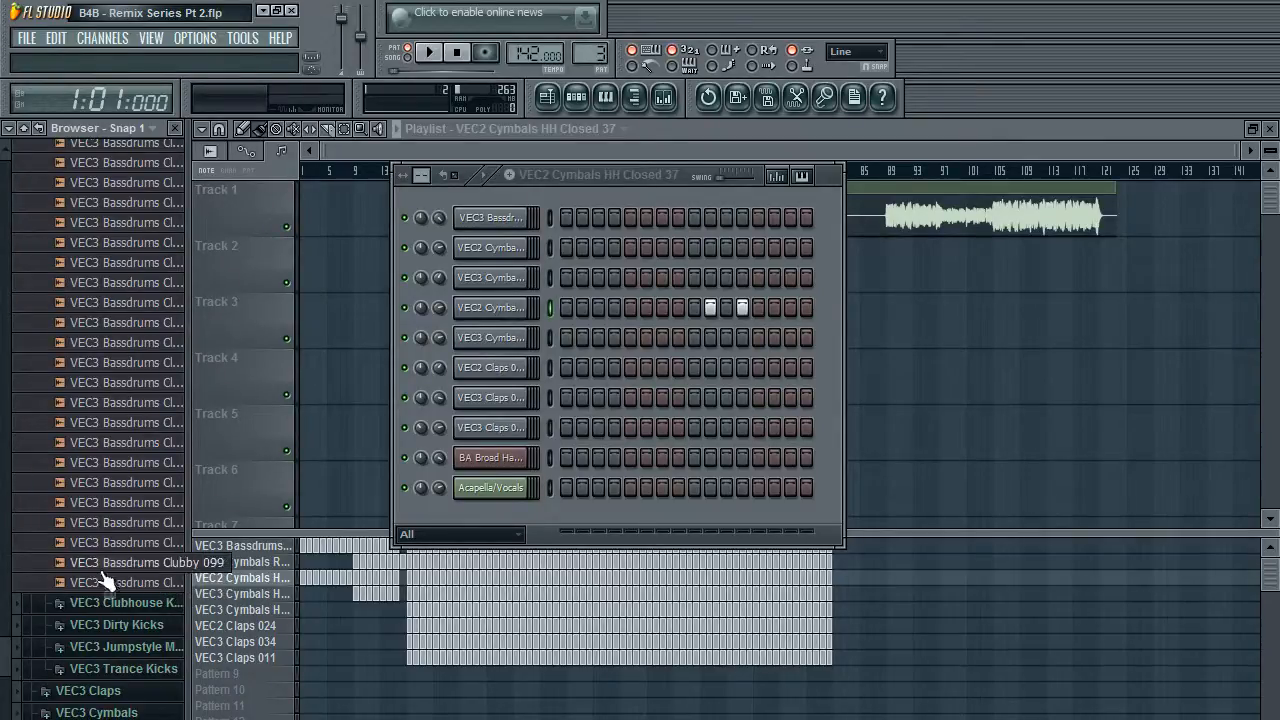
scroll(85, 603, "up", 2)
scroll(85, 603, "up", 1)
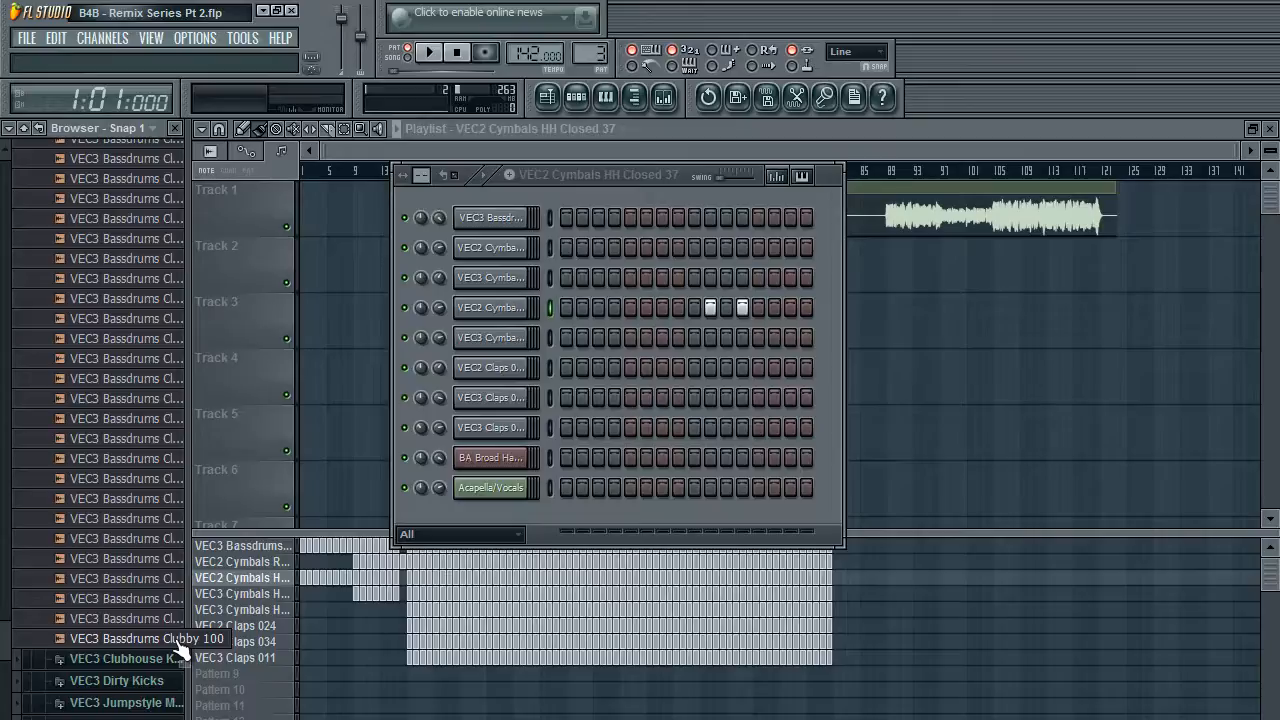
scroll(160, 610, "down", 3)
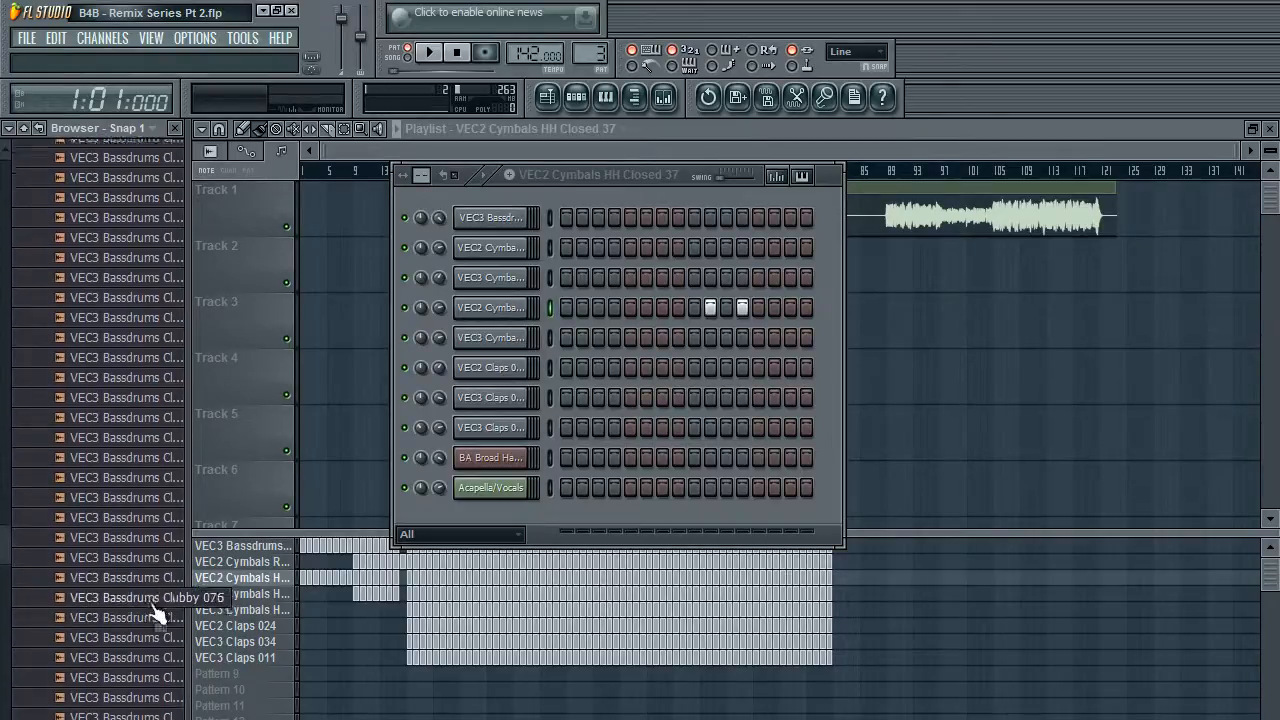
left_click(160, 607)
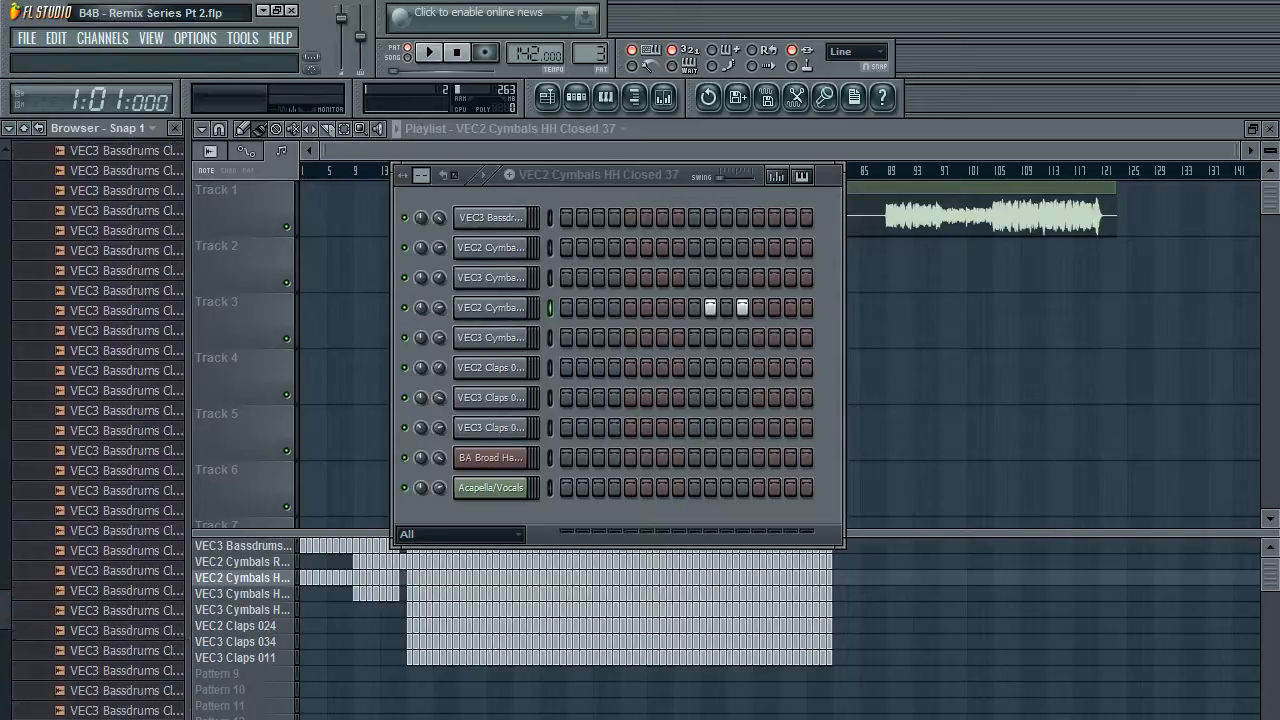
left_click(140, 610)
left_click(140, 610)
left_click(140, 610)
Audition the VEC3 Bassdrums Clubby samples from 098 back to 090, plus Clubby 099.
left_click(158, 711)
left_click(157, 693)
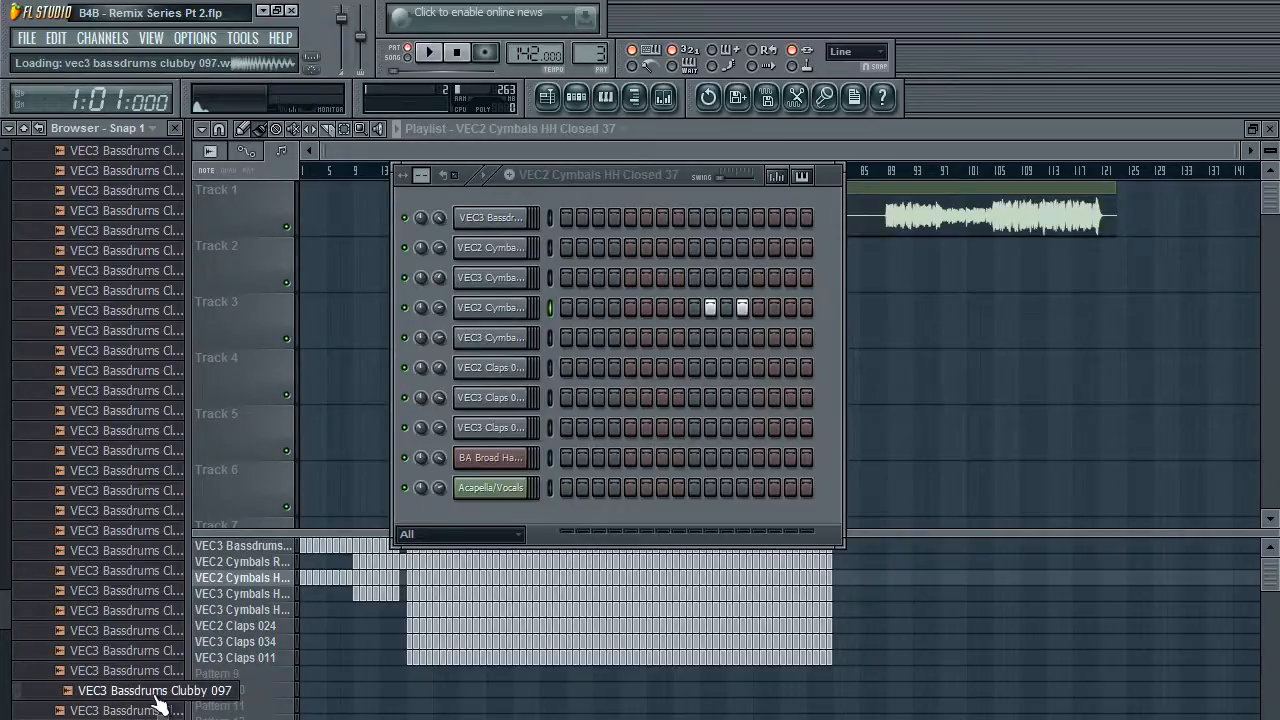
left_click(157, 678)
left_click(155, 655)
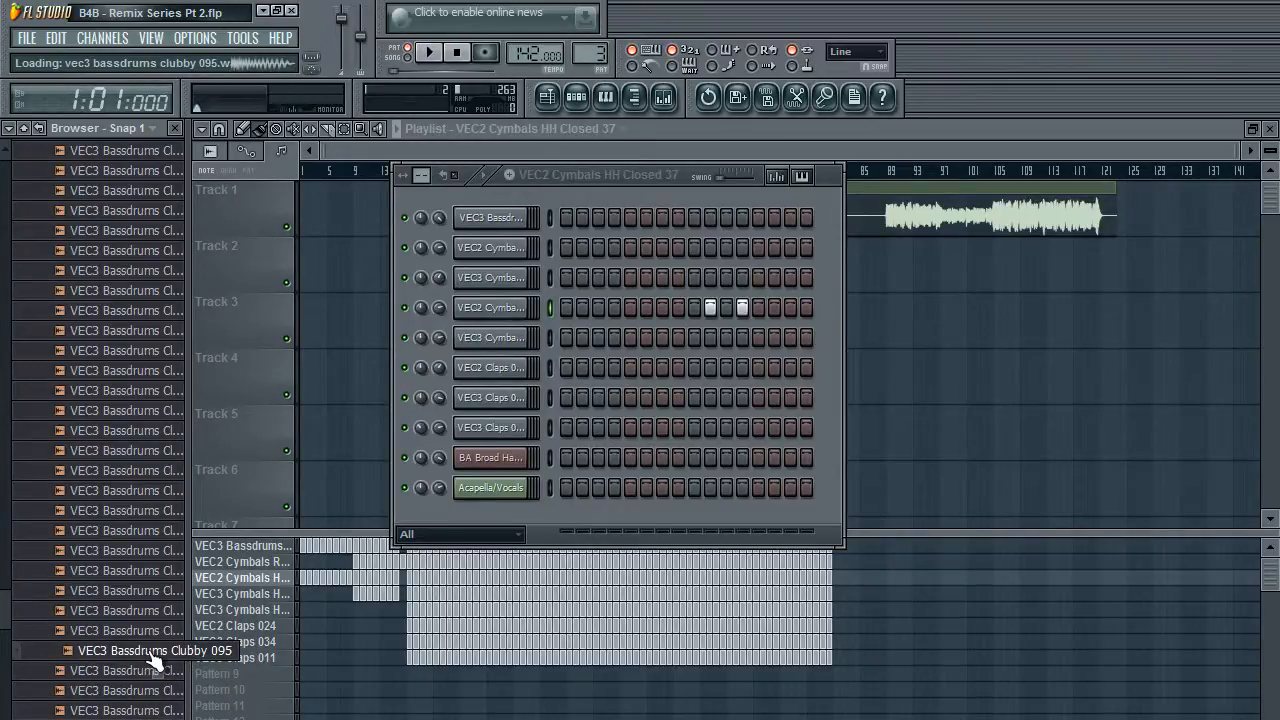
left_click(157, 637)
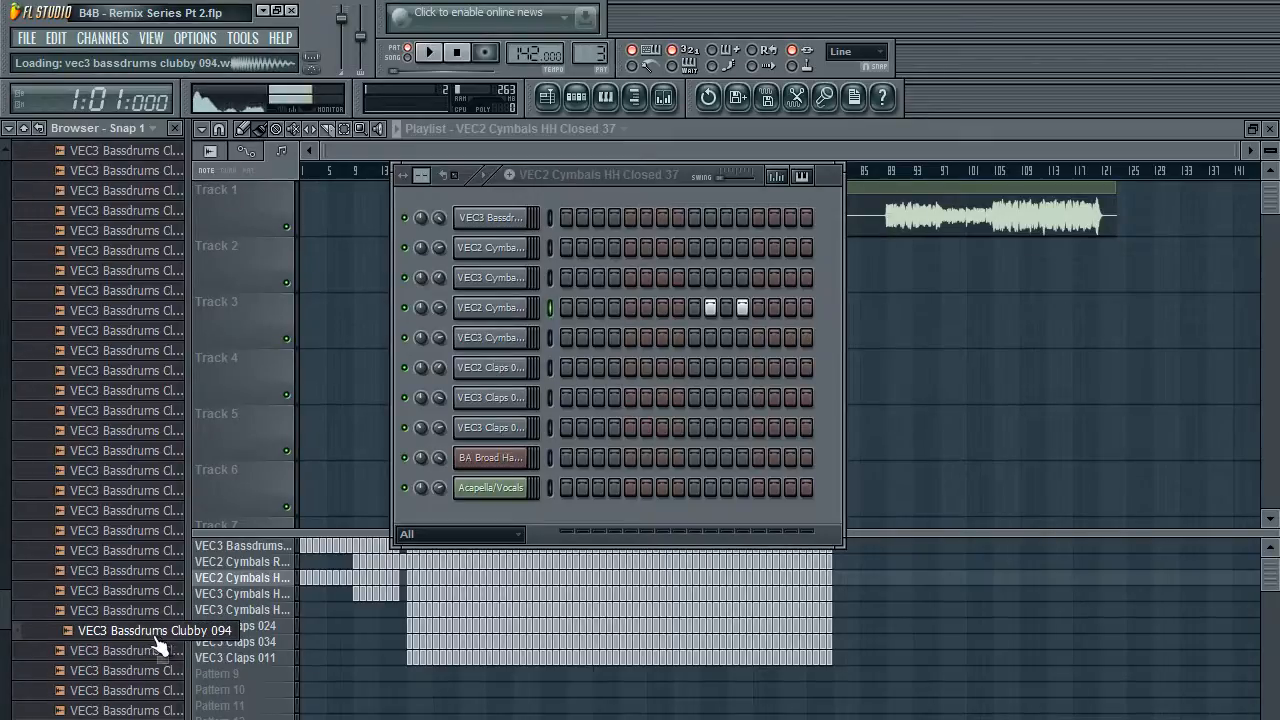
left_click(160, 614)
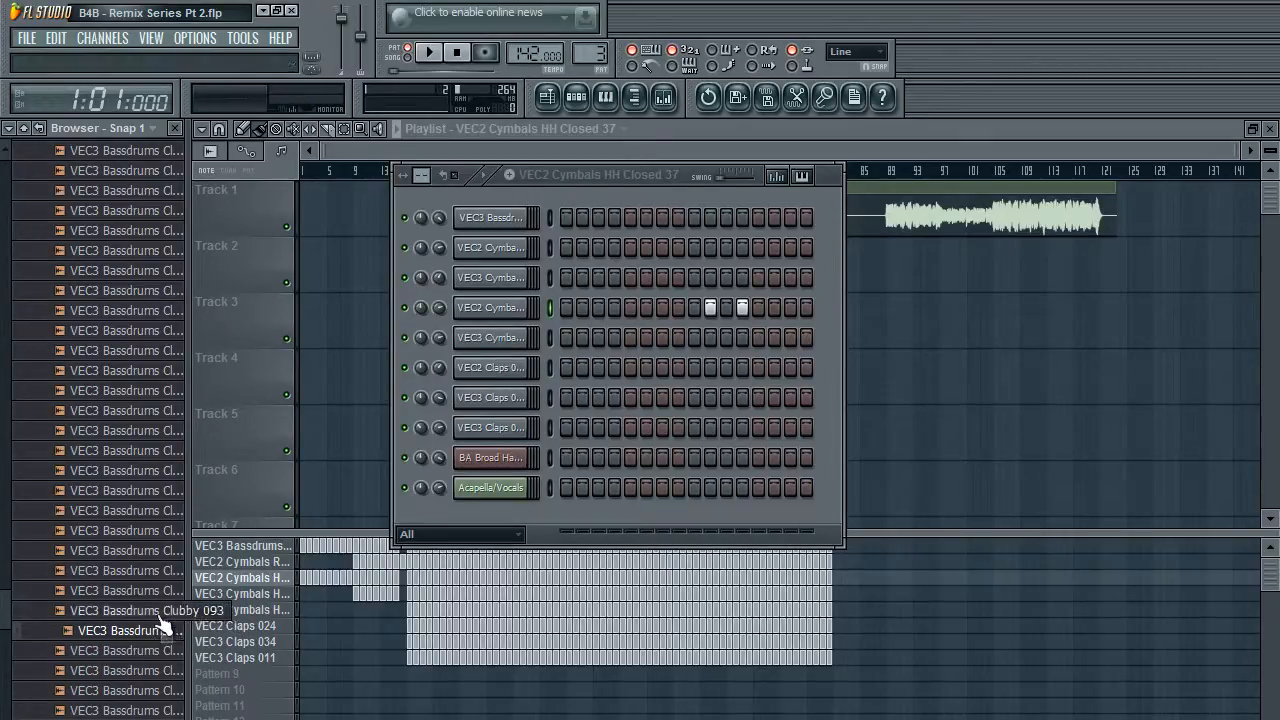
left_click(159, 598)
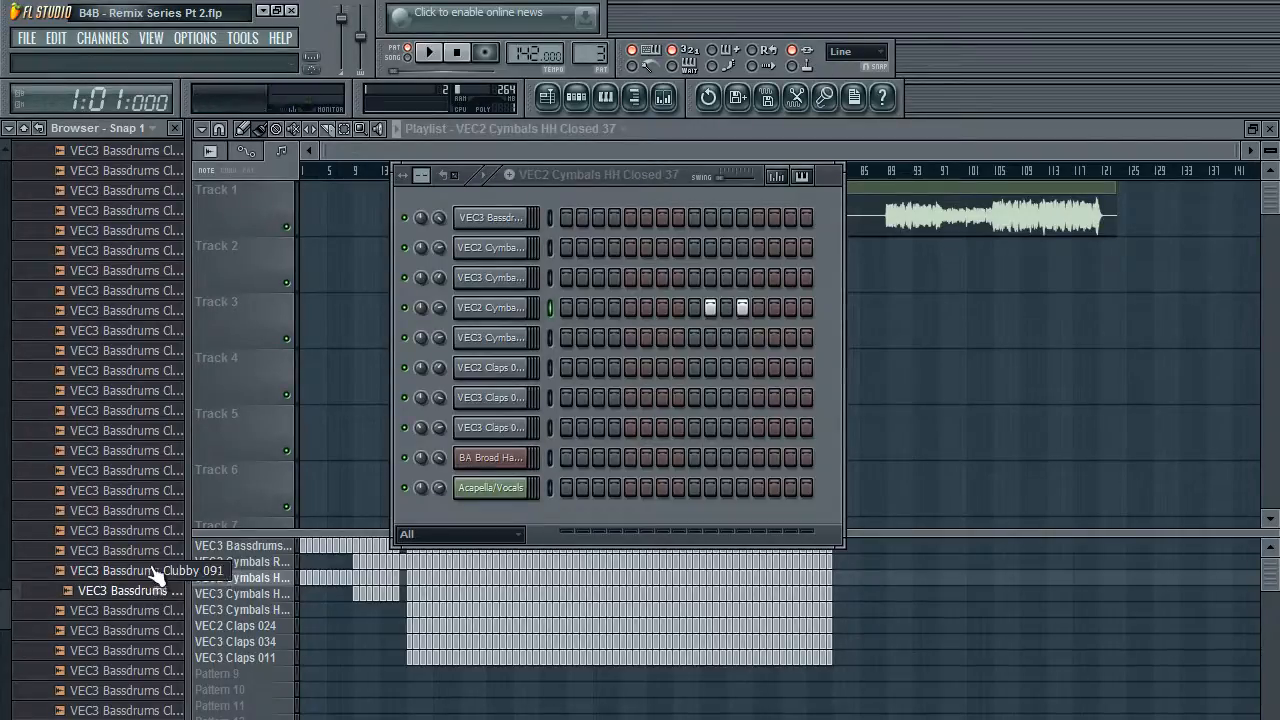
left_click(154, 572)
left_click(155, 554)
left_click(155, 719)
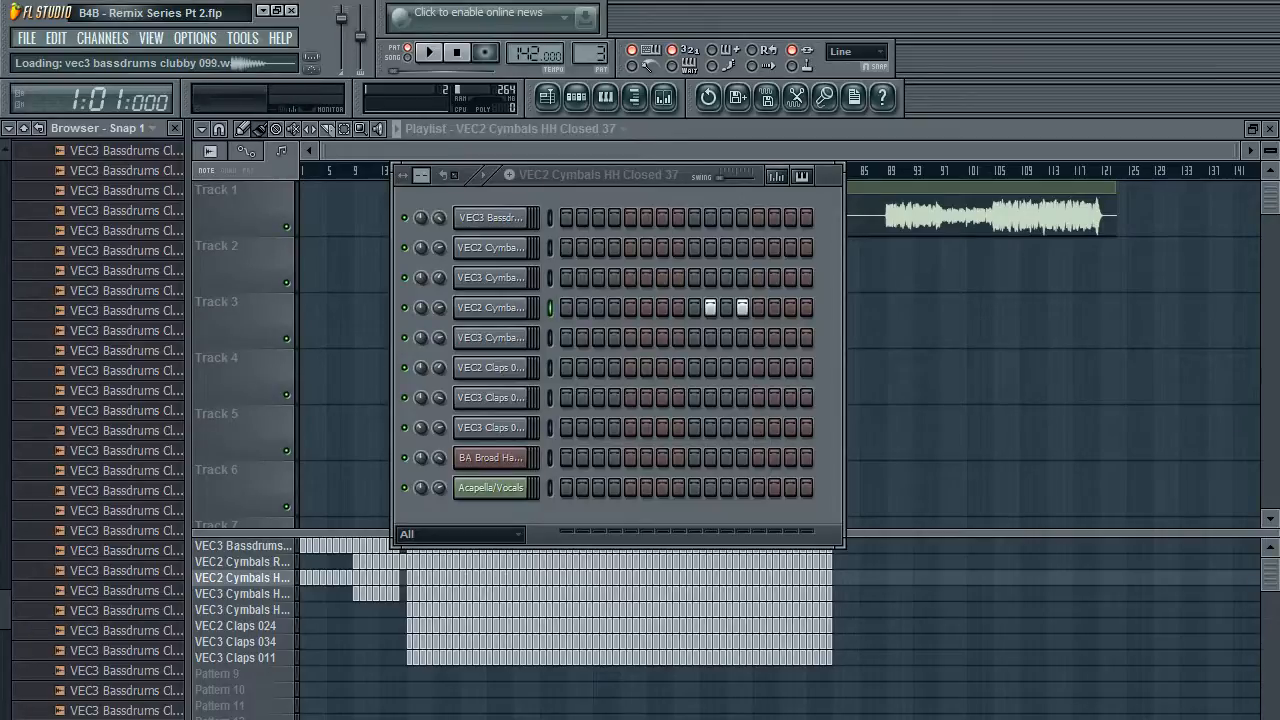
Load VEC3 Bassdrums Clubby 099 into the VEC3 bassdrum channel and check its sample in the channel settings with the browser closed.
left_click_drag(155, 710, 495, 210)
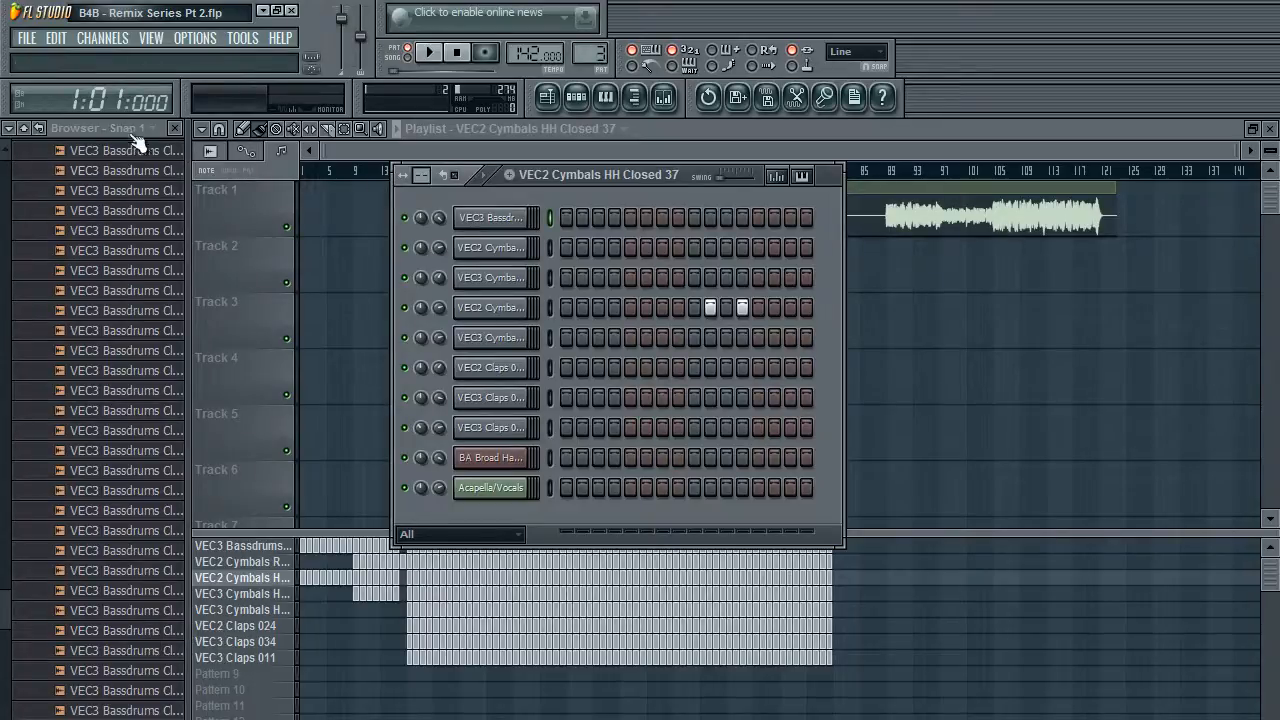
left_click(175, 128)
left_click(318, 218)
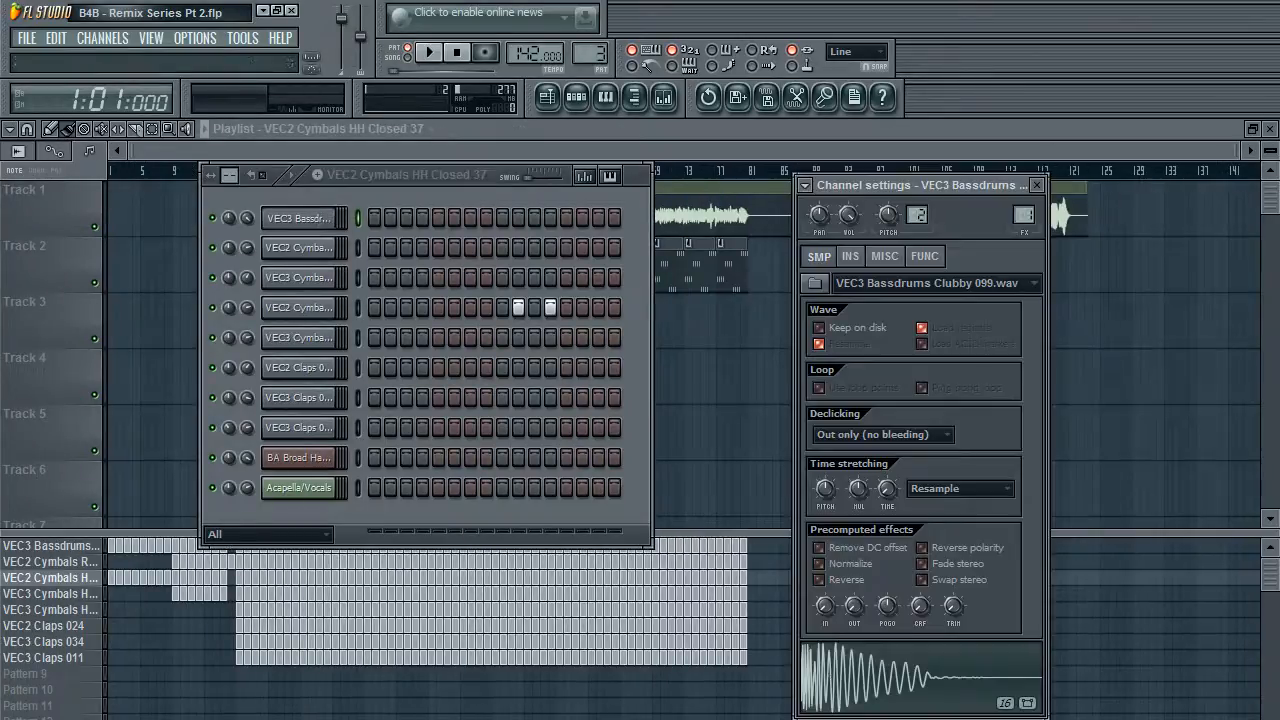
left_click(1036, 185)
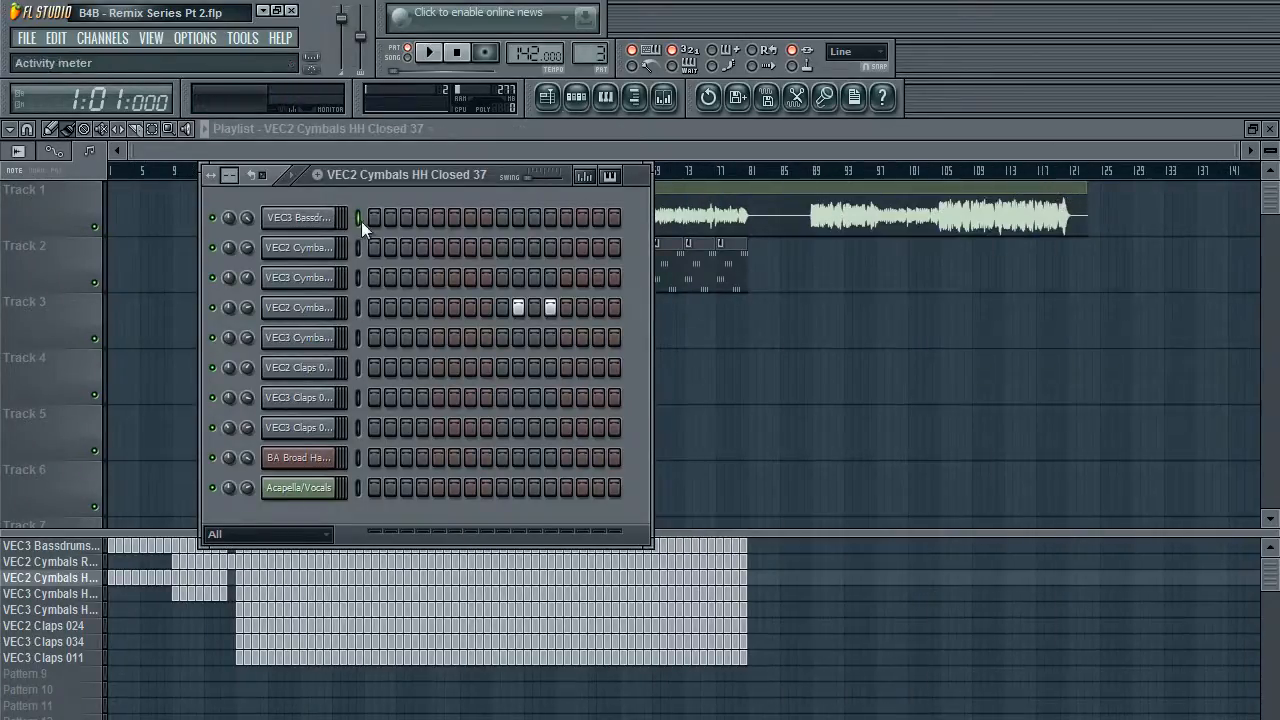
Play pattern 1 with the new kick, and switch playback to song mode to audition the arrangement.
left_click_drag(592, 54, 596, 90)
key("space")
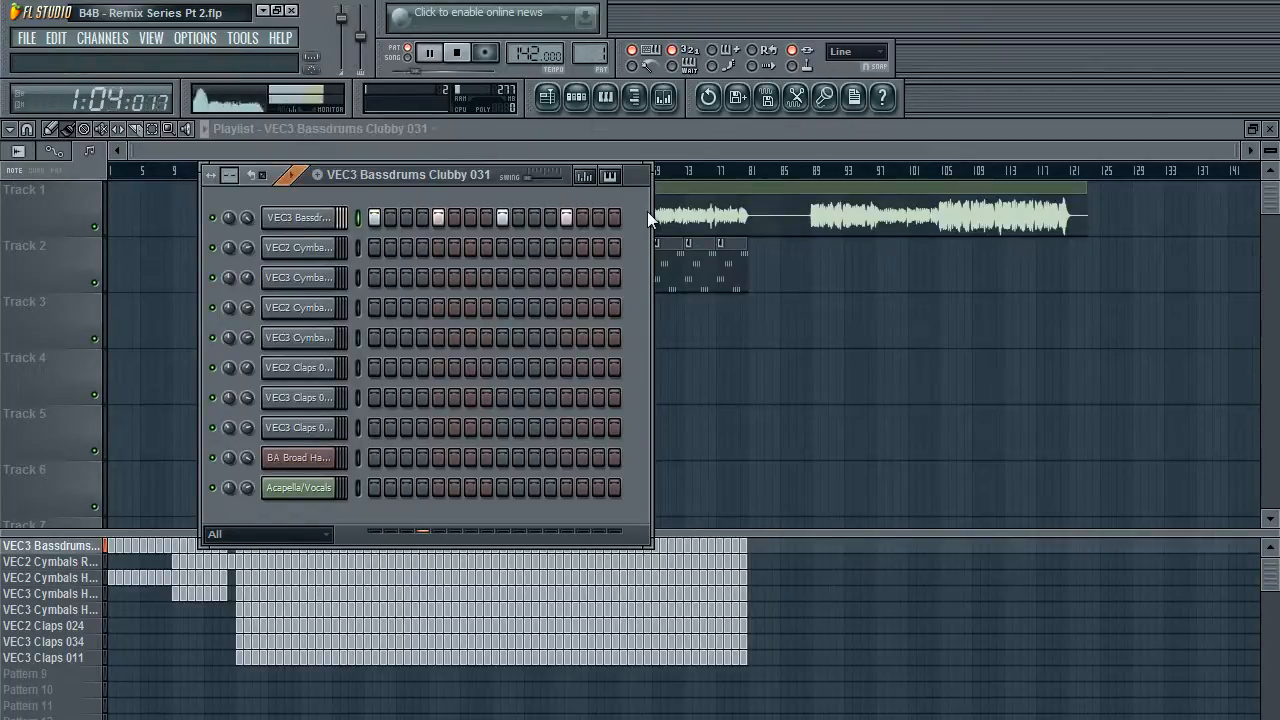
key("space")
left_click(407, 58)
key("space")
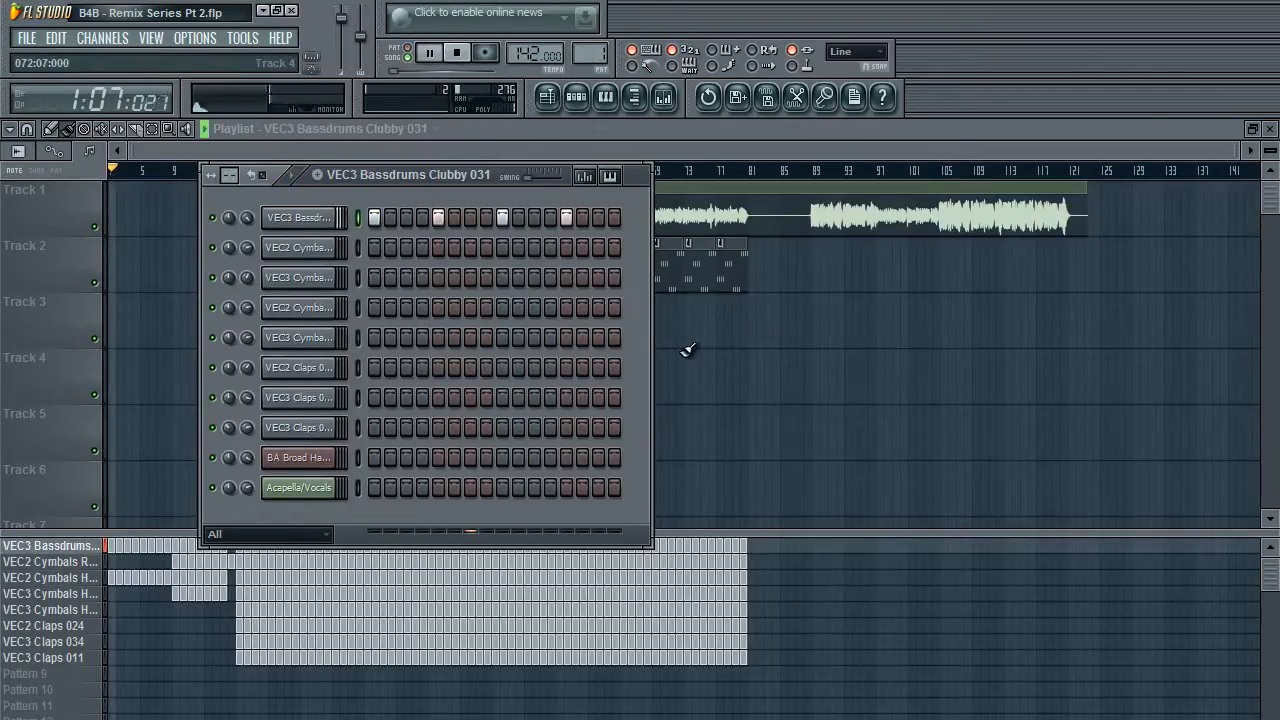
key("space")
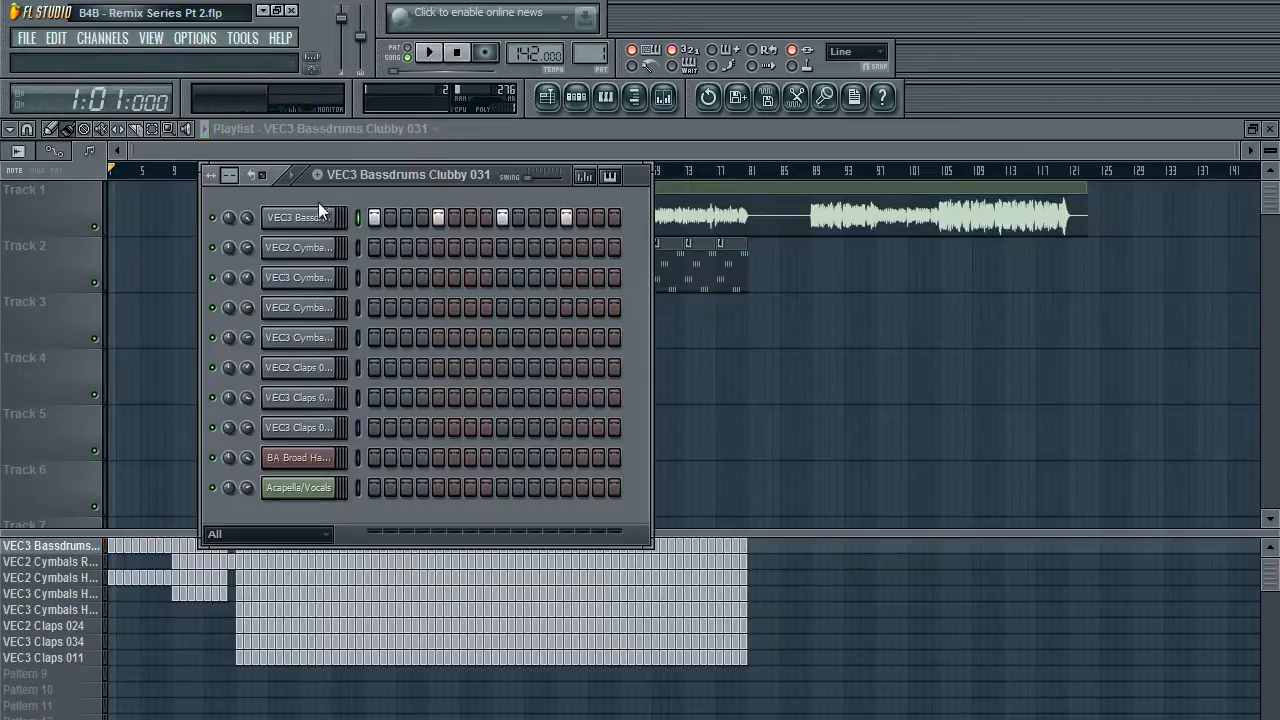
Select pattern 3 again and open the channel settings of its closed hi-hat.
left_click_drag(597, 54, 604, 30)
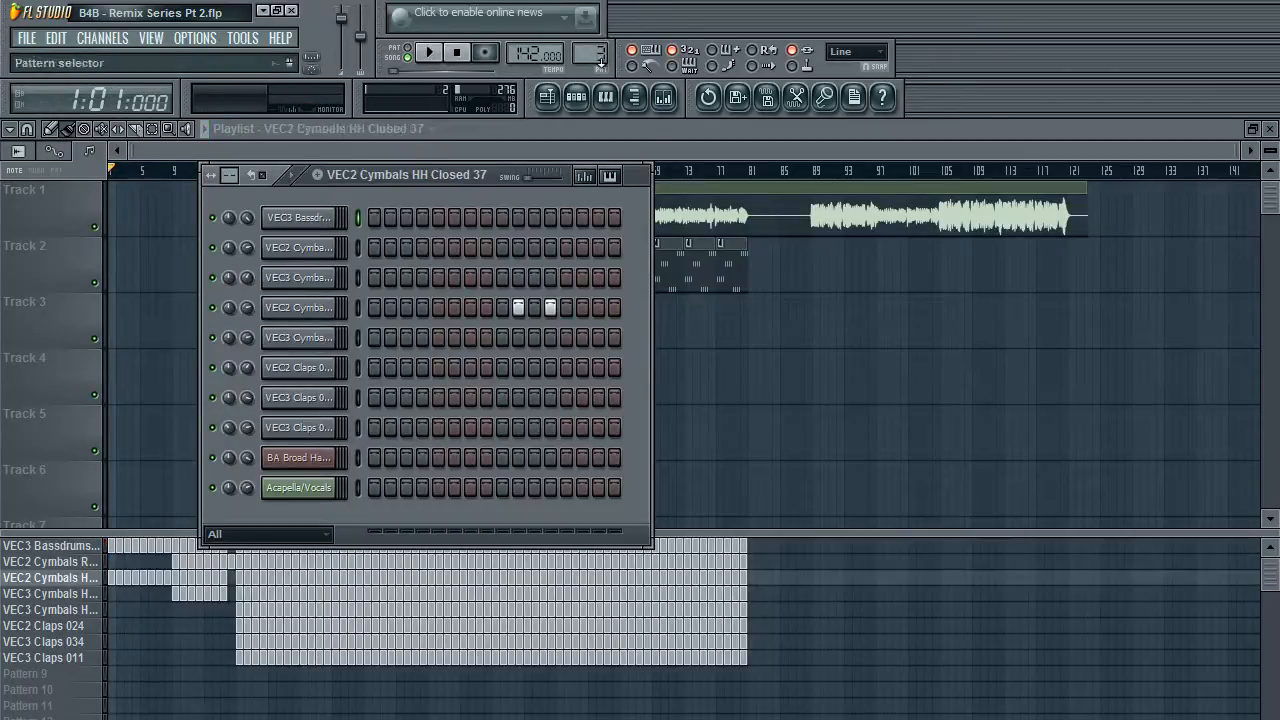
left_click(320, 310)
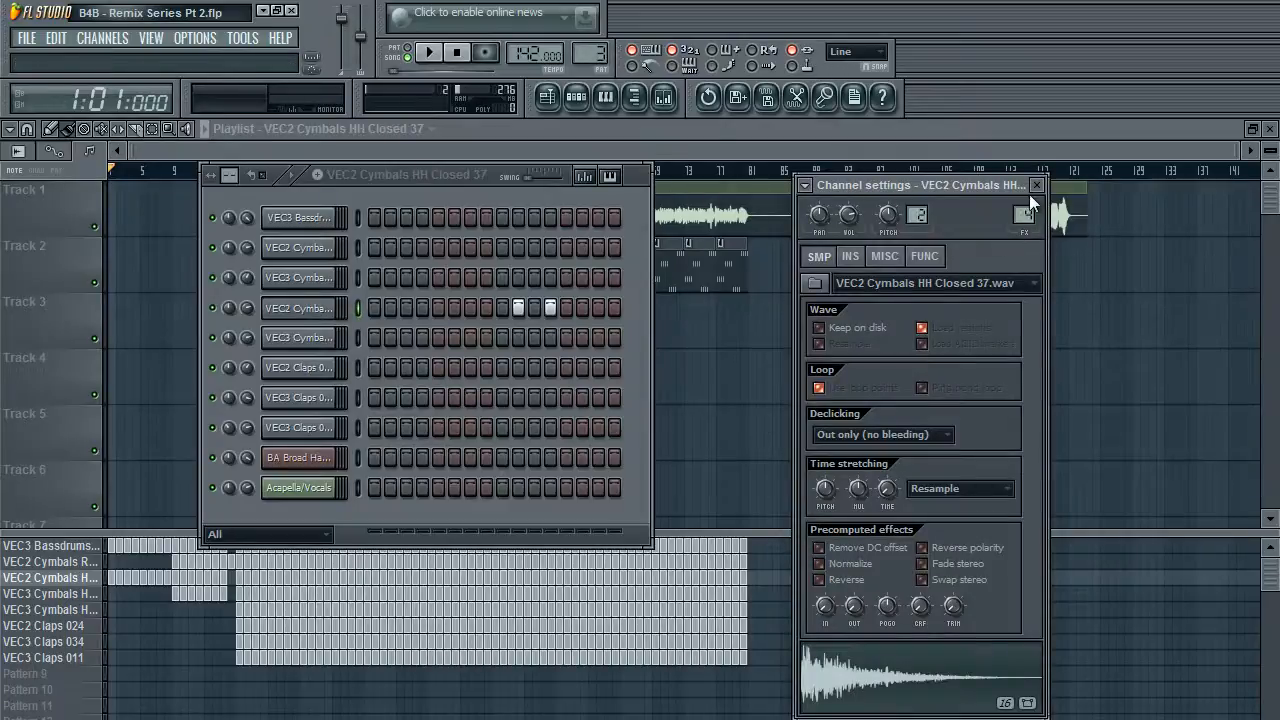
Close the channel settings, collapse the VEC3 sample folders in the browser and look through the VEC2 Percussion samples.
left_click(1036, 185)
left_click(633, 98)
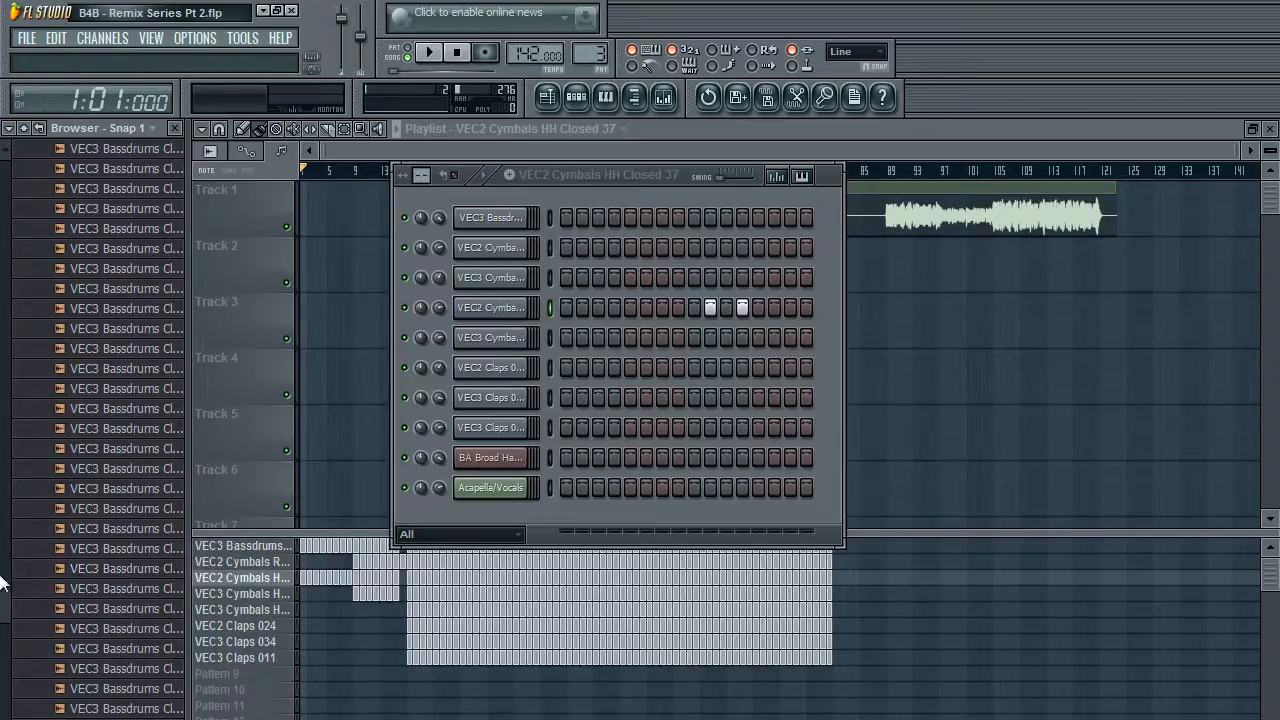
left_click_drag(3, 599, 69, 196)
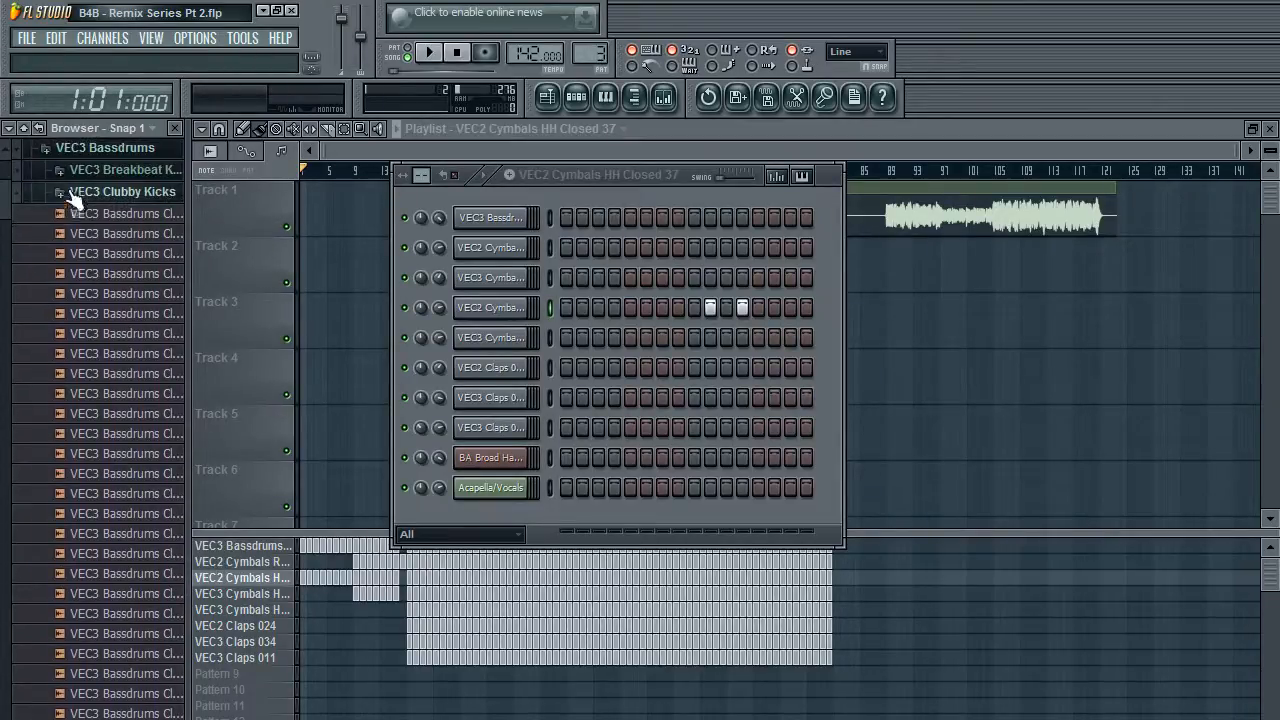
left_click(110, 214)
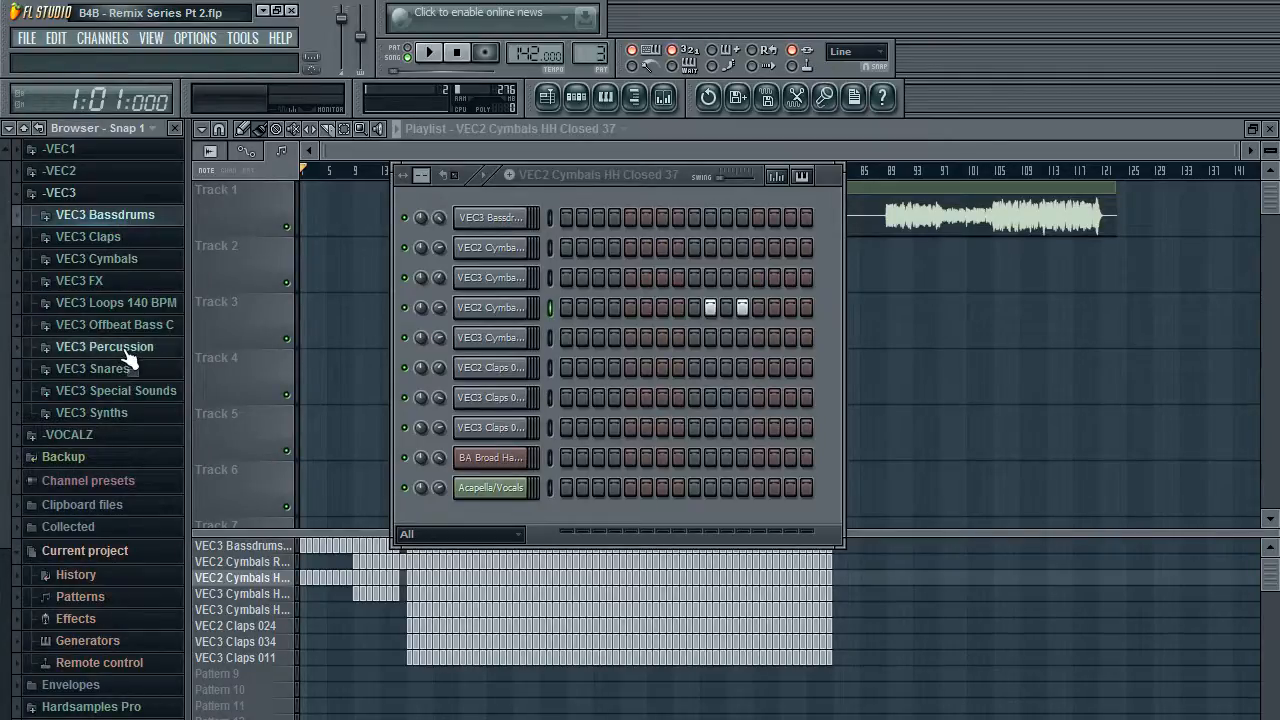
left_click(106, 190)
left_click(108, 174)
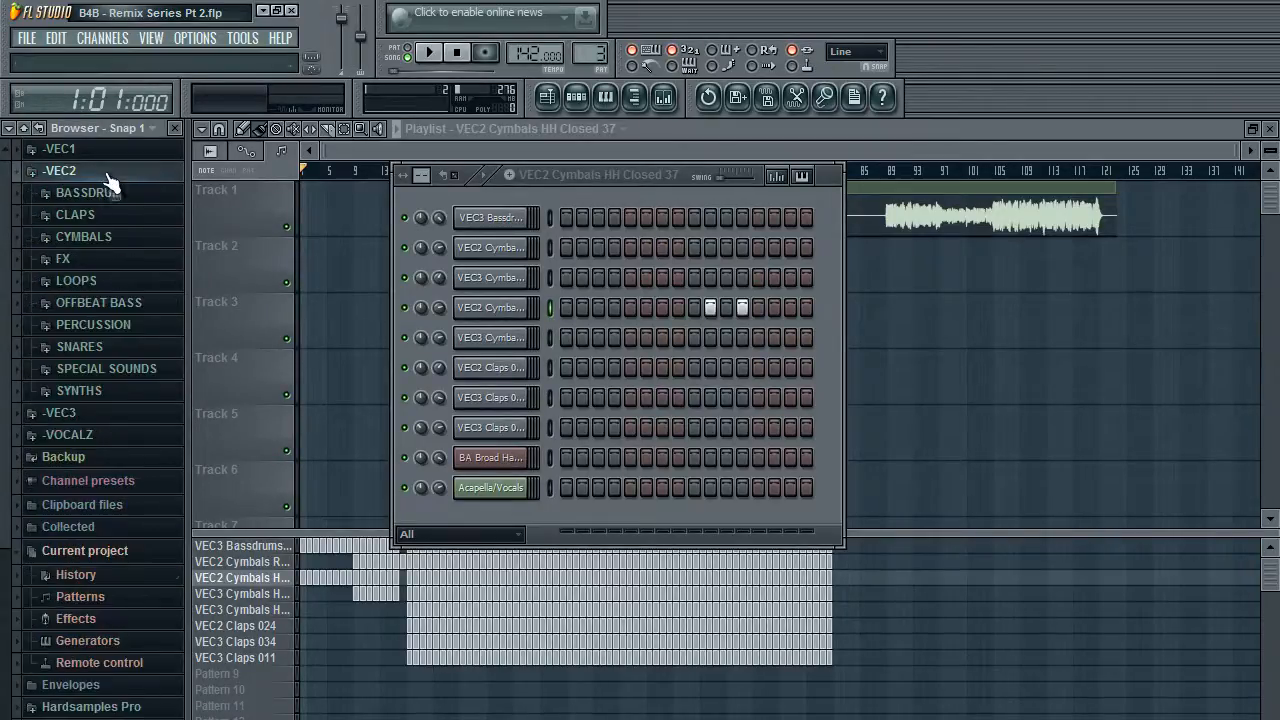
left_click(90, 326)
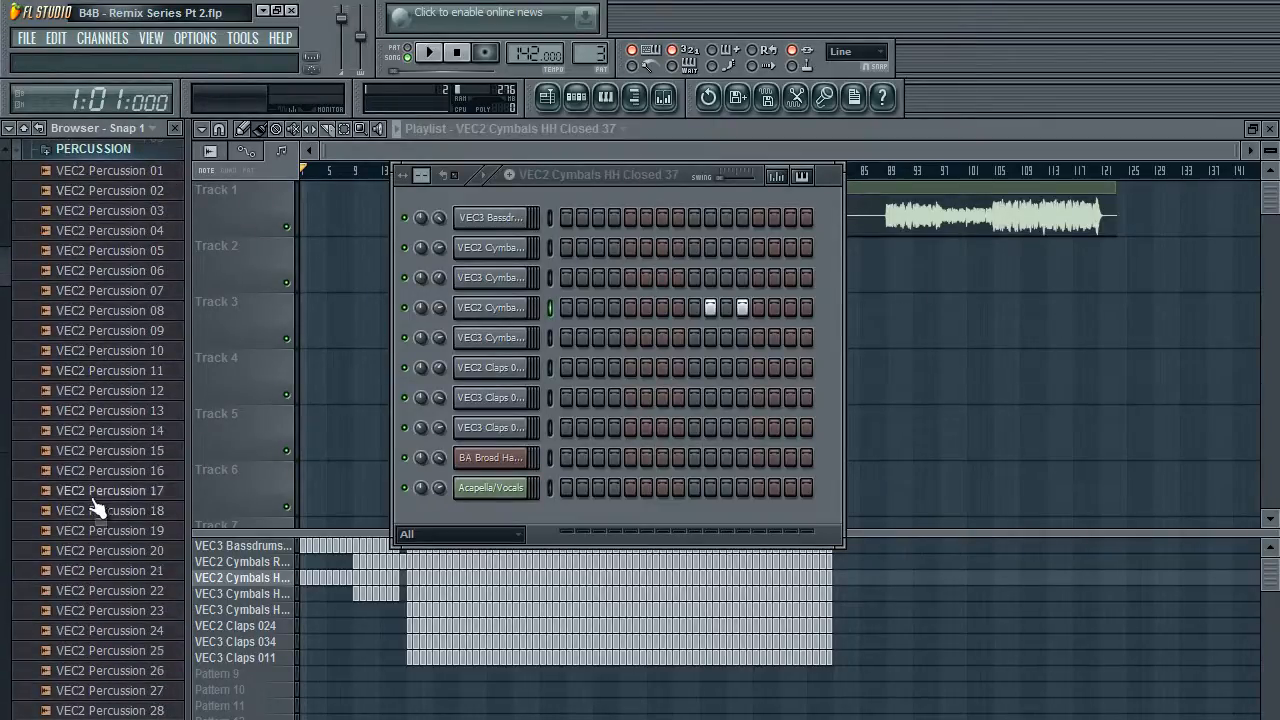
scroll(94, 506, "down", 10)
scroll(123, 606, "up", 5)
scroll(130, 548, "up", 6)
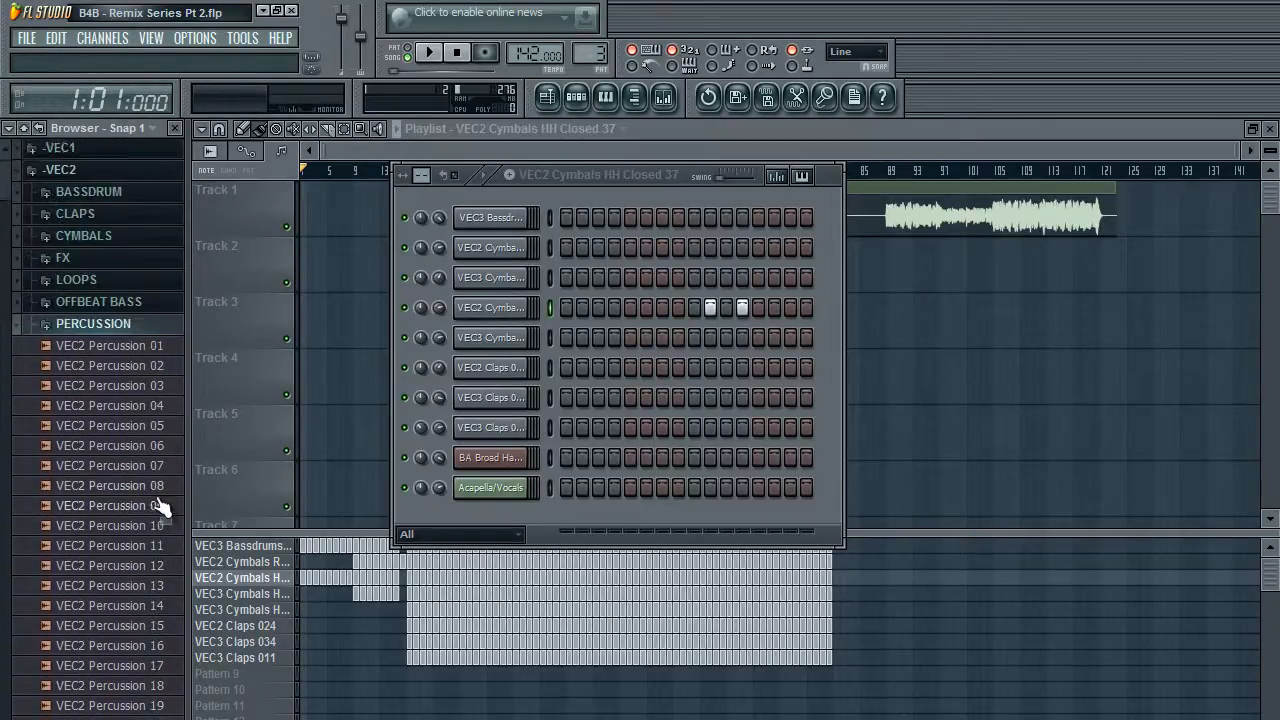
Look into the VEC2 Snares folder and return to the VEC2 Percussion samples.
left_click(126, 325)
left_click(130, 350)
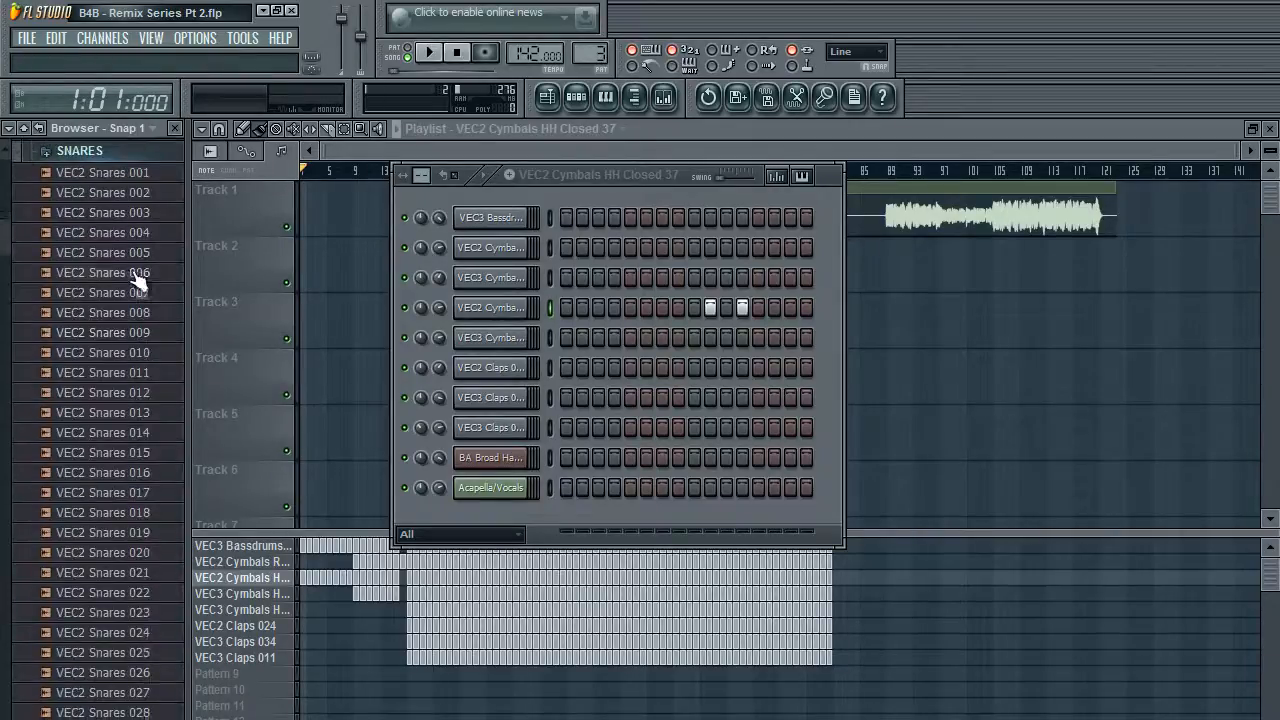
scroll(134, 260, "up", 1)
left_click(133, 206)
Audition the VEC2 Percussion samples one after another from 01 to 07.
left_click(131, 183)
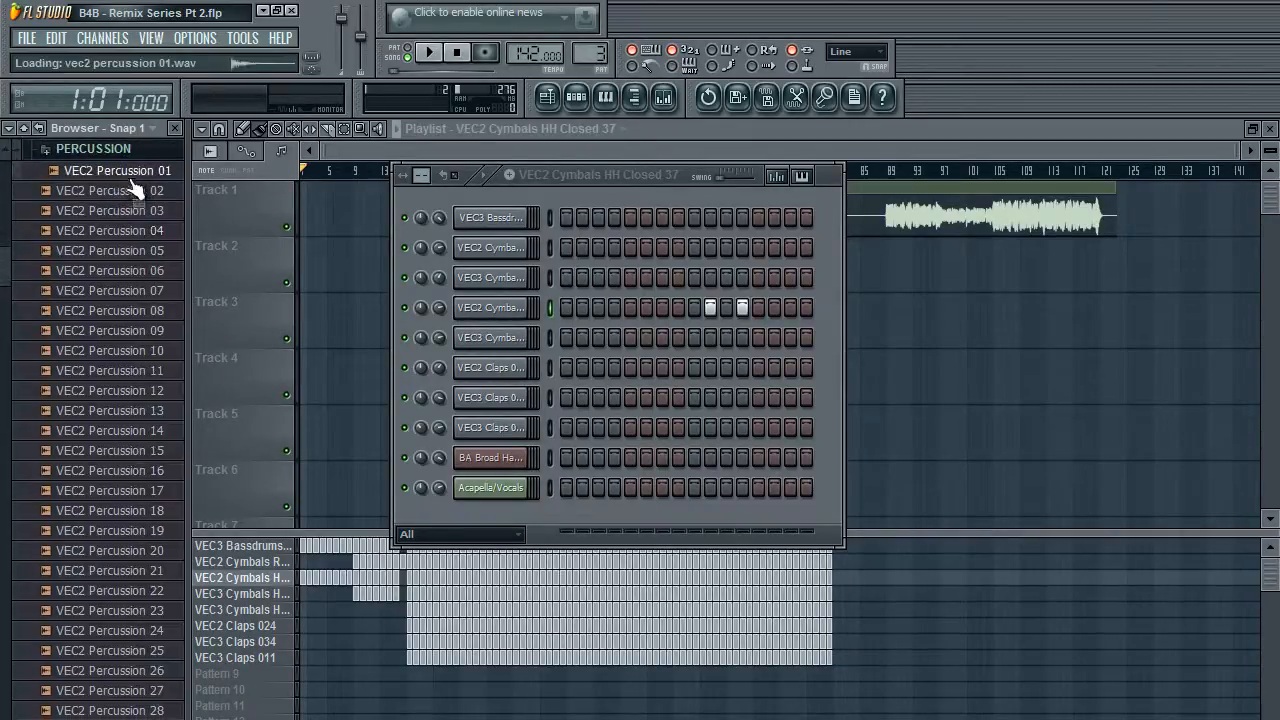
left_click(135, 190)
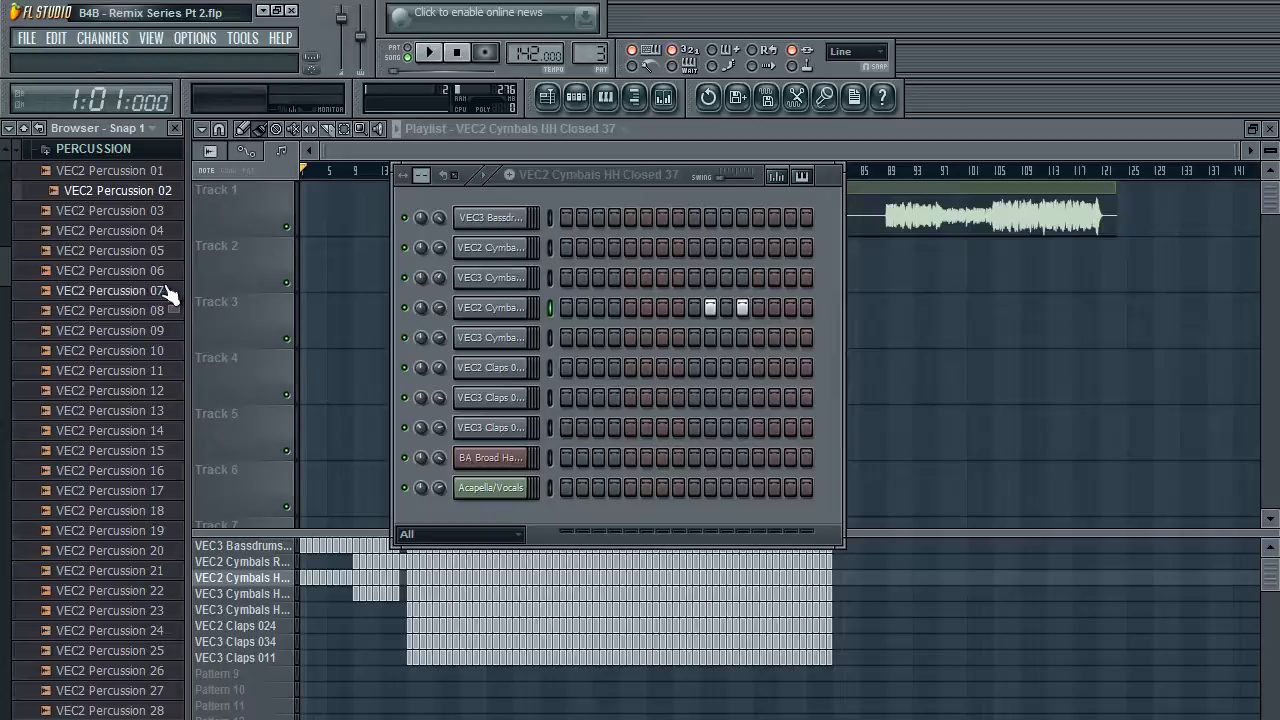
left_click(113, 212)
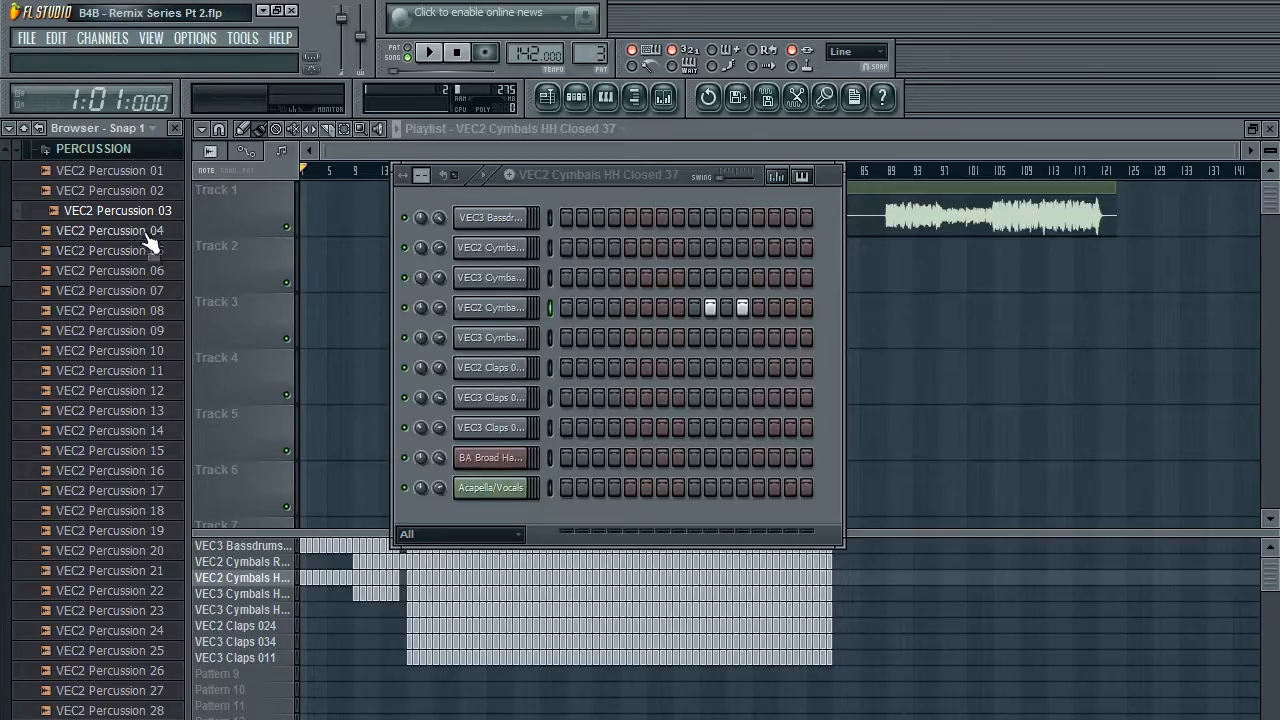
left_click(146, 236)
left_click(145, 252)
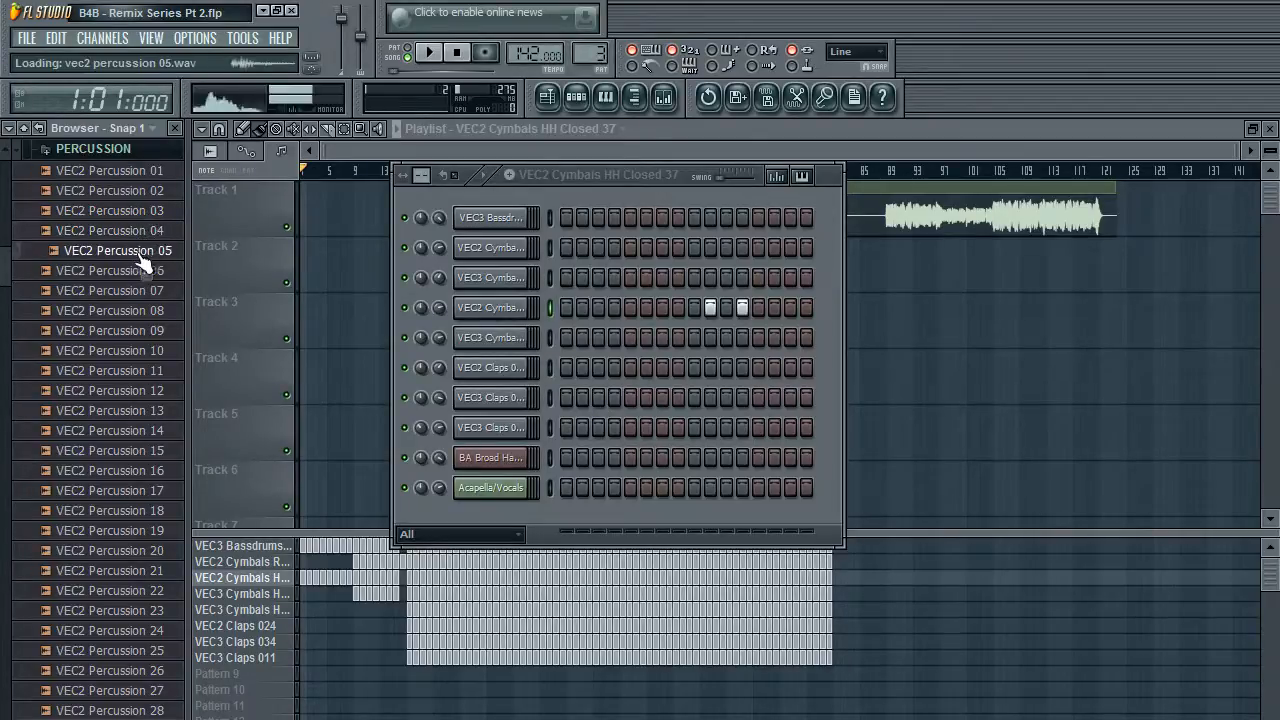
left_click(140, 269)
left_click(126, 291)
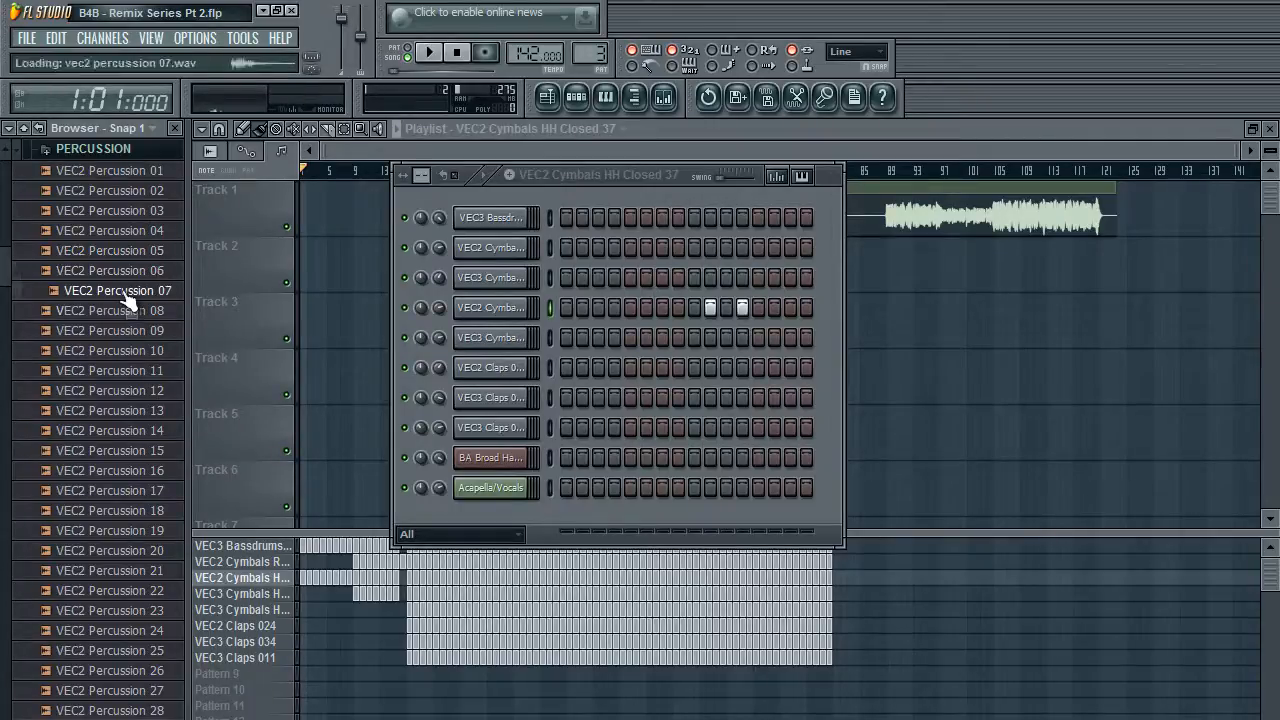
Load VEC2 Percussion 07 into the VEC2 closed hi-hat channel and play the arrangement with it.
left_click_drag(126, 310, 490, 308)
key("space")
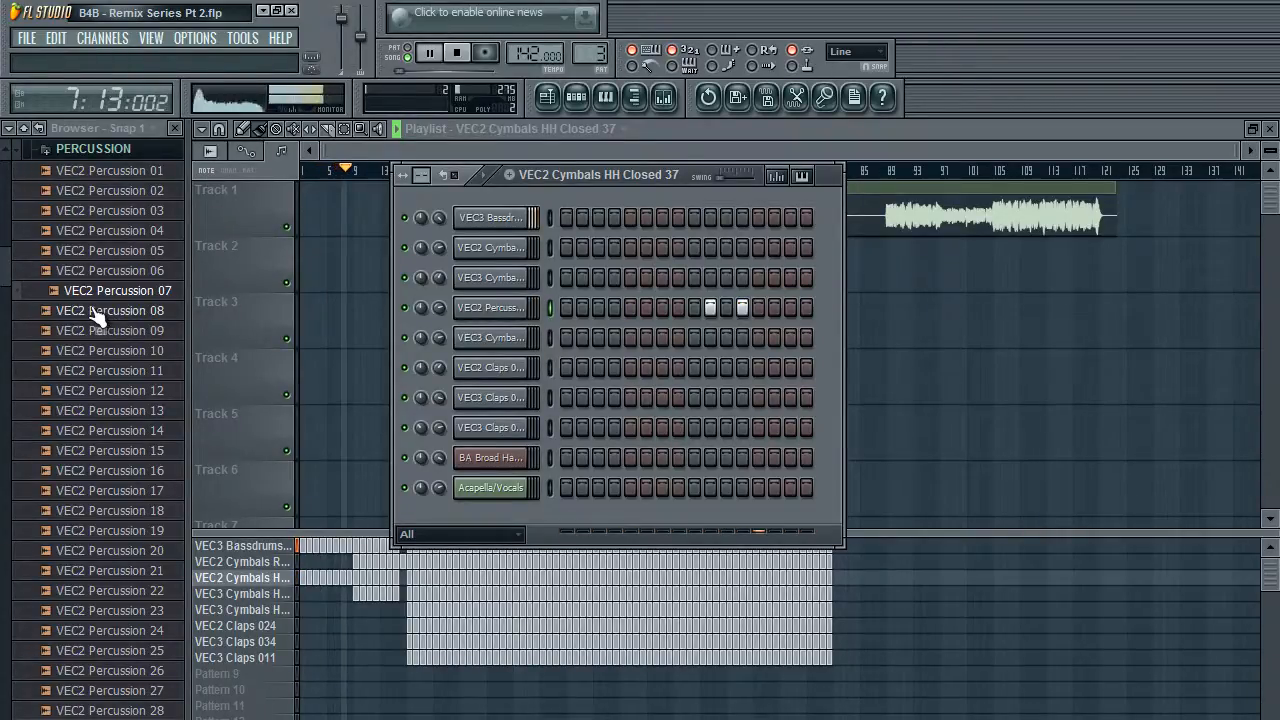
key("space")
Add VEC2 Percussion 01 as a new channel below the replaced hi-hat and place hits on steps 10 and 12 during playback.
left_click(105, 171)
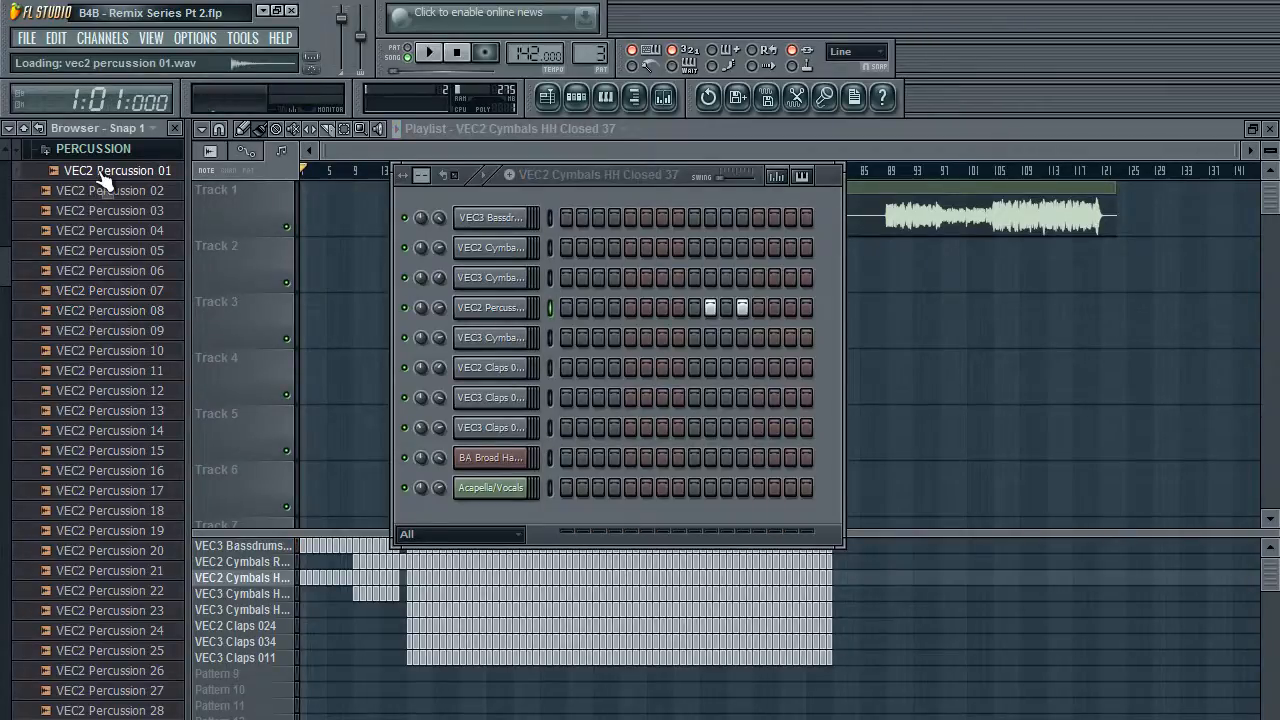
left_click_drag(101, 173, 492, 336)
left_click(710, 337)
key("space")
left_click(742, 337)
left_click(726, 337)
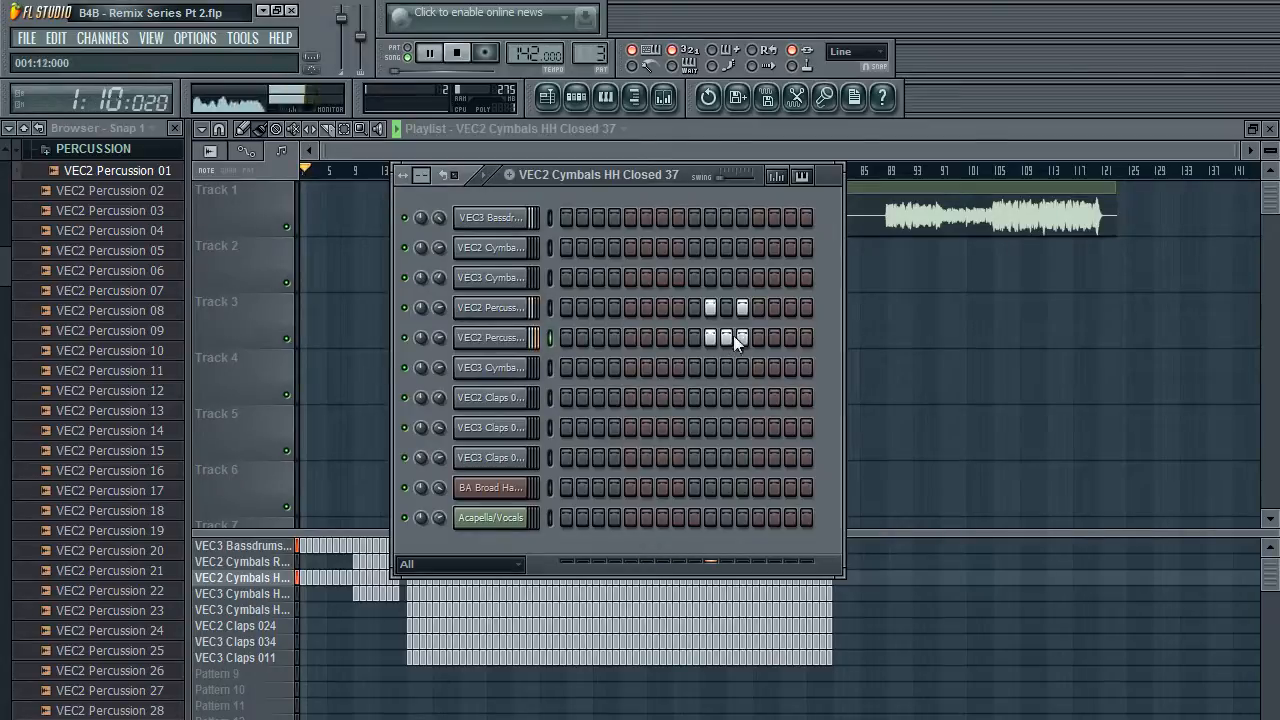
left_click(729, 338)
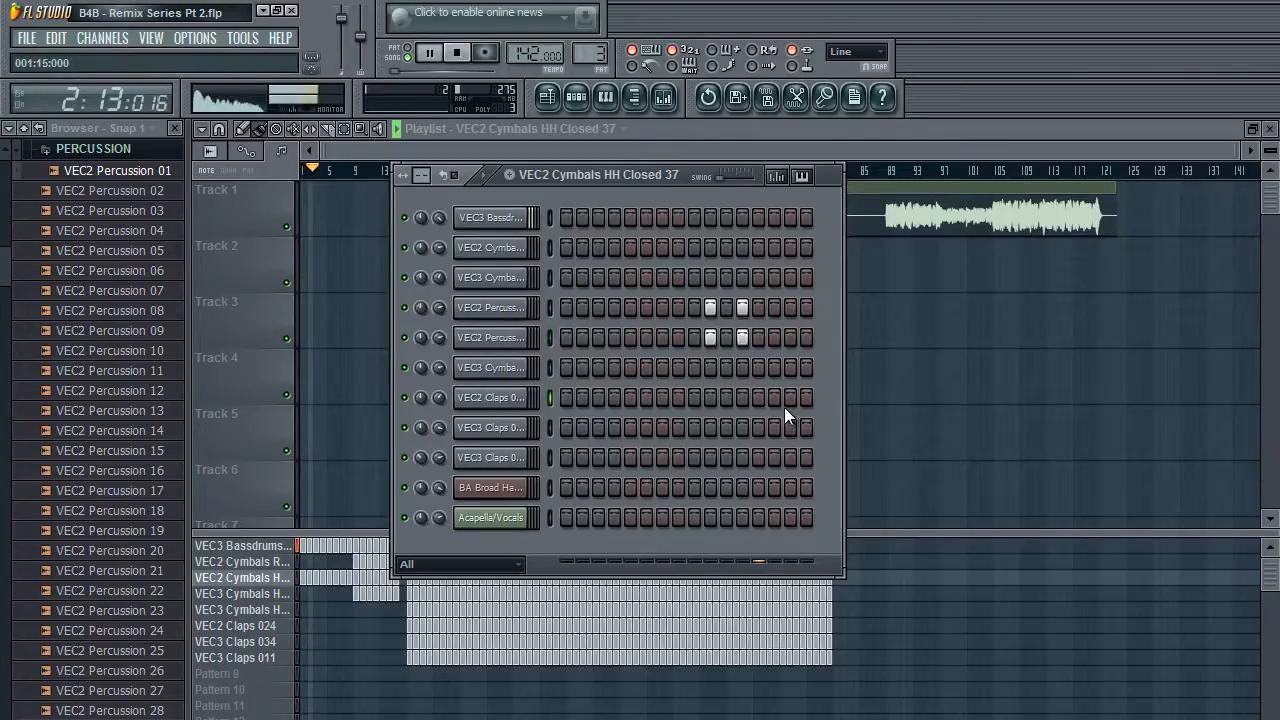
Add a quick fade-out to the VEC2 Percussion 01 sample in its channel settings, then close the settings.
left_click(490, 337)
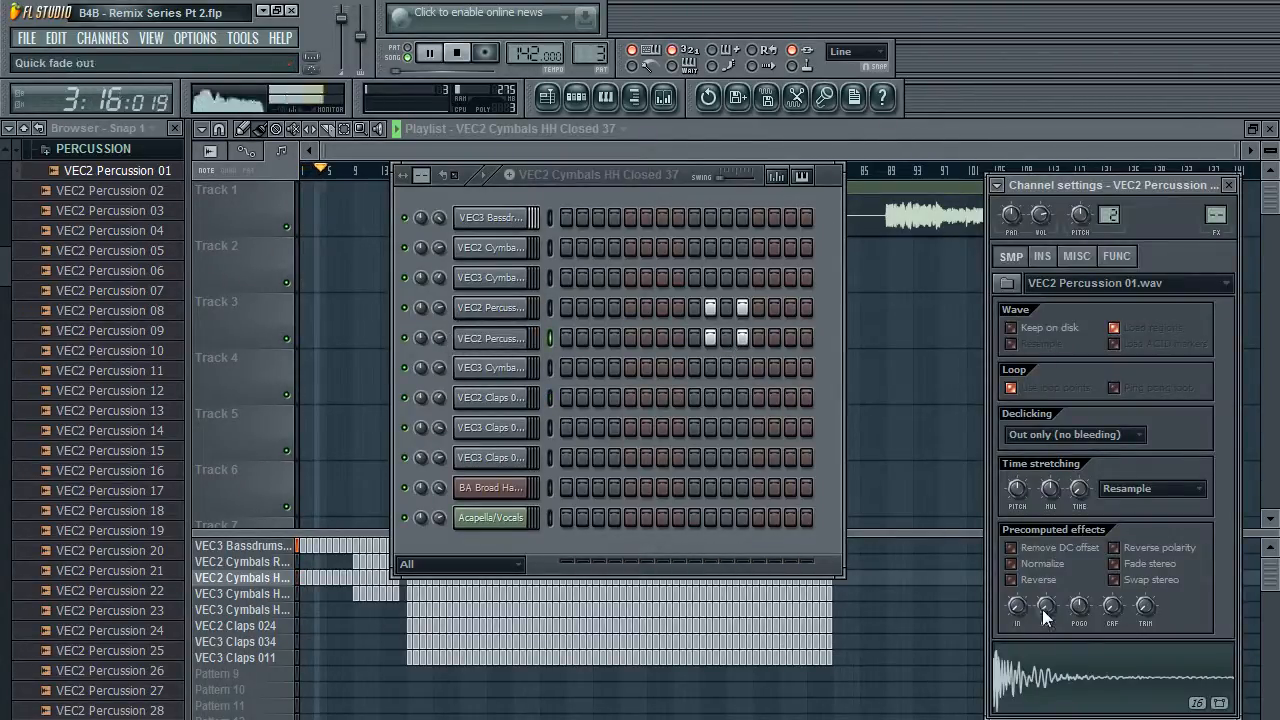
left_click_drag(1043, 610, 1054, 520)
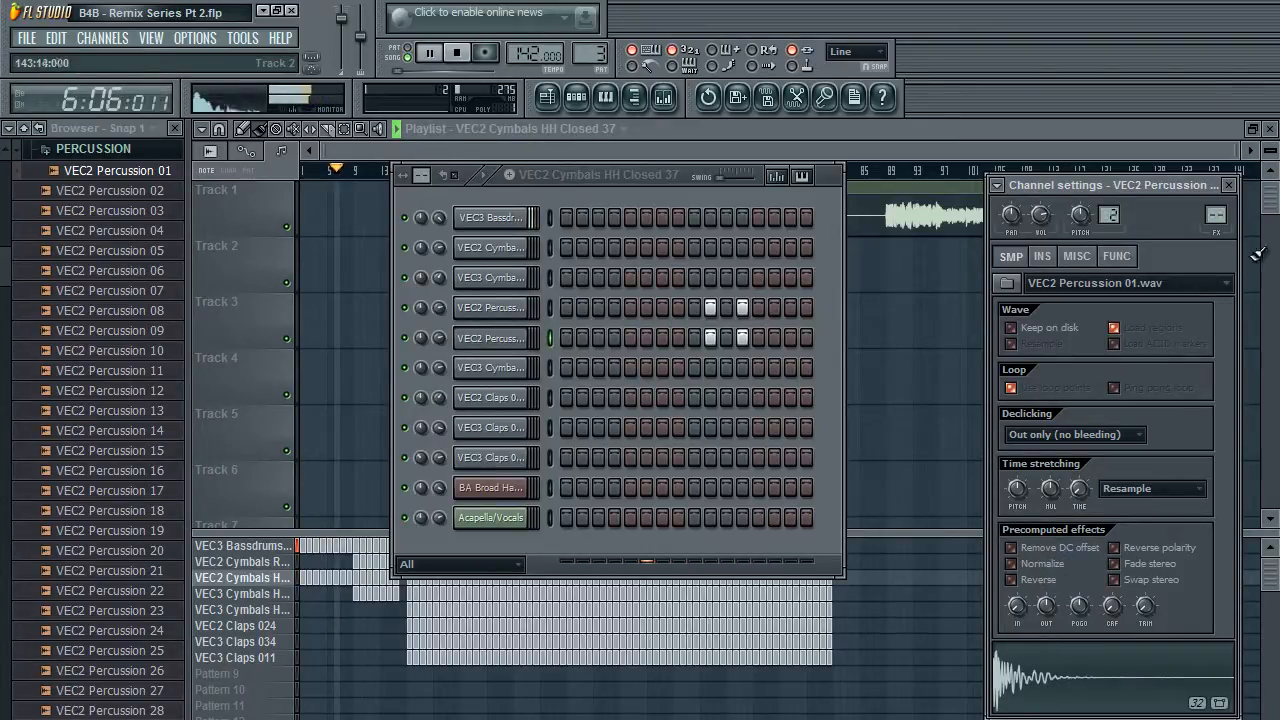
left_click(1229, 185)
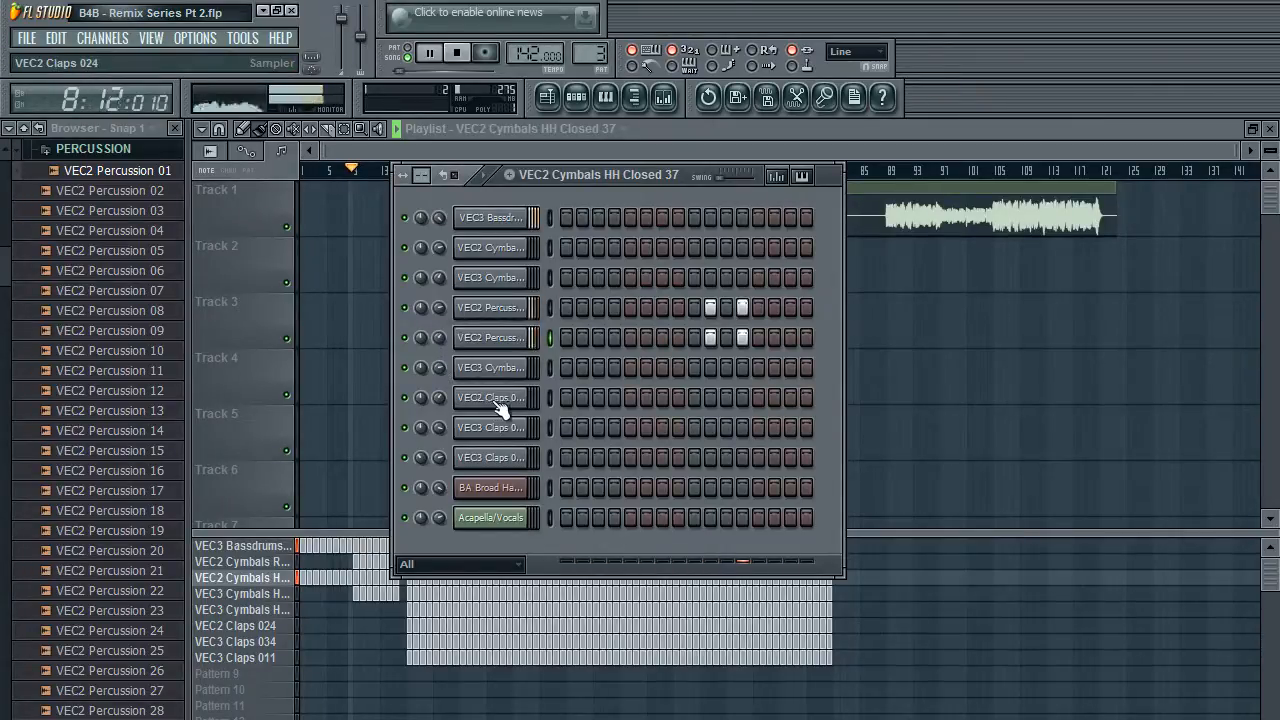
Collapse the VEC2 Percussion folder, close the sample browser and stop playback.
left_click(93, 149)
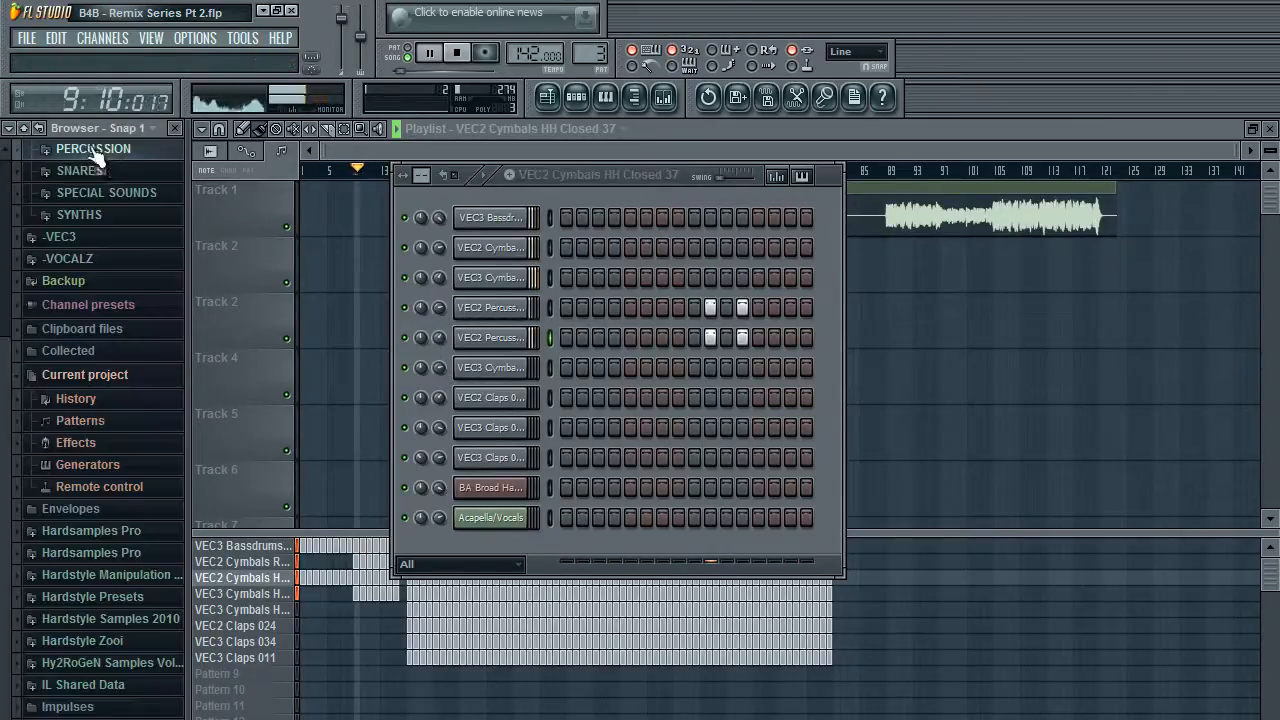
left_click(175, 128)
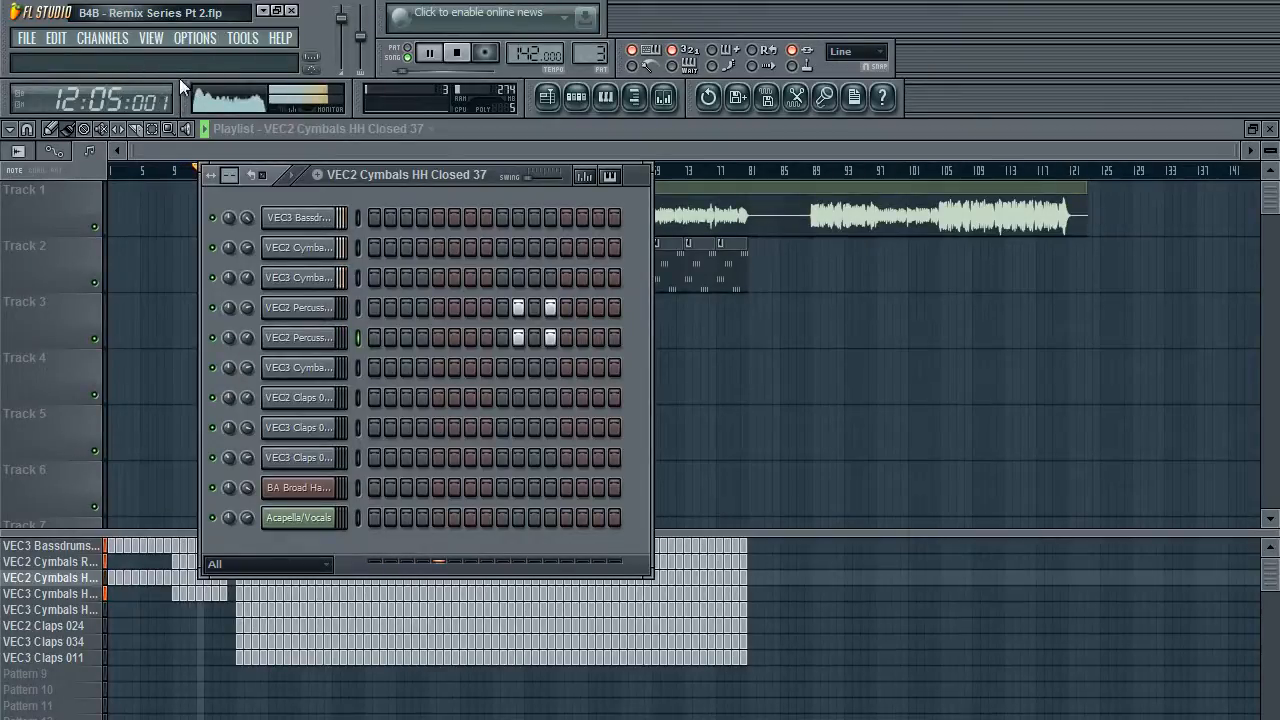
key("space")
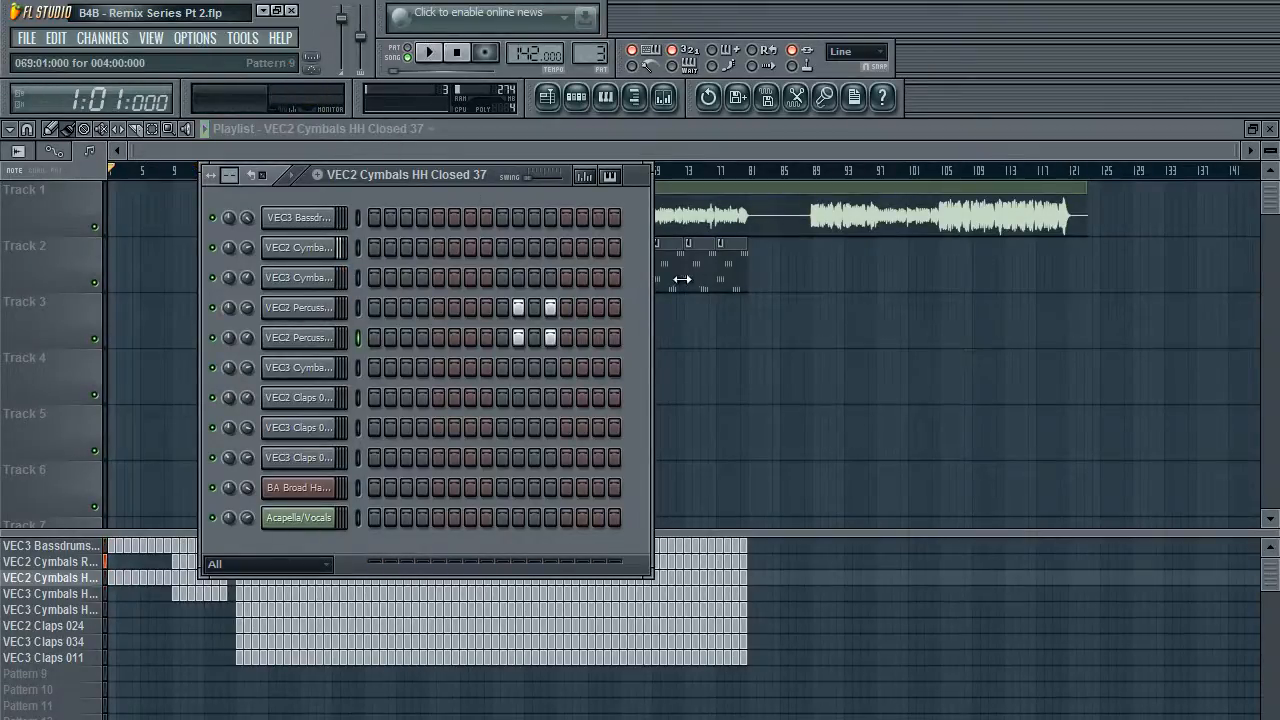
Switch to pattern 5 and check the channel settings of its VEC3 open hi-hat.
left_click(636, 146)
left_click(578, 97)
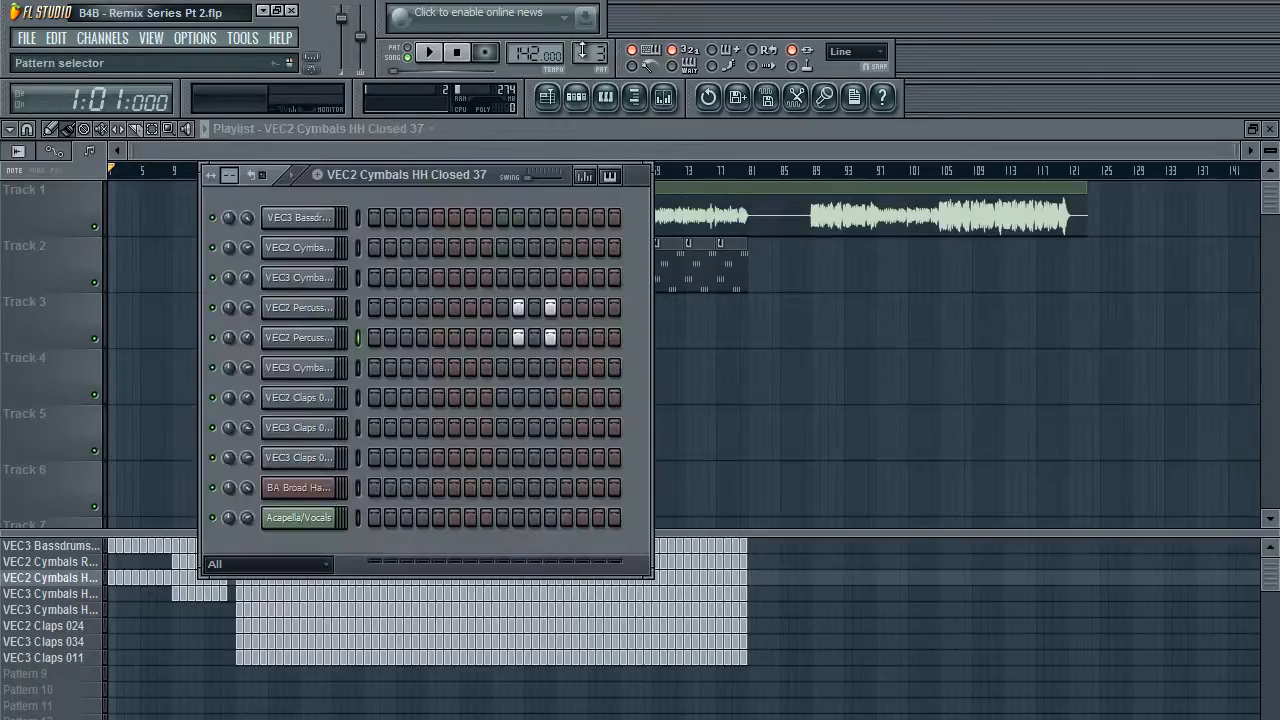
left_click_drag(587, 54, 597, 23)
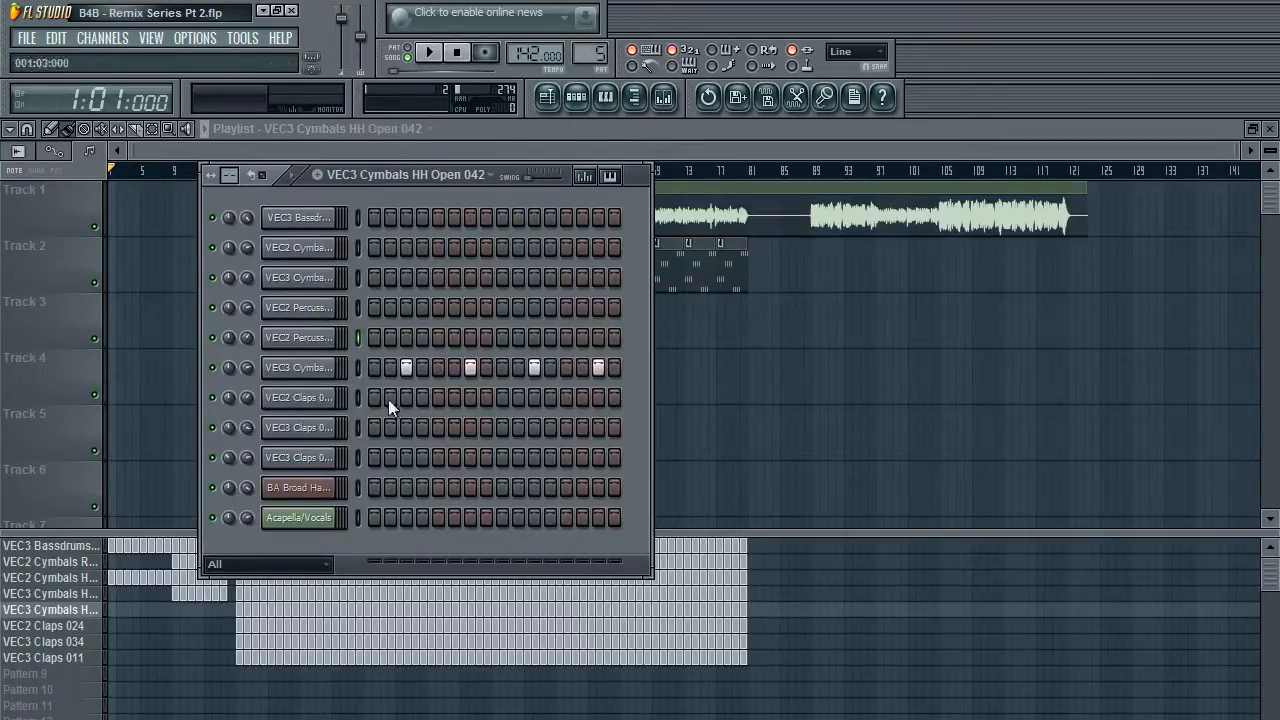
left_click(298, 368)
left_click(842, 671)
left_click(1041, 184)
Delete the VEC3 Bassdrums block at bar 6 and enlarge the playlist's pattern block area.
left_click(50, 626)
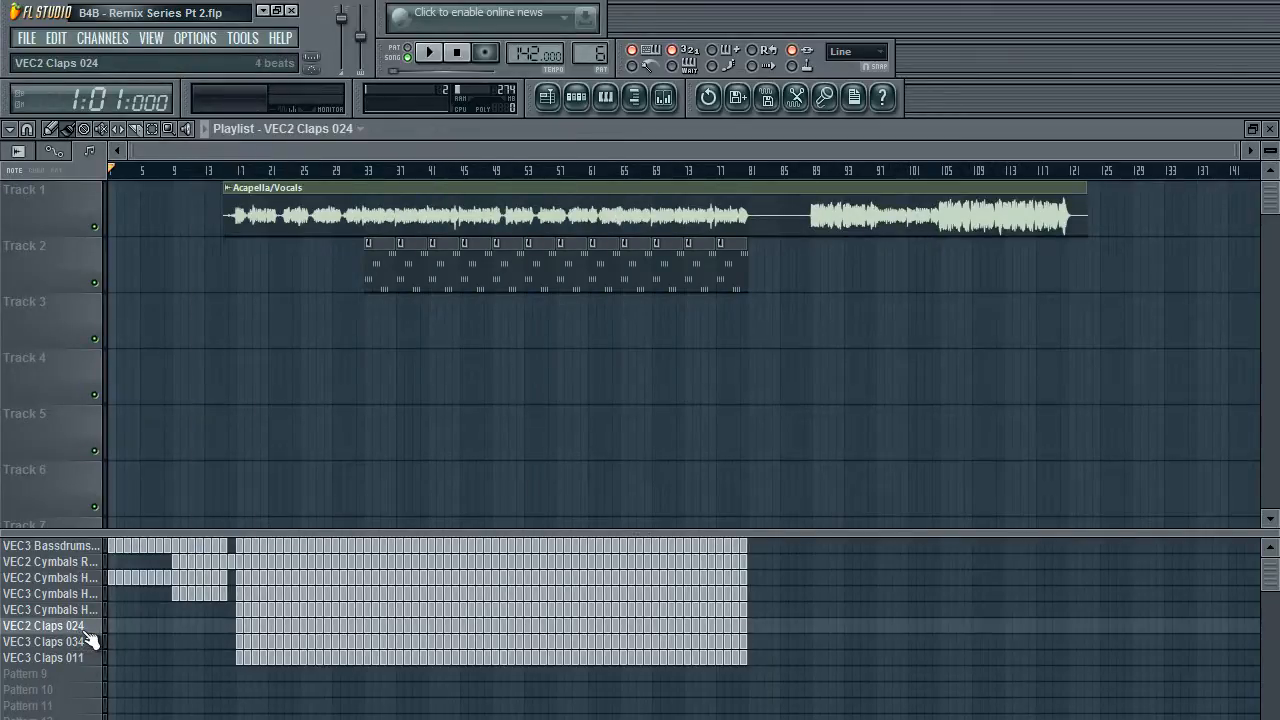
right_click(152, 544)
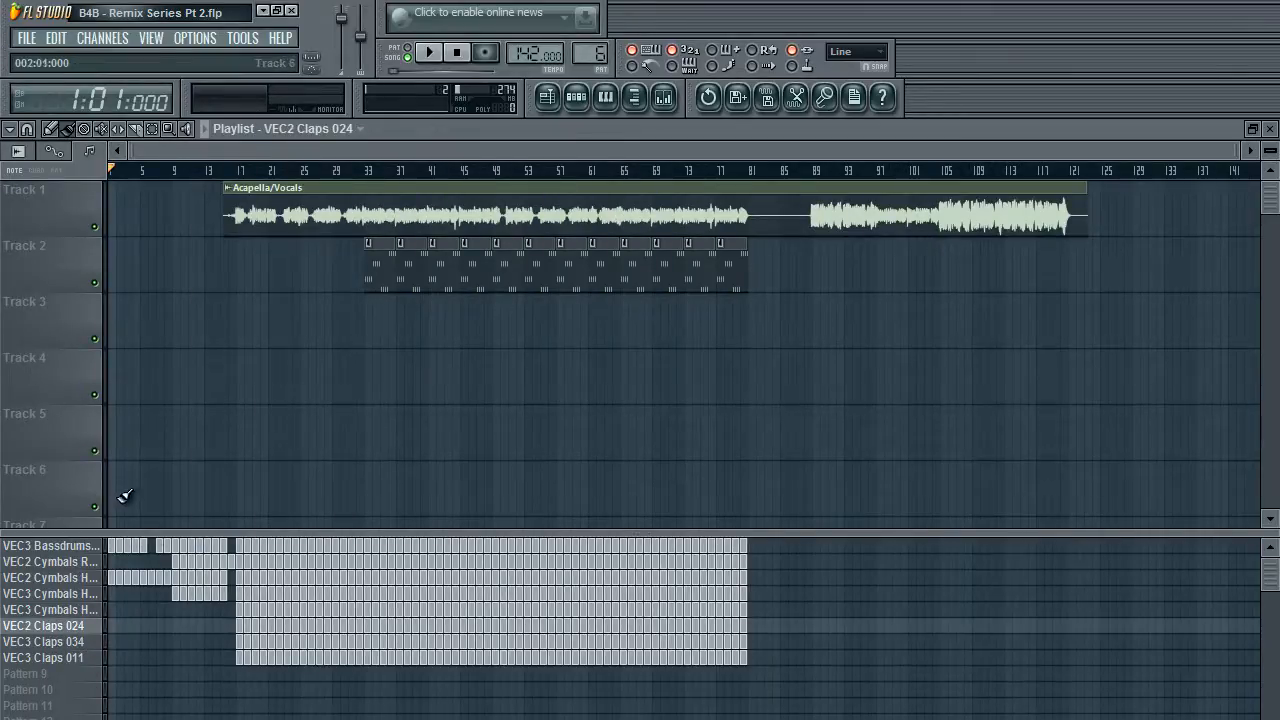
left_click_drag(108, 532, 110, 362)
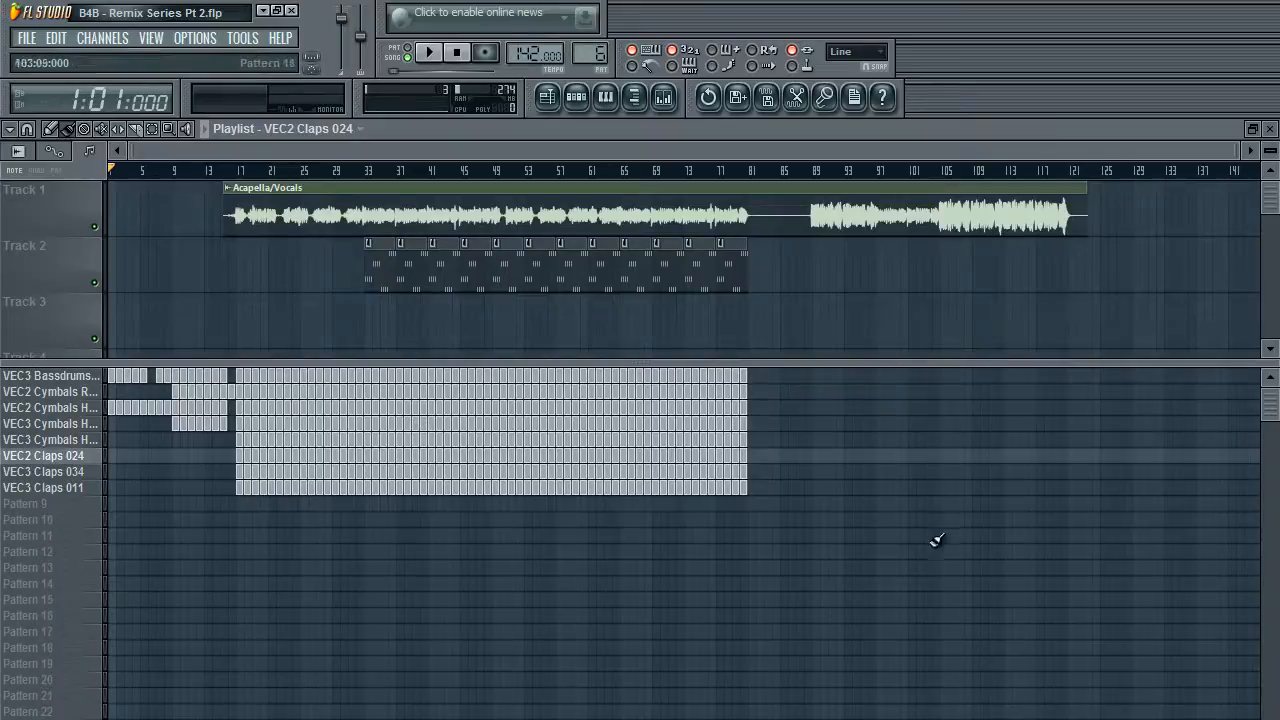
left_click_drag(850, 526, 11, 306)
key("ctrl+d")
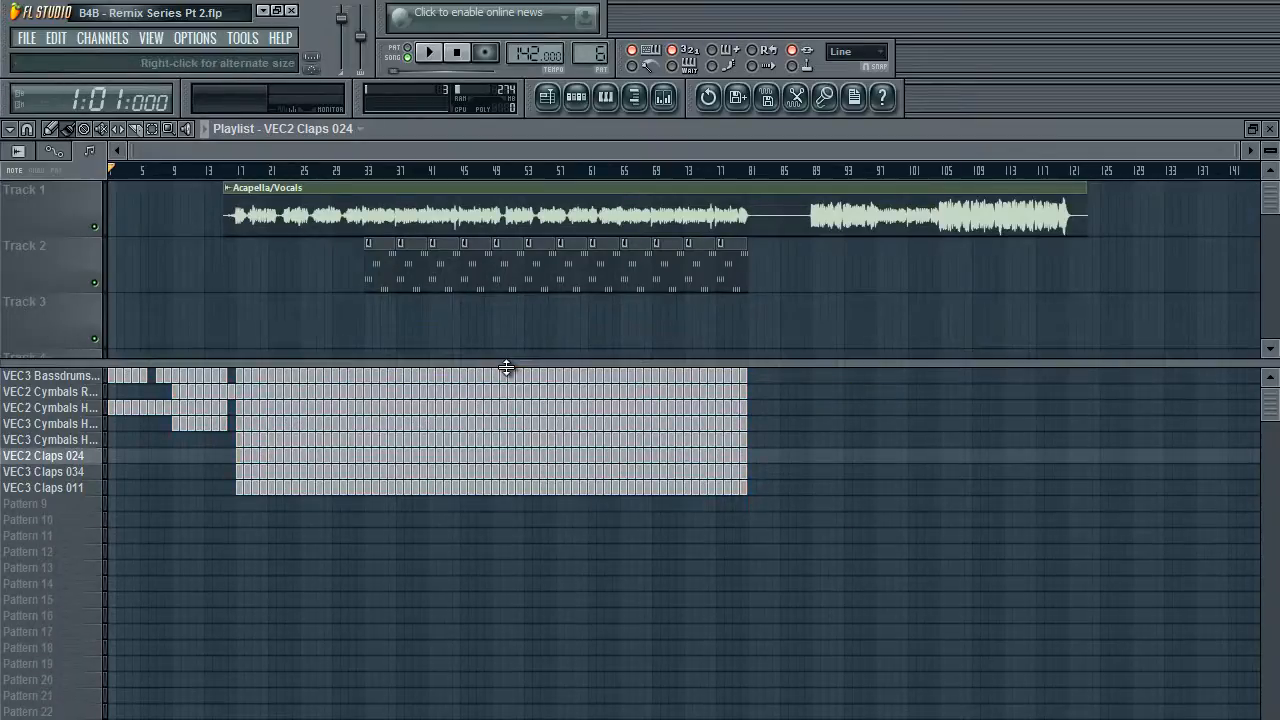
left_click_drag(509, 366, 510, 395)
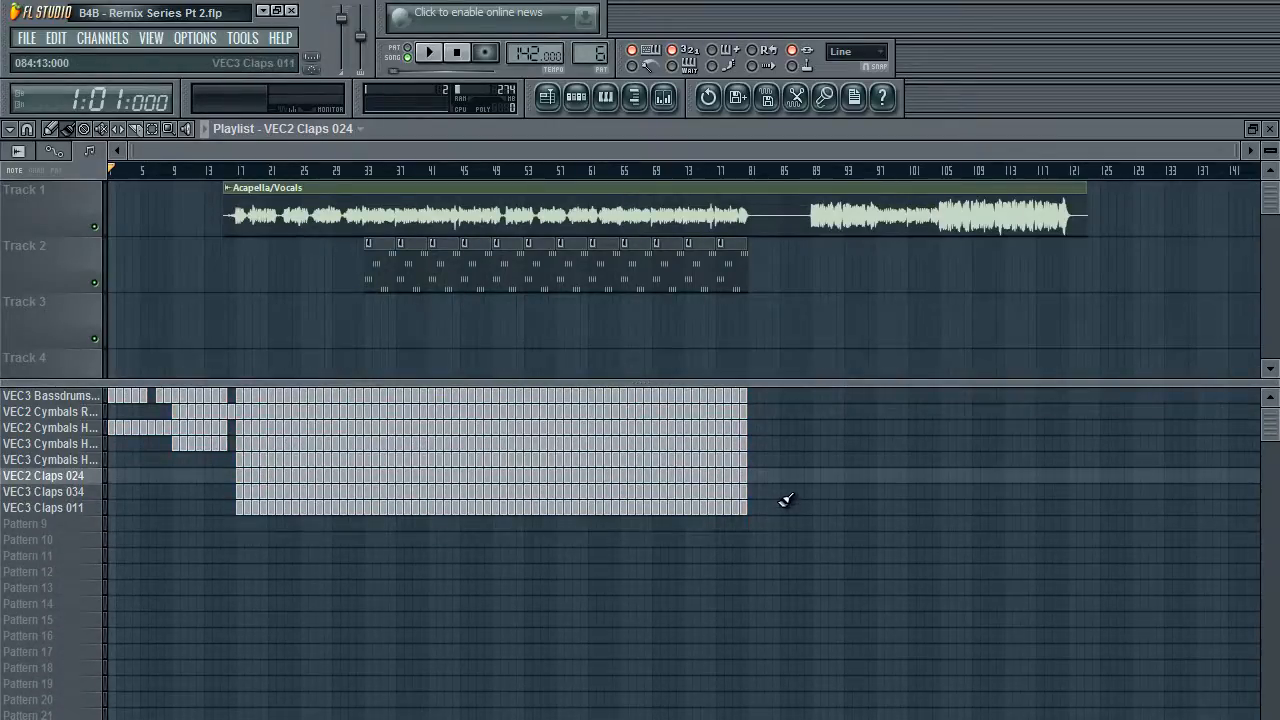
left_click(115, 507)
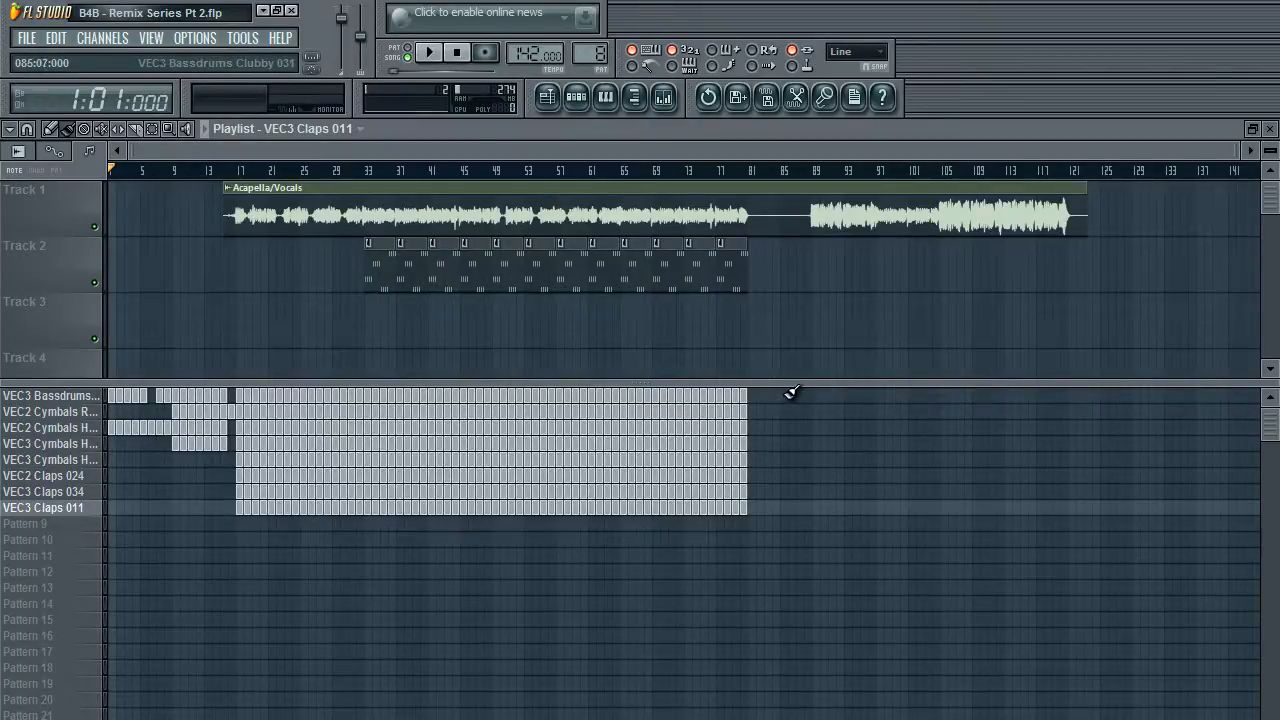
Select all VEC3 Bassdrums blocks in the playlist and play pattern 1 on its own in pattern mode.
left_click_drag(788, 395, 355, 383)
left_click_drag(97, 374, 107, 402)
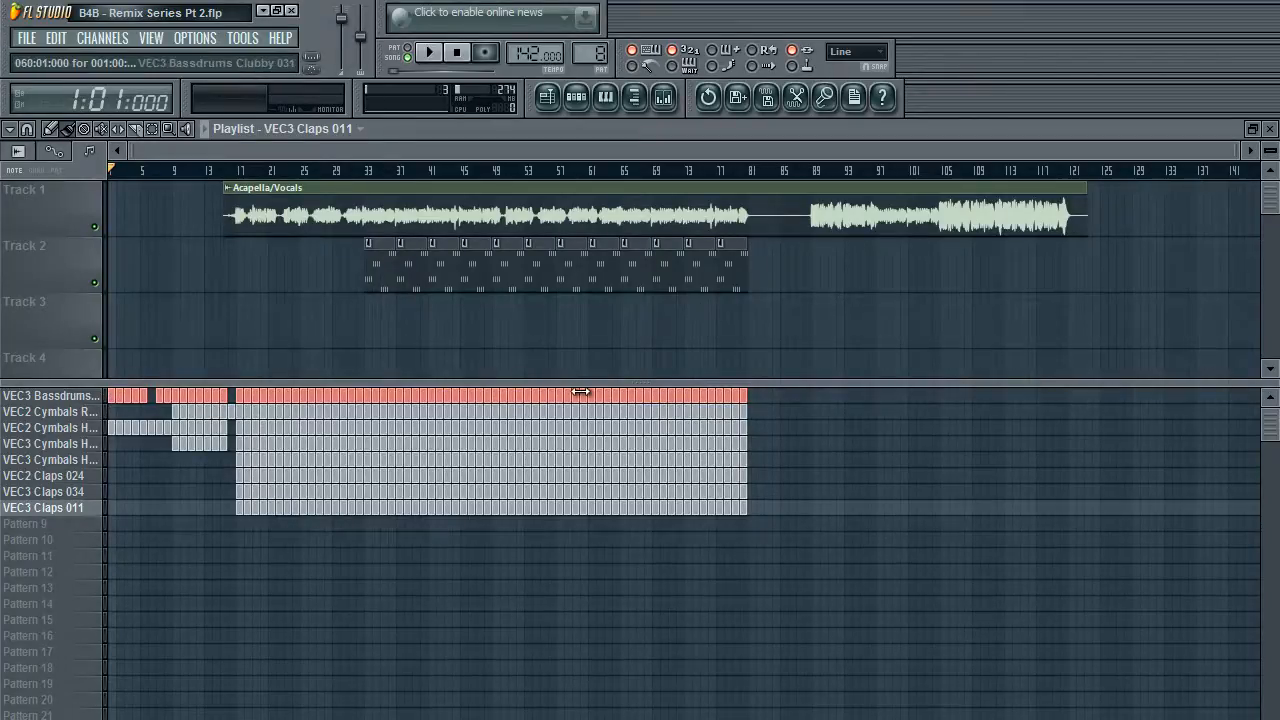
left_click(112, 400)
left_click(576, 96)
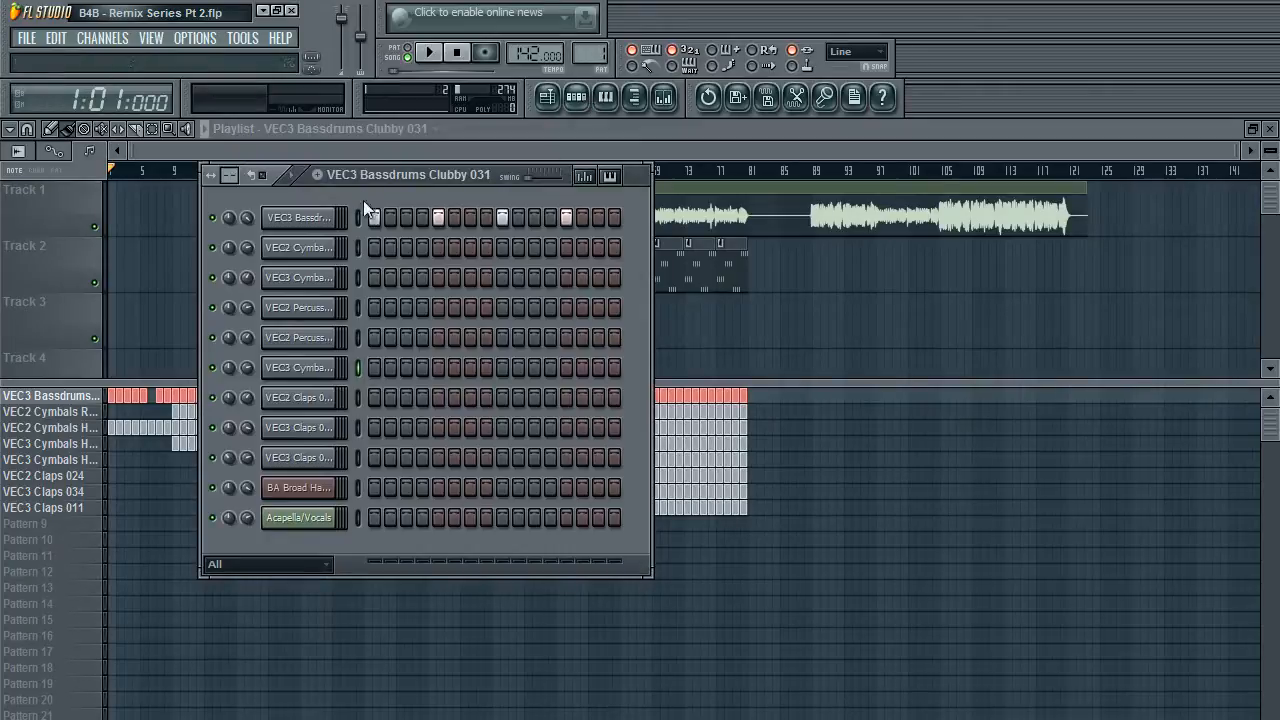
left_click(410, 48)
left_click(429, 53)
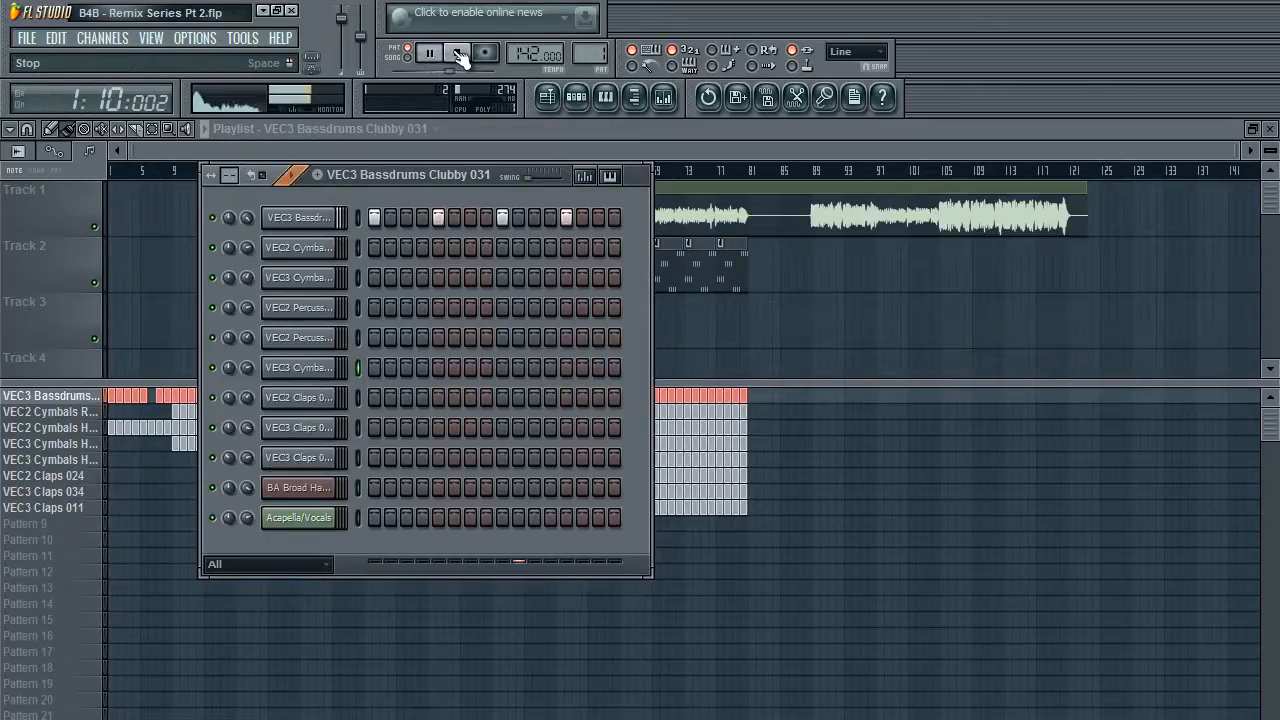
left_click(458, 52)
key("F6")
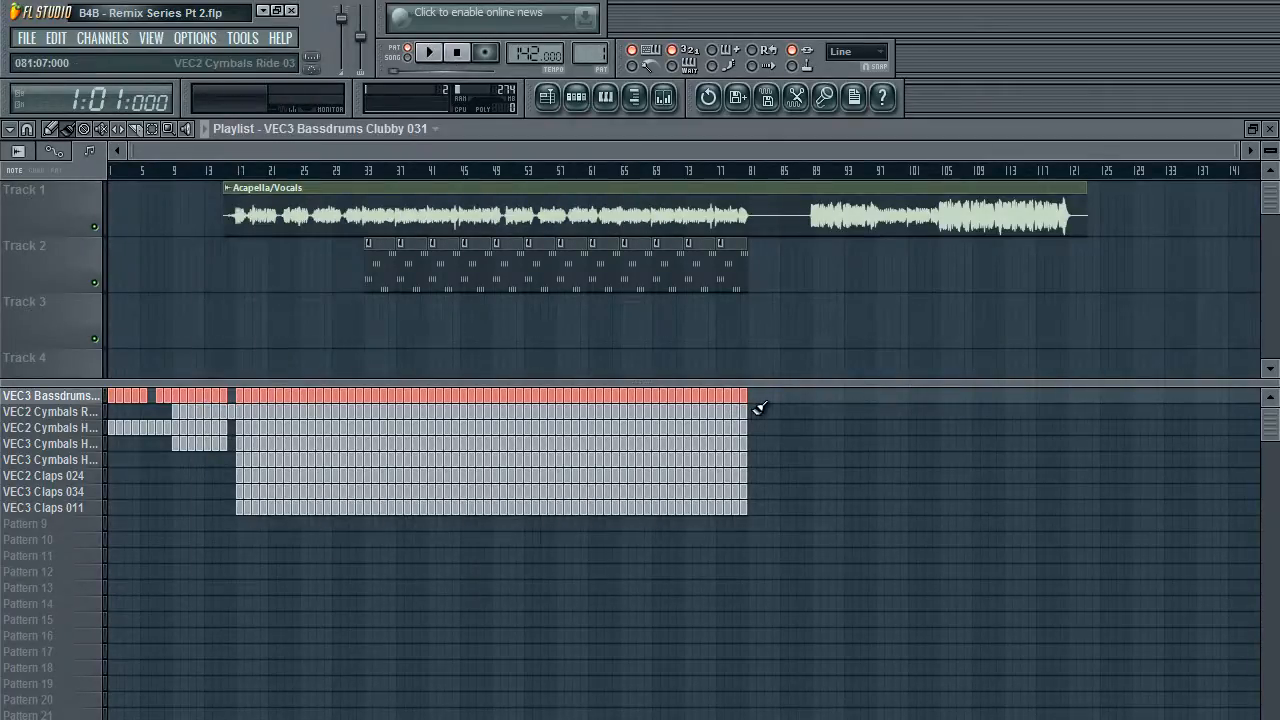
Select the VEC2 ride and closed hi-hat blocks in turn, and view the steps of pattern 3.
left_click_drag(756, 411, 88, 416)
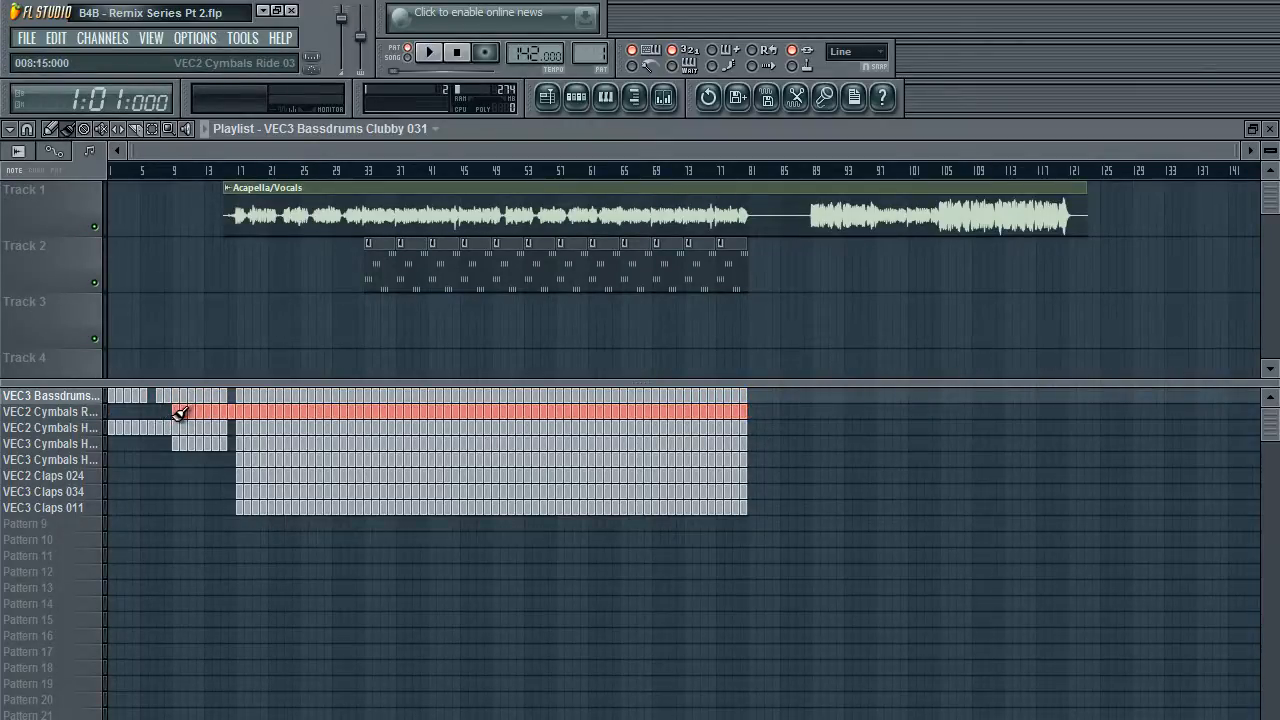
left_click_drag(760, 428, 16, 430)
left_click(47, 430)
left_click(576, 98)
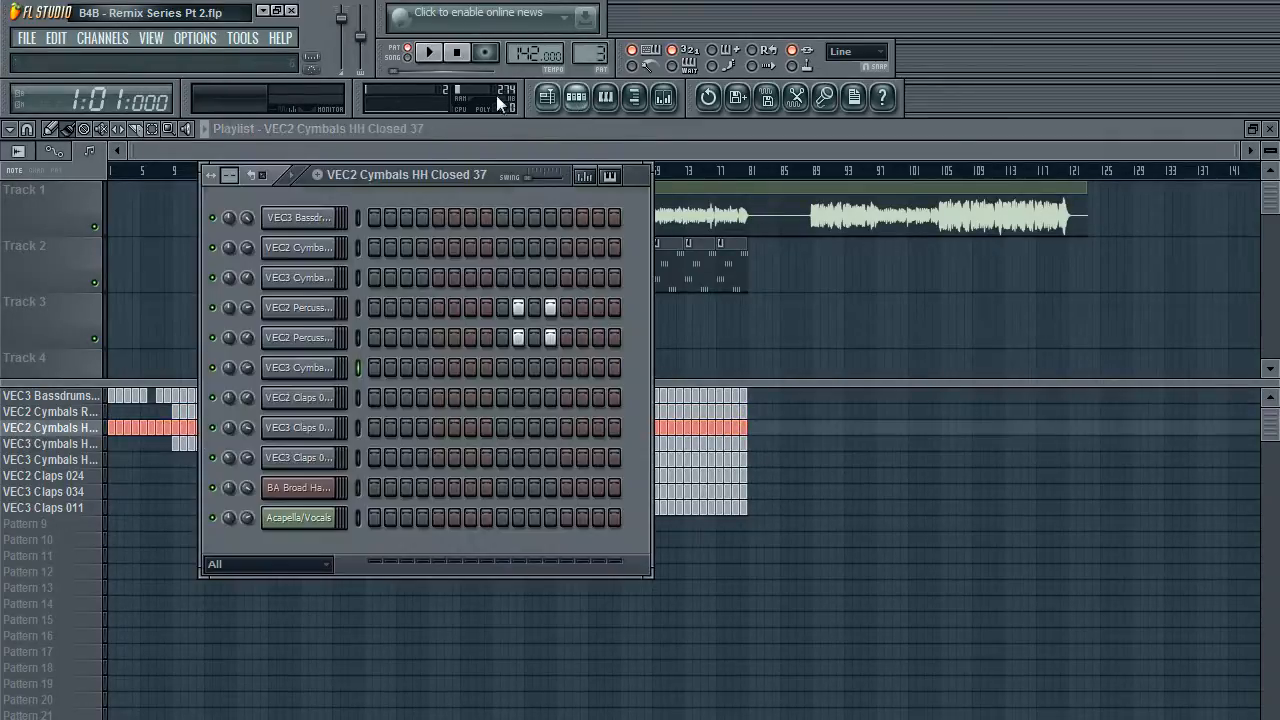
left_click(457, 56)
left_click(845, 165)
Select the VEC3 closed hi-hat blocks, switch to pattern 6 to view the VEC2 Claps 024 steps, and return to the playlist.
left_click_drag(757, 455, 124, 444)
left_click(576, 97)
left_click_drag(587, 64, 600, 38)
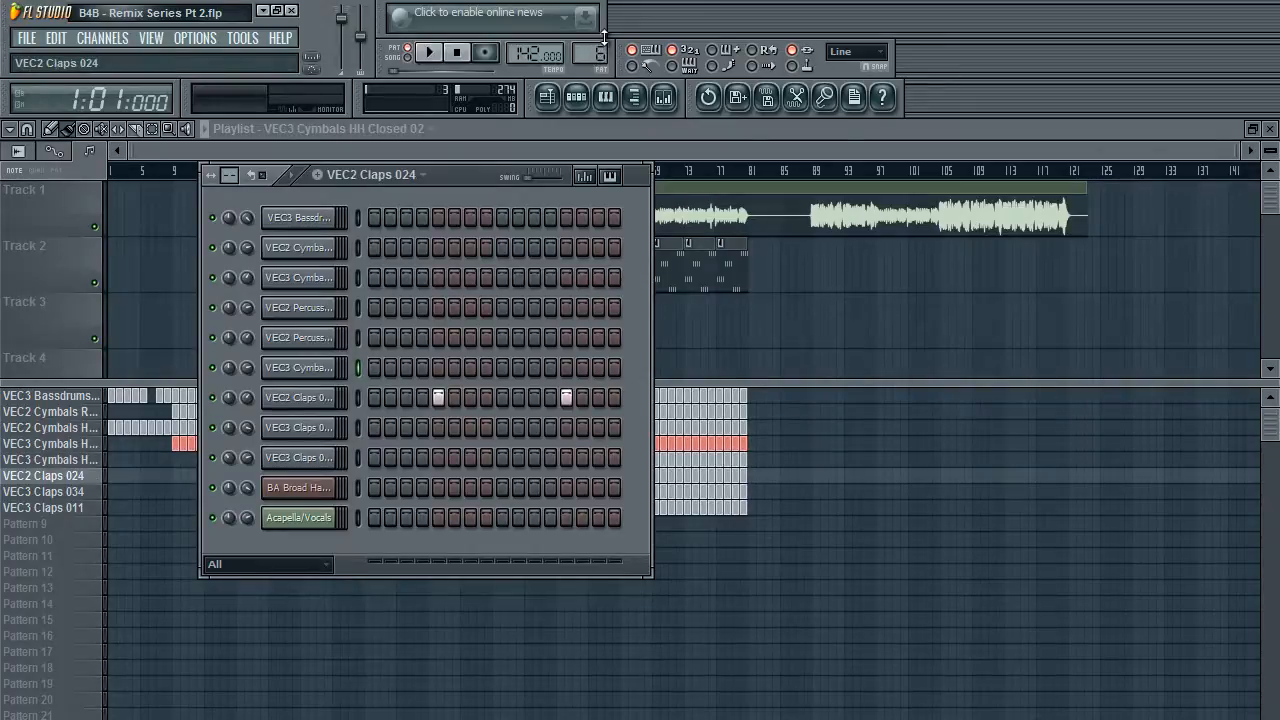
left_click(654, 121)
left_click(775, 298, "ctrl")
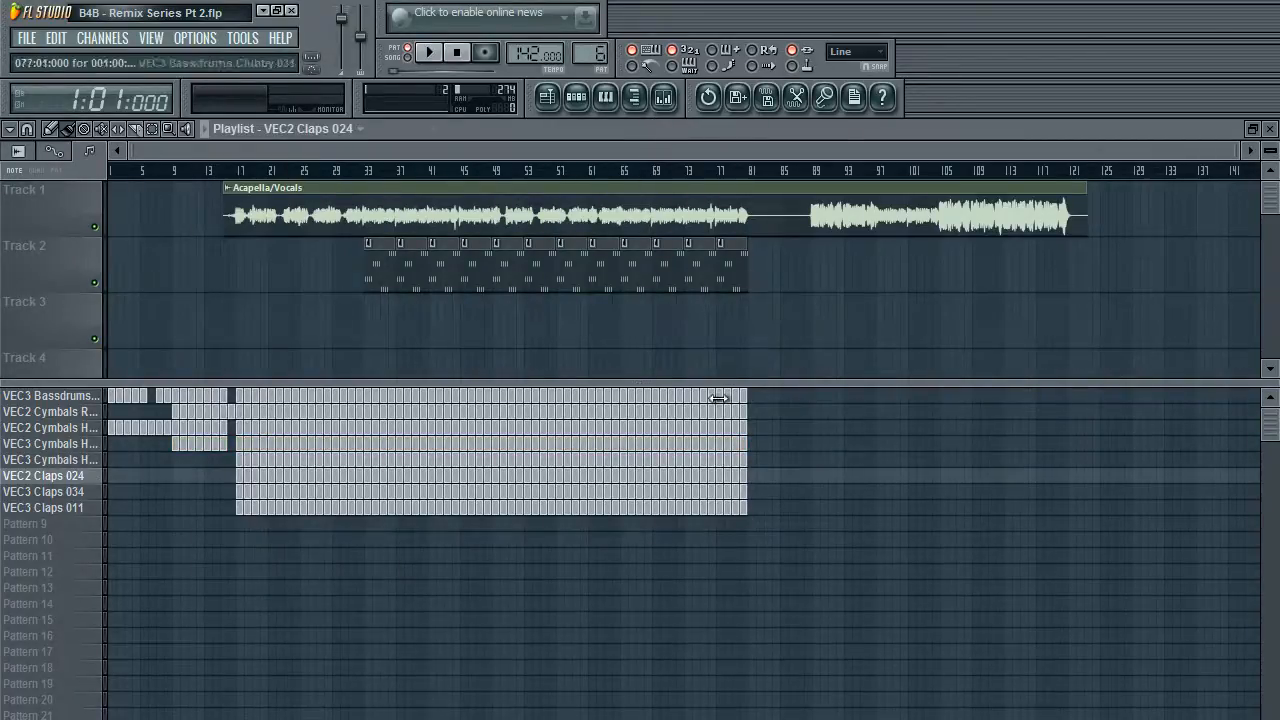
Enlarge the playlist's clip area, select all pattern blocks below the bassdrums row, and clear the selection.
left_click_drag(722, 384, 725, 463)
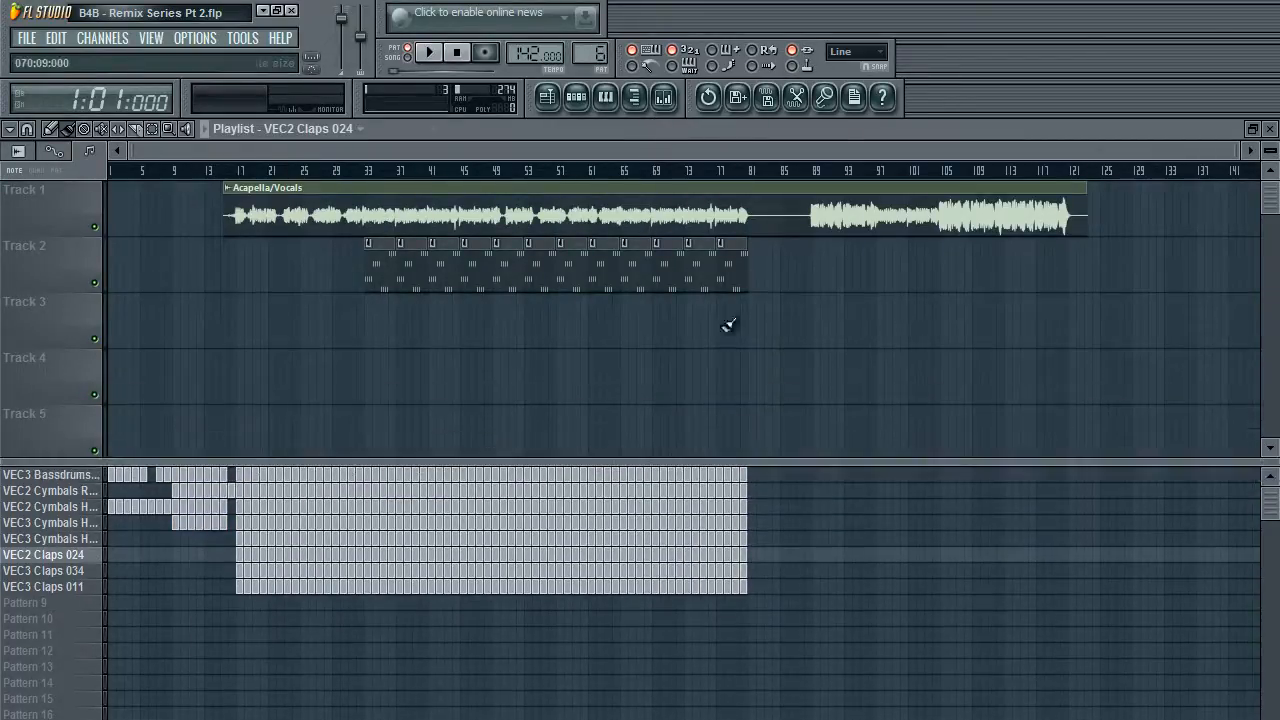
left_click(663, 97)
left_click(663, 97)
left_click_drag(943, 606, 50, 467)
scroll(1037, 349, "down", 1)
scroll(1037, 349, "up", 1)
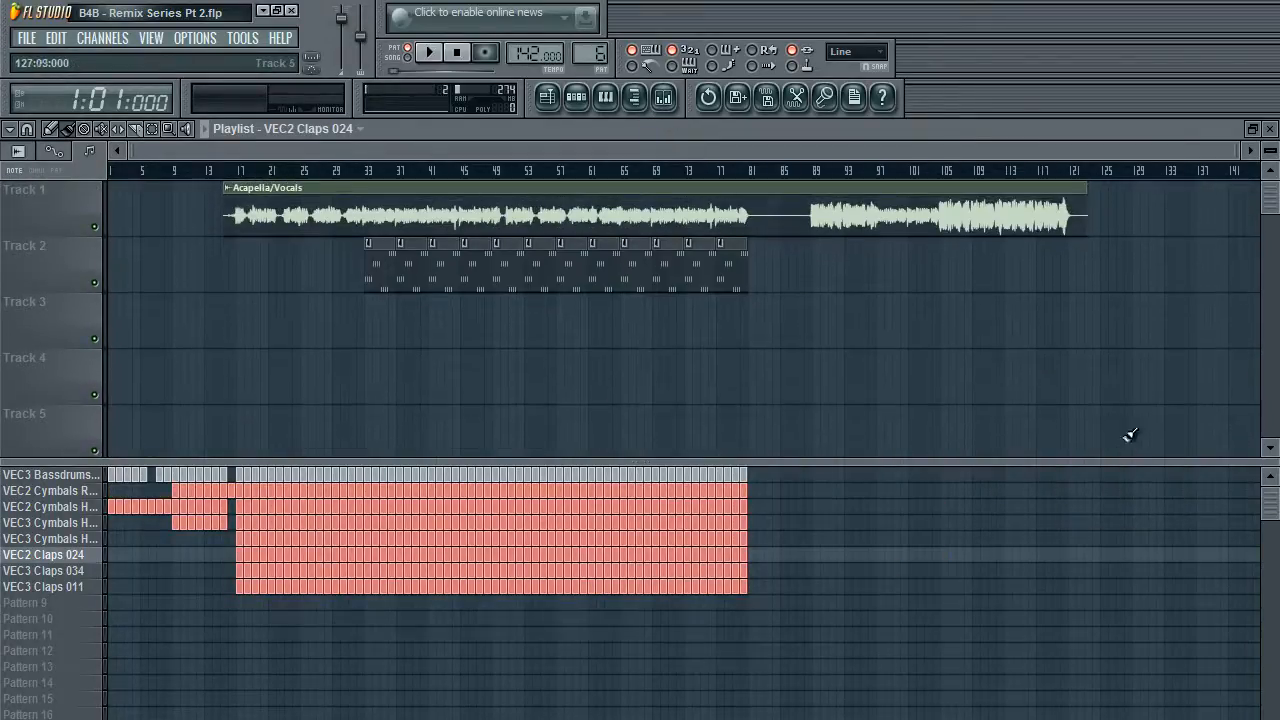
left_click_drag(1114, 400, 115, 127)
left_click(714, 325)
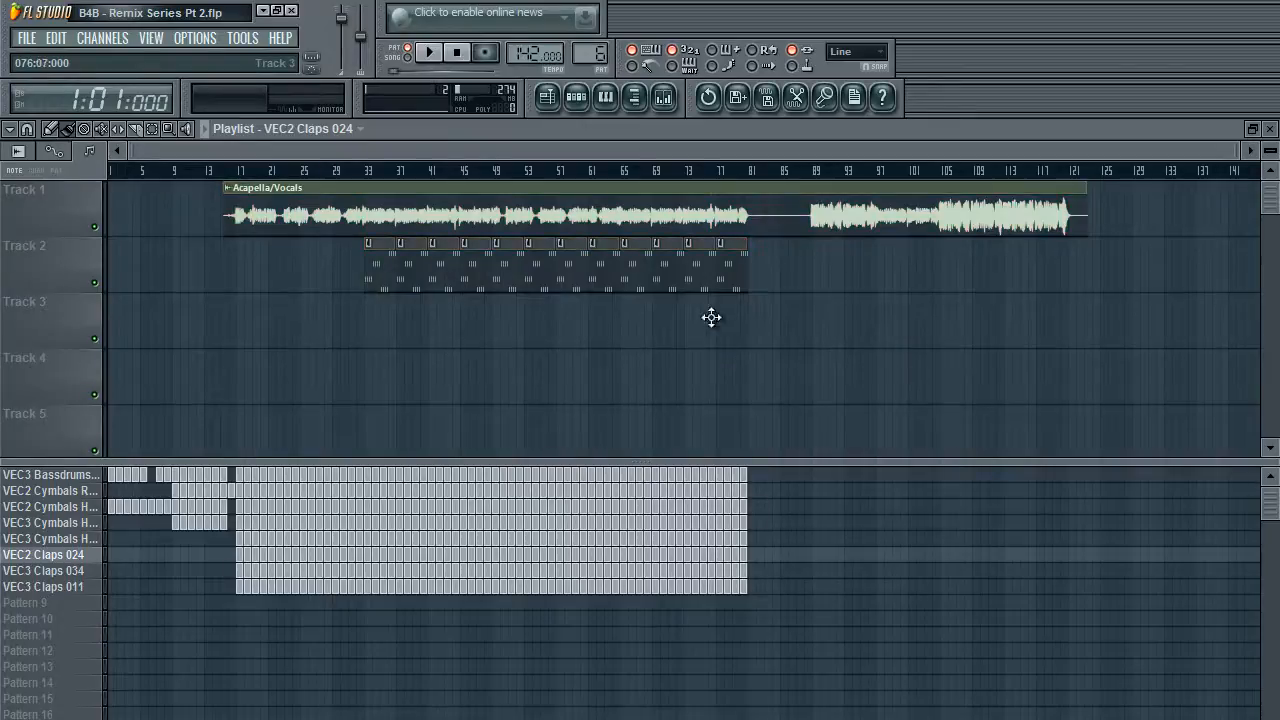
Show the mixer and select the VEC3 Bassdrums track.
left_click(663, 97)
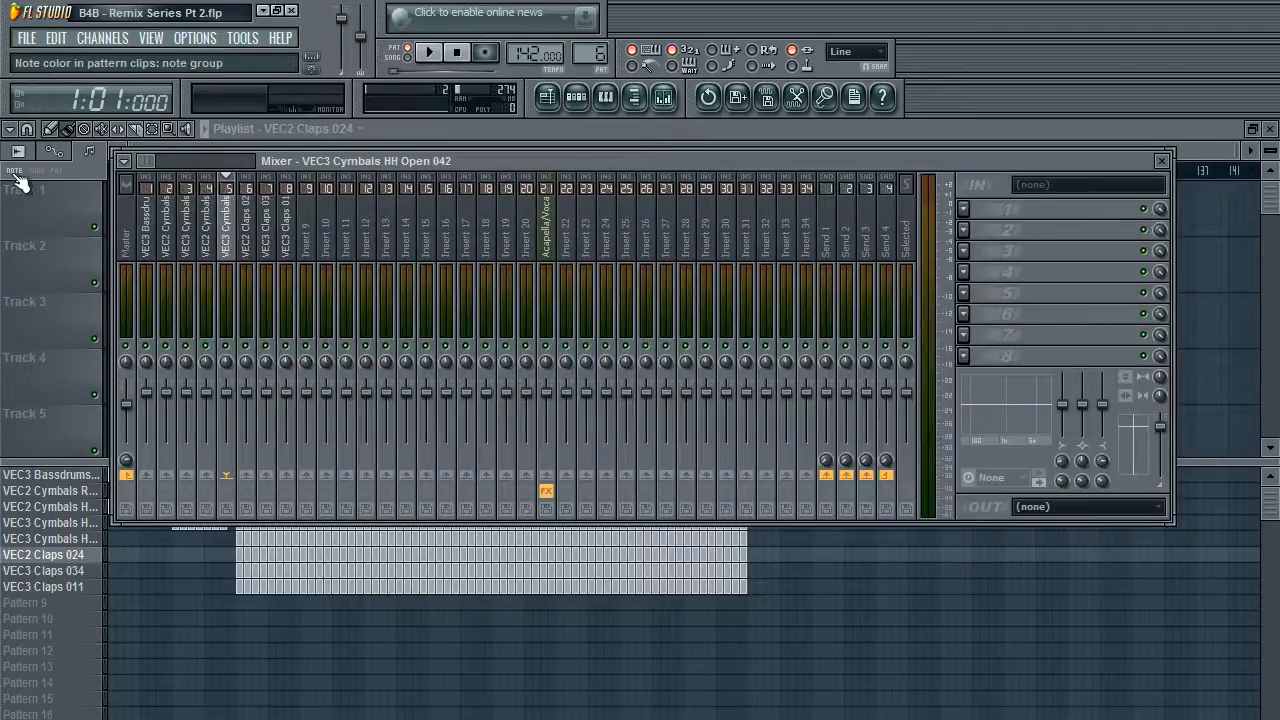
left_click(152, 238)
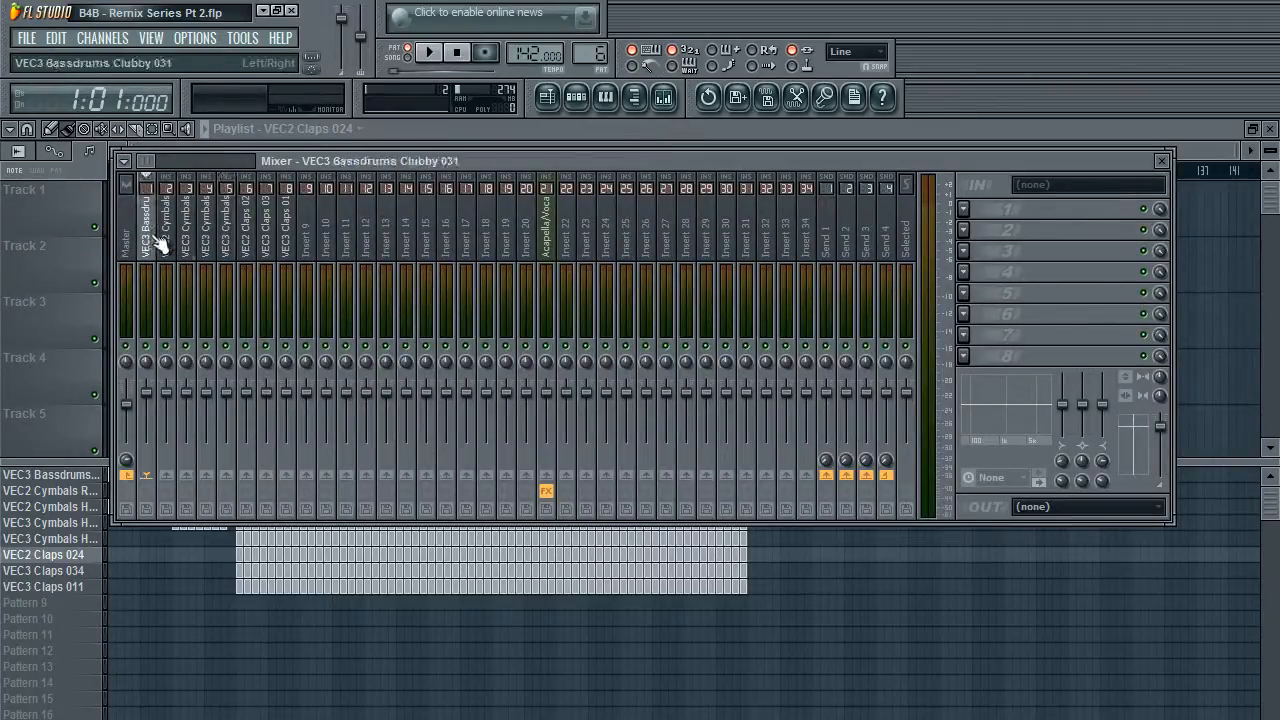
Place a VEC3 Bassdrums pattern clip at bar 133 on Track 1 and enlarge the playlist's clip area.
left_click_drag(560, 145, 1228, 172)
left_click(40, 491)
left_click(45, 474)
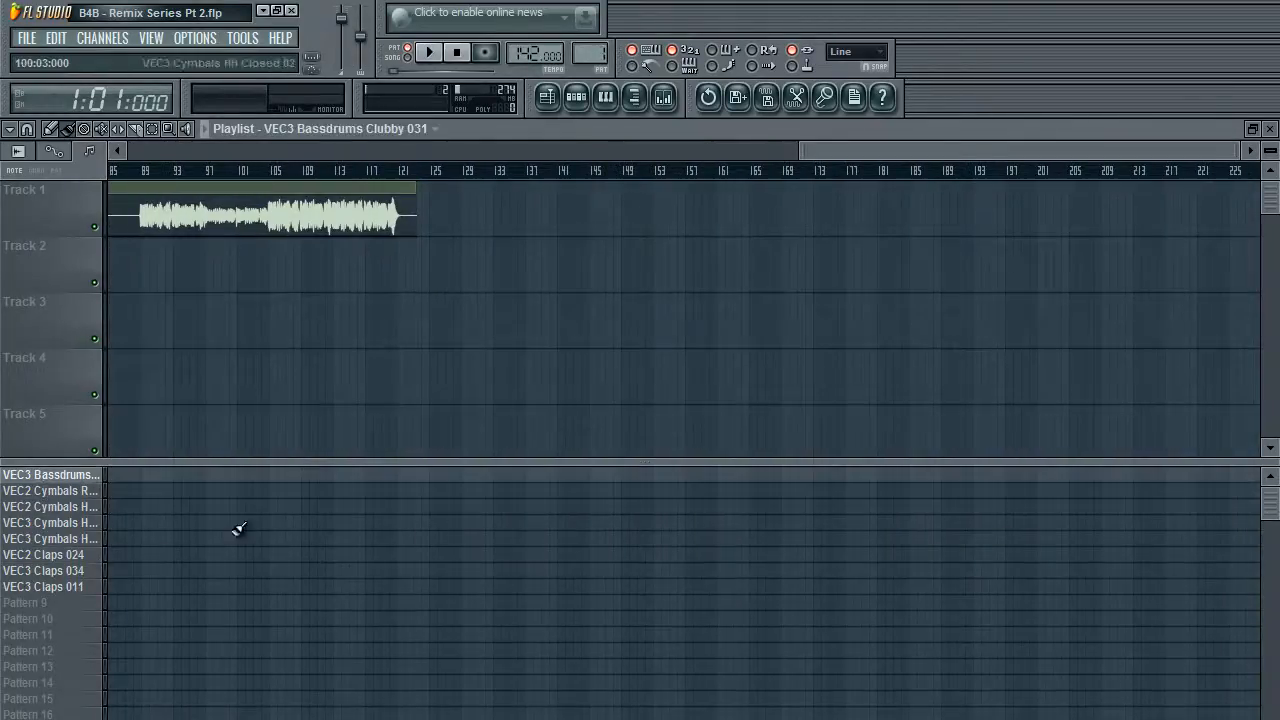
scroll(750, 184, "up", 5)
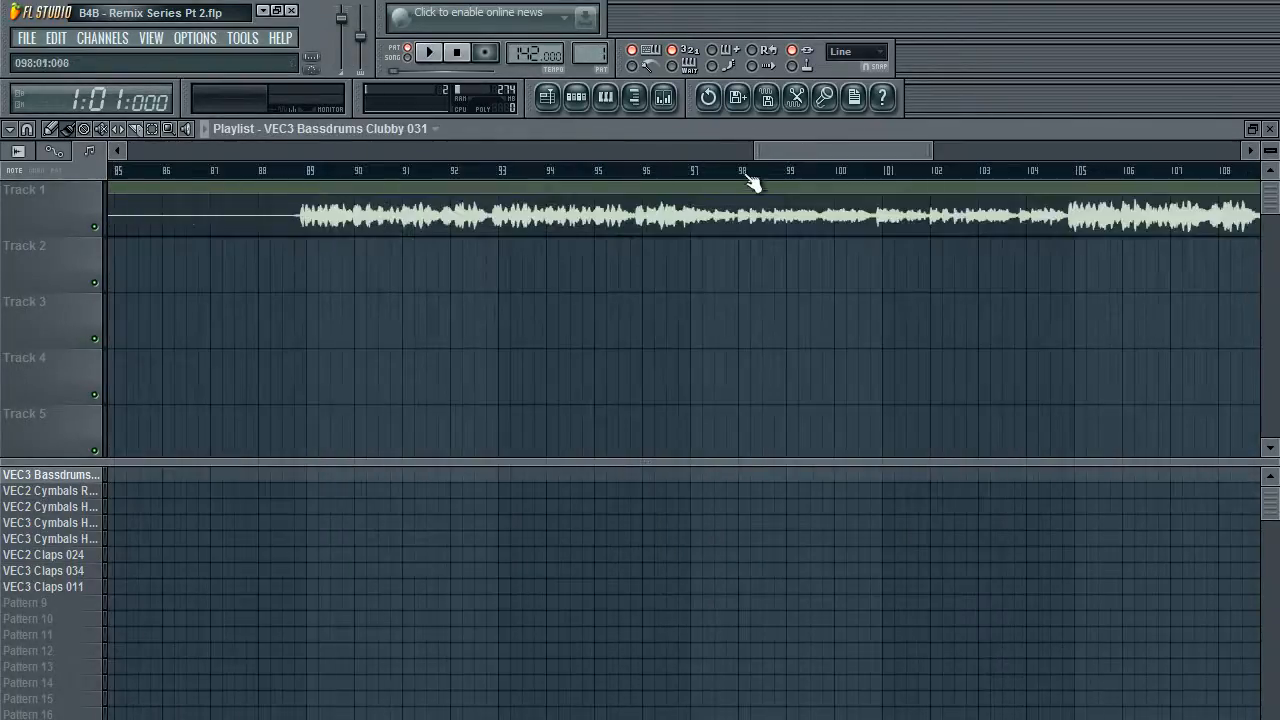
left_click_drag(782, 151, 1078, 125)
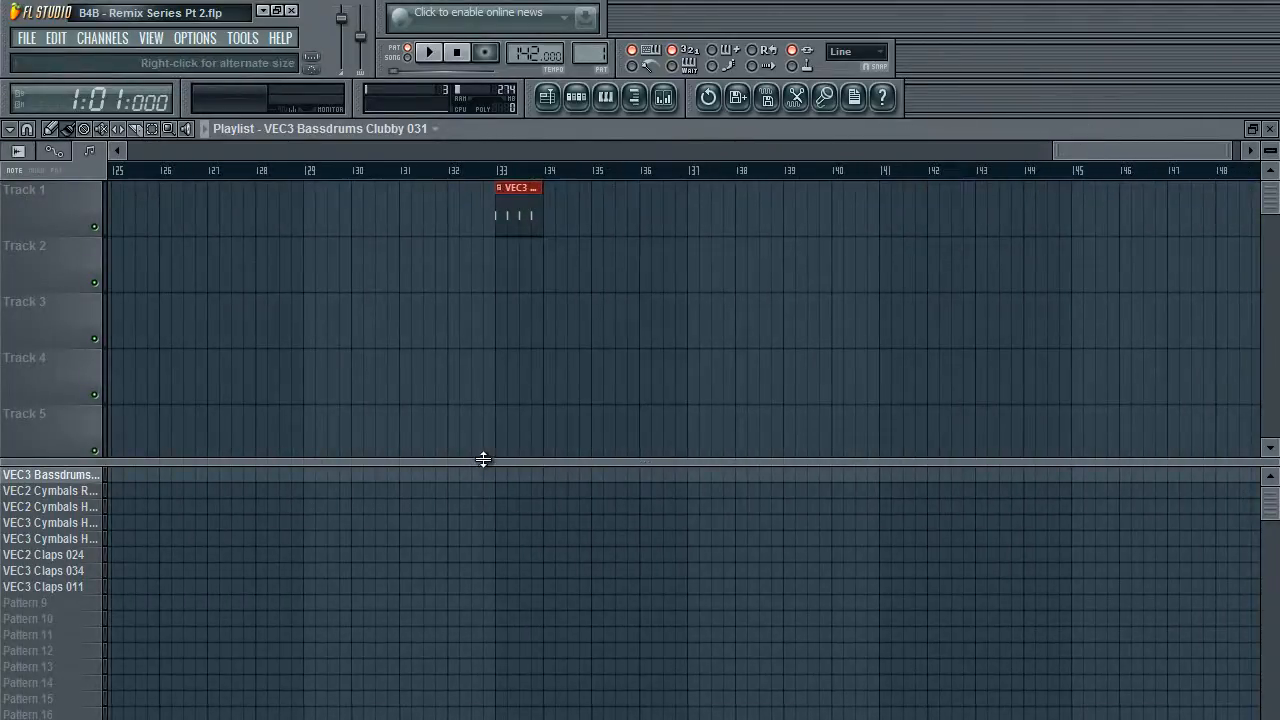
left_click_drag(483, 460, 458, 652)
Place the VEC2 ride, VEC2 closed hi-hat and VEC3 closed hi-hat clips at bar 133 on Tracks 2 to 4.
left_click(50, 553)
left_click(514, 262)
left_click(20, 664)
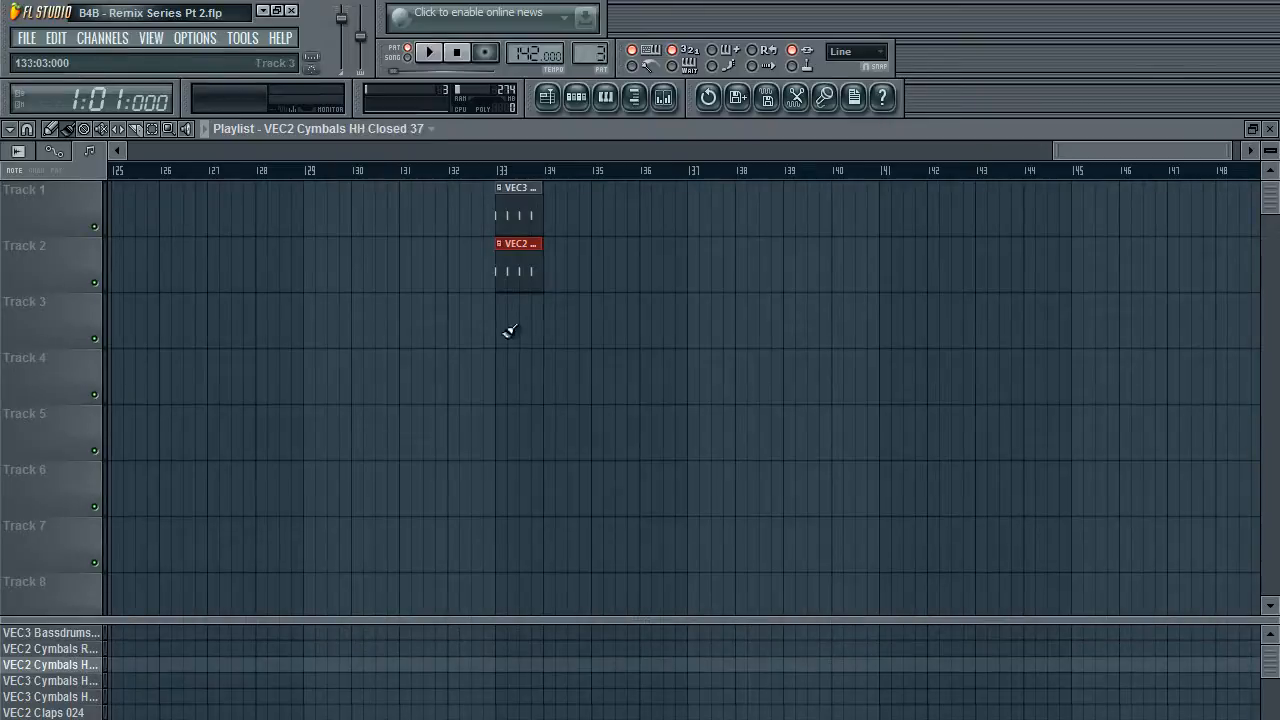
left_click(511, 325)
left_click(90, 682)
left_click(491, 366)
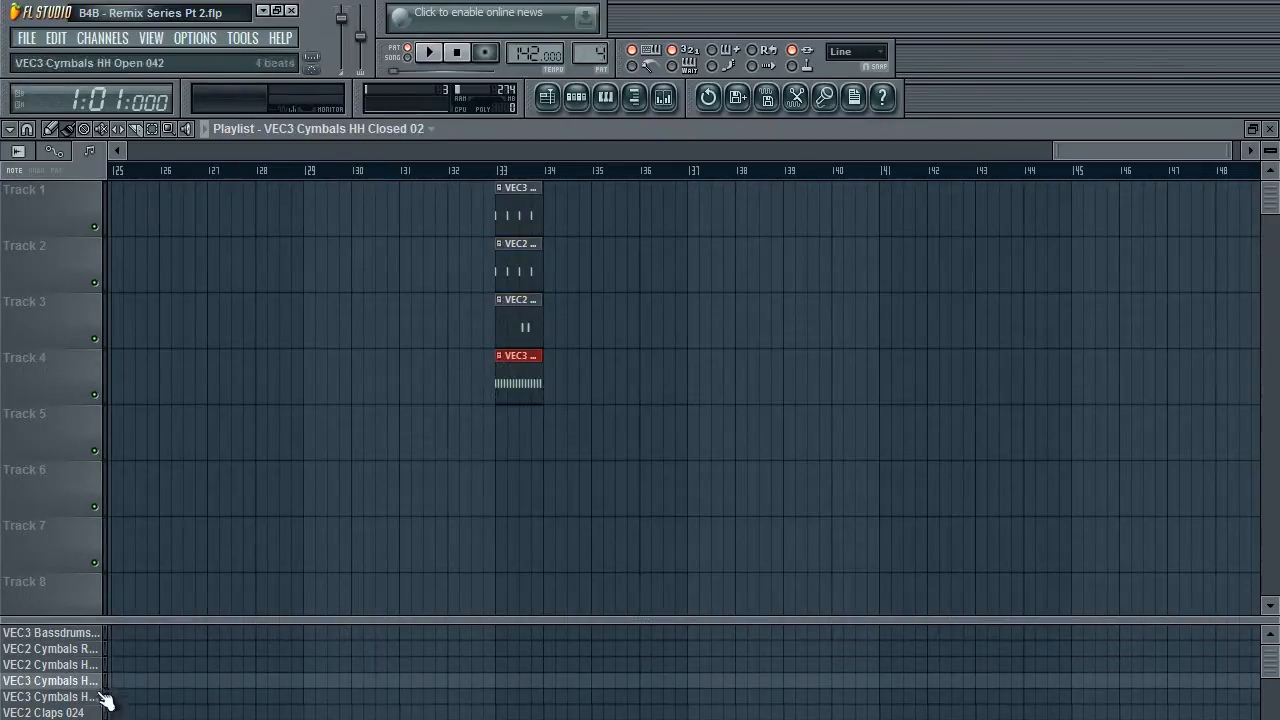
Place the VEC3 open hi-hat, VEC2 Claps 024, VEC3 Claps 034 and VEC3 Claps 011 clips at bar 133 on Tracks 5 to 8.
left_click(94, 696)
left_click(494, 427)
left_click_drag(494, 427, 508, 420)
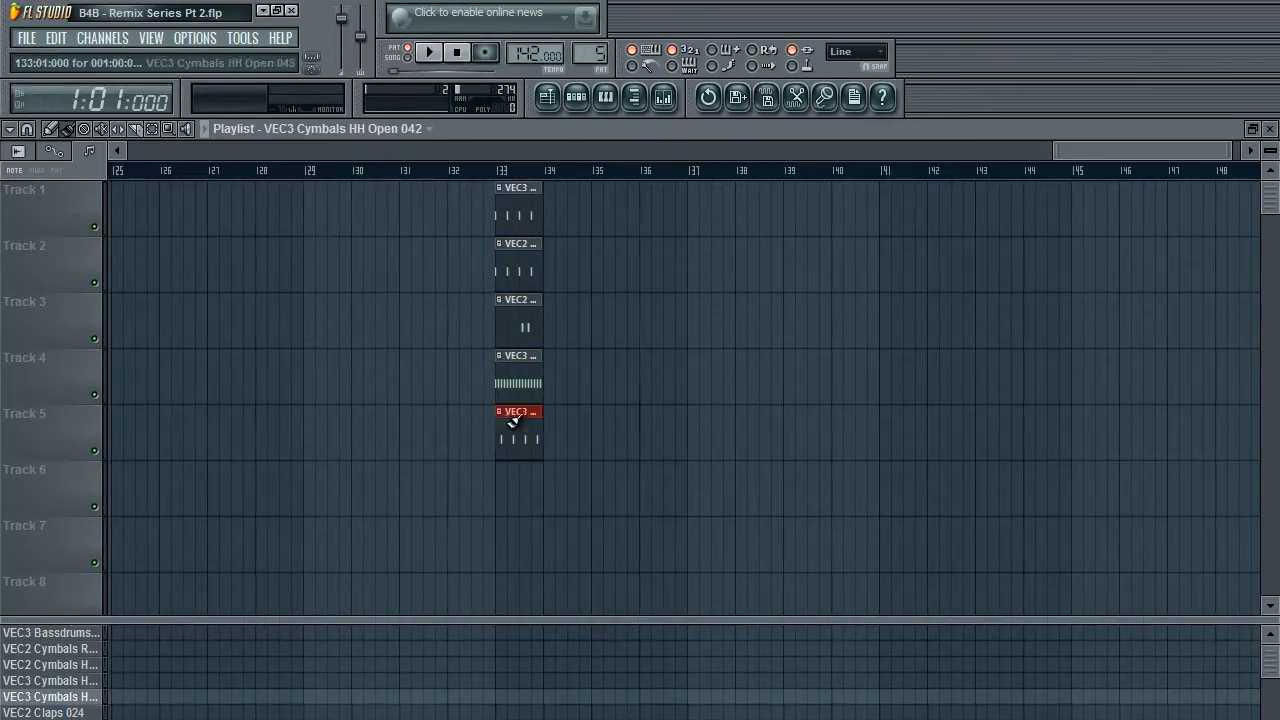
left_click(95, 712)
left_click(508, 498)
left_click(495, 544)
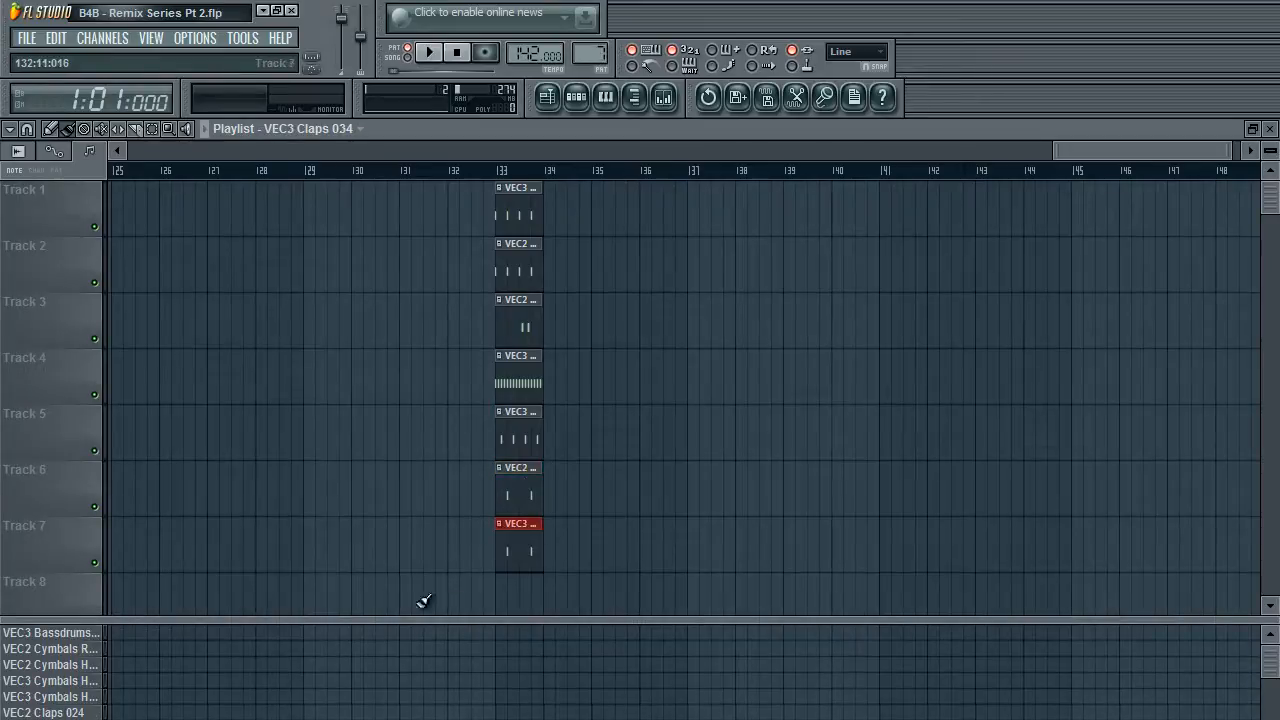
left_click(502, 592)
scroll(654, 509, "down", 1)
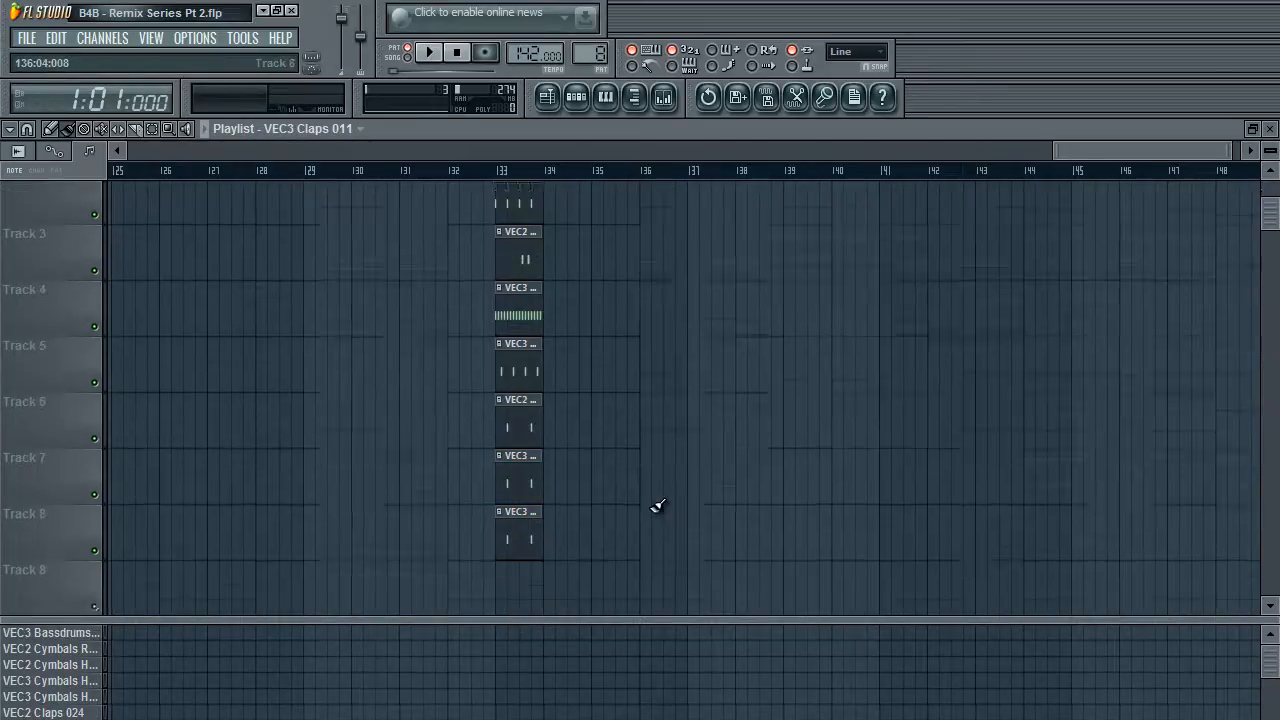
scroll(654, 509, "up", 1)
left_click_drag(556, 616, 553, 655)
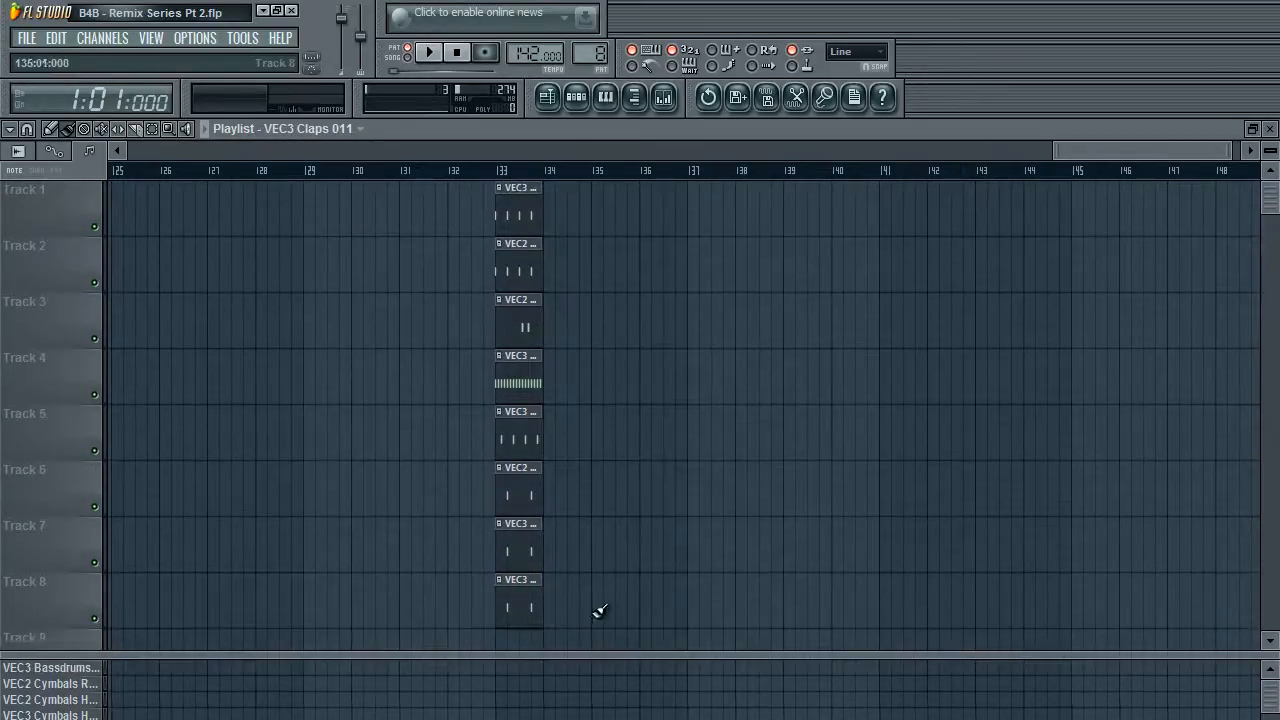
Set bar 133 as the playback range and play the stacked drum clips in song mode.
left_click_drag(500, 170, 535, 171)
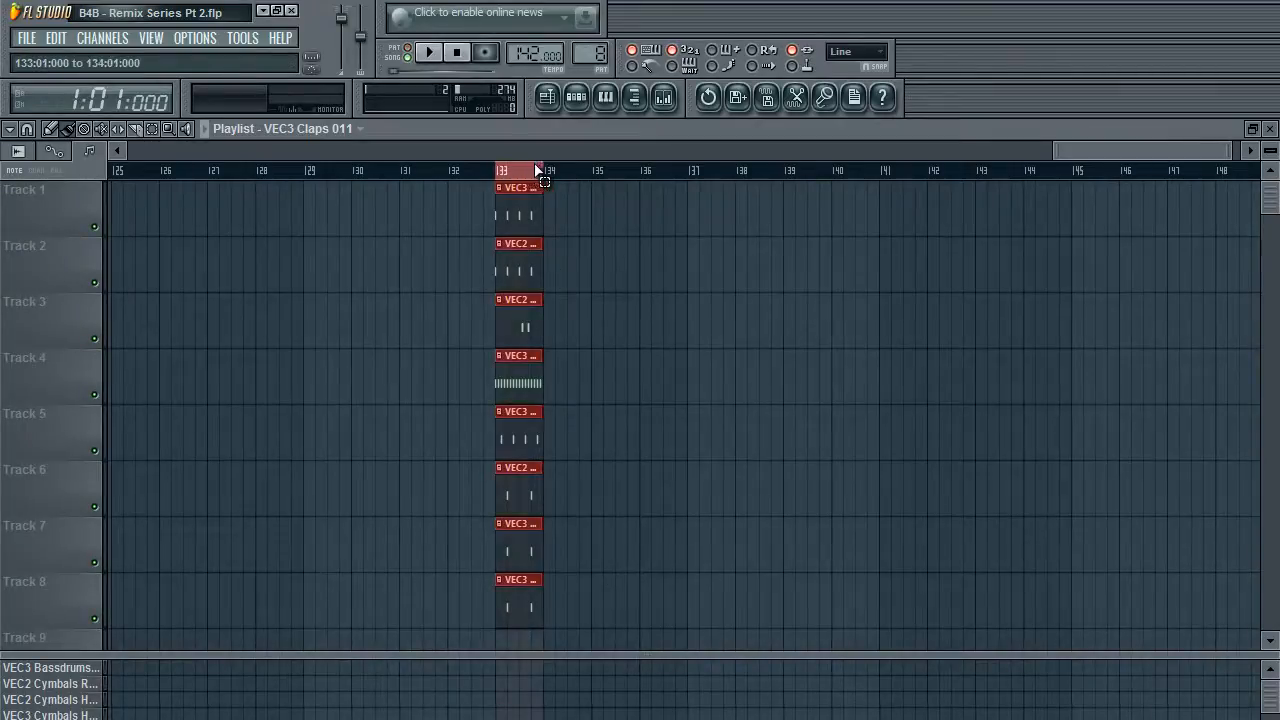
left_click(668, 276)
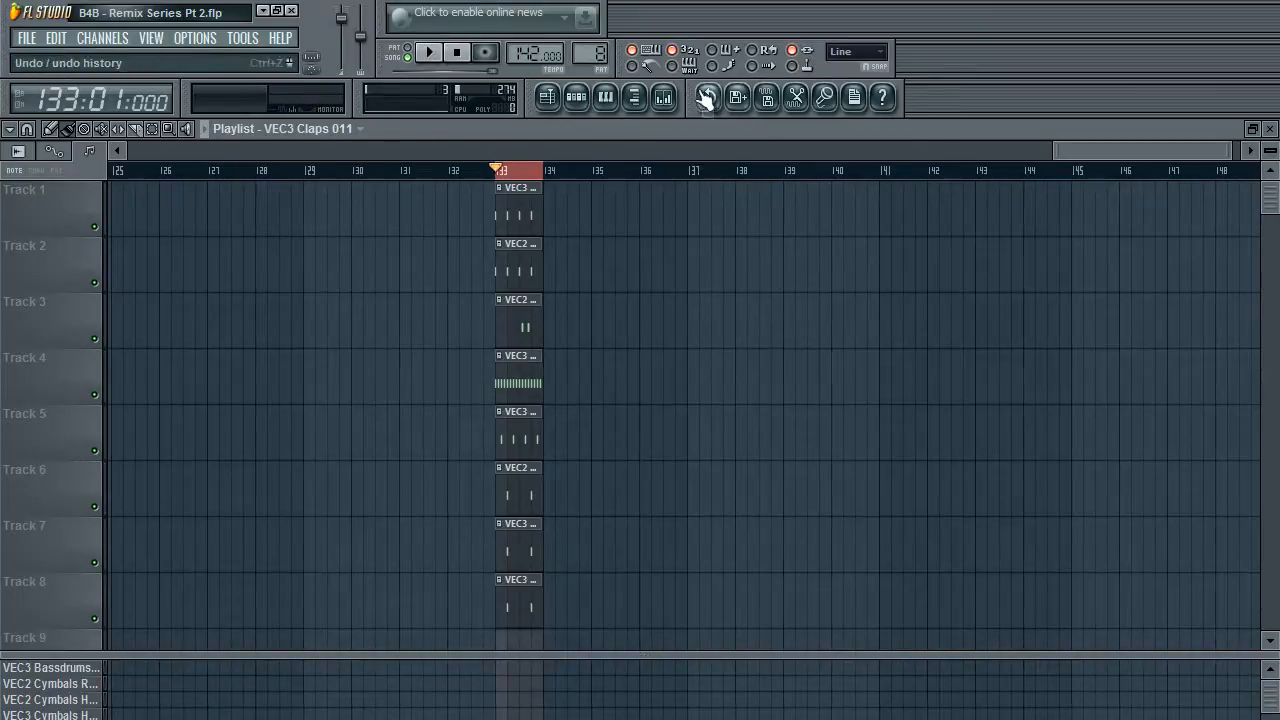
key("space")
Check the drum tracks' levels in the mixer while the loop plays, and stop playback.
left_click(664, 96)
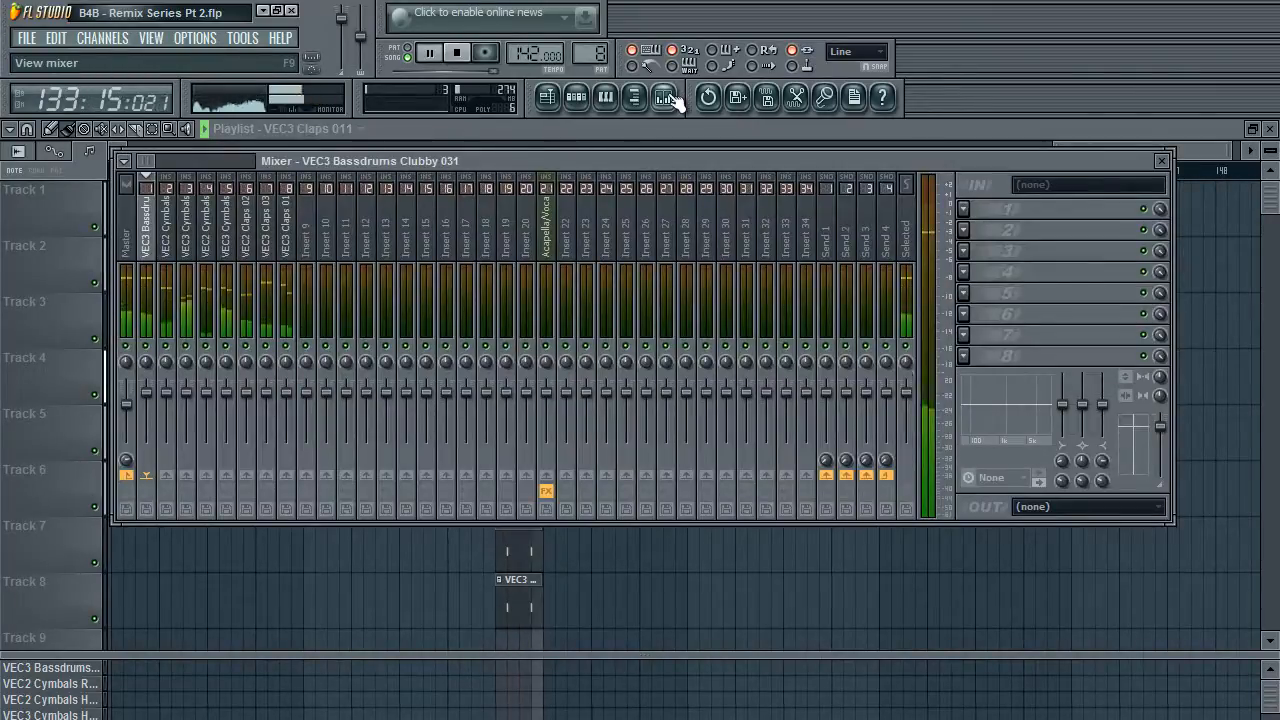
left_click(668, 97)
key("space")
left_click(670, 98)
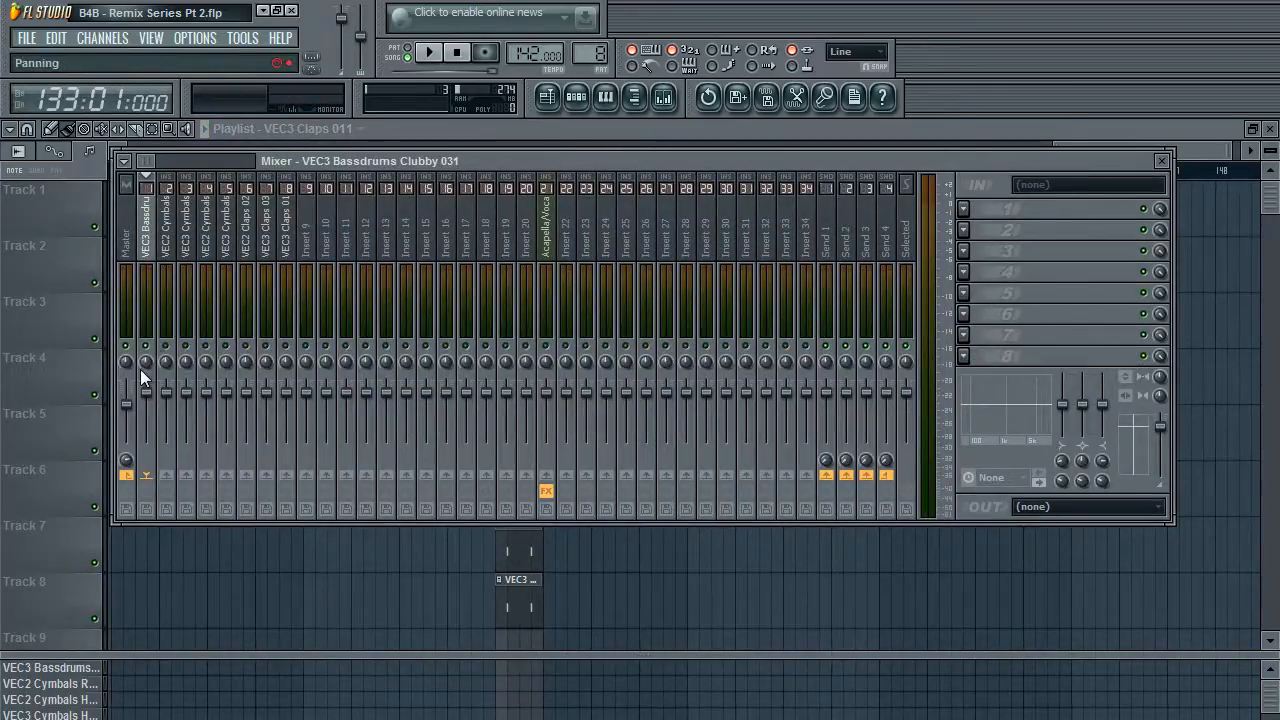
key("space")
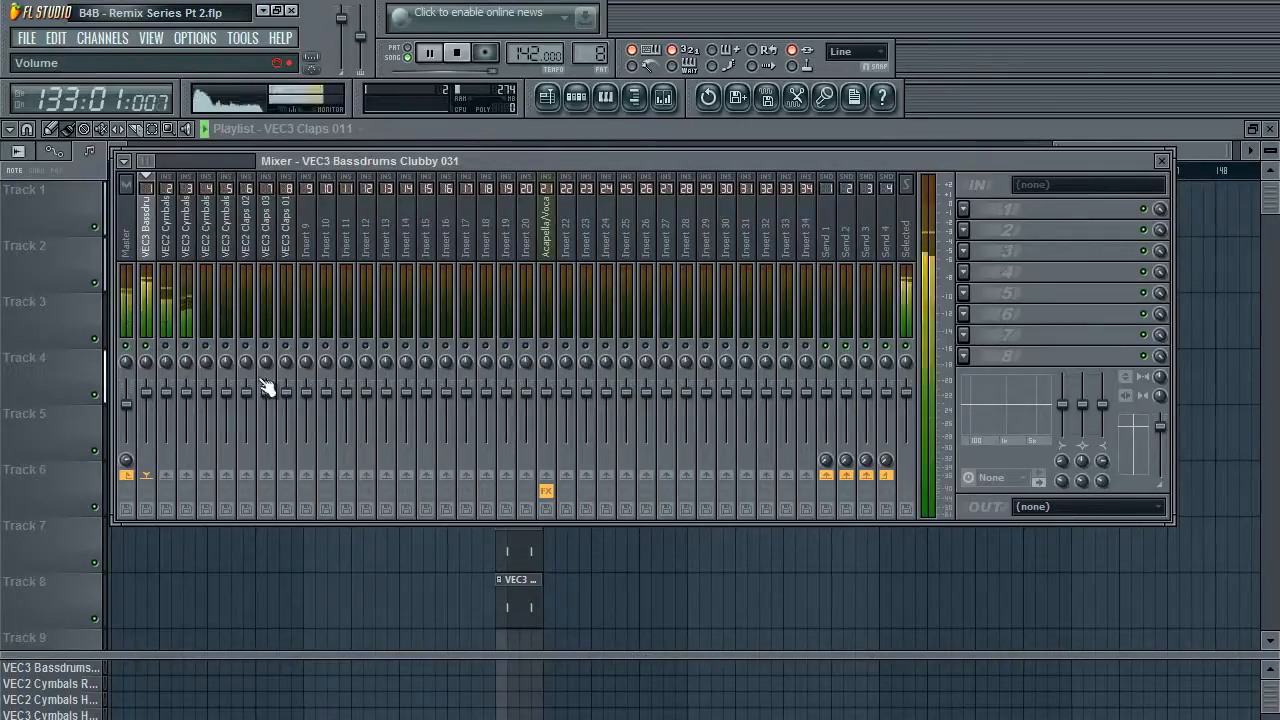
key("space")
left_click(965, 209)
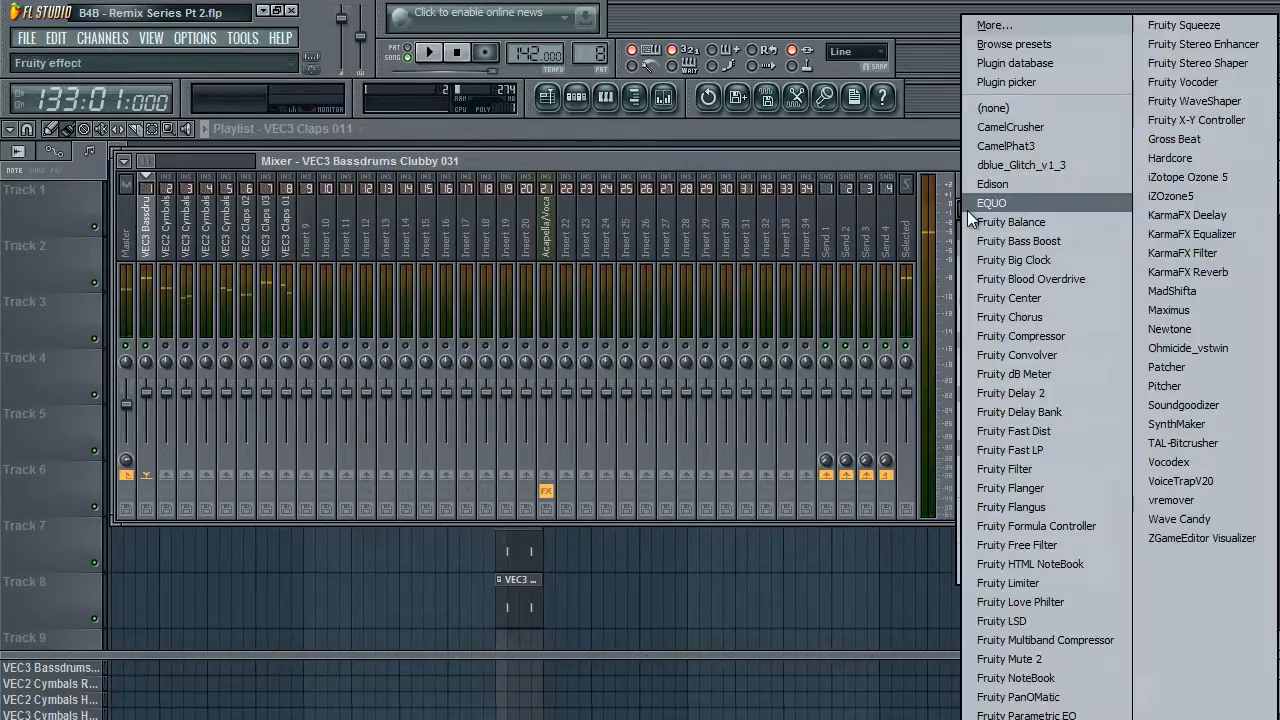
left_click(916, 166)
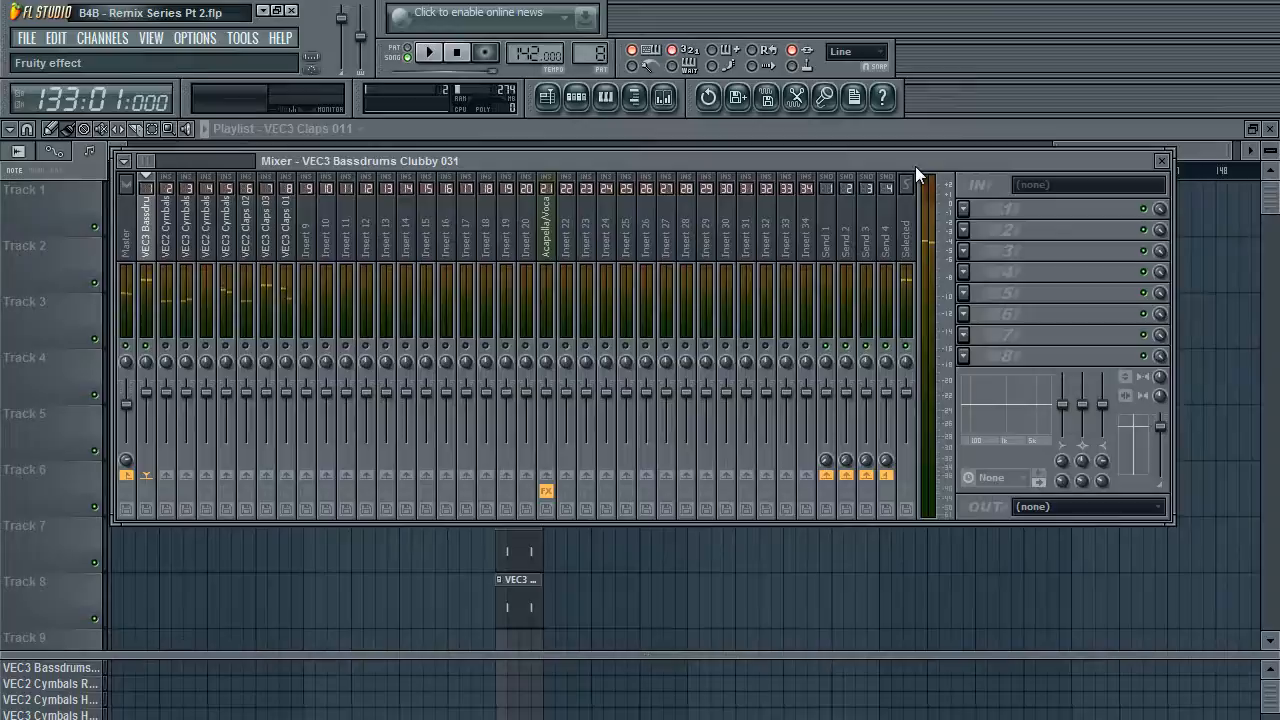
left_click(965, 210)
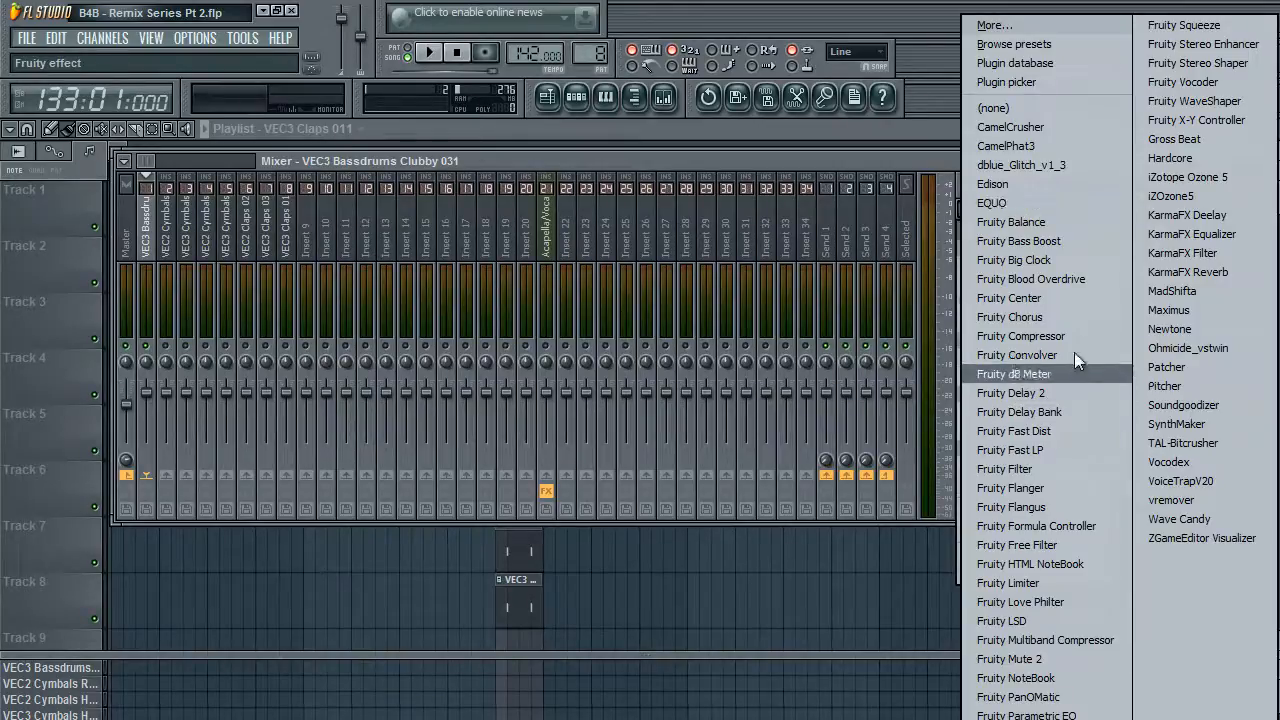
left_click(945, 184)
Load Fruity Parametric EQ 2 in the VEC3 Bassdrums track's first effect slot and play the loop to view its spectrum.
left_click(966, 197)
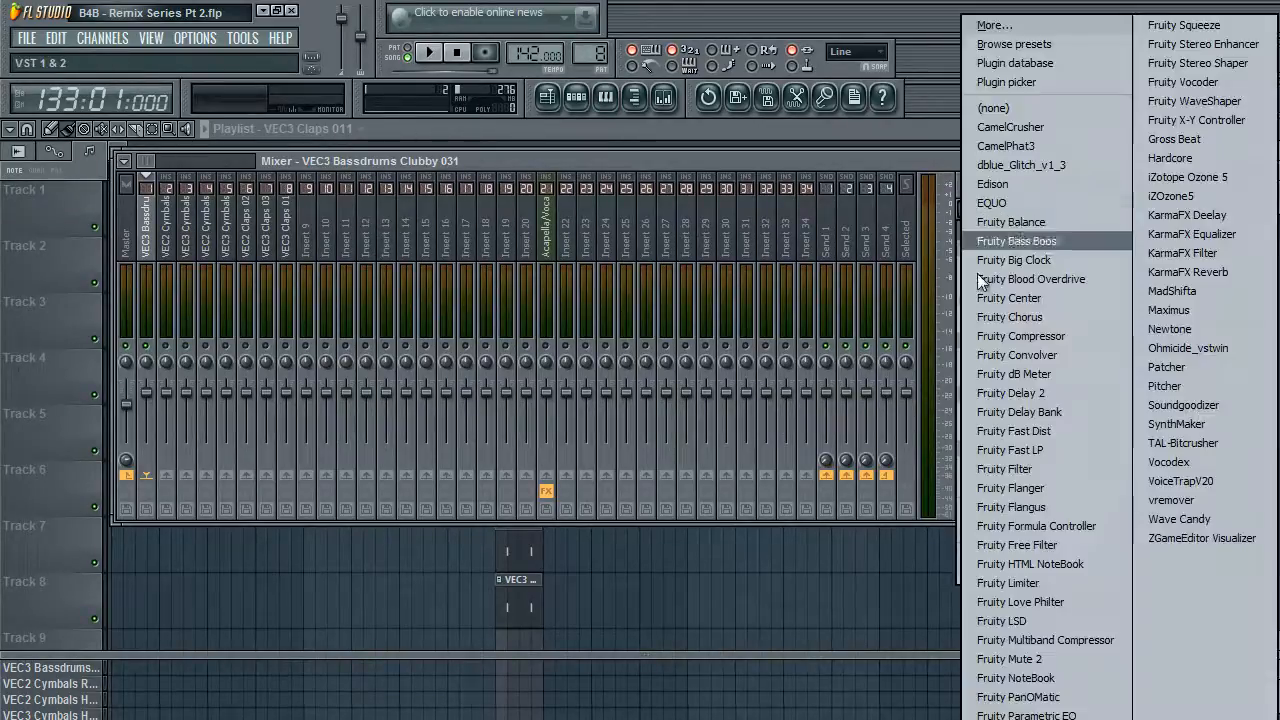
left_click(1026, 719)
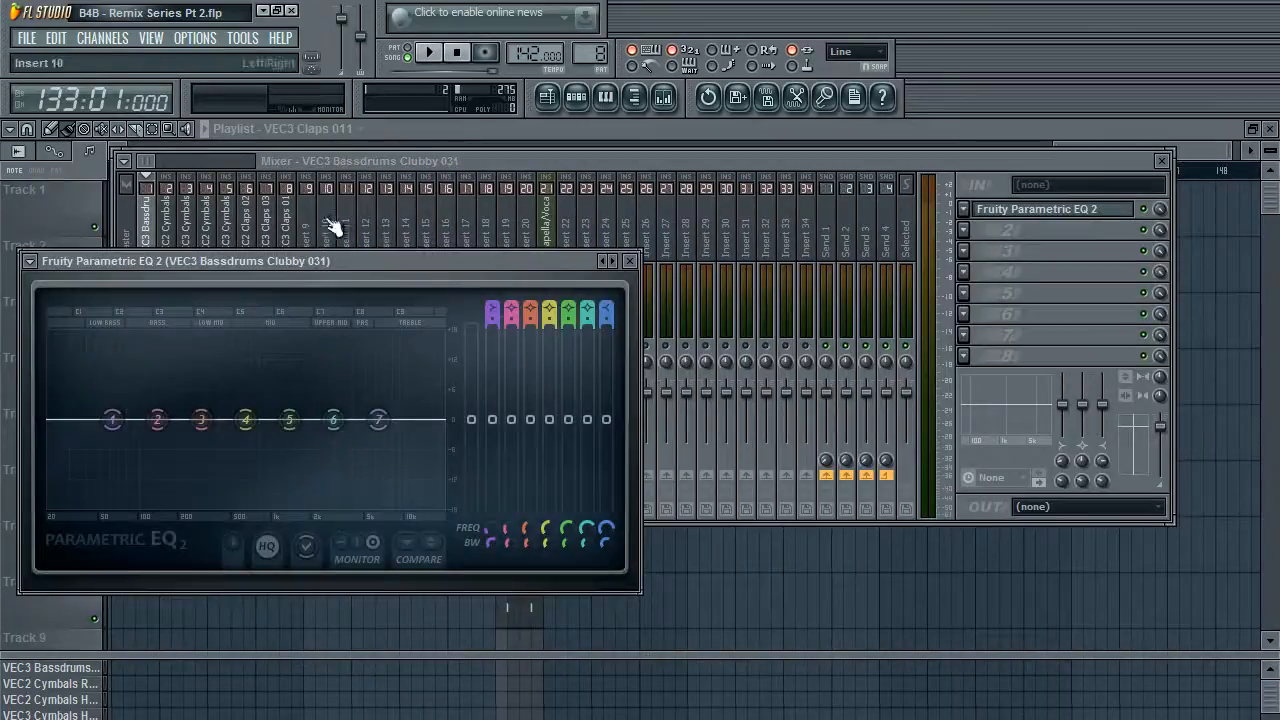
left_click_drag(339, 258, 505, 182)
key("space")
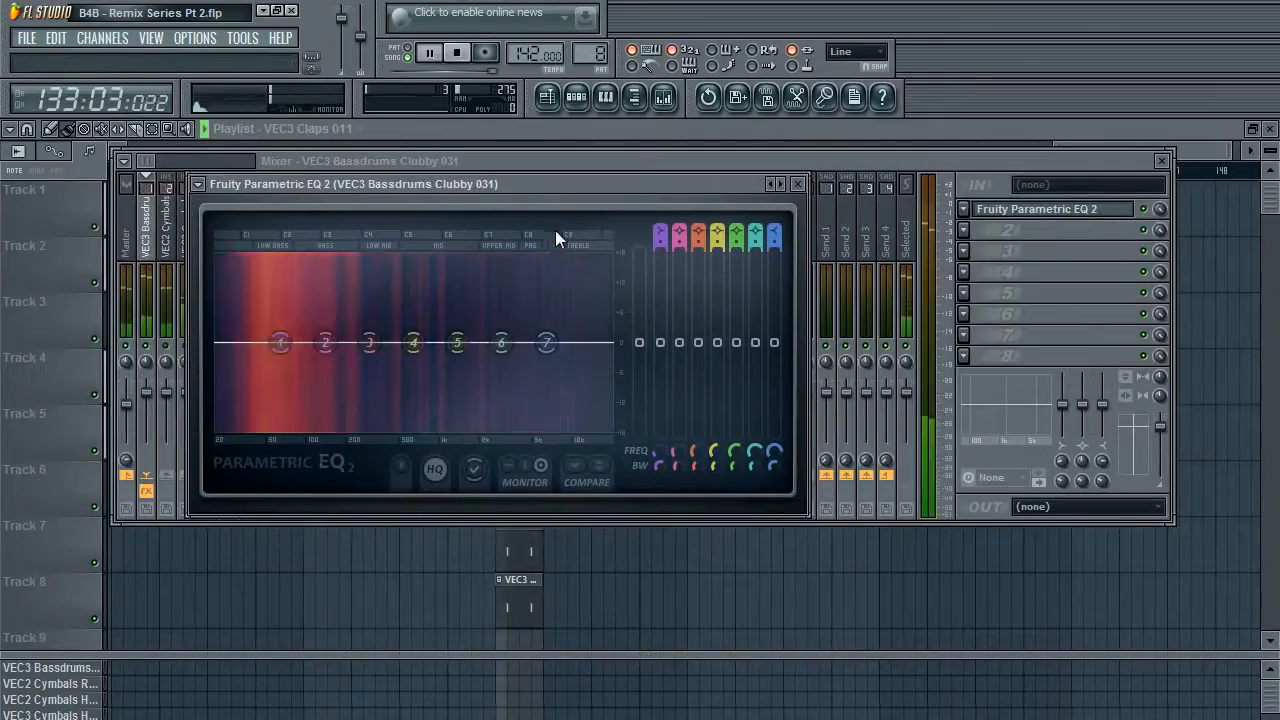
key("space")
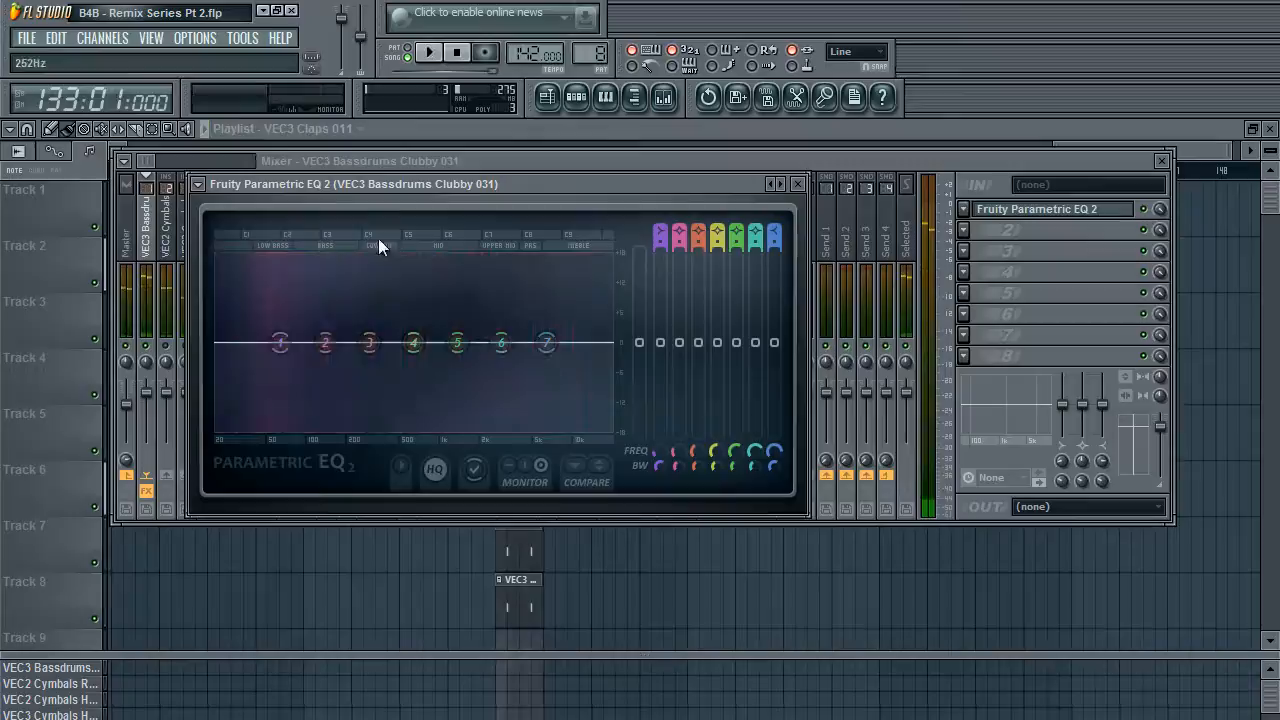
left_click(510, 160)
Open the VEC2 Percussion 01 channel and link it to mixer track Insert 9.
left_click(576, 97)
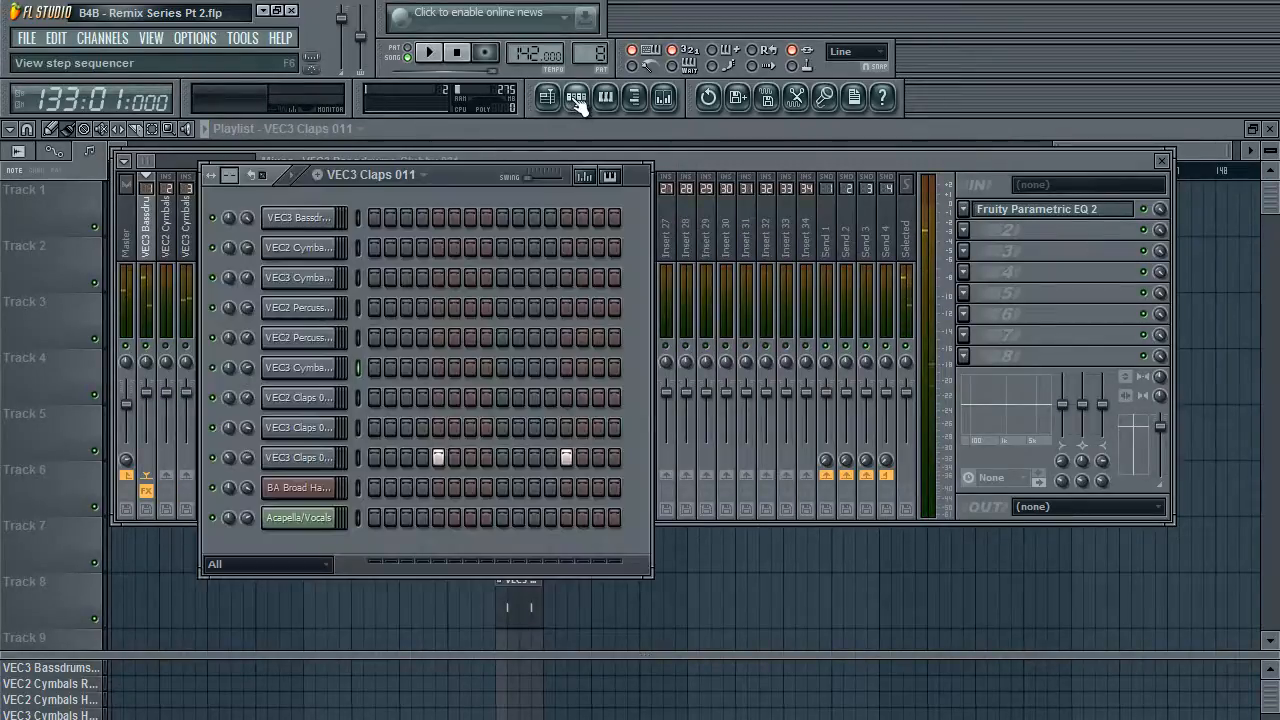
left_click(576, 97)
left_click(576, 97)
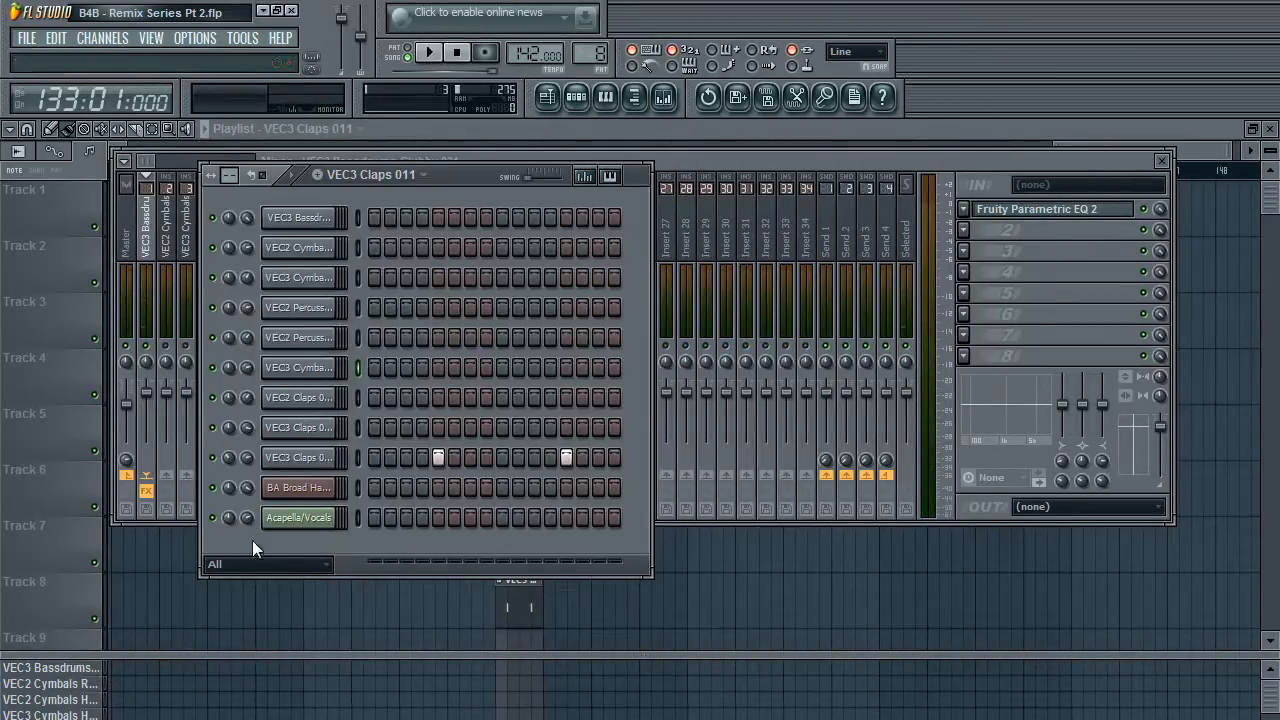
left_click(300, 338)
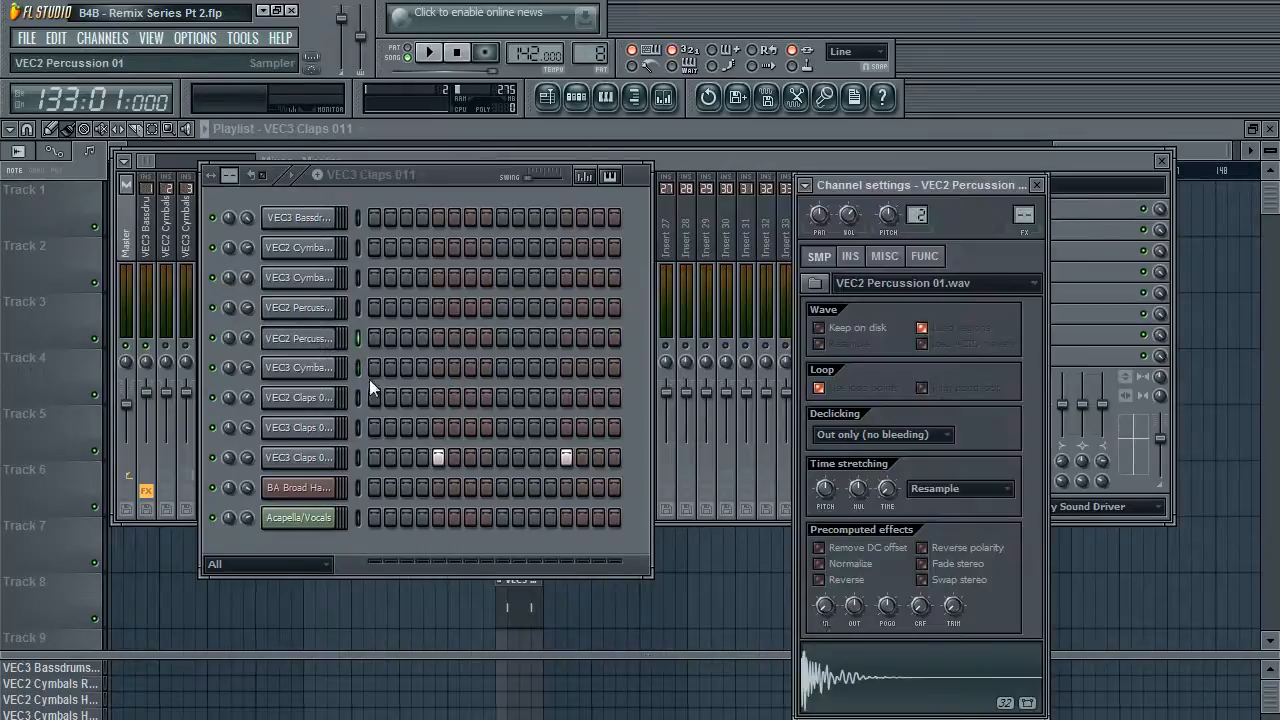
left_click(693, 198)
right_click(305, 243)
mouse_move(475, 241)
left_click(540, 245)
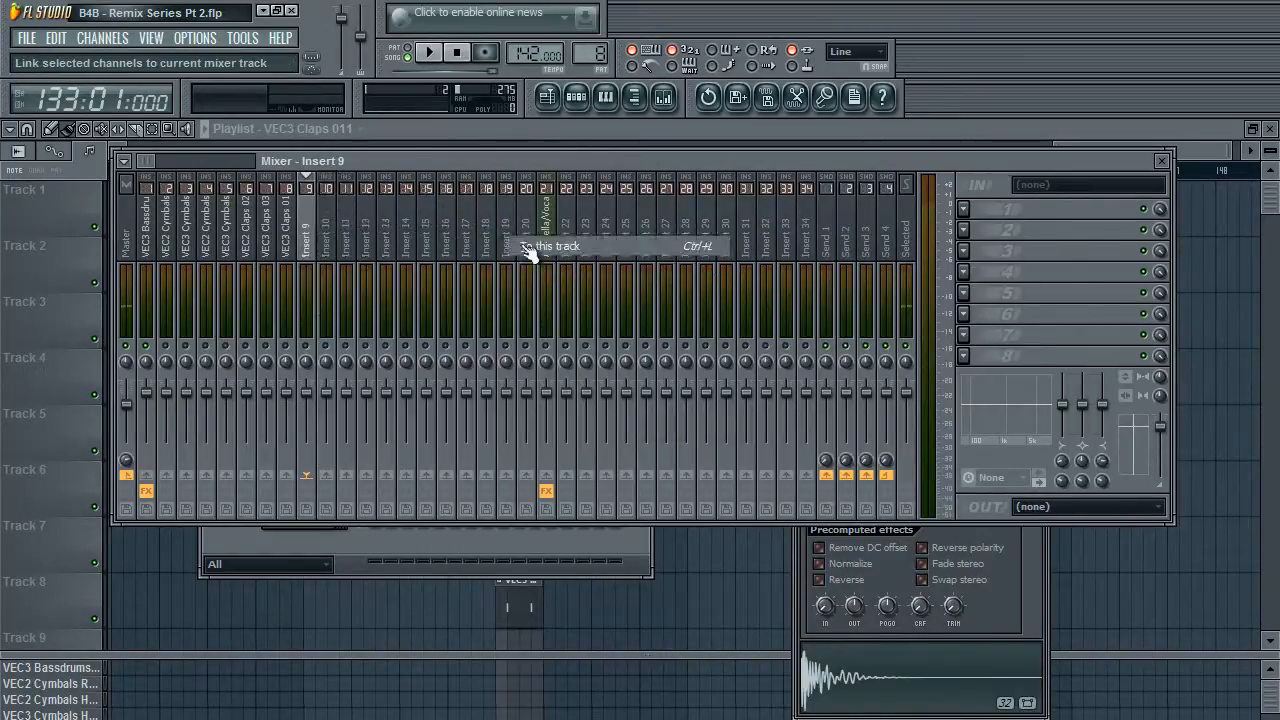
Move the VEC2 Percussion 01 mixer track to insert 2, beside the VEC3 Bassdrums track.
key("alt+Left")
key("alt+Left")
key("alt+Left")
key("alt+Left")
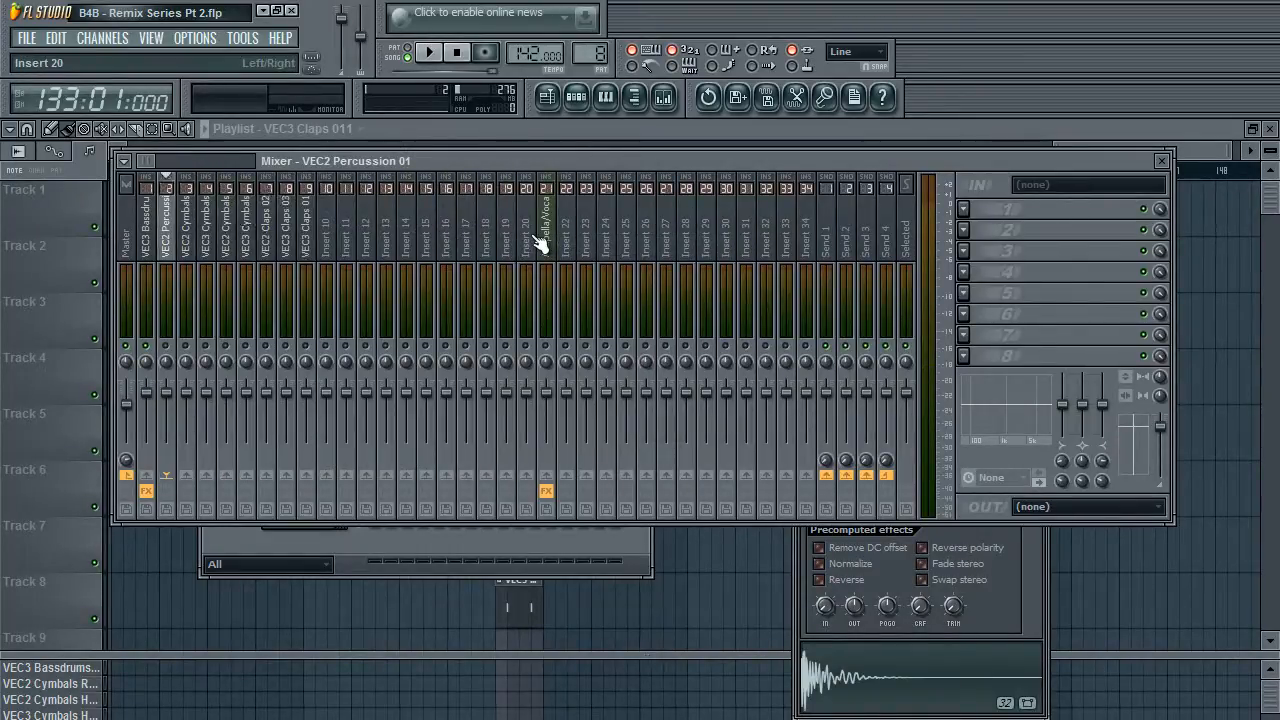
Move the VEC2 Percussion 01 mixer track to insert 3, after the first VEC2 Cymbals track, and play the loop.
key("alt+Right")
key("space")
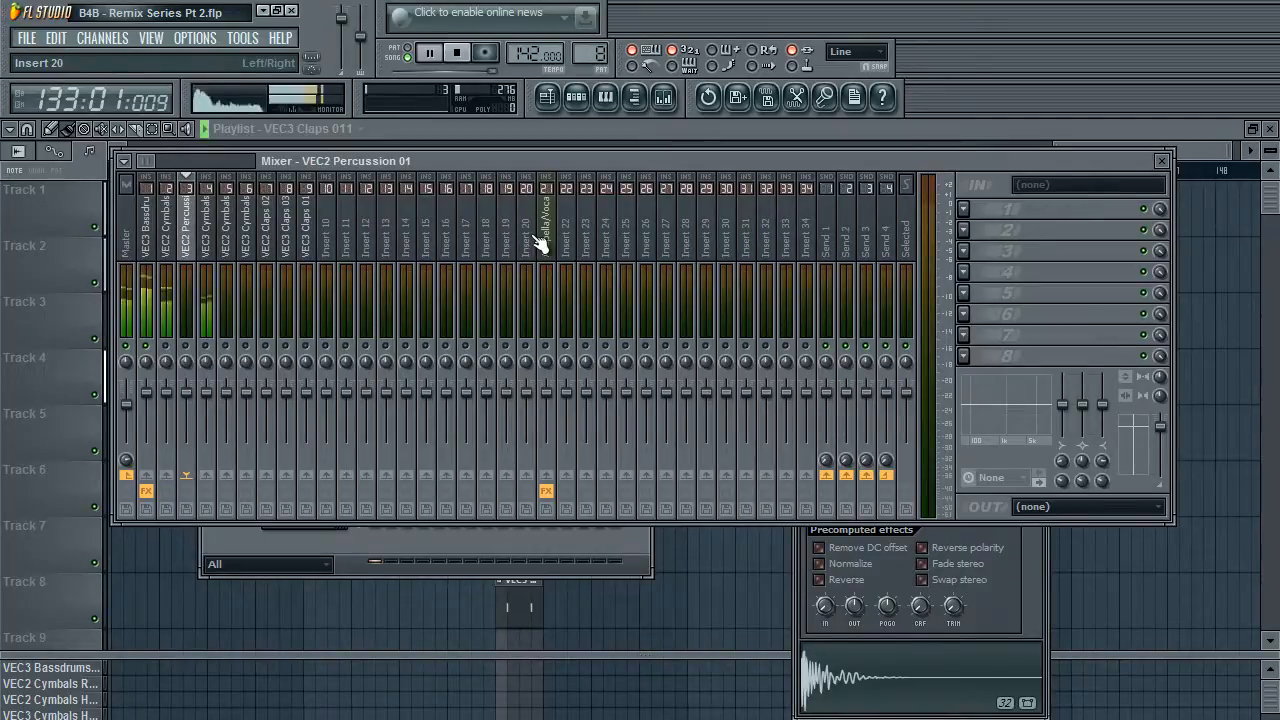
In the VEC3 Bassdrums track's Fruity Parametric EQ 2, make band 1 a steep high pass and tune its cutoff below 50 Hz against the loop.
left_click(143, 234)
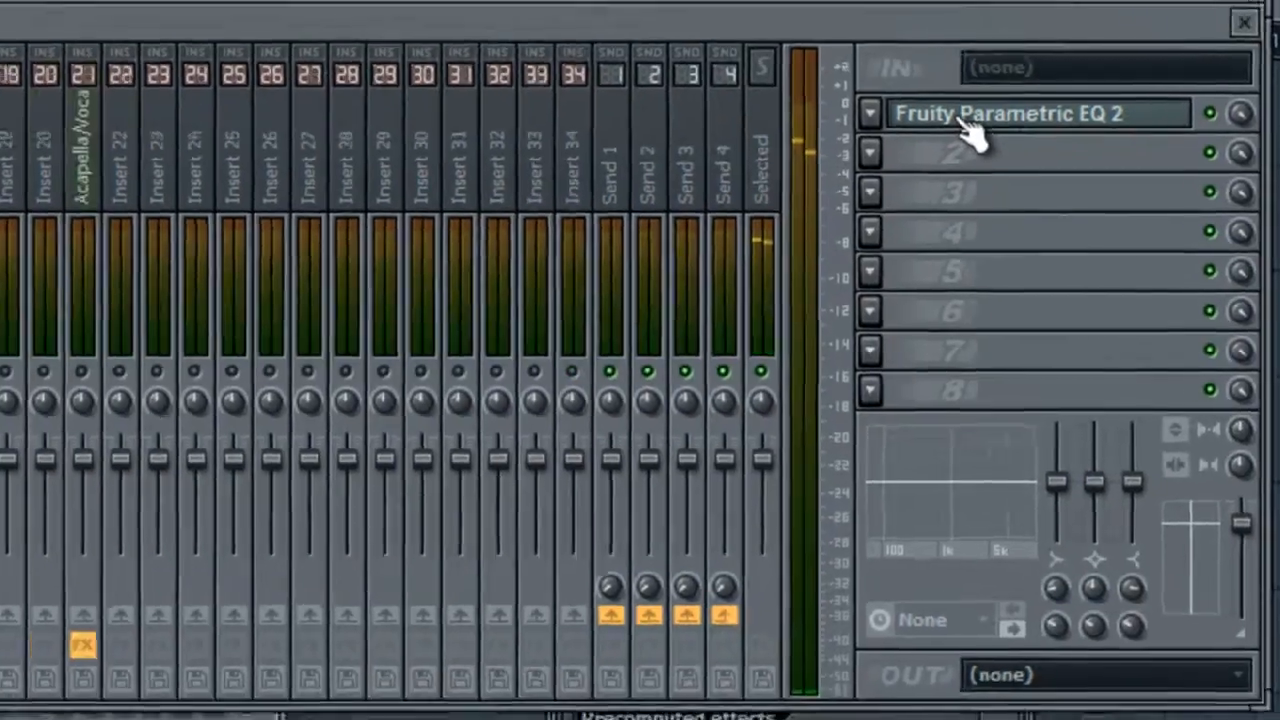
left_click(850, 92)
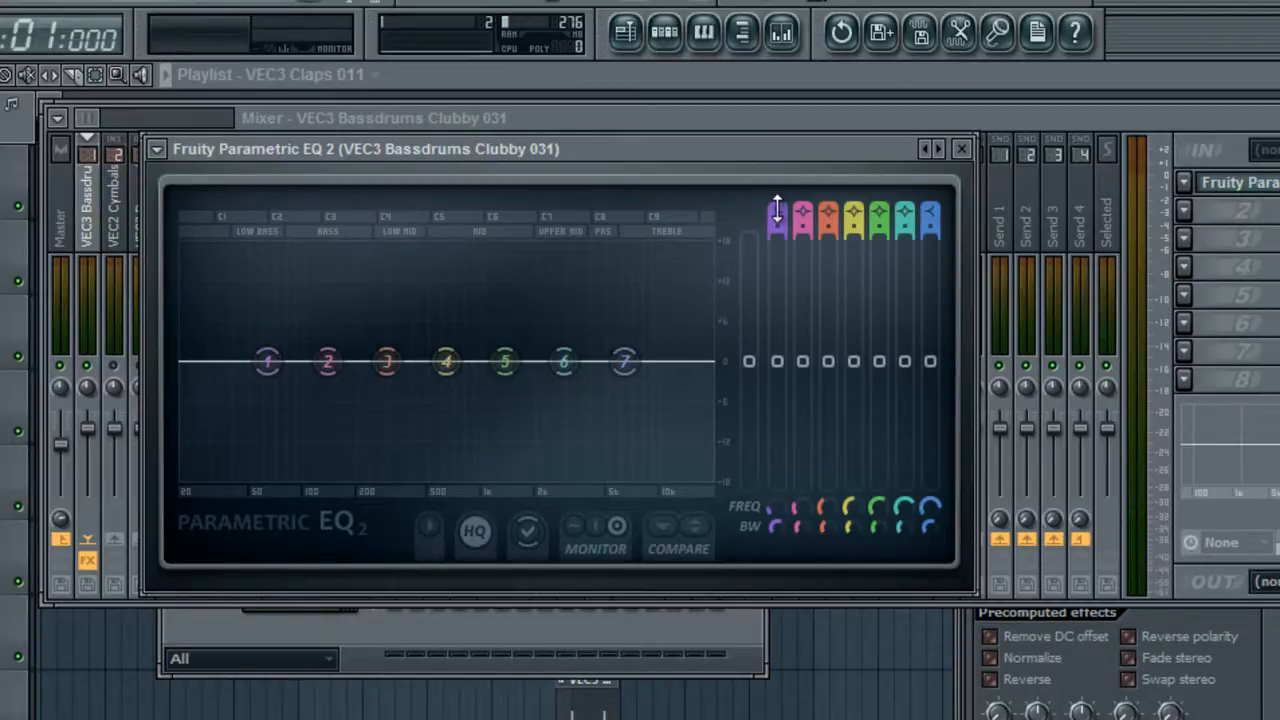
left_click_drag(777, 210, 773, 265)
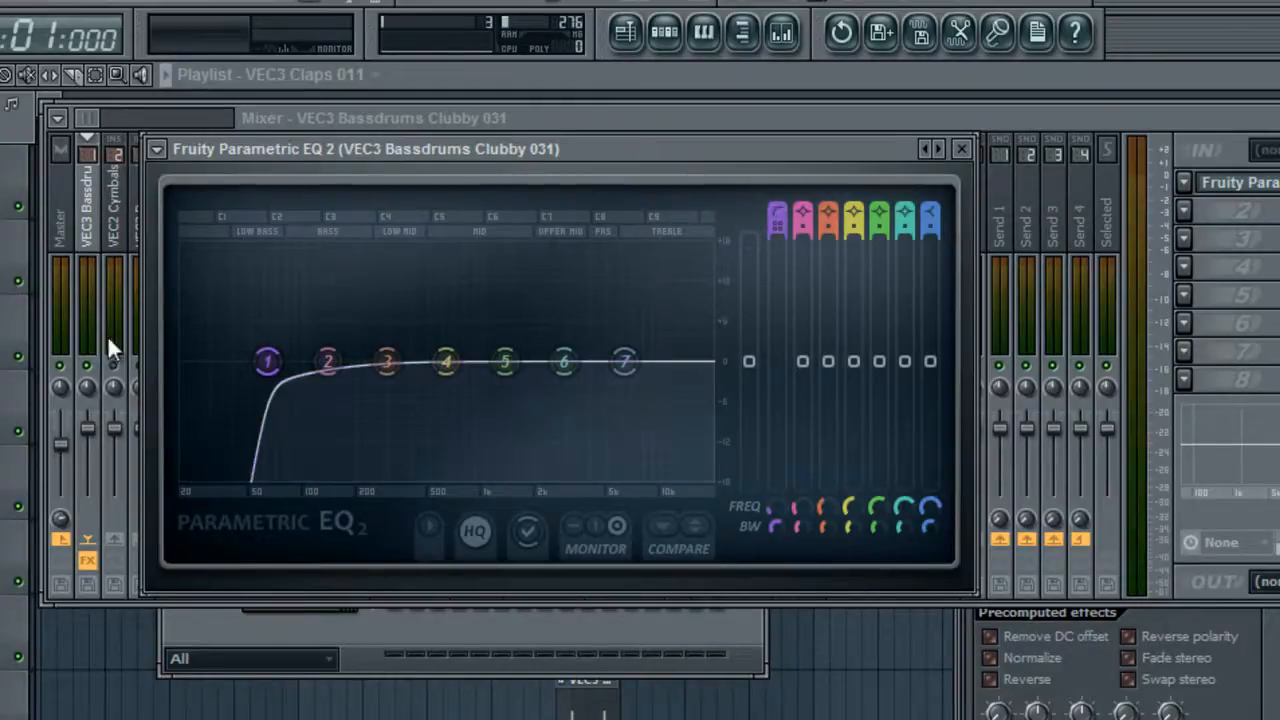
left_click_drag(218, 368, 172, 377)
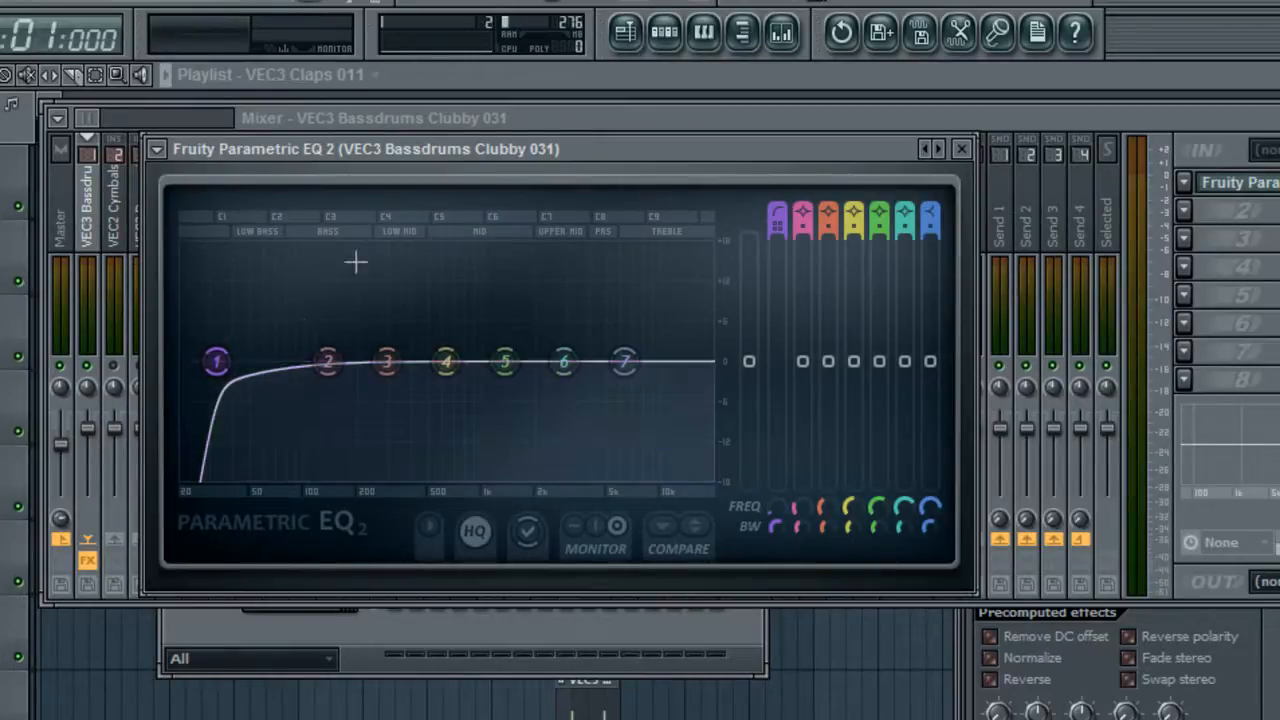
key("space")
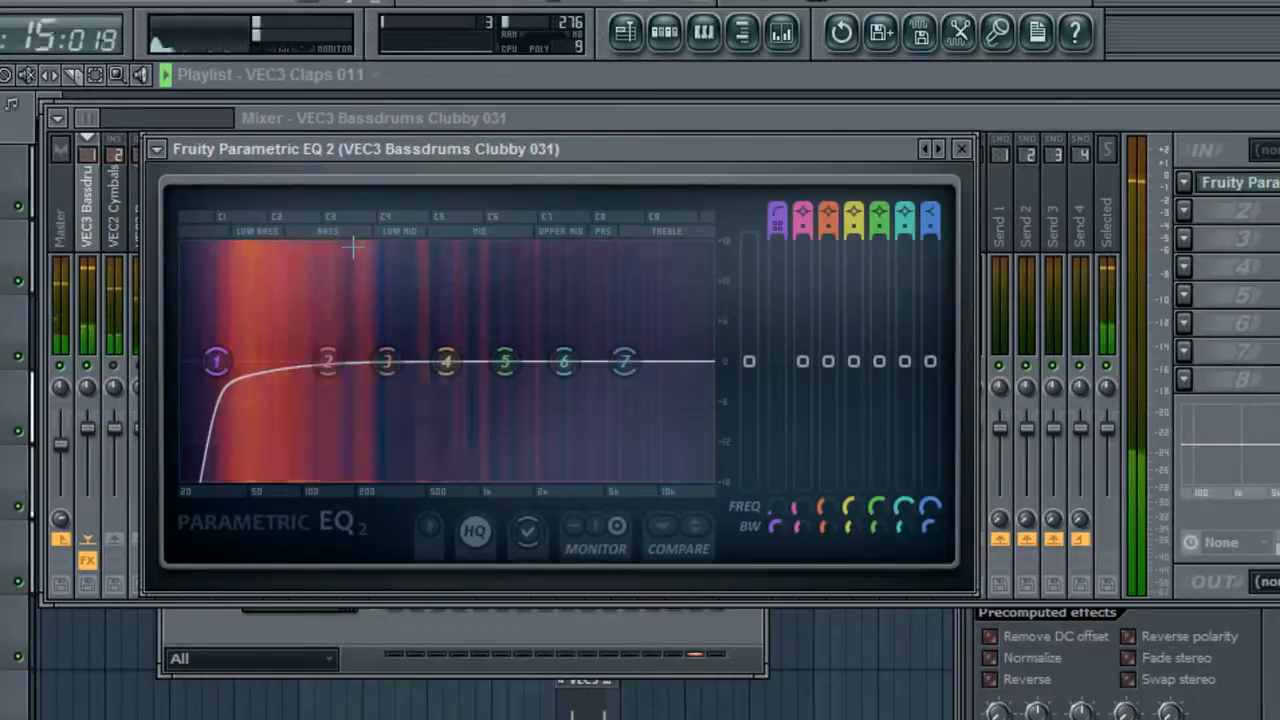
key("space")
key("space")
left_click_drag(216, 360, 243, 380)
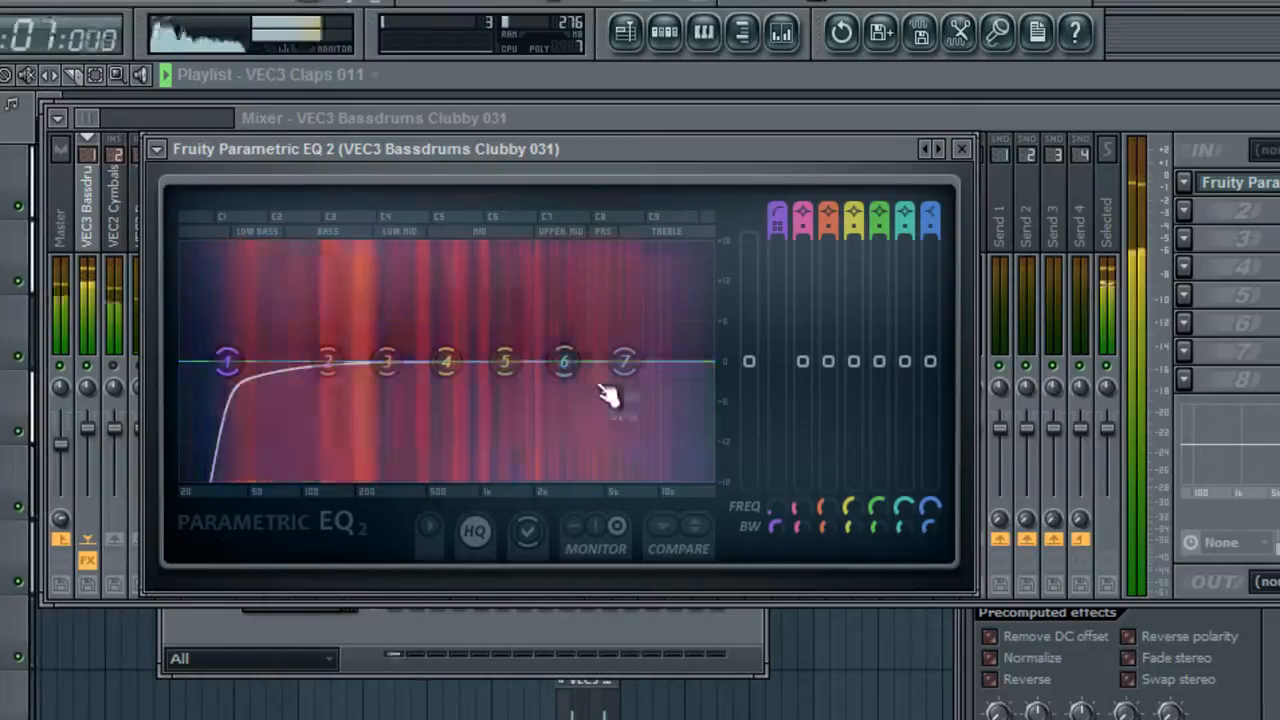
Sweep a strong band 2 boost through the bass, then settle it at about 46 Hz with a mild gain while playing the loop.
left_click_drag(325, 362, 340, 146)
key("space")
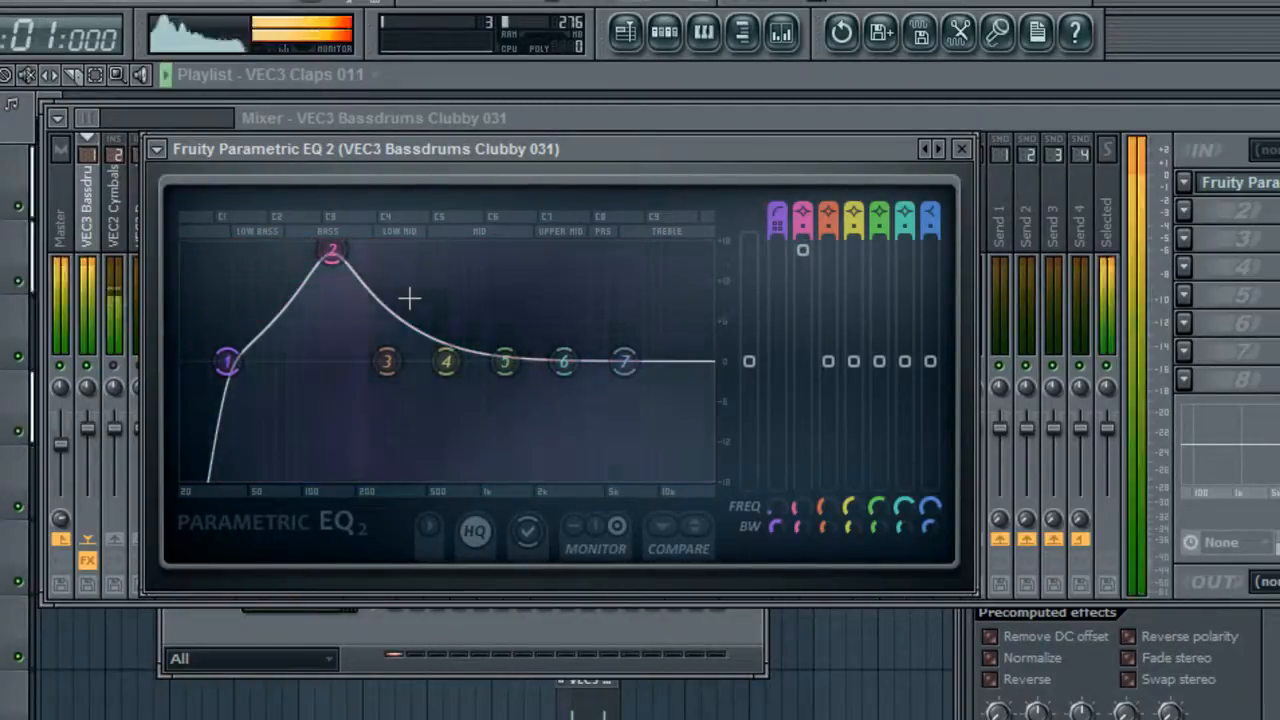
key("space")
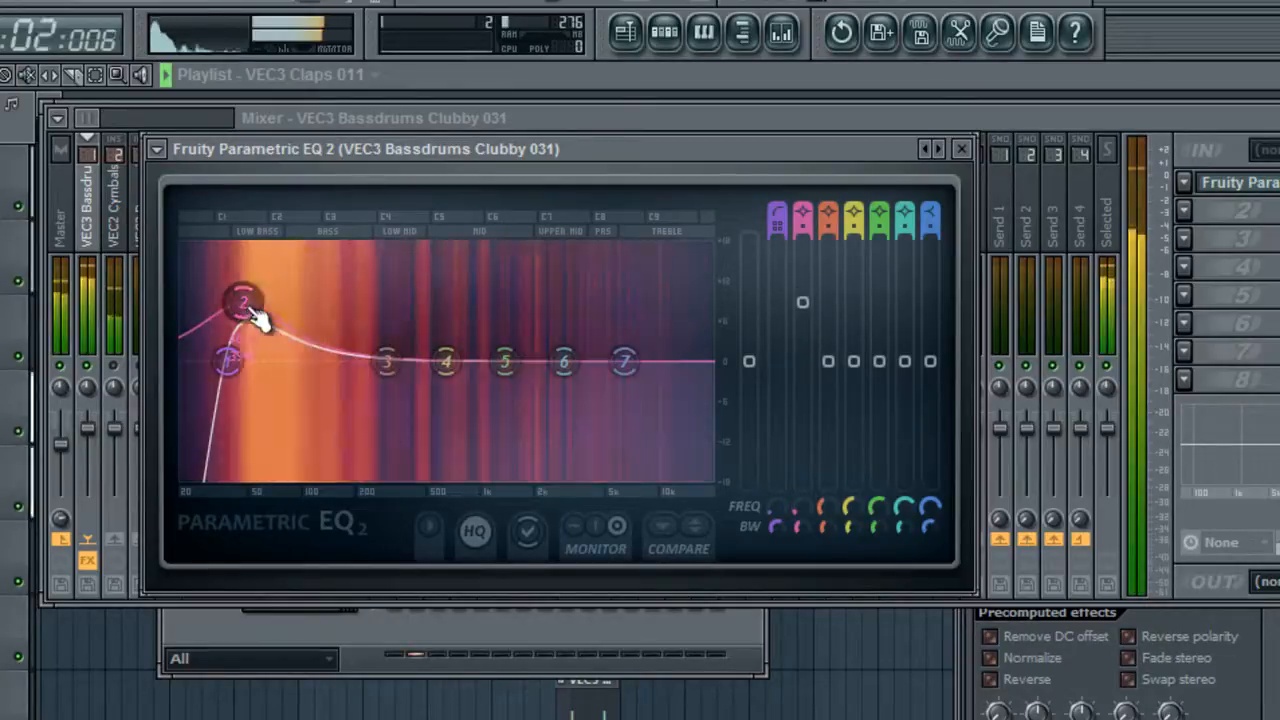
left_click_drag(257, 309, 262, 348)
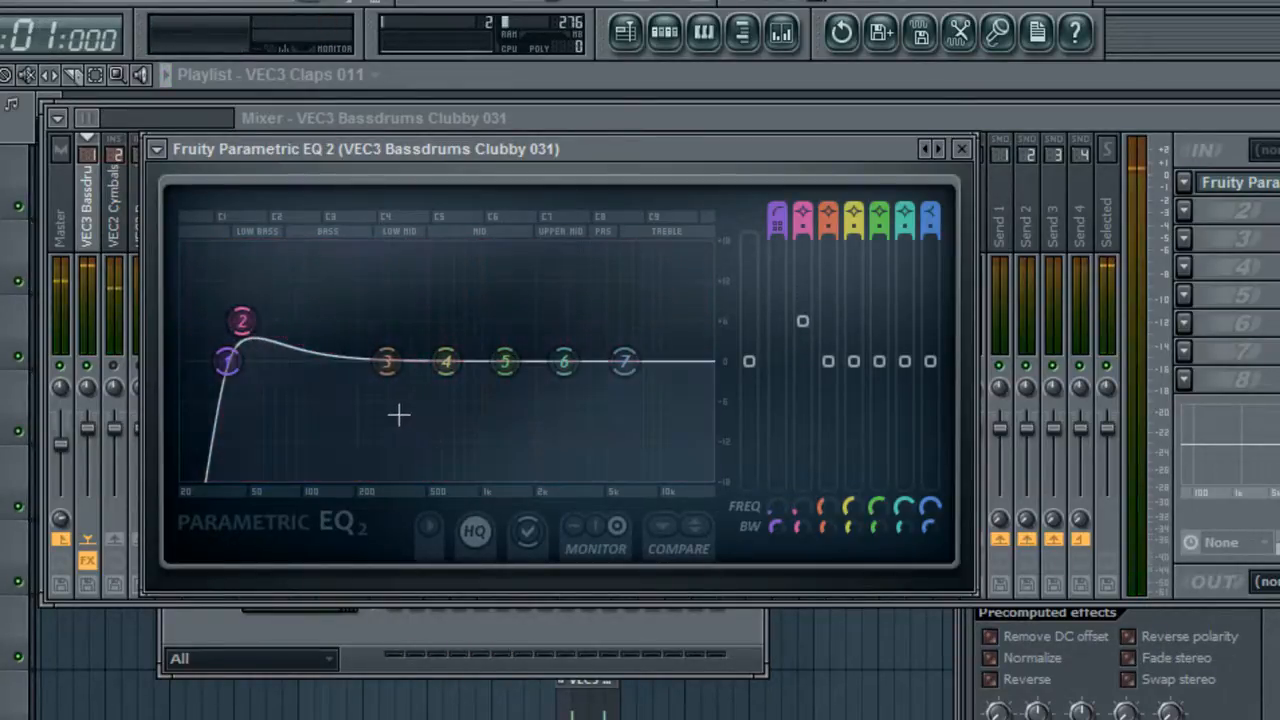
key("space")
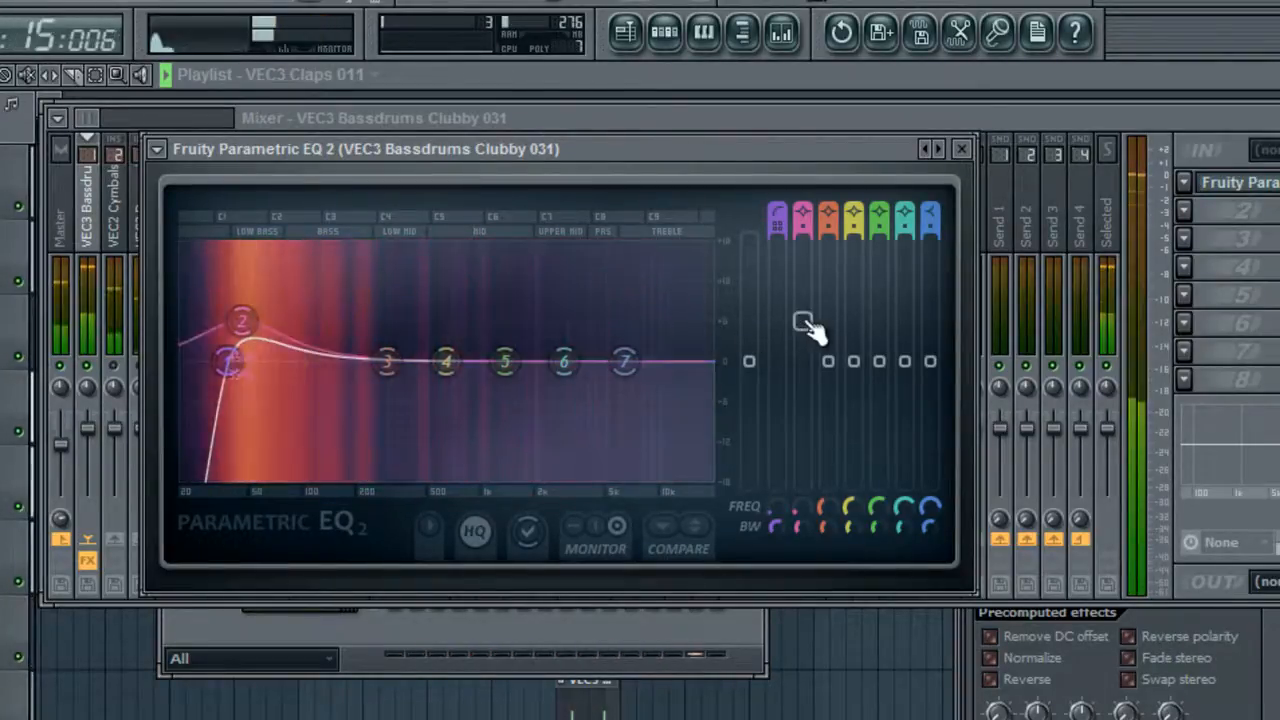
left_click_drag(808, 329, 814, 357)
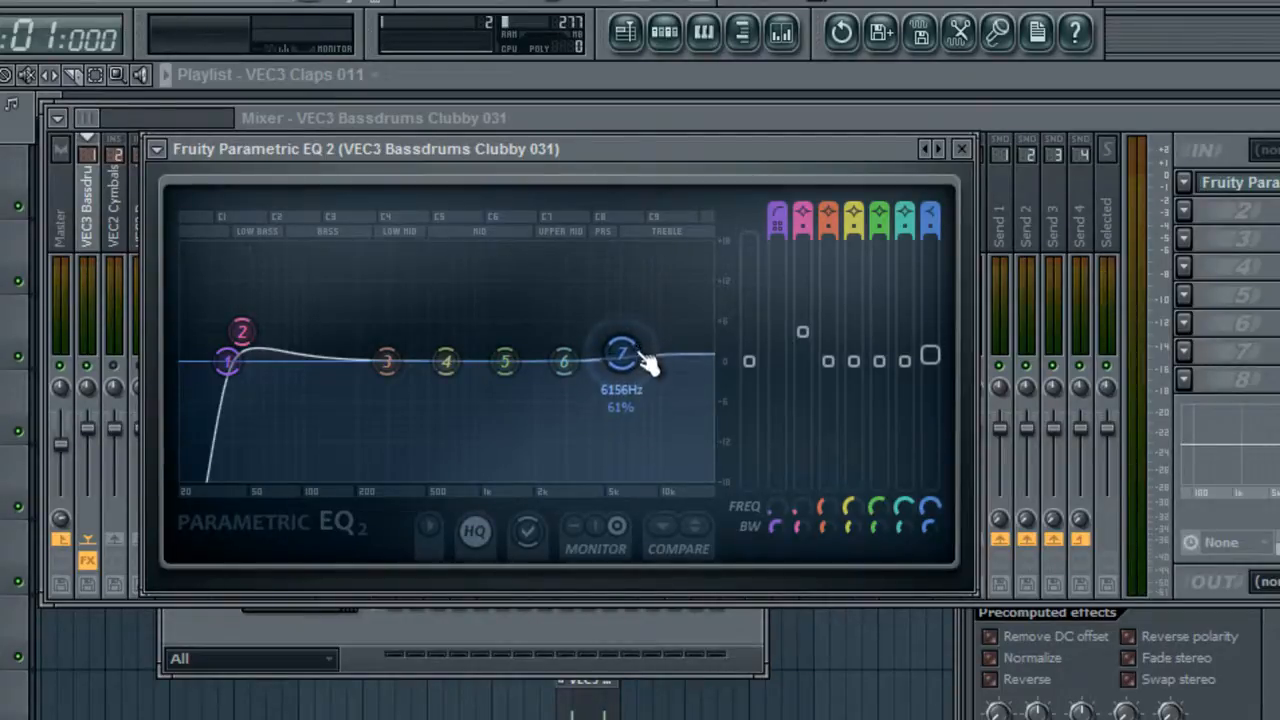
Boost the bassdrum's highs gently by raising band 7 near 6 kHz and band 6 slightly less while the loop plays.
key("space")
mouse_move(929, 357)
left_mouse_down()
mouse_move(933, 342)
mouse_move(906, 356)
left_mouse_up()
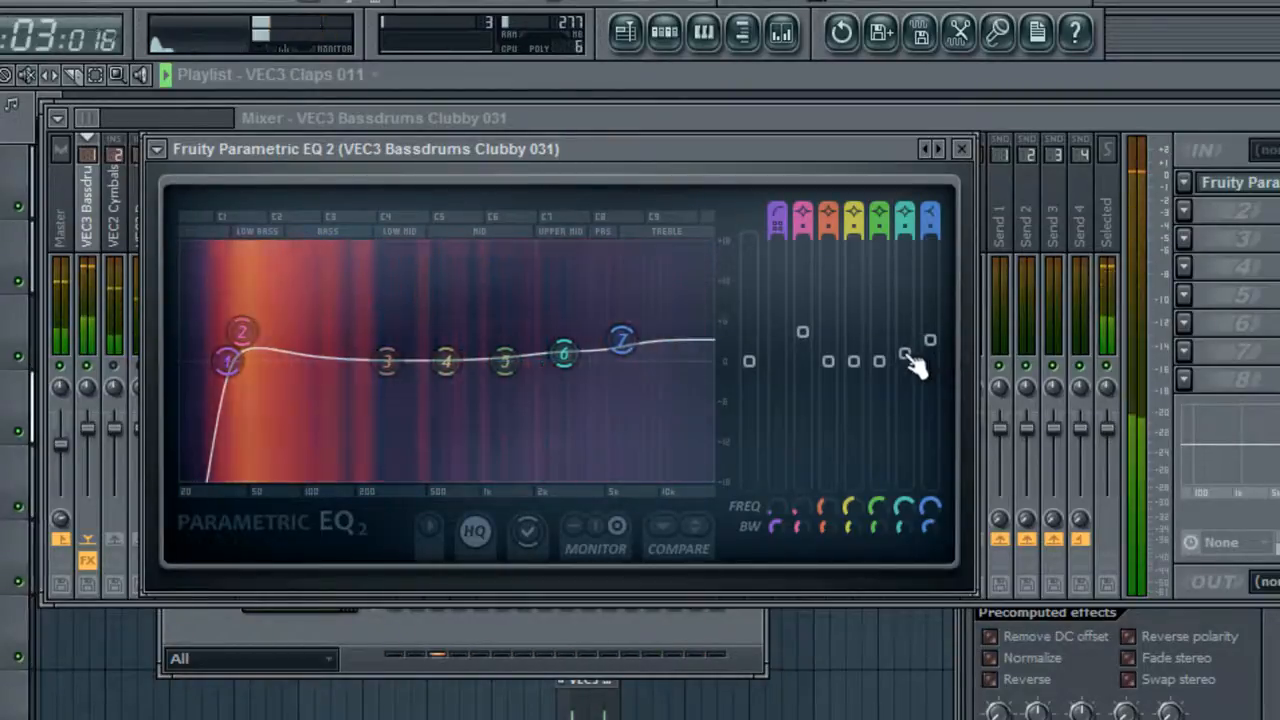
left_click_drag(930, 345, 905, 354)
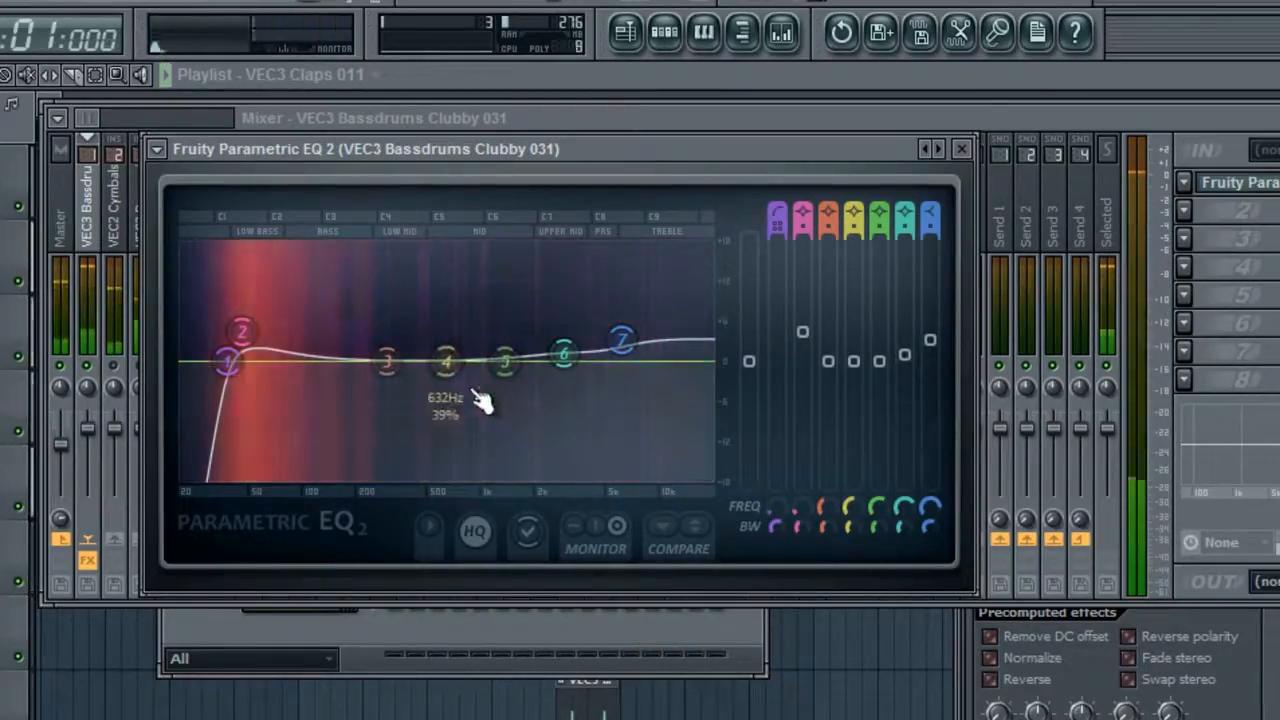
Boost band 3 to the maximum at 323 Hz and play the loop to audition the bassdrum's low mids.
left_click_drag(391, 378, 408, 258)
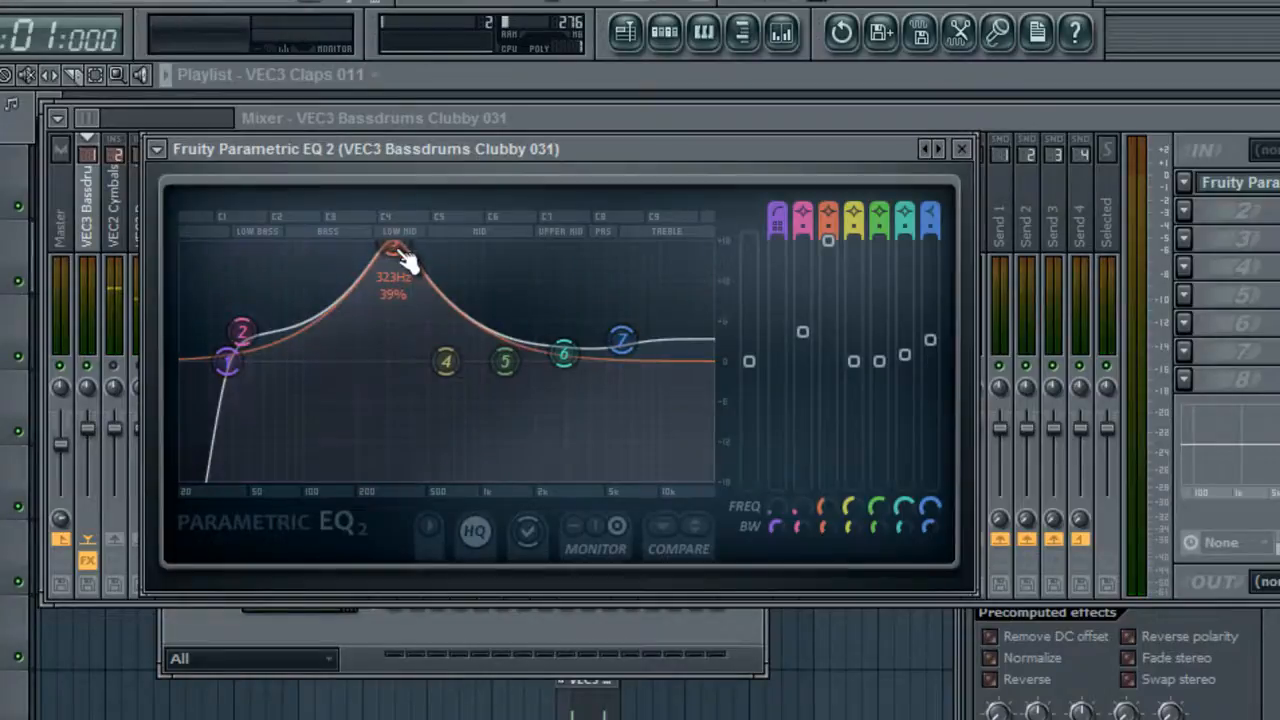
key("space")
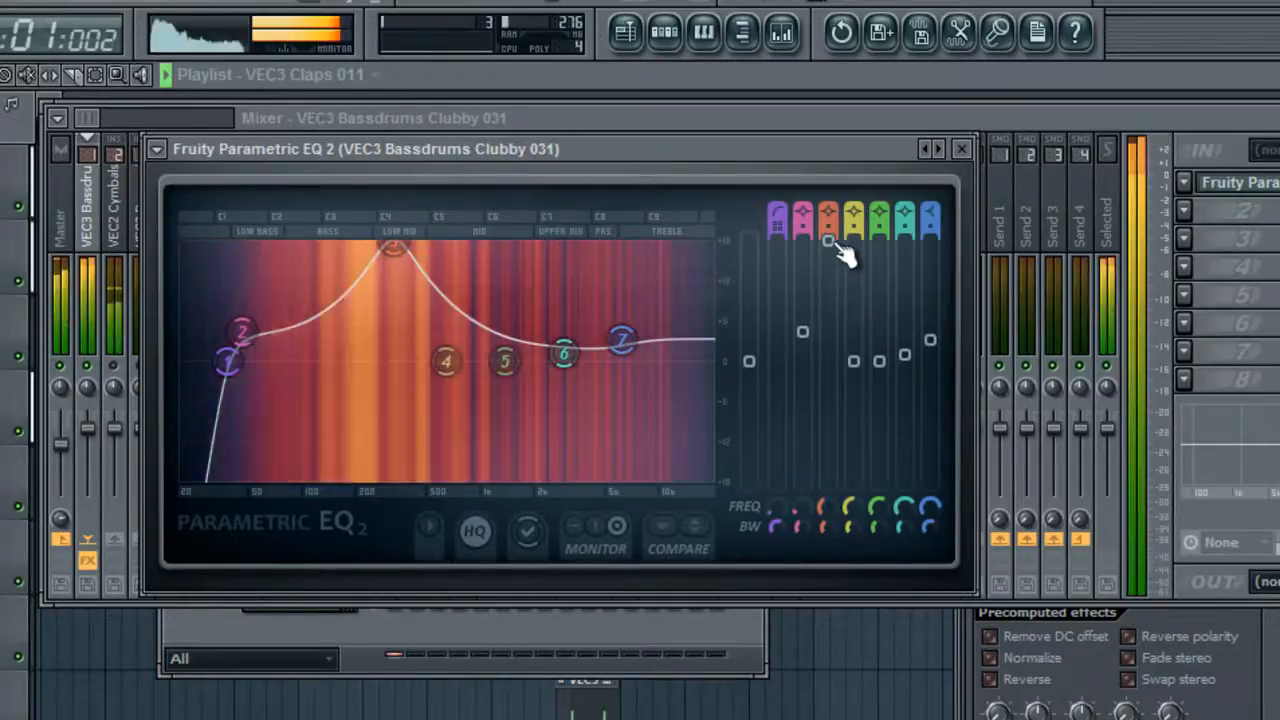
key("space")
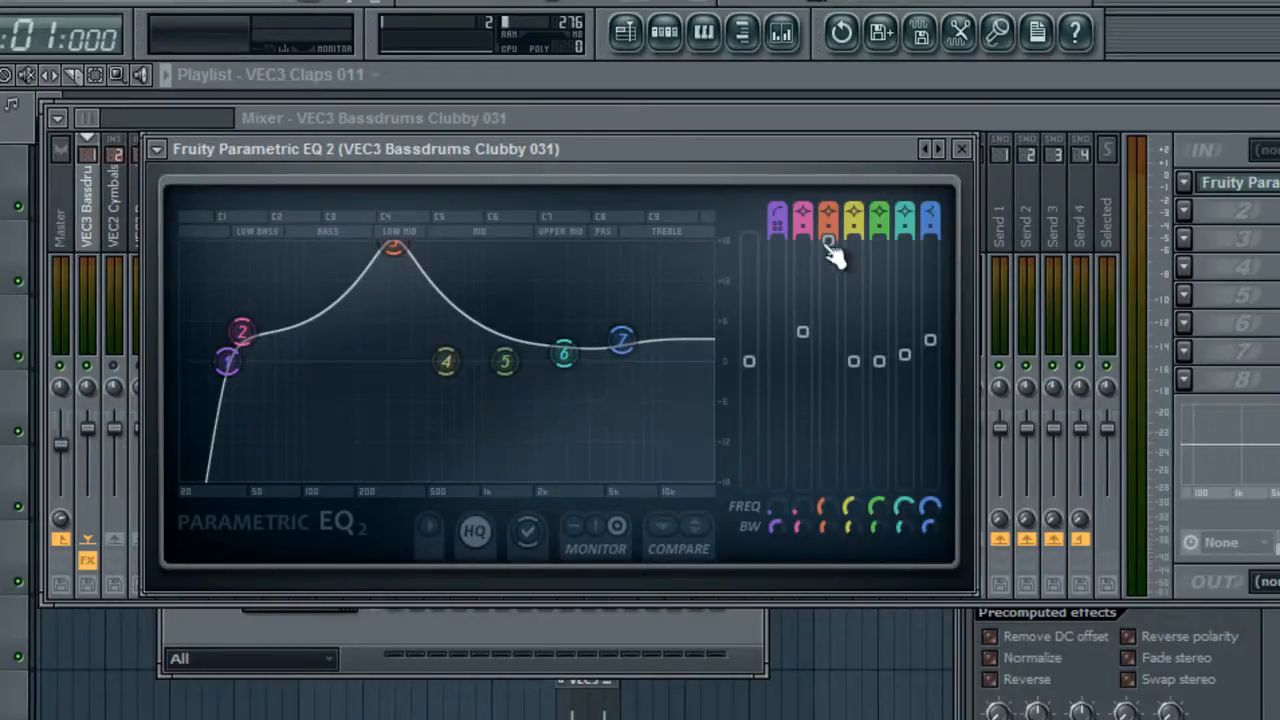
Turn band 3 into a narrow cut of about 6 dB with a 7% bandwidth, checking it against the loop.
left_click_drag(830, 245, 828, 392)
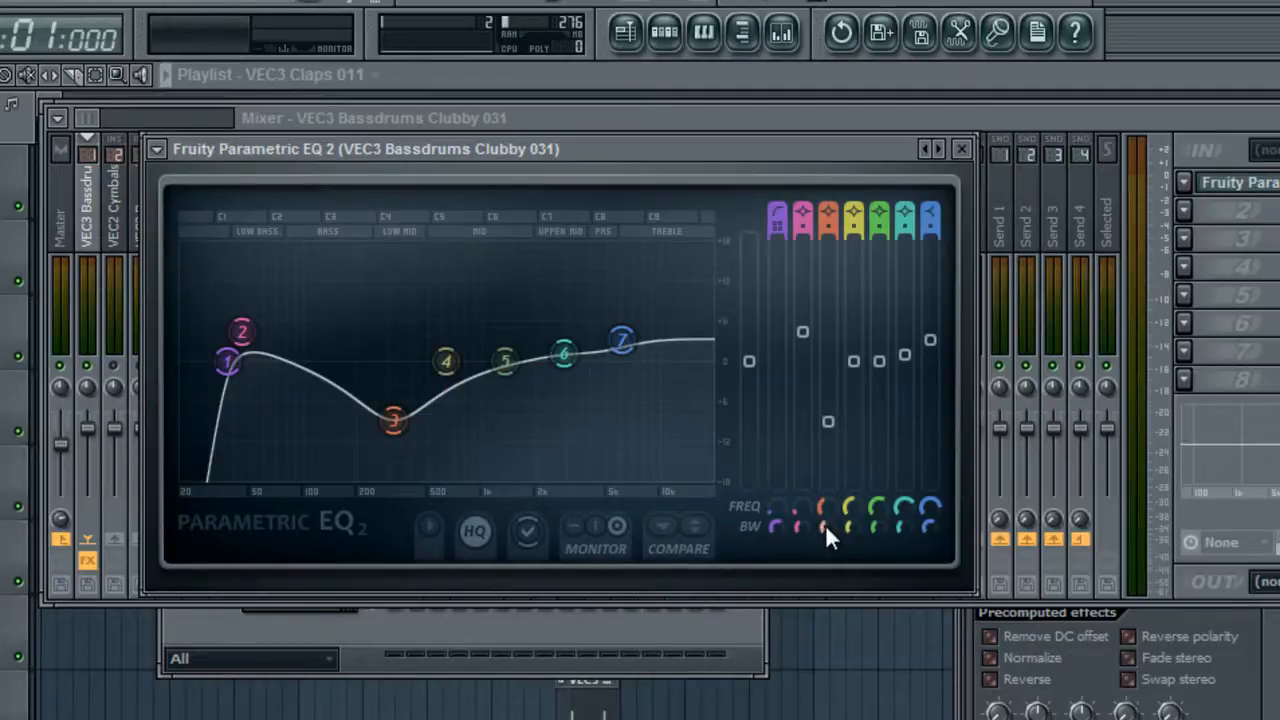
left_click_drag(826, 526, 844, 627)
key("space")
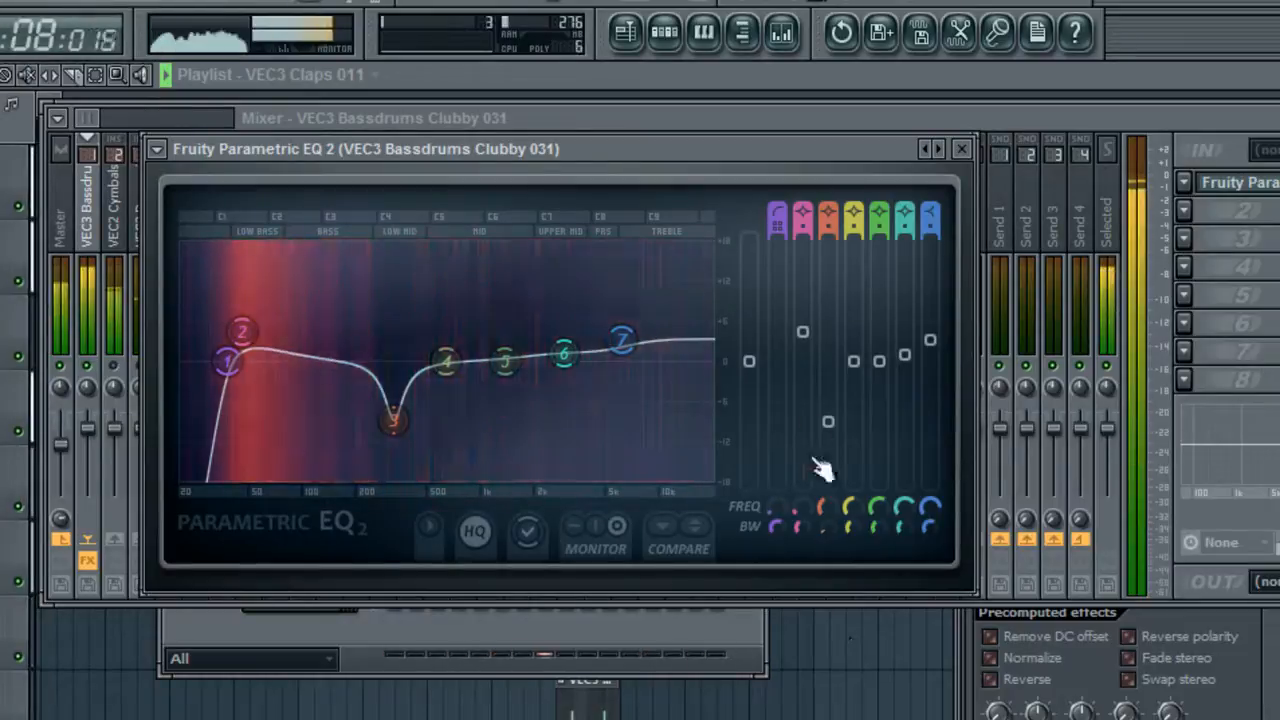
key("space")
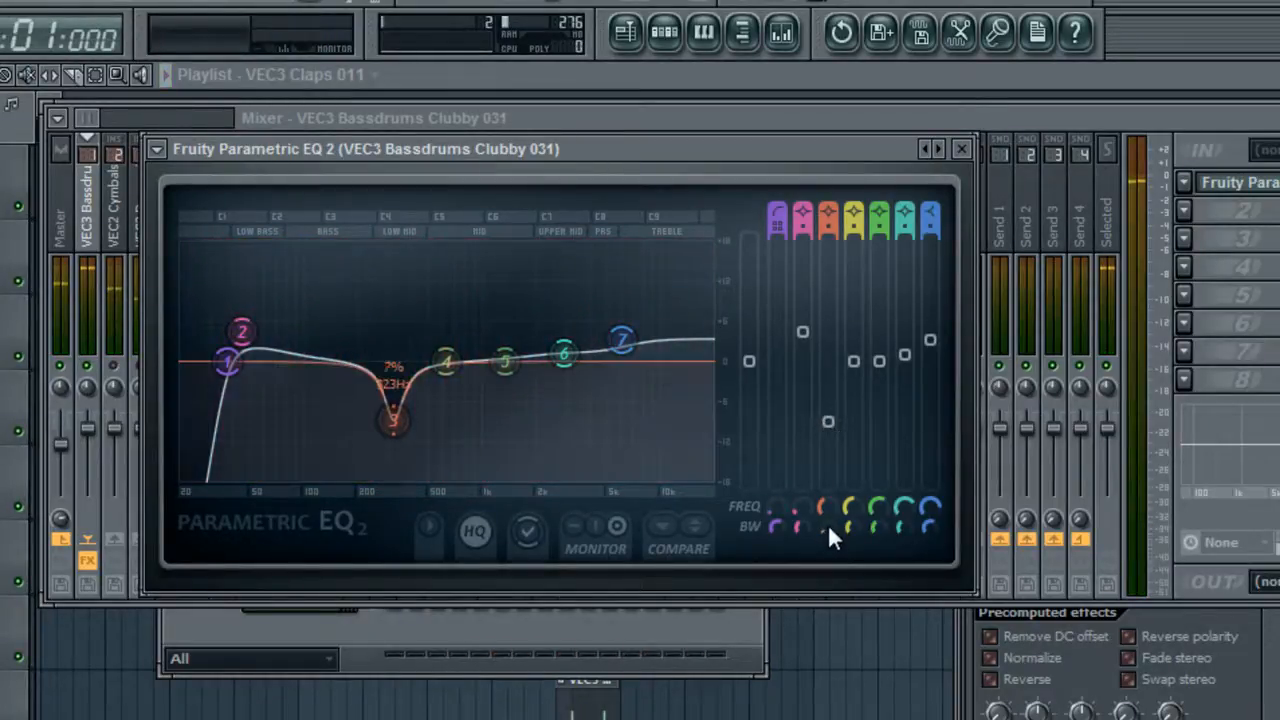
left_click_drag(835, 393, 835, 387)
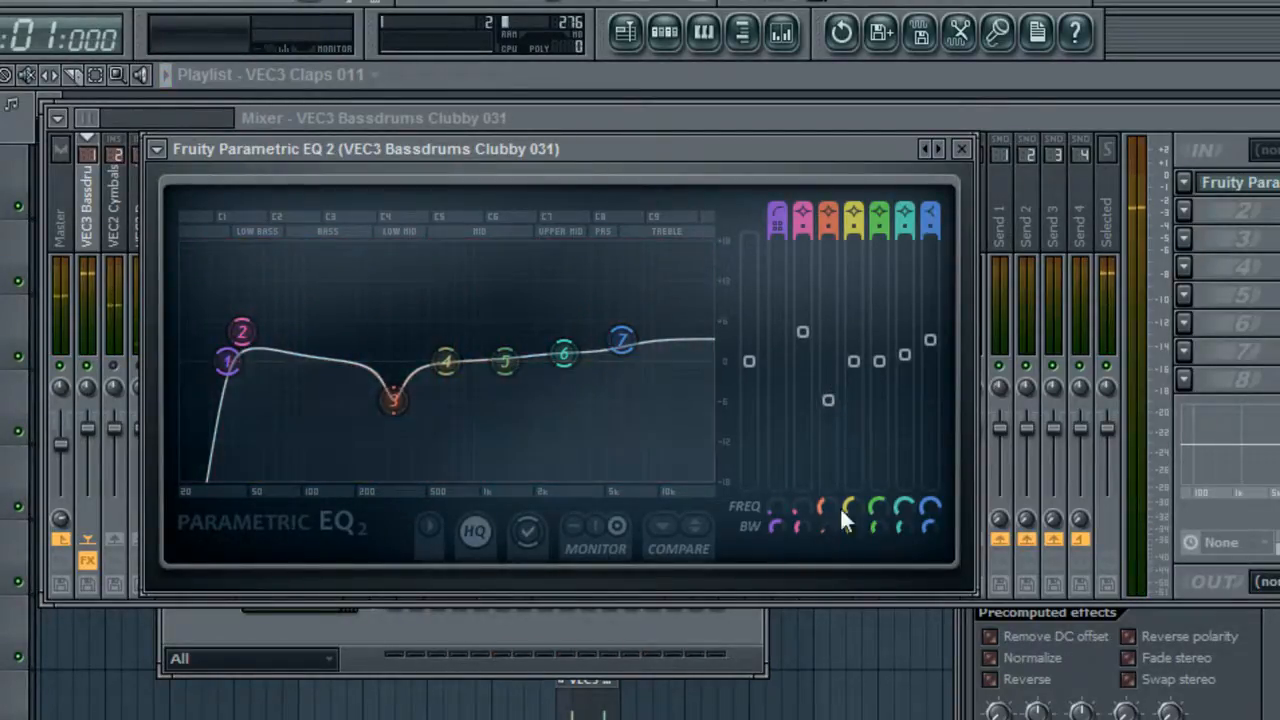
key("space")
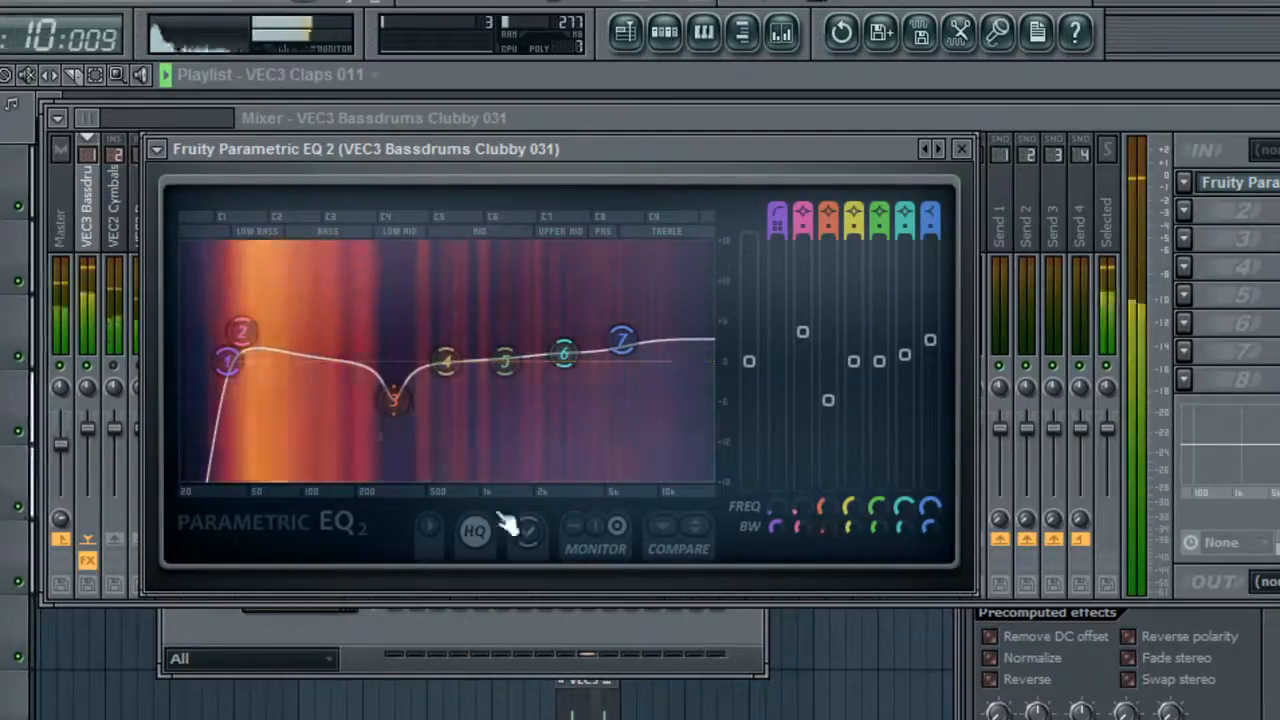
key("space")
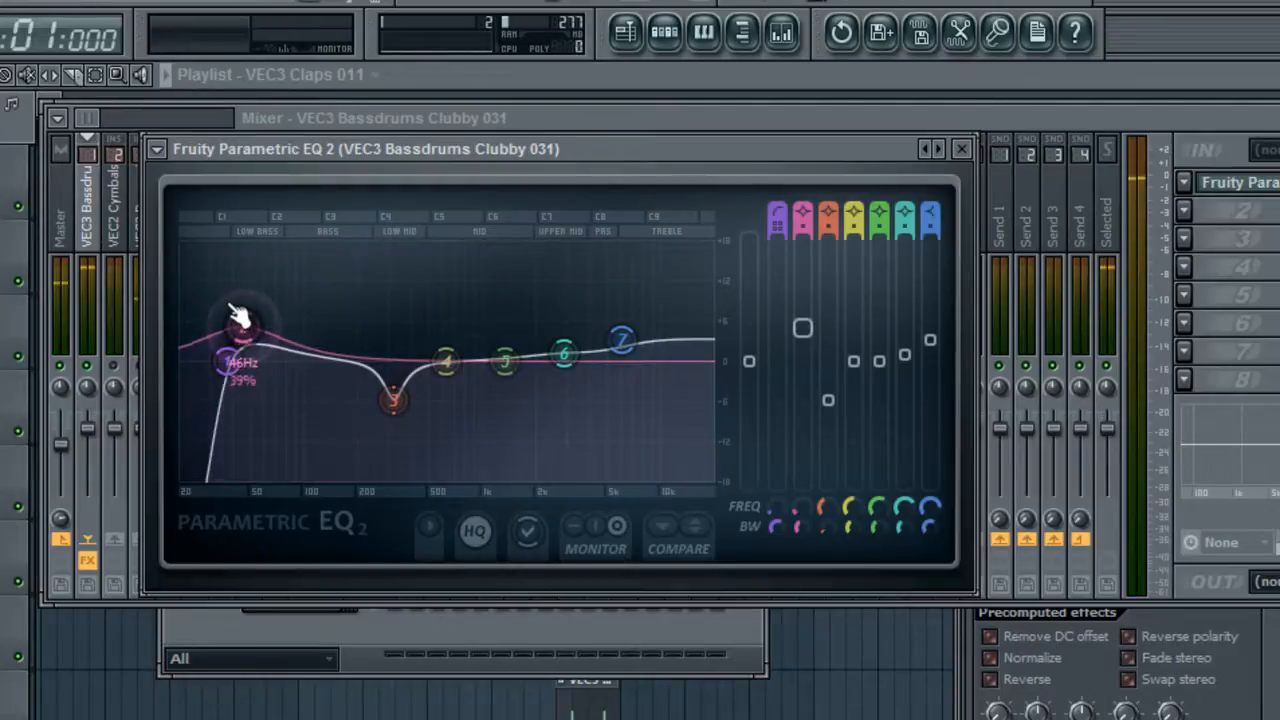
Raise band 2 slightly, nudge bands 4 and 5 up a little while the loop plays, and close the equalizer.
left_click_drag(238, 316, 237, 314)
key("space")
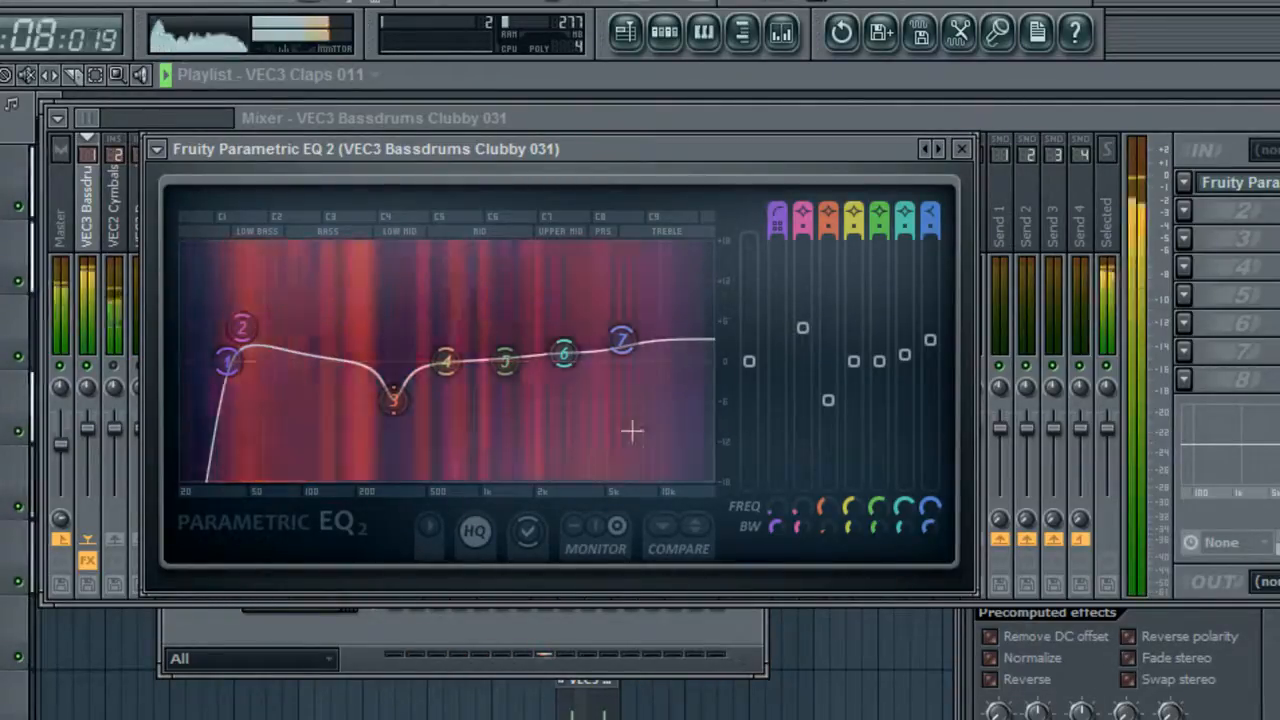
left_click_drag(460, 343, 514, 366)
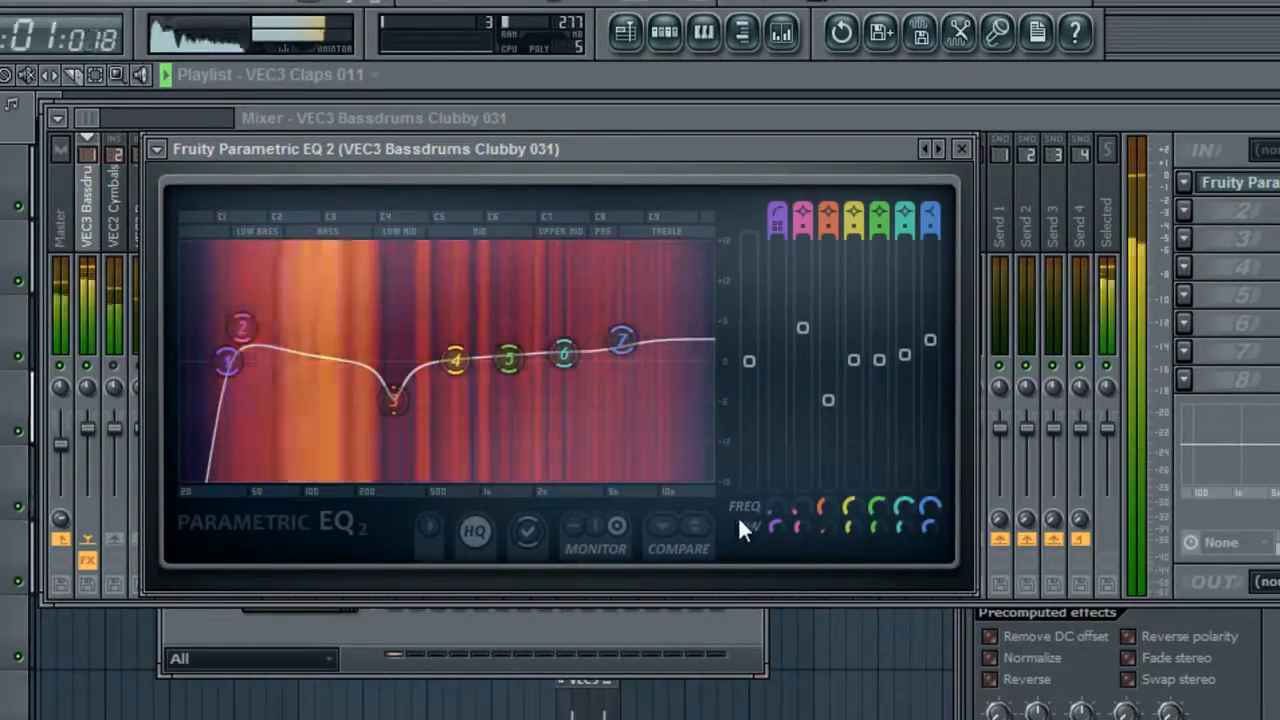
key("space")
key("Escape")
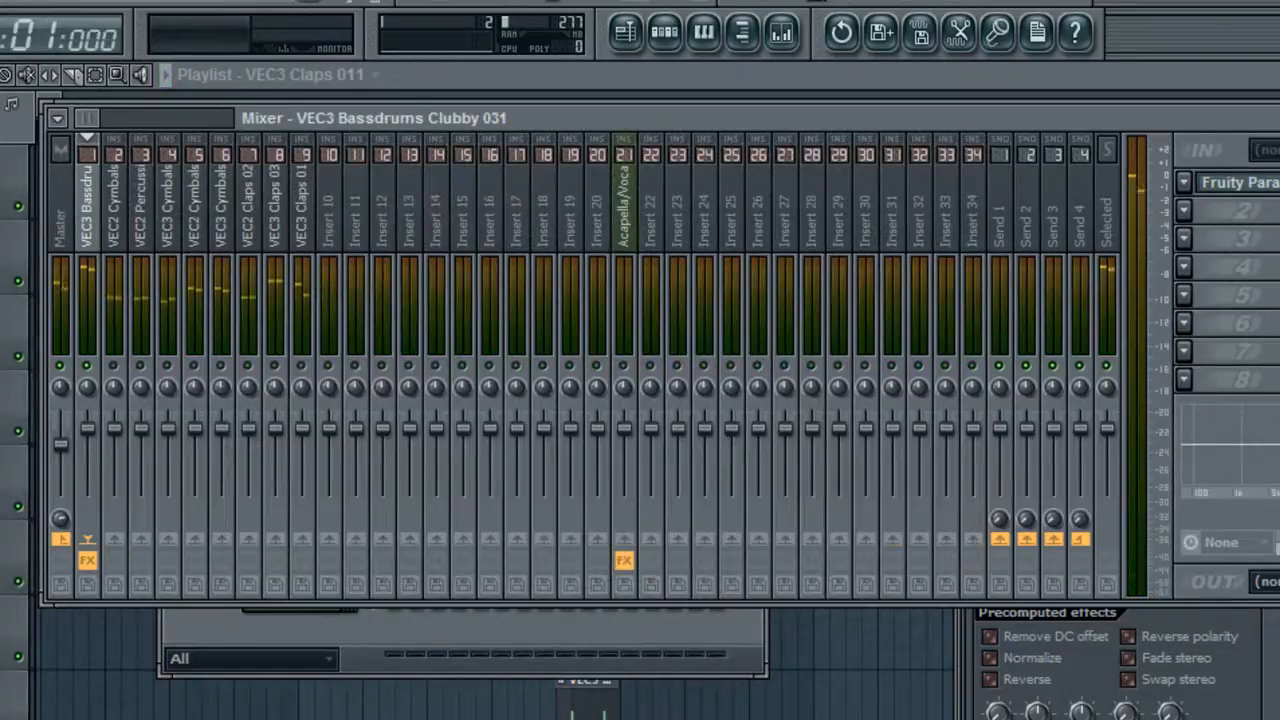
Raise the VEC3 Claps 034 mixer track's level to 109% (2.0 dB), comparing it with the playing loop.
key("space")
left_click(276, 190)
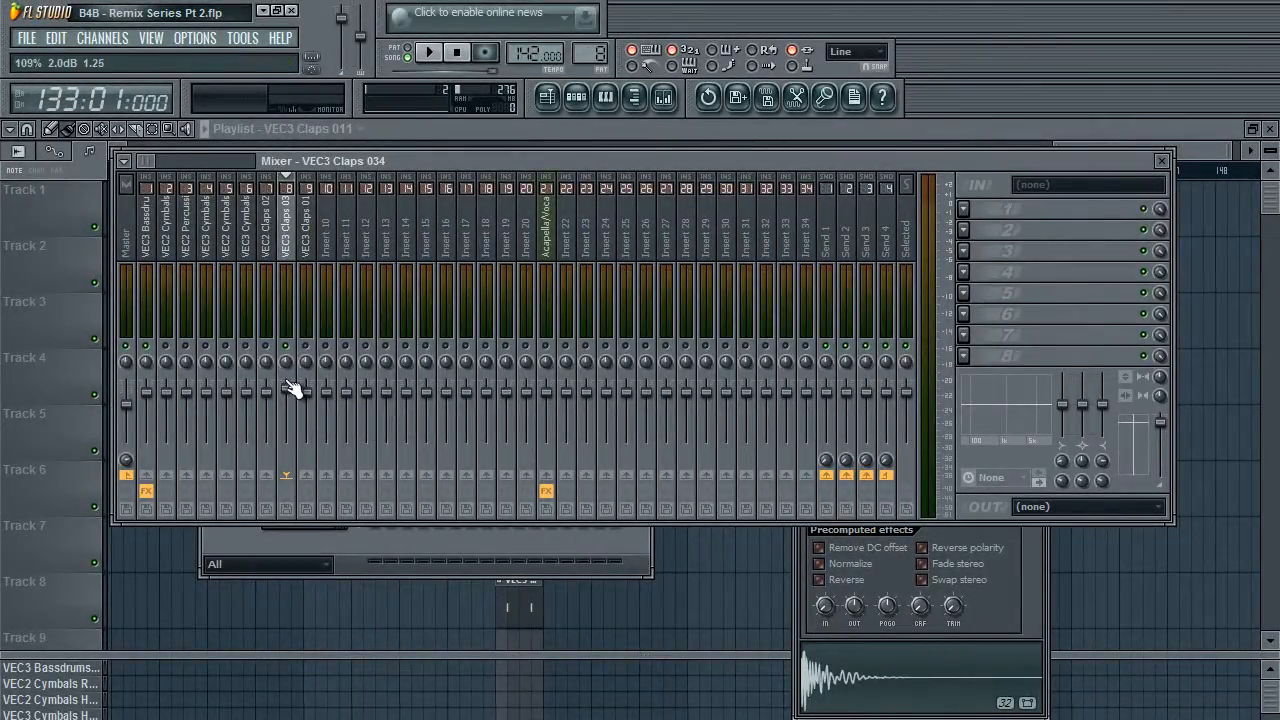
key("space")
Try Fruity Parametric EQ 2 on VEC3 Claps 034 with band 1 as a high pass and a slight band 7 boost at 4736 Hz.
left_click(975, 248)
left_click(1026, 714)
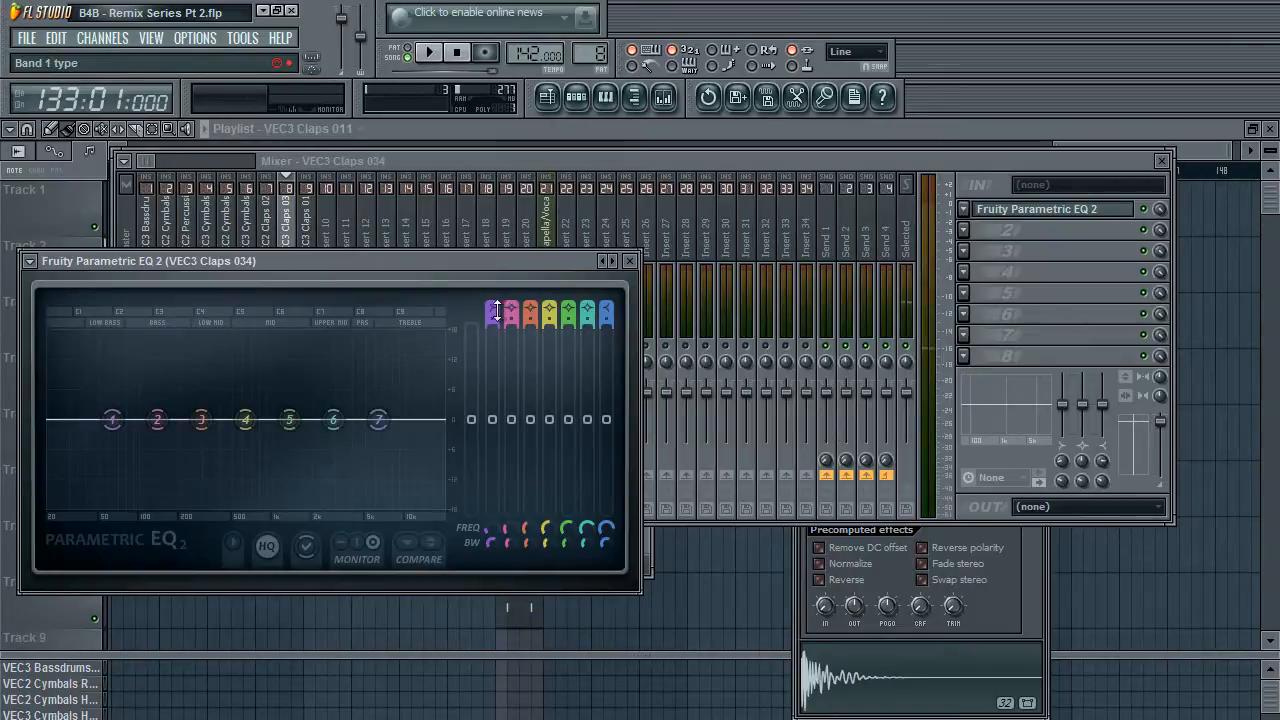
left_click_drag(490, 310, 490, 313)
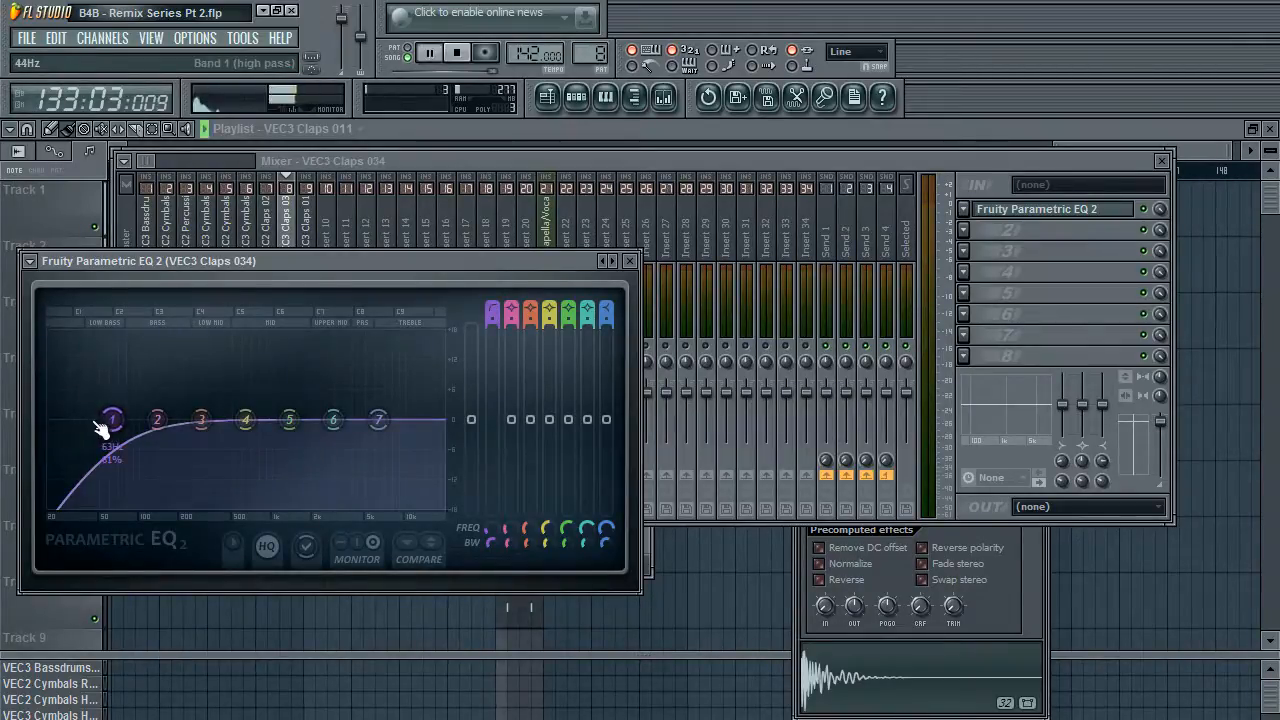
left_click_drag(110, 420, 215, 420)
left_click_drag(378, 420, 361, 402)
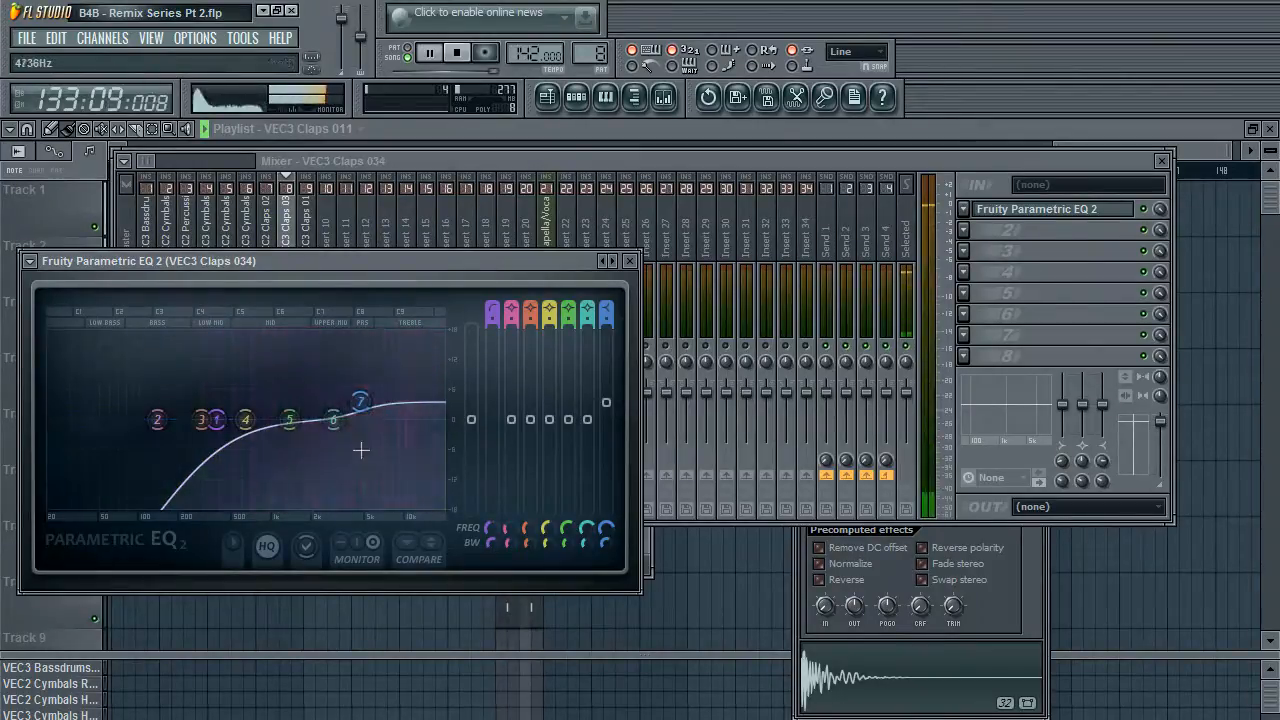
key("space")
Remove Fruity Parametric EQ 2 from the VEC3 Claps 034 track's first effect slot.
left_click(963, 210)
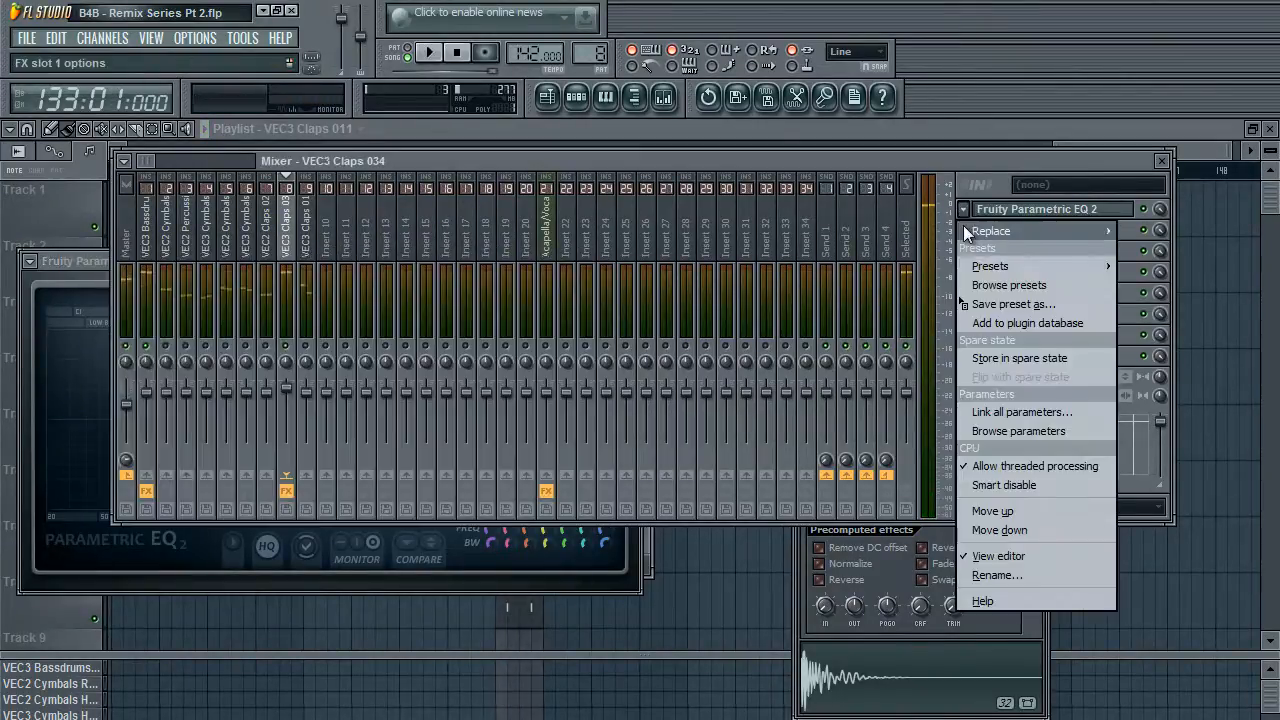
mouse_move(975, 228)
left_click(1005, 118)
Load Fruity Parametric EQ 2 on the VEC2 Claps 024 track and set band 1 as a high pass at about 600 Hz during playback.
left_click(261, 294)
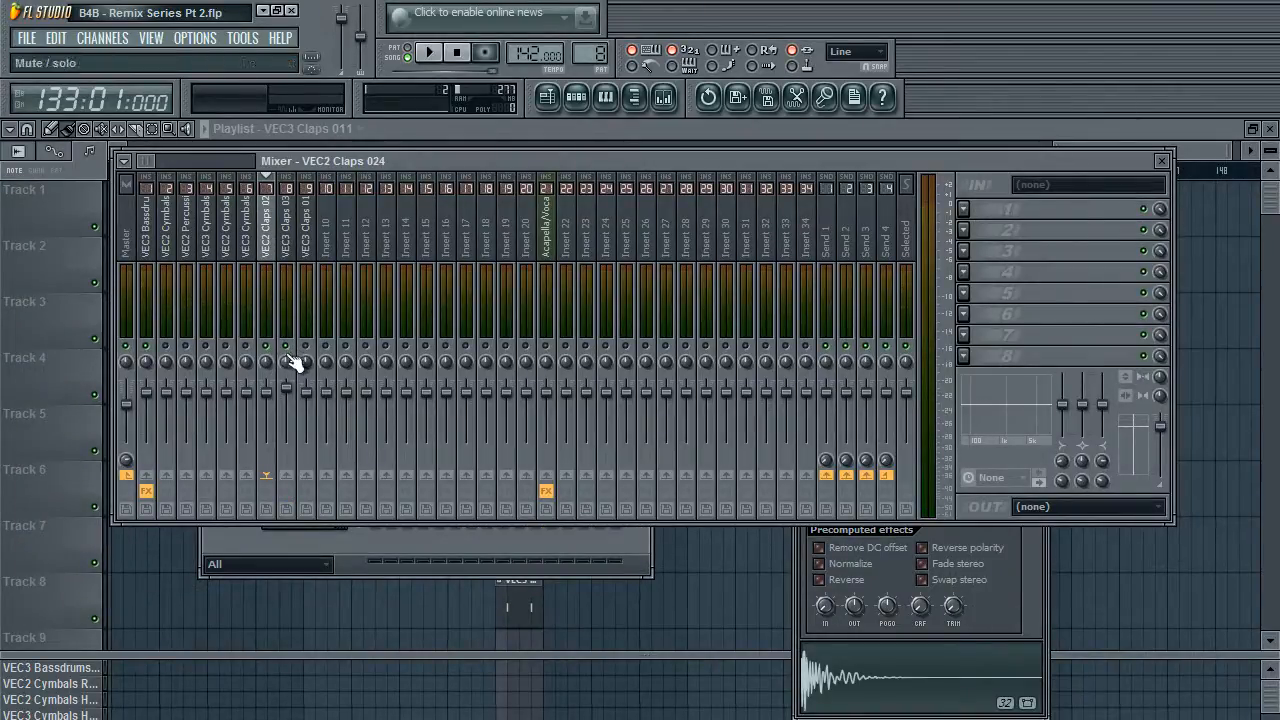
key("space")
left_click(972, 210)
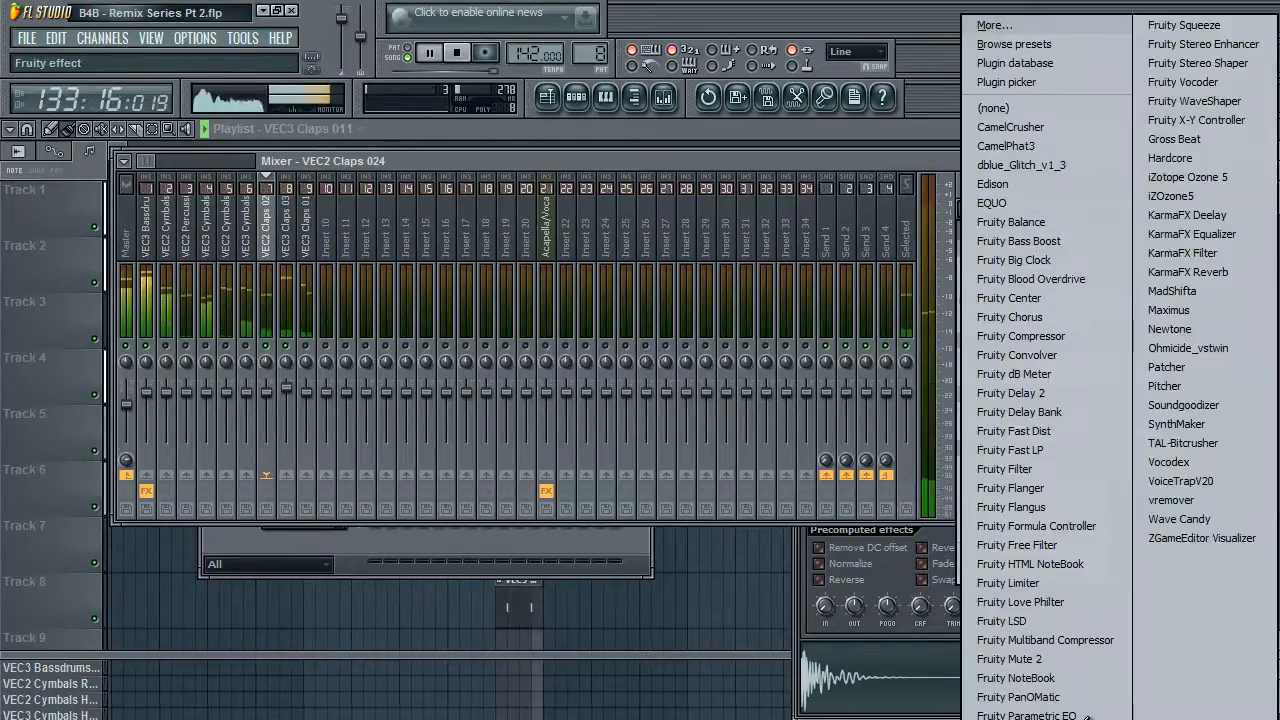
left_click(1086, 718)
left_click_drag(493, 306, 491, 322)
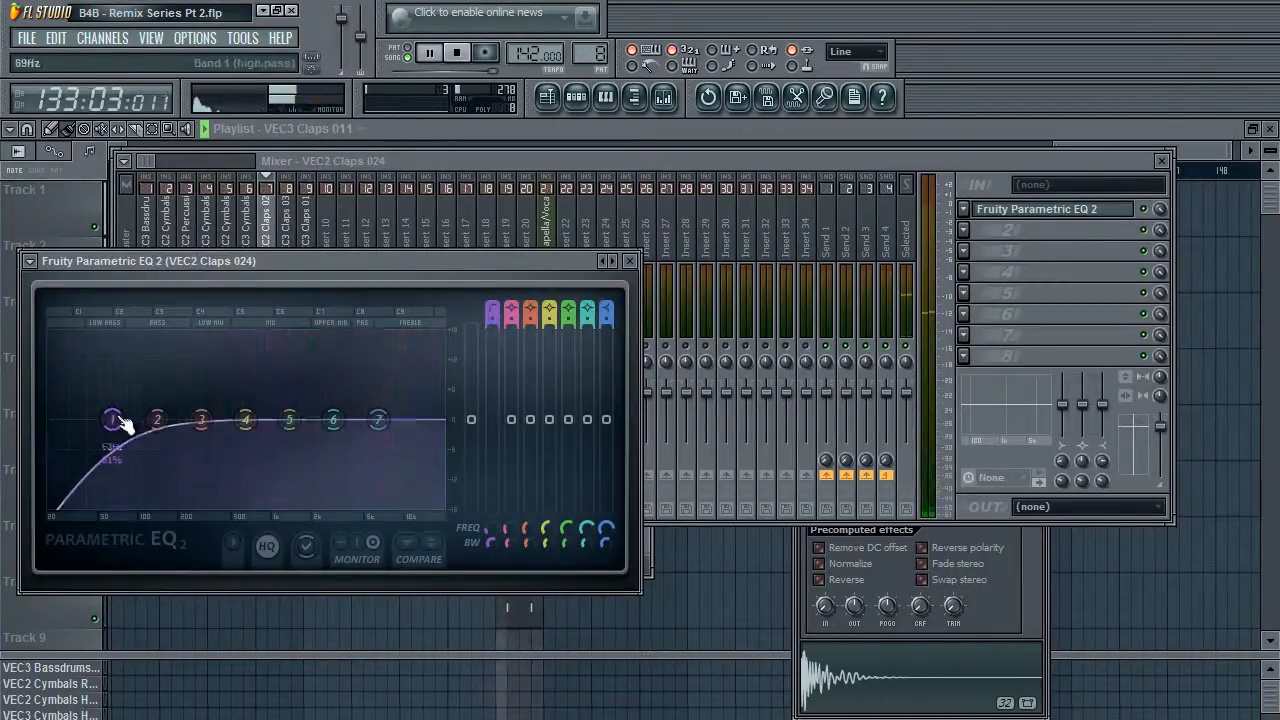
left_click_drag(122, 425, 250, 442)
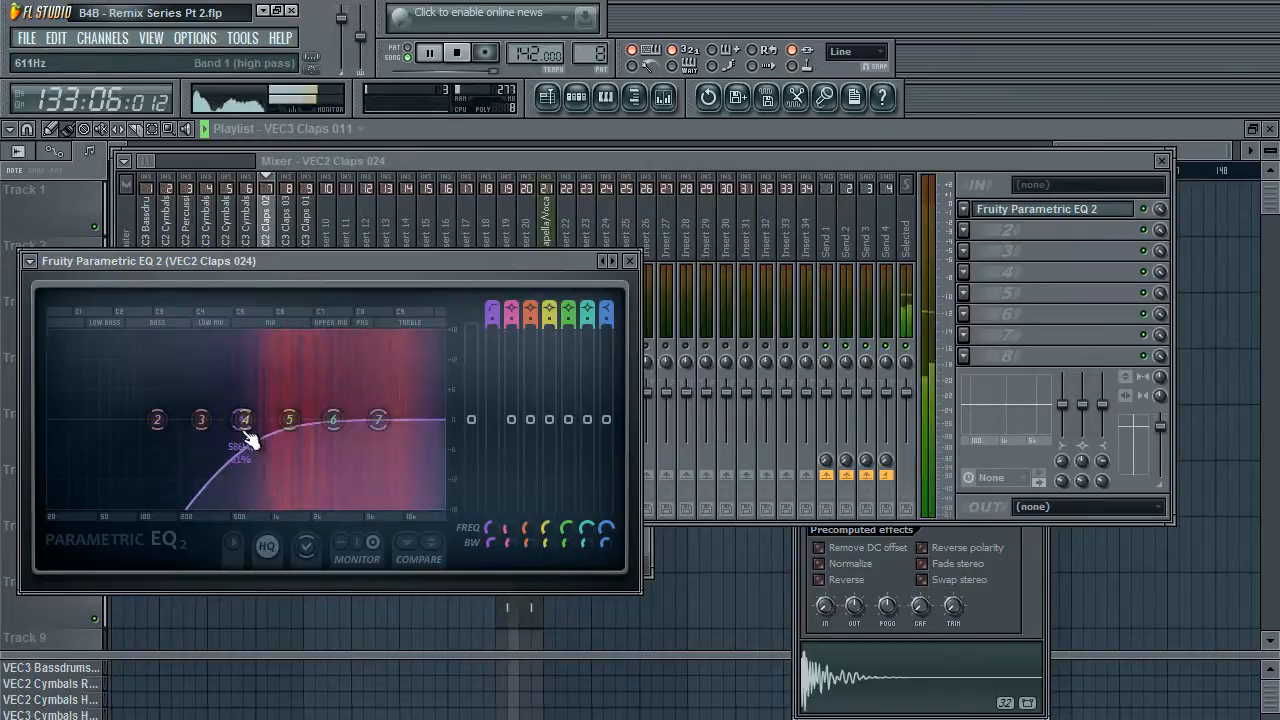
Add slight boosts on band 6 at about 2300 Hz and band 7 in the VEC2 Claps 024 equalizer, checking against the playing loop.
left_click_drag(398, 437, 330, 427)
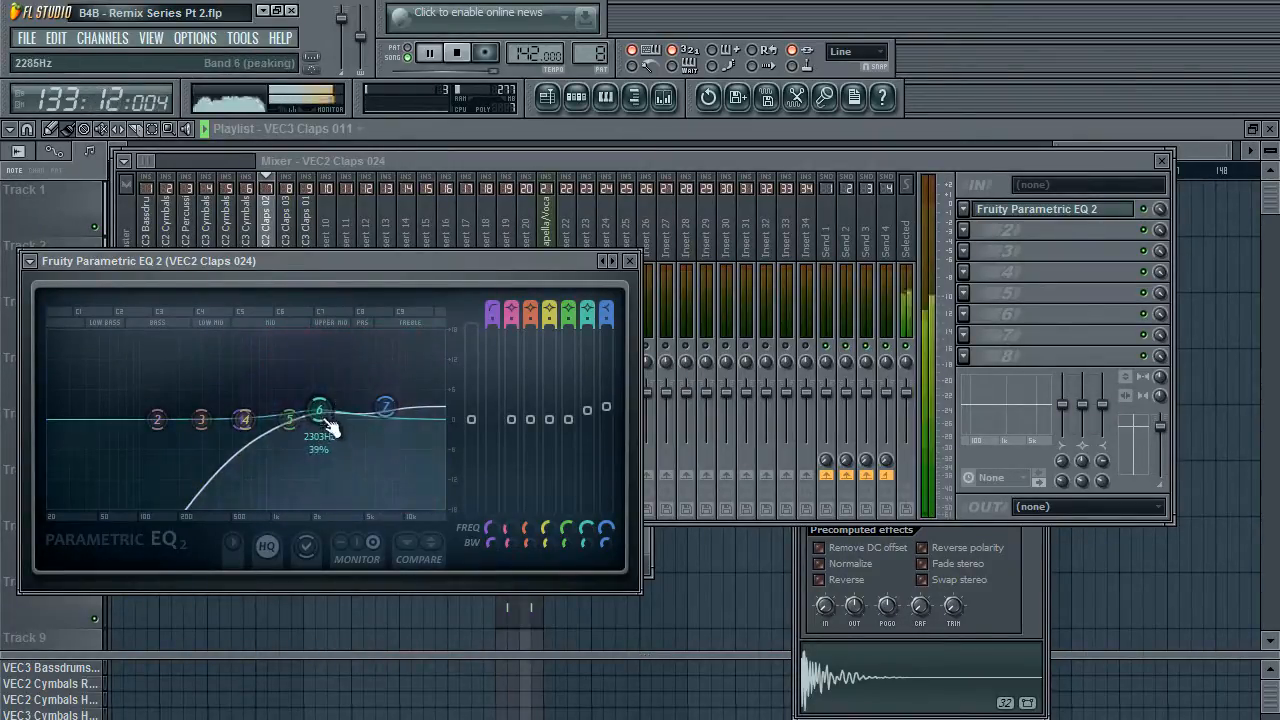
key("space")
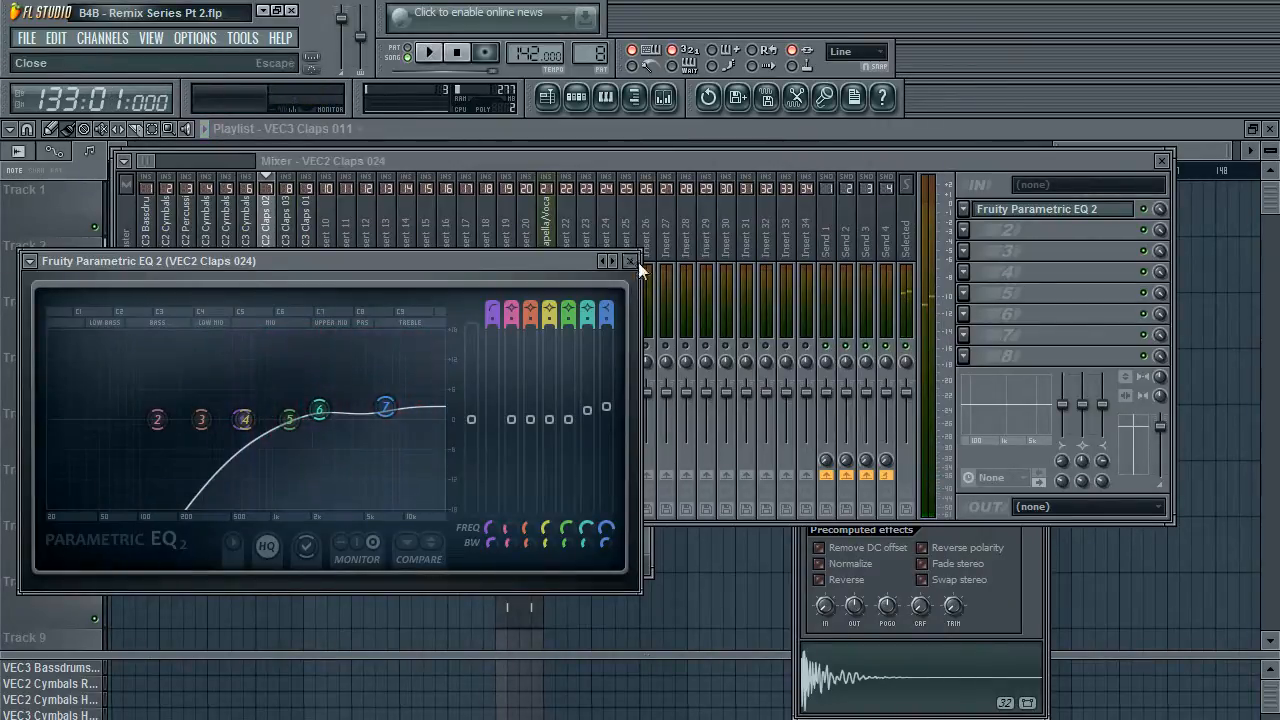
left_click(630, 261)
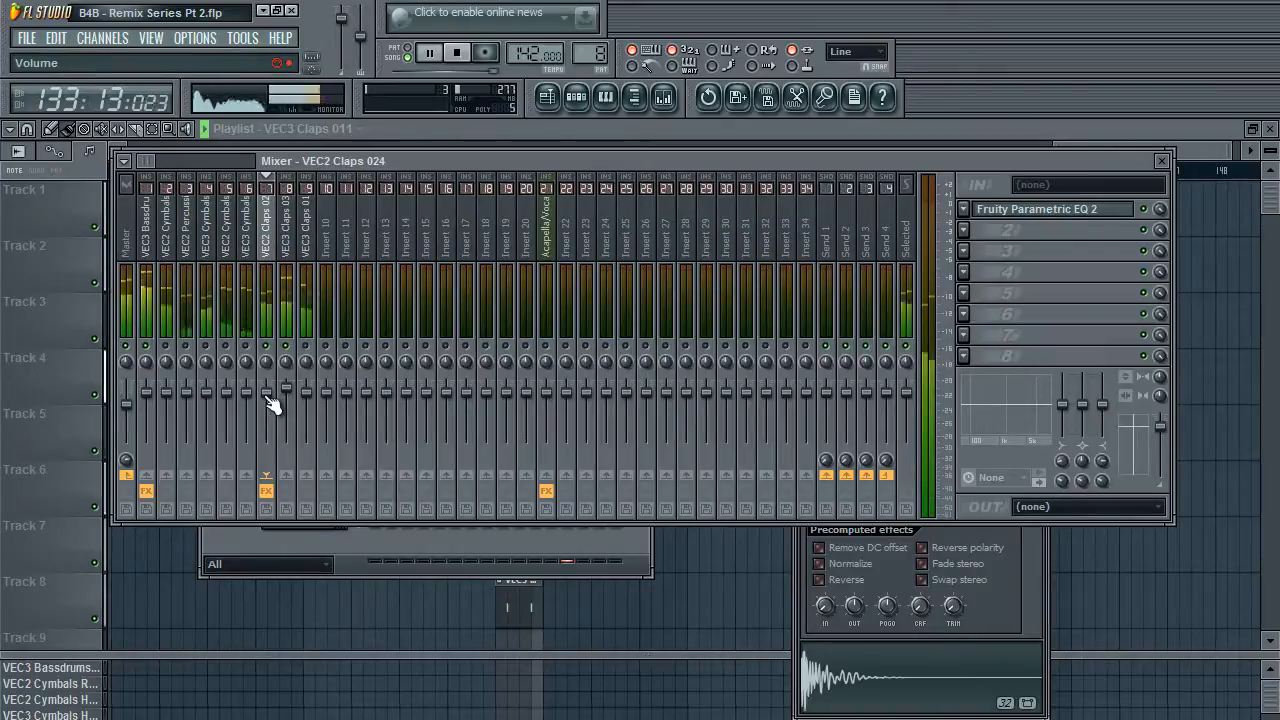
key("space")
left_click(985, 250)
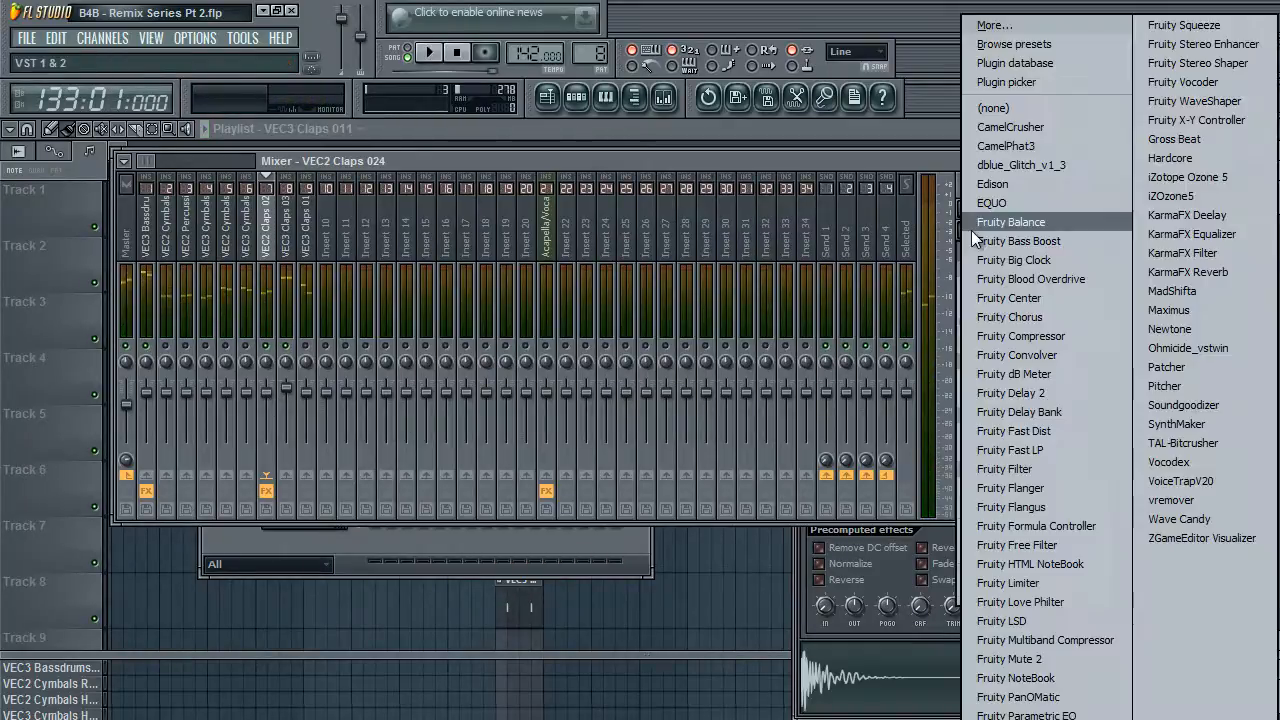
left_click(913, 166)
Load Fruity Parametric EQ 2 on the VEC3 Claps 011 track and move the band 1 high pass between bands 2 and 3.
left_click(310, 250)
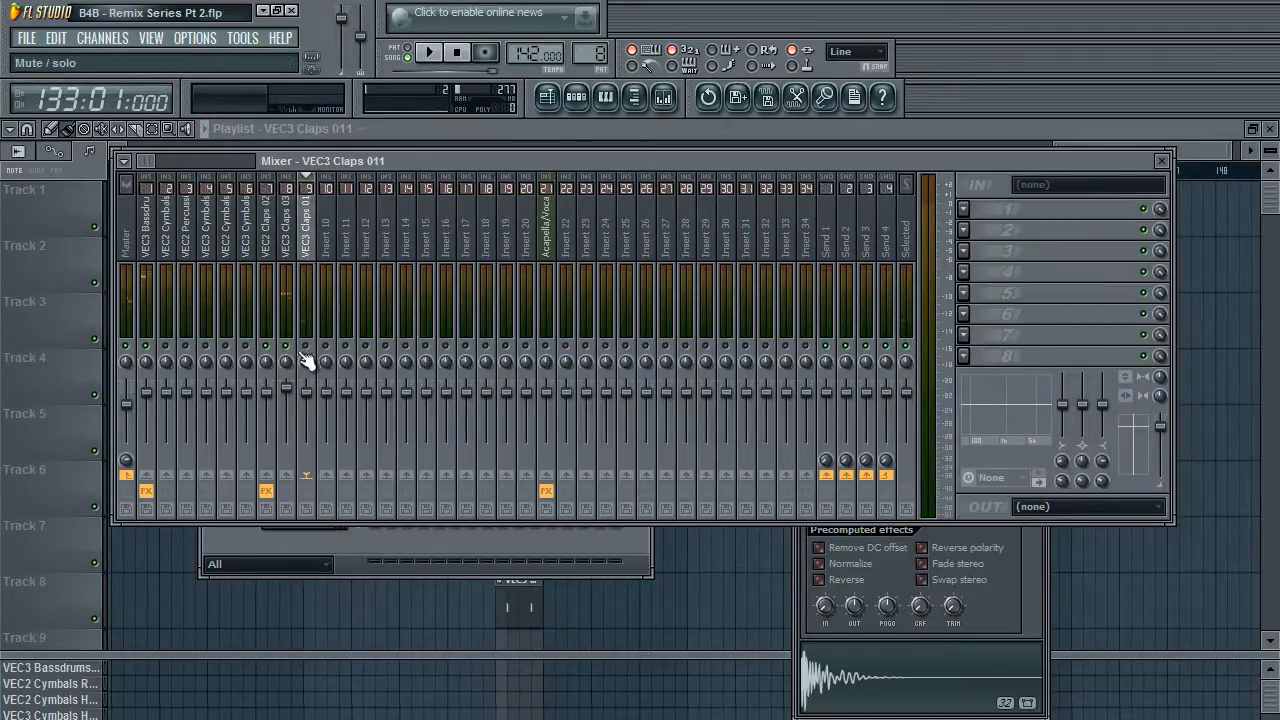
key("space")
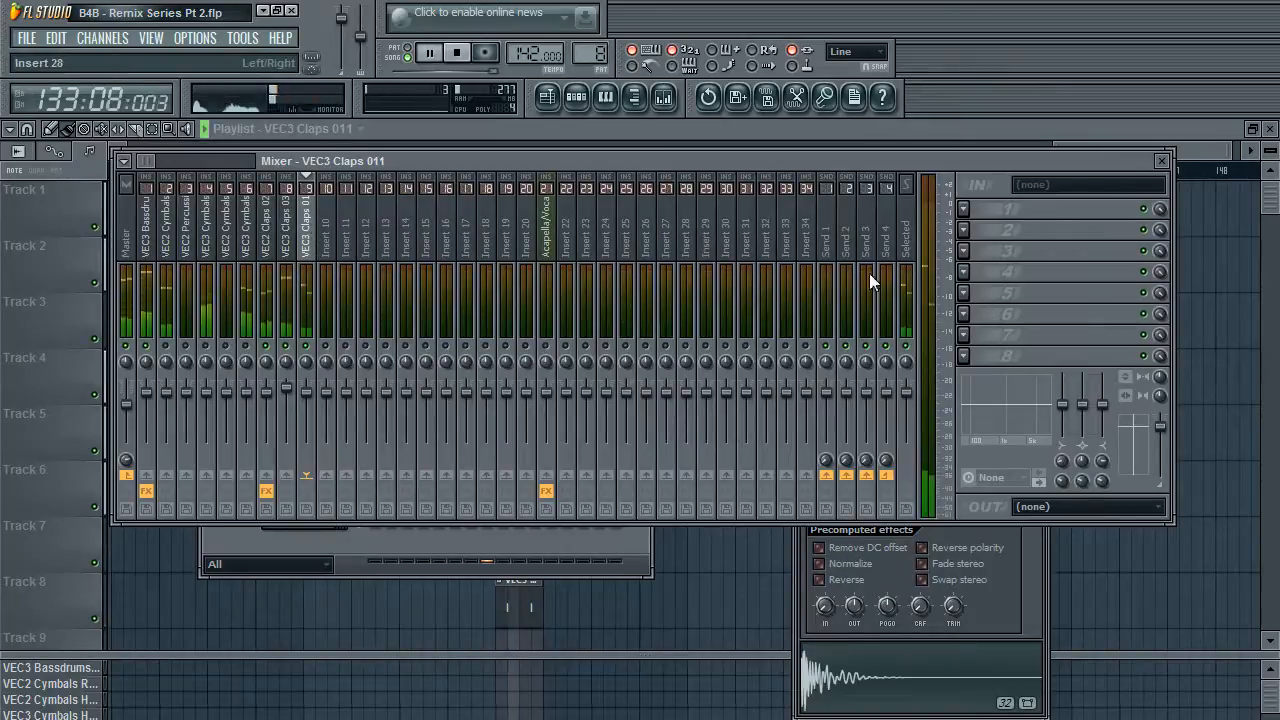
left_click(1000, 209)
left_click(1030, 714)
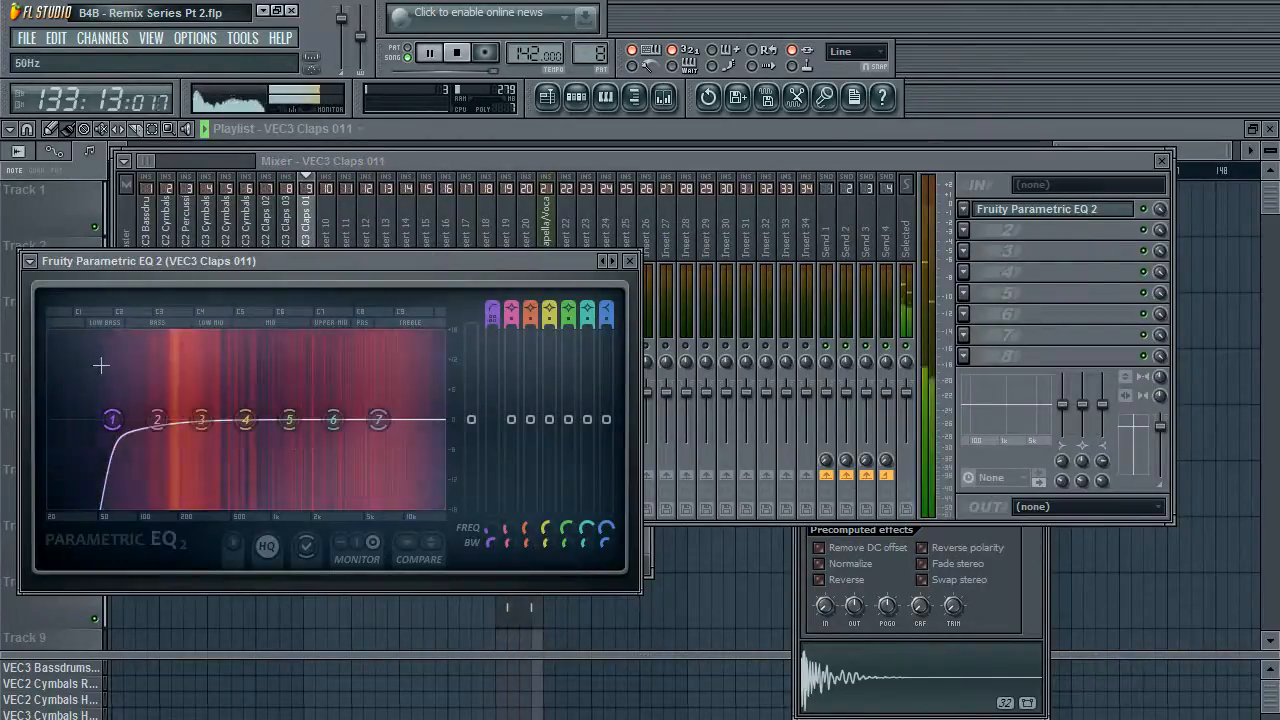
left_click_drag(112, 419, 181, 426)
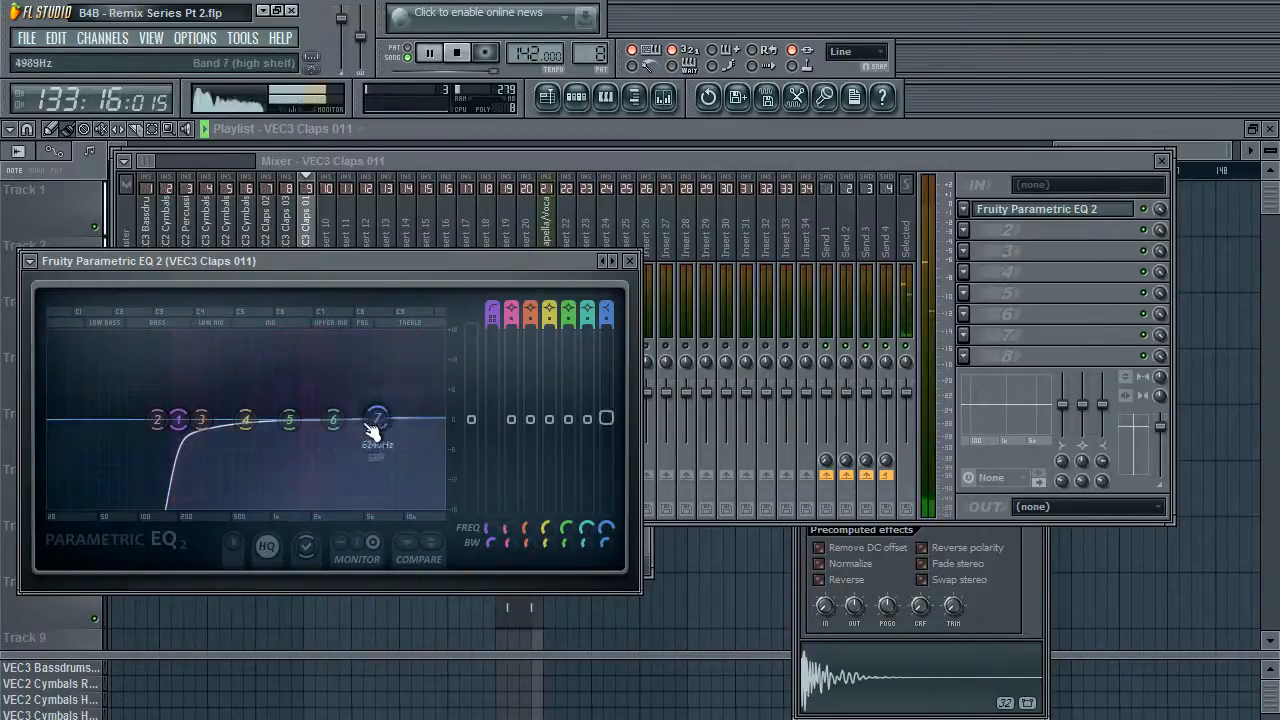
Add a slight, narrowed band 6 boost and a slight band 7 high-shelf boost at about 3700 Hz to VEC3 Claps 011.
left_click_drag(374, 424, 365, 408)
left_click_drag(335, 419, 320, 370)
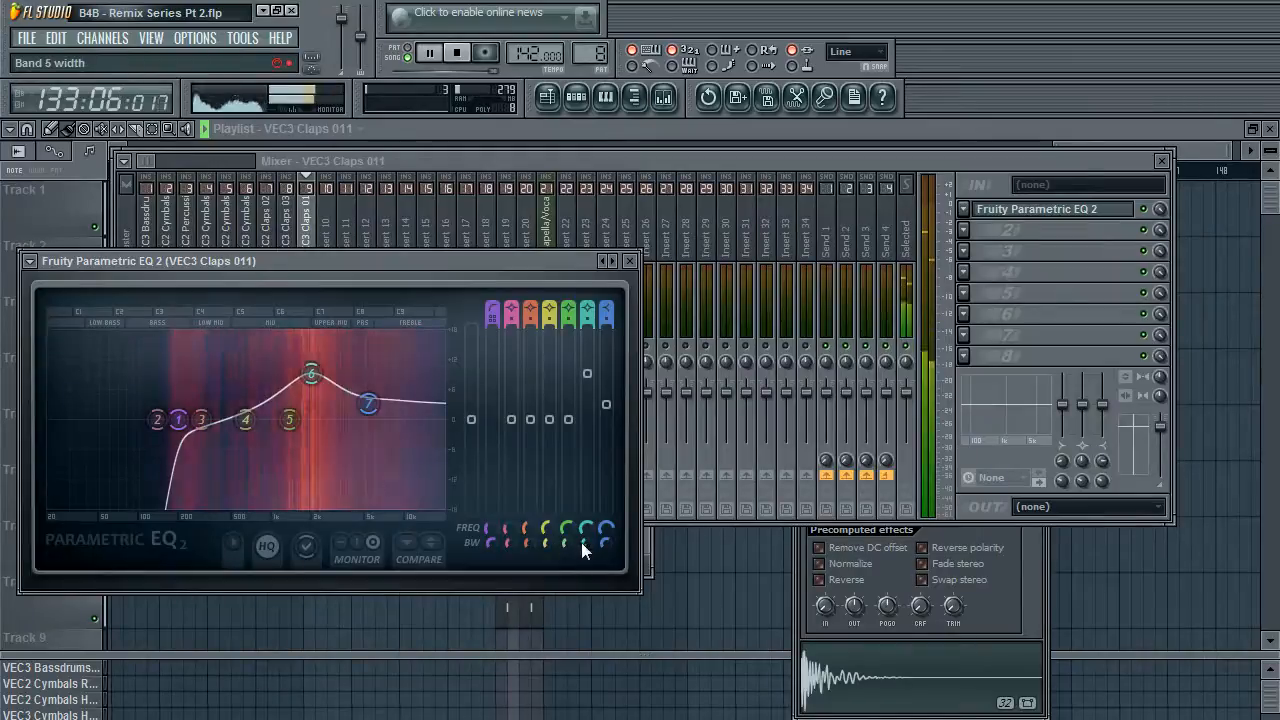
left_click_drag(581, 542, 579, 605)
left_click_drag(587, 373, 592, 457)
left_click_drag(368, 403, 346, 404)
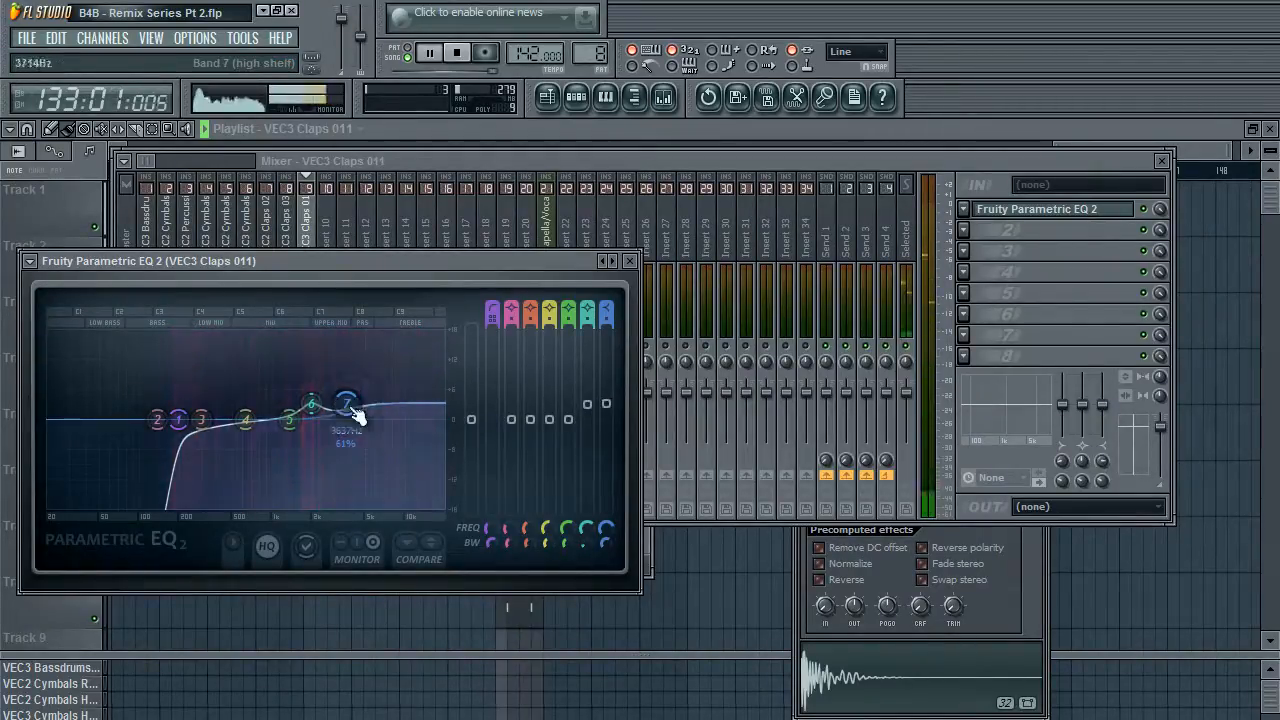
left_click(629, 261)
Lower the VEC3 Claps 011 mixer track's level to 85% (-3.5 dB), comparing it with the playing loop.
left_click_drag(304, 364, 320, 342)
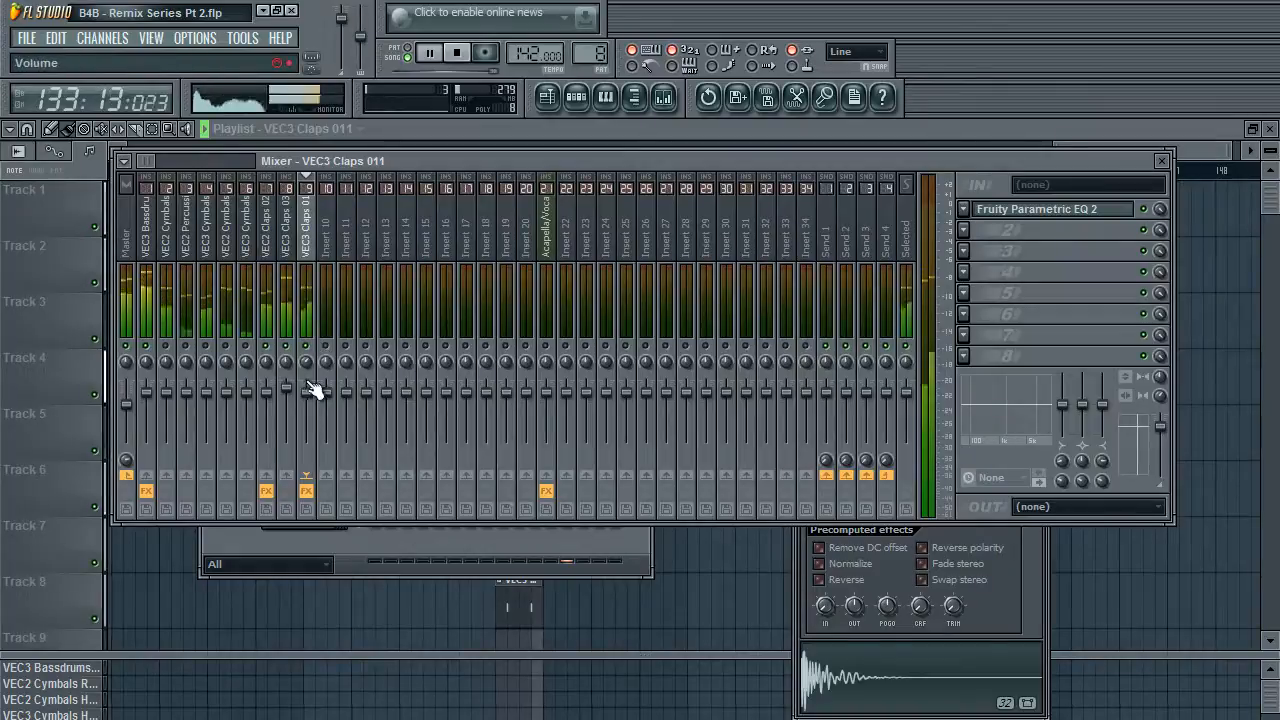
left_click_drag(308, 394, 311, 408)
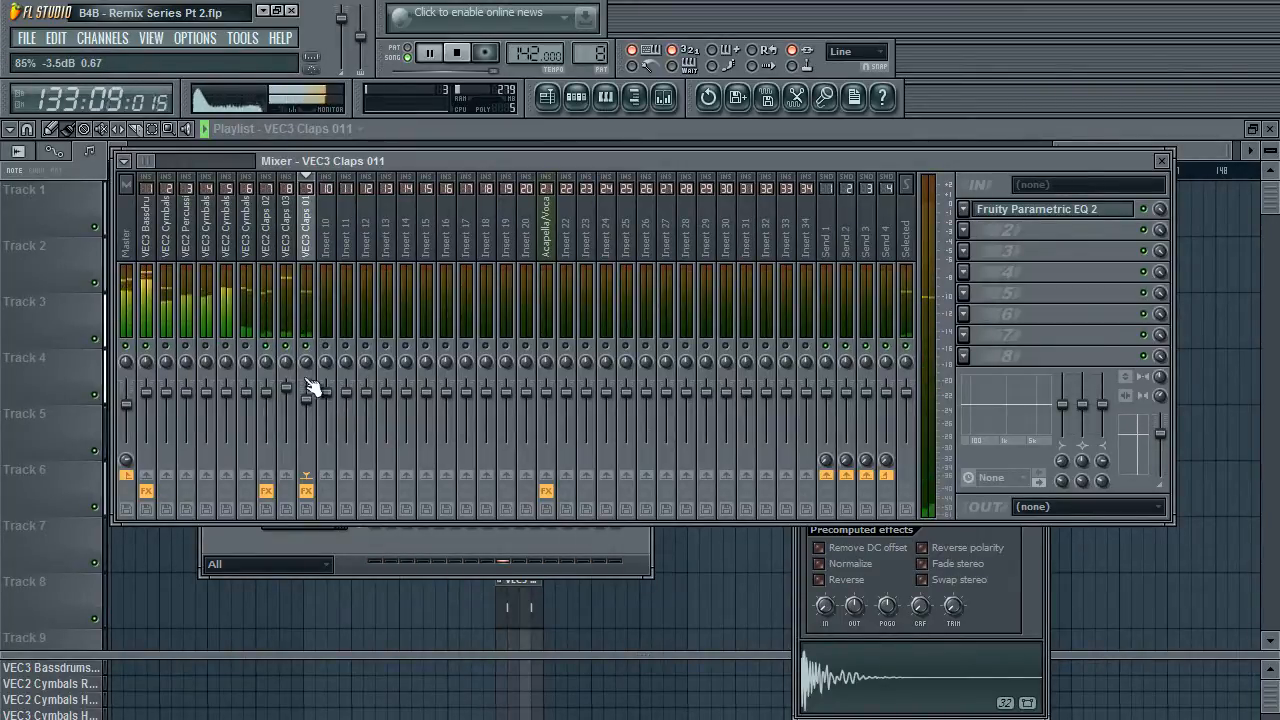
key("space")
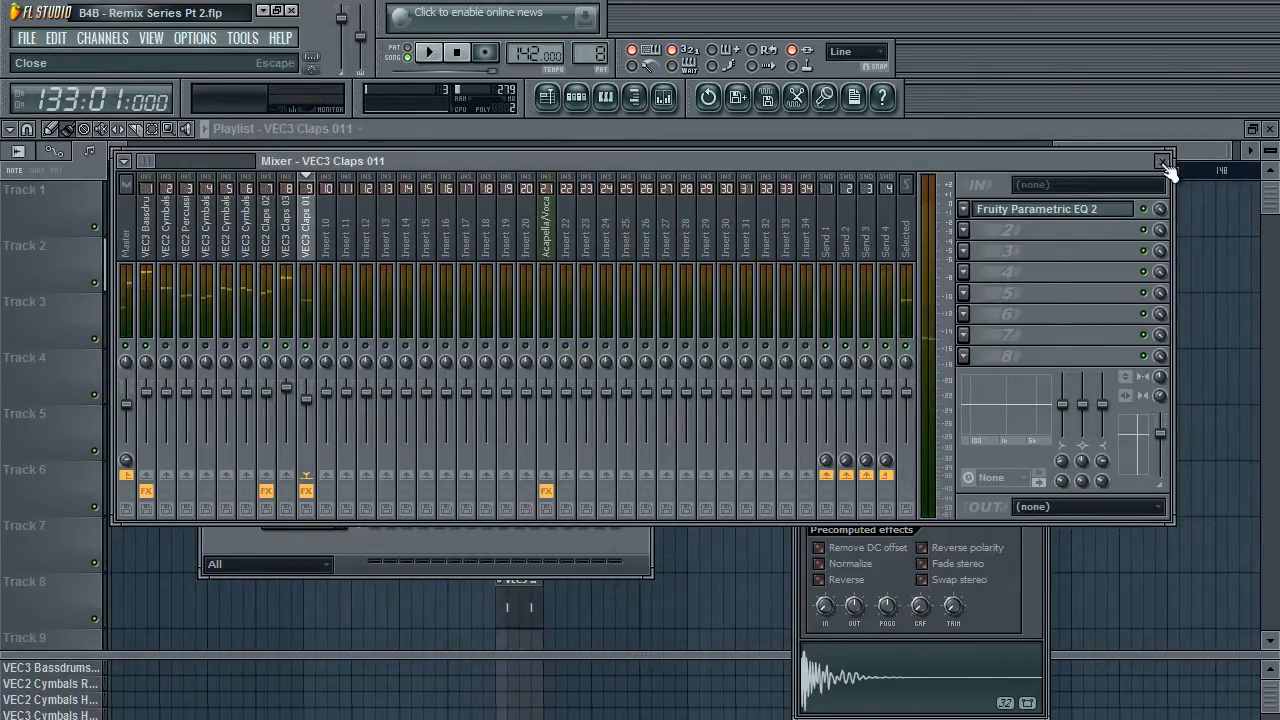
Close the channel settings and leftover plugin window behind the mixer, keeping the step sequencer and mixer open.
left_click(1162, 161)
left_click(1043, 178)
left_click(799, 184)
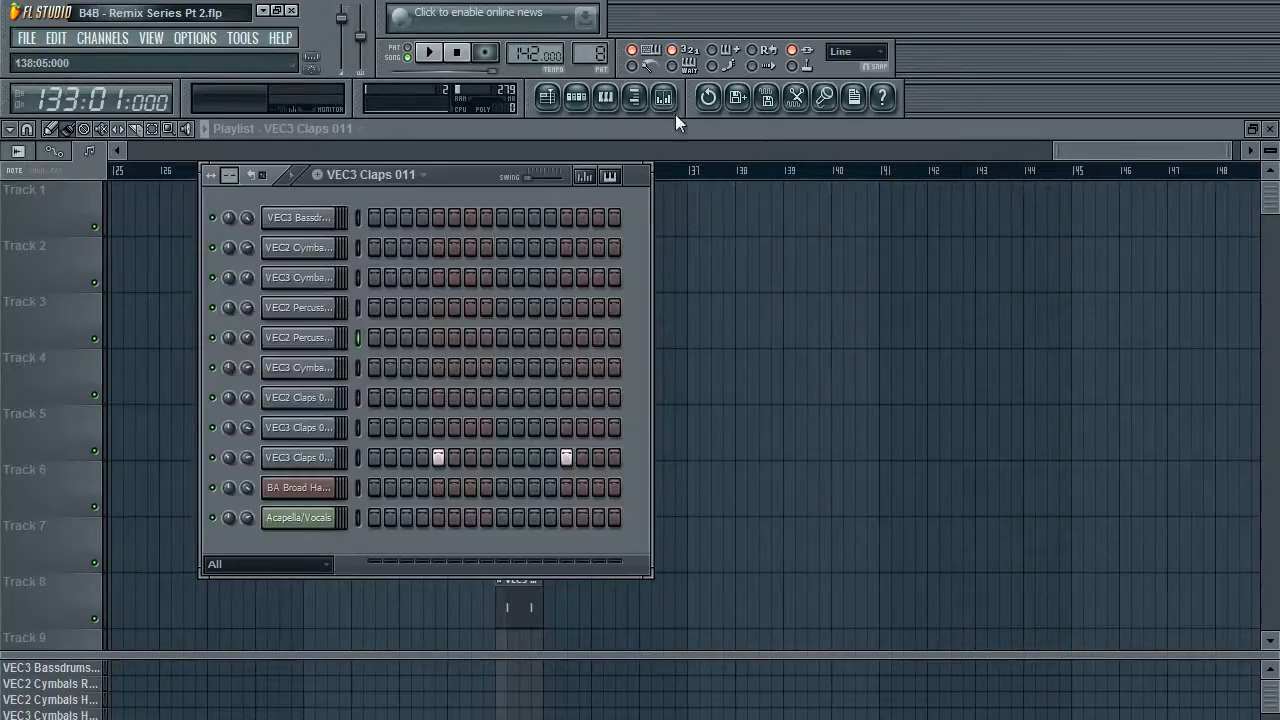
left_click(662, 104)
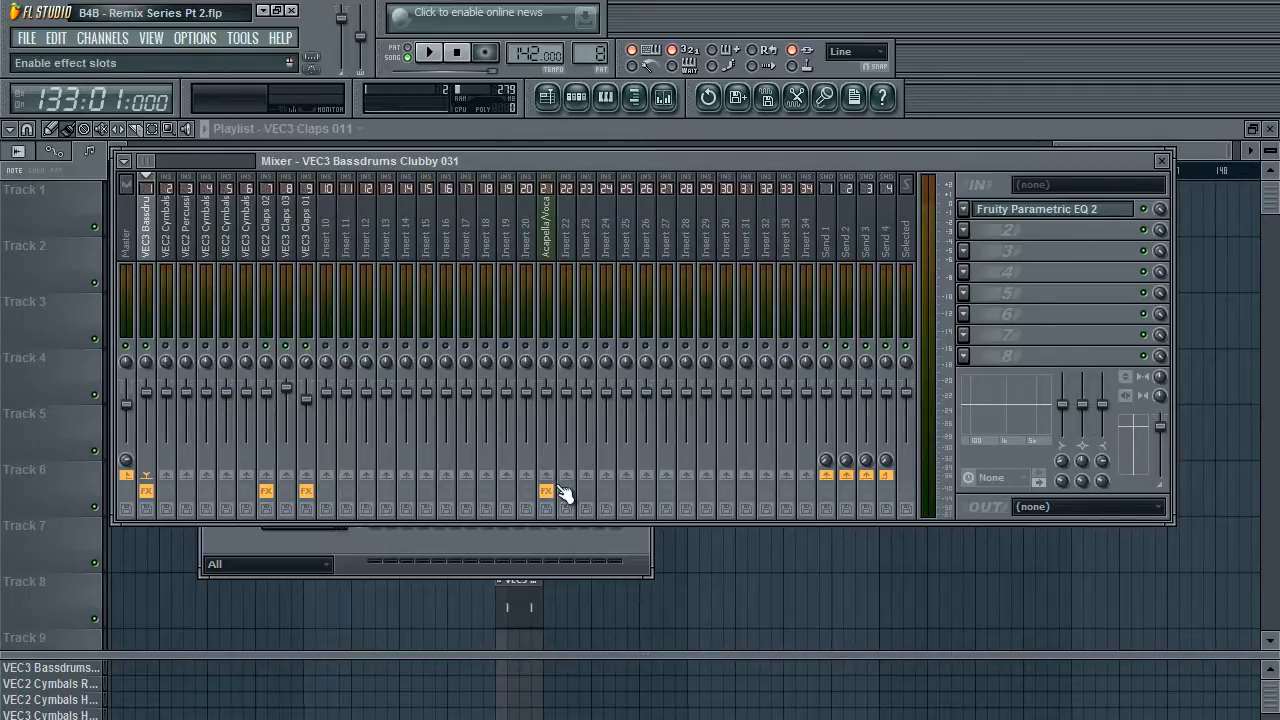
Review the effect slots of the clap and ride tracks and the equalizer curve on VEC3 Bassdrums Clubby 031.
left_click(268, 240)
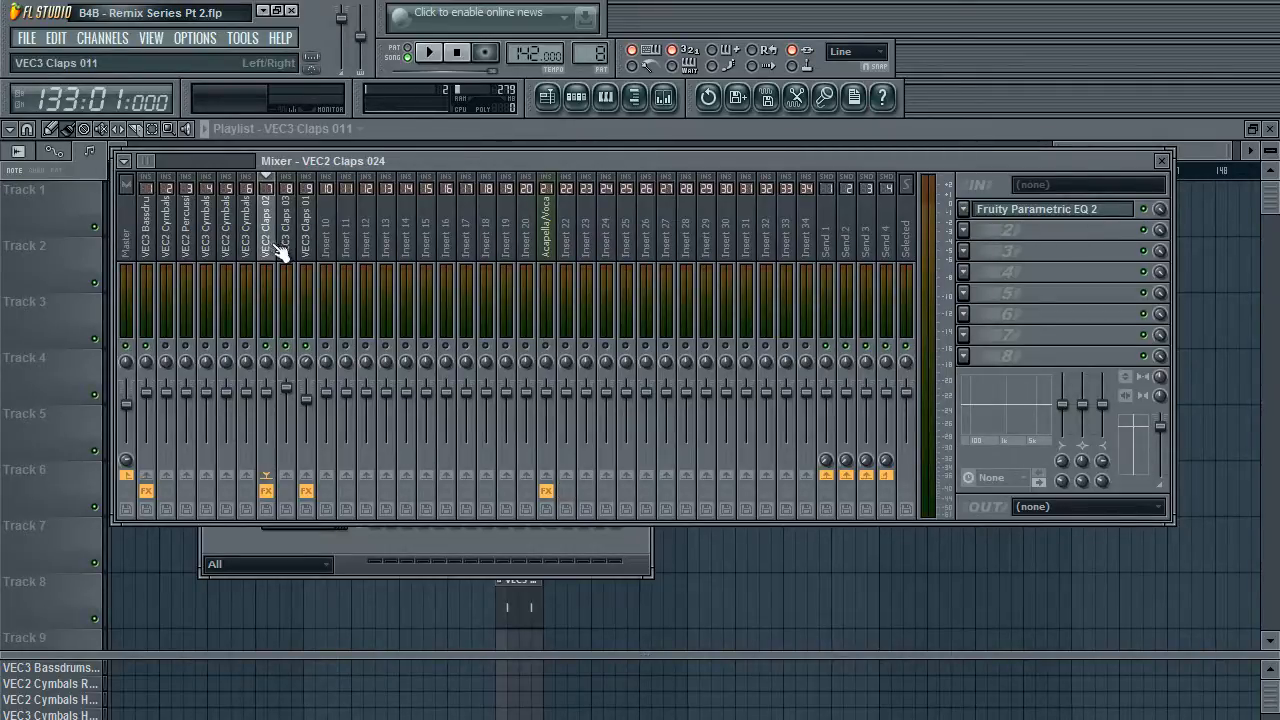
left_click(288, 250)
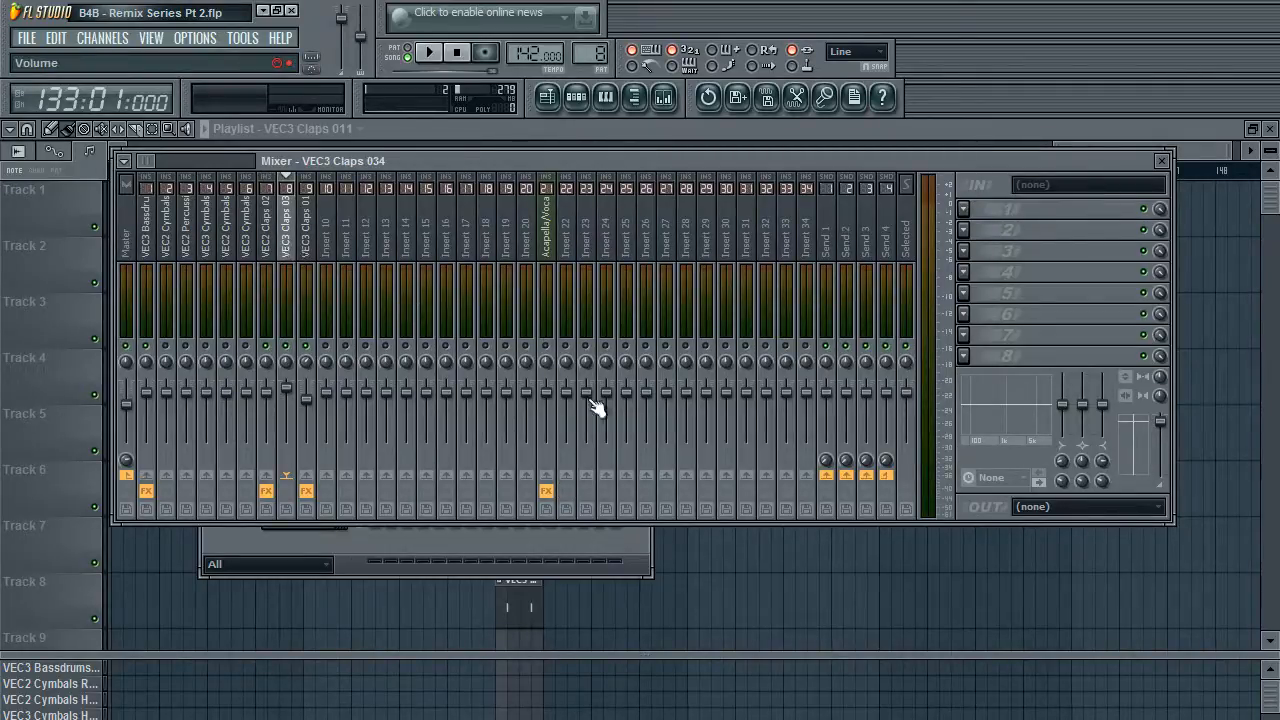
left_click(272, 250)
left_click(166, 230)
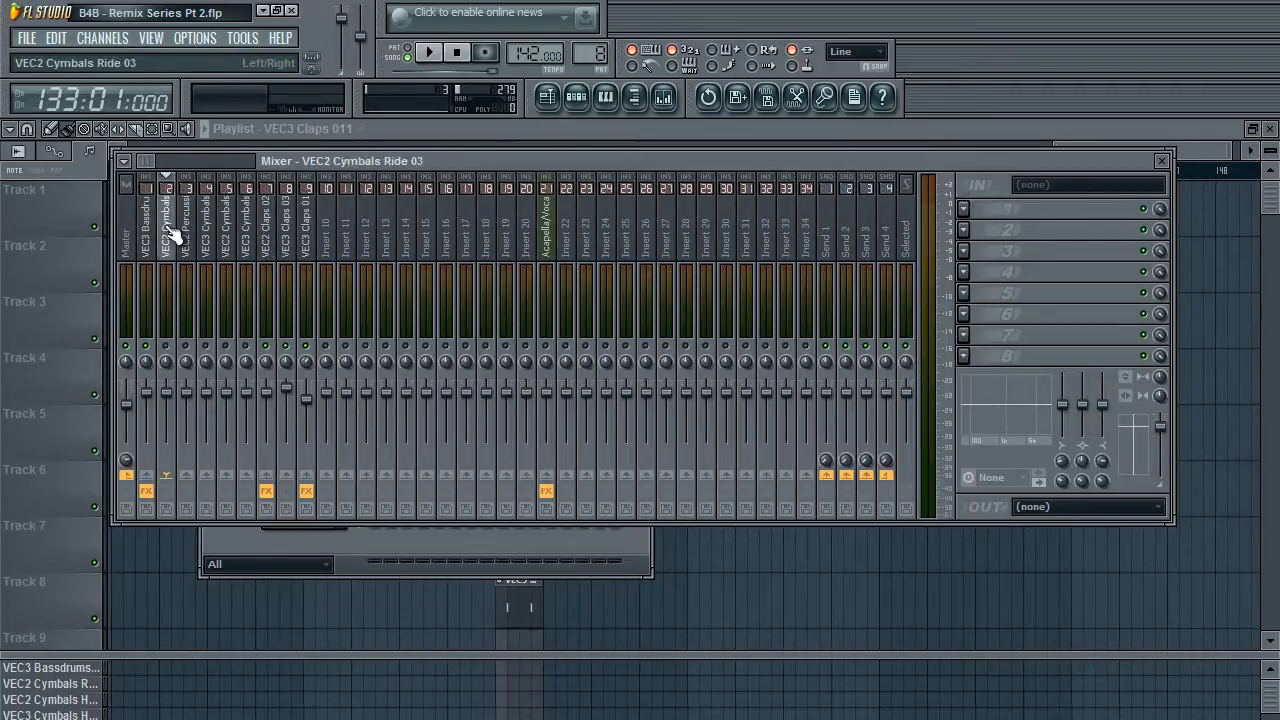
left_click(148, 230)
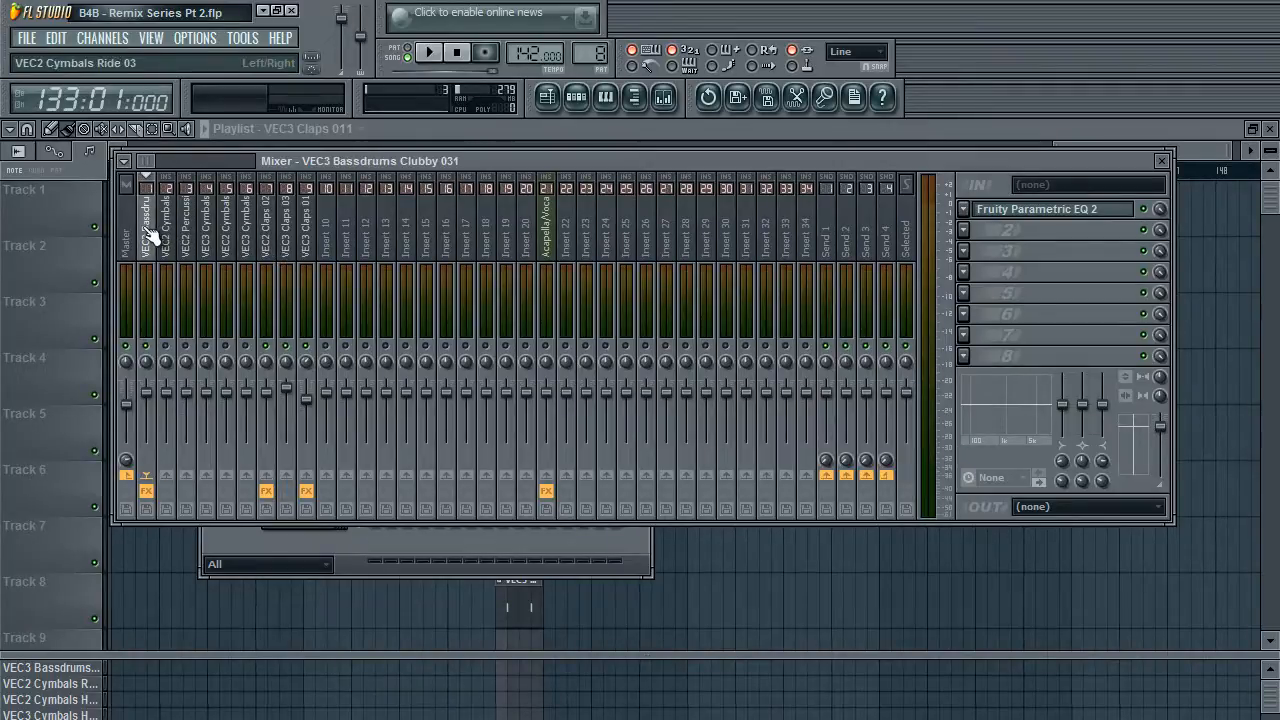
left_click(1036, 210)
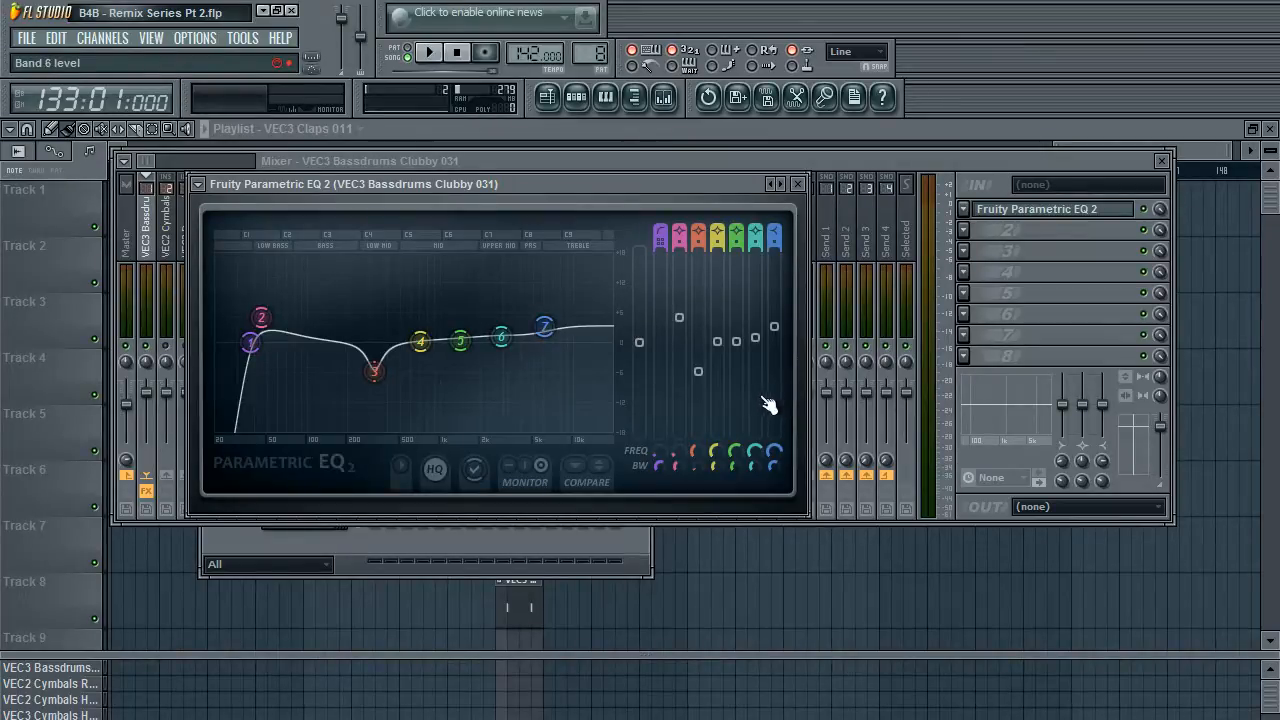
left_click(799, 185)
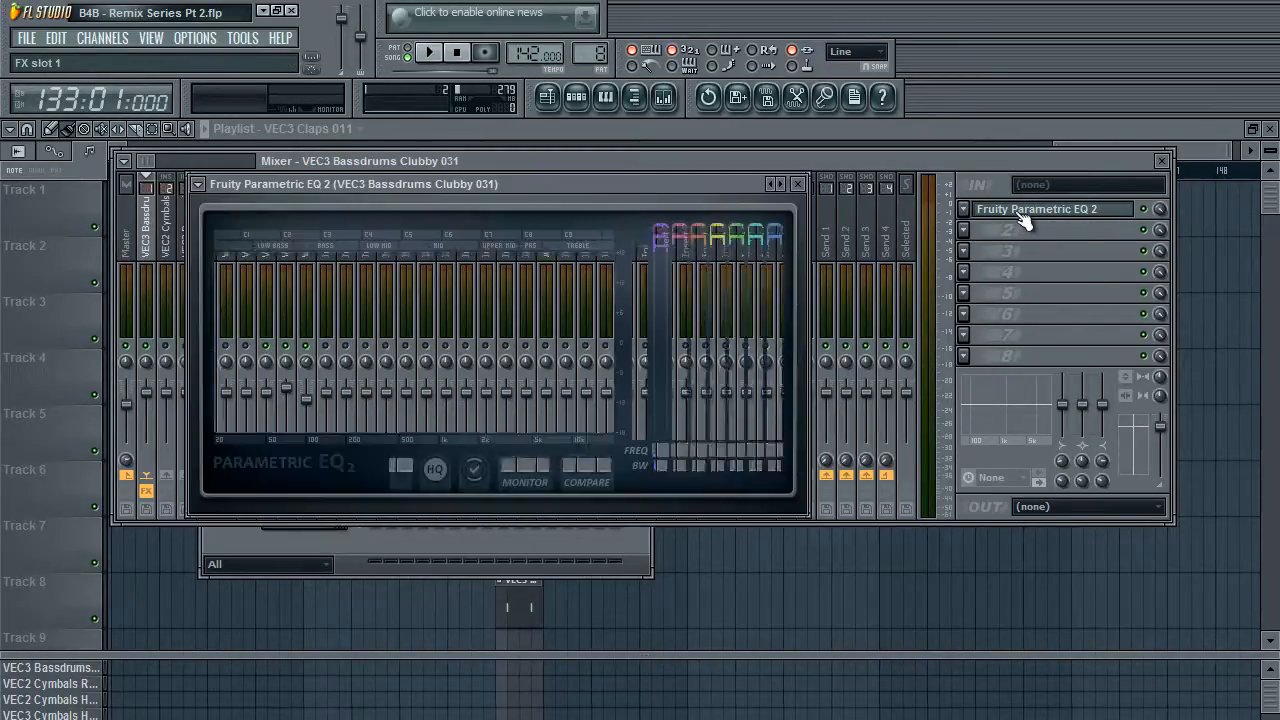
left_click(1020, 214)
left_click(1020, 214)
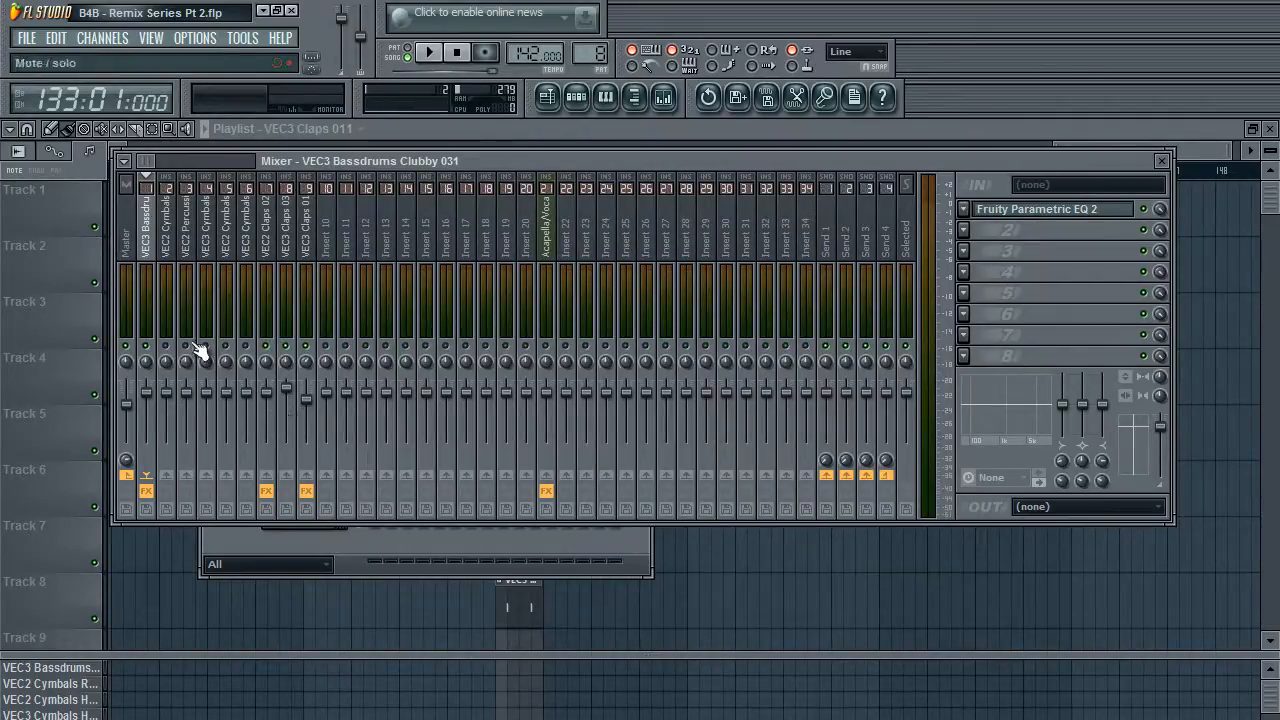
Load Fruity Parametric EQ 2 into the first effect slot of the VEC3 Cymbals HH Open 042 track, auditioning the loop.
left_click(213, 237)
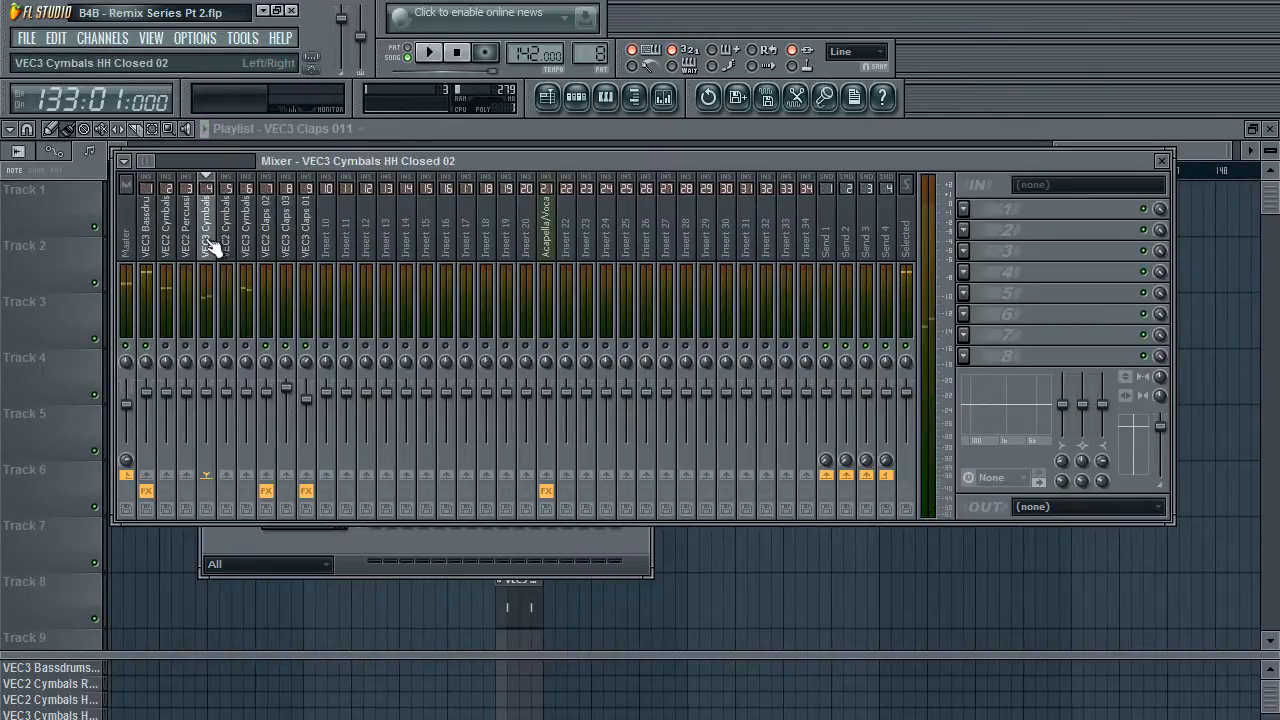
left_click(263, 255)
left_click(248, 260)
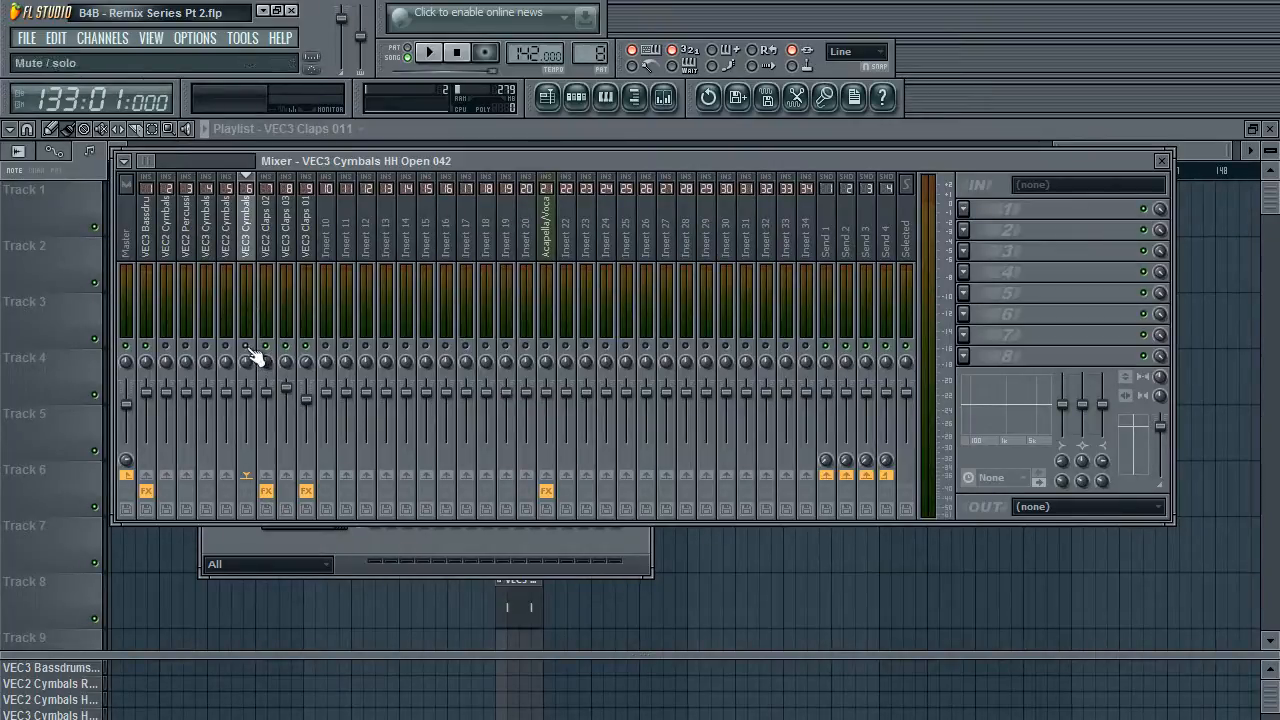
key("space")
key("space")
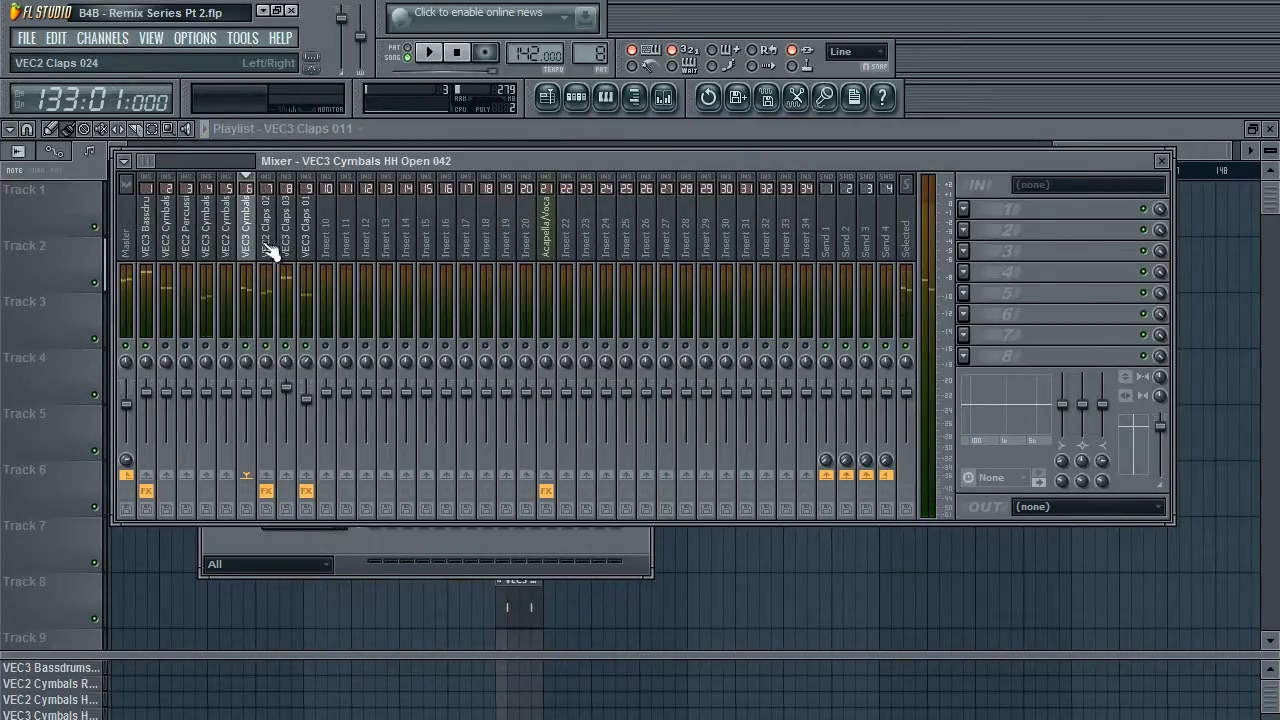
key("space")
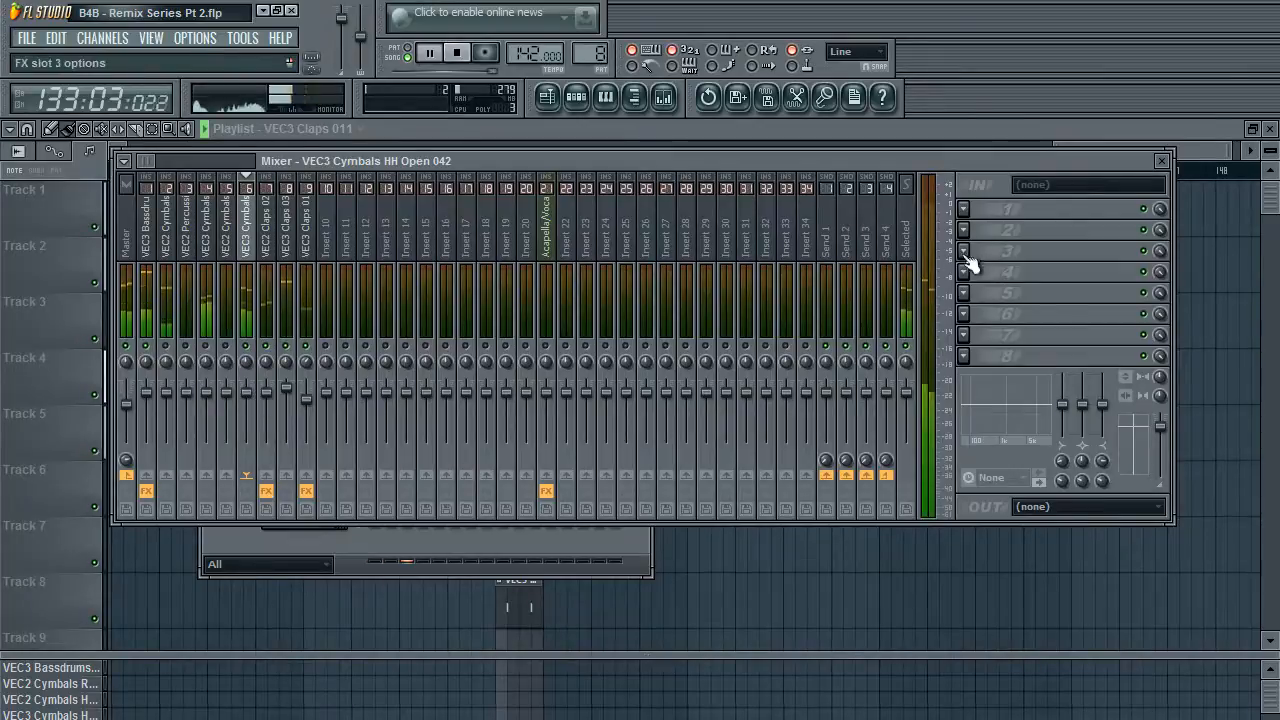
right_click(963, 212)
left_click(1022, 719)
key("space")
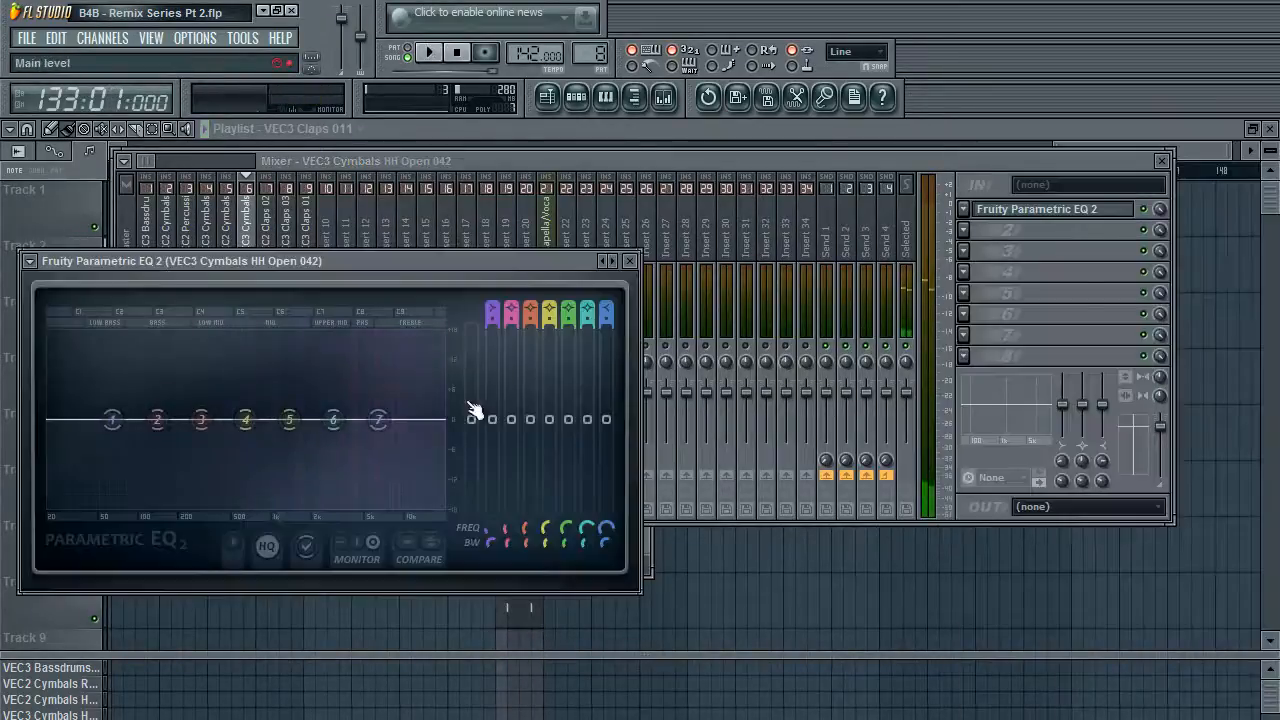
Raise the HH Open 042 equalizer's main level to 2.0 dB and set band 1 as a steep high pass just below band 4.
left_click_drag(460, 265, 556, 205)
mouse_move(580, 368)
left_mouse_down()
mouse_move(594, 206)
mouse_move(566, 276)
mouse_move(581, 376)
left_mouse_up()
key("space")
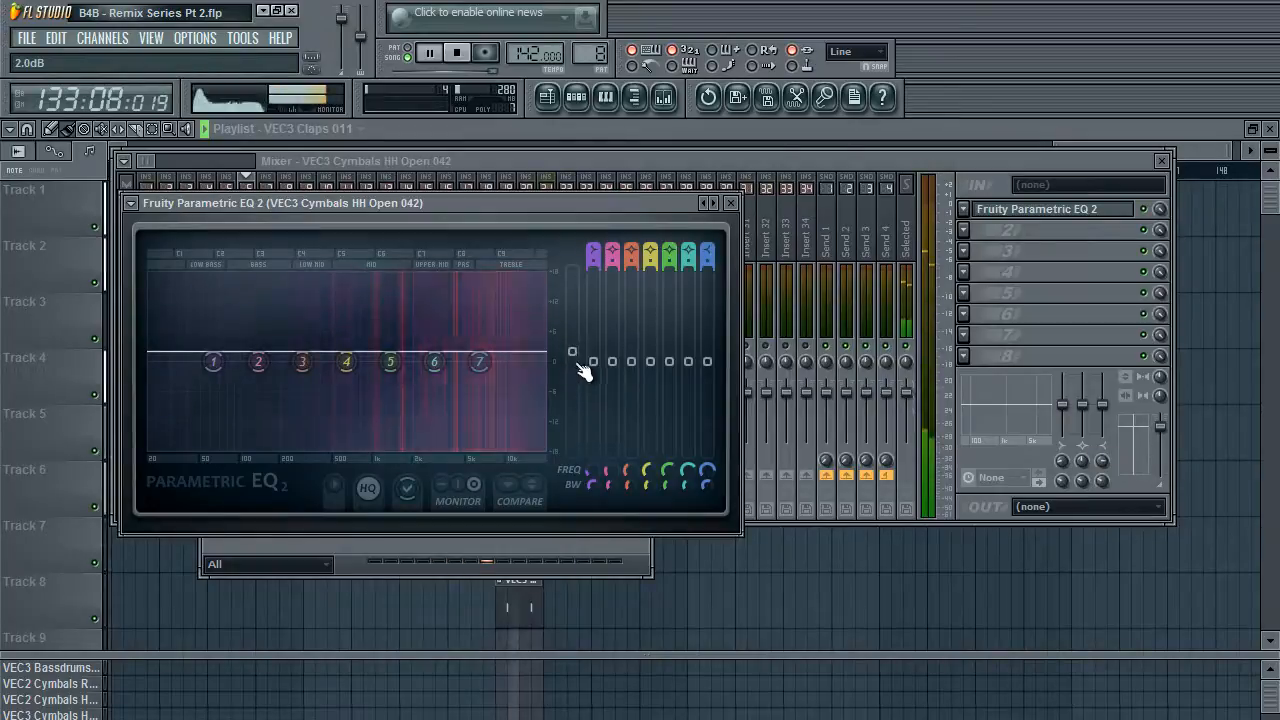
mouse_move(593, 251)
left_mouse_down()
mouse_move(593, 264)
mouse_move(593, 244)
left_mouse_up()
left_click_drag(280, 398, 385, 385)
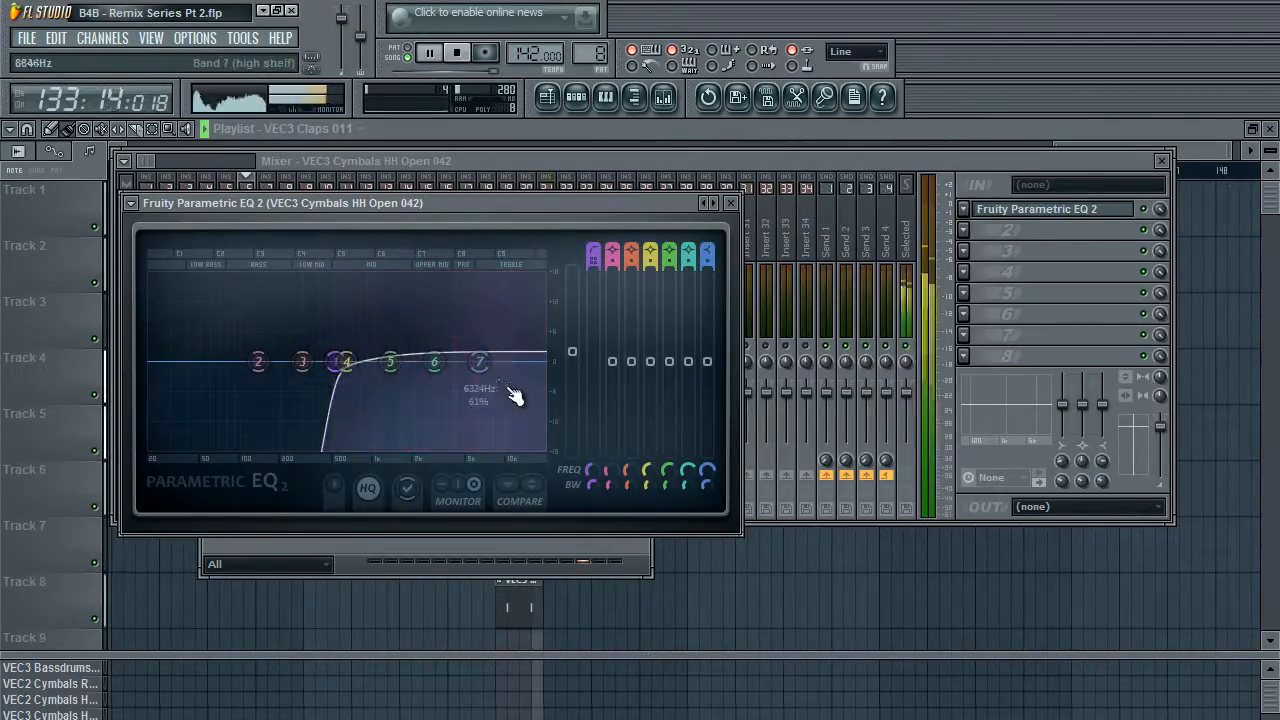
Boost the HH Open 042 band 7 high shelf 3.6 dB at 5677 Hz and add a slight, narrowed band 5 boost.
left_click_drag(482, 363, 497, 346)
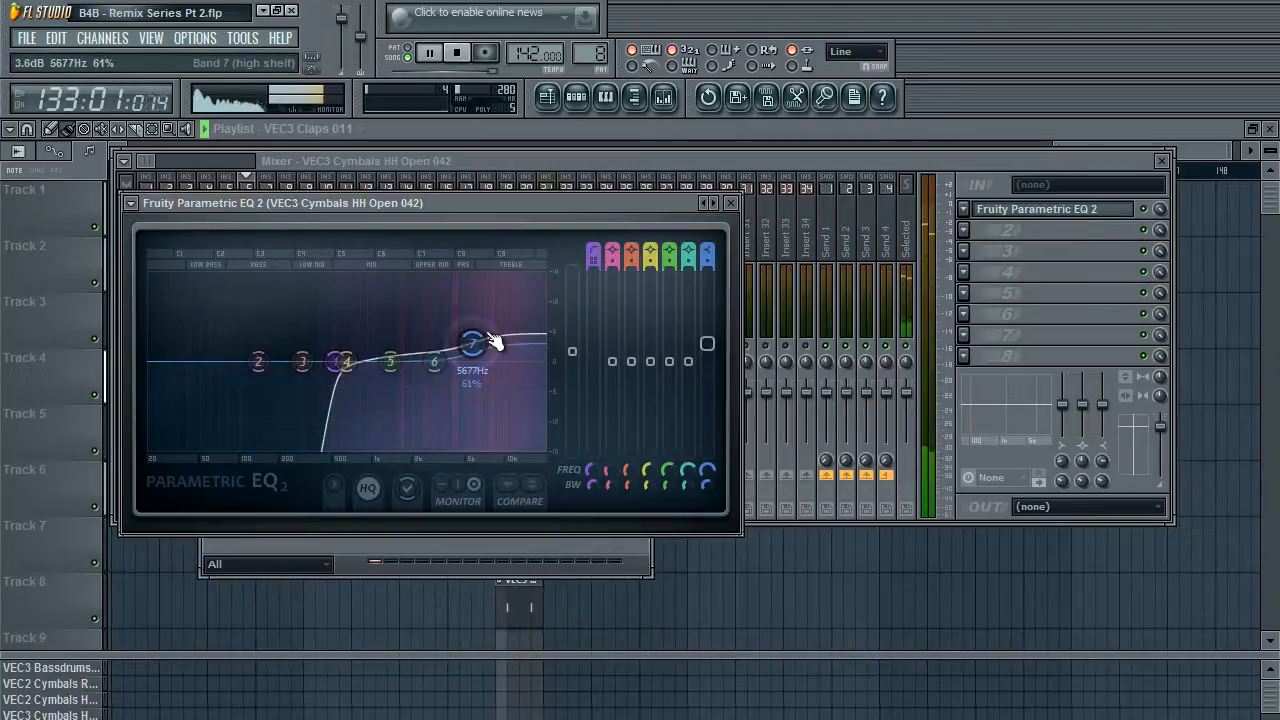
left_click_drag(398, 372, 404, 322)
left_click_drag(669, 485, 661, 526)
left_click_drag(406, 325, 413, 388)
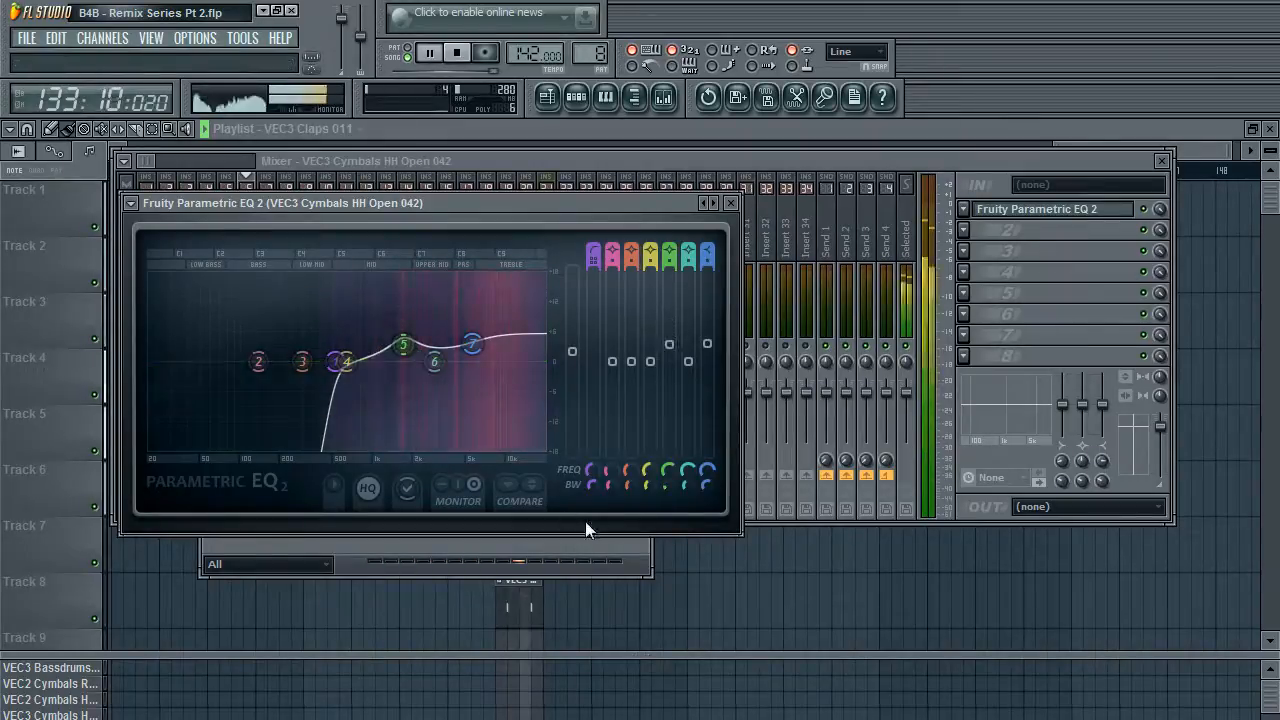
left_click(731, 203)
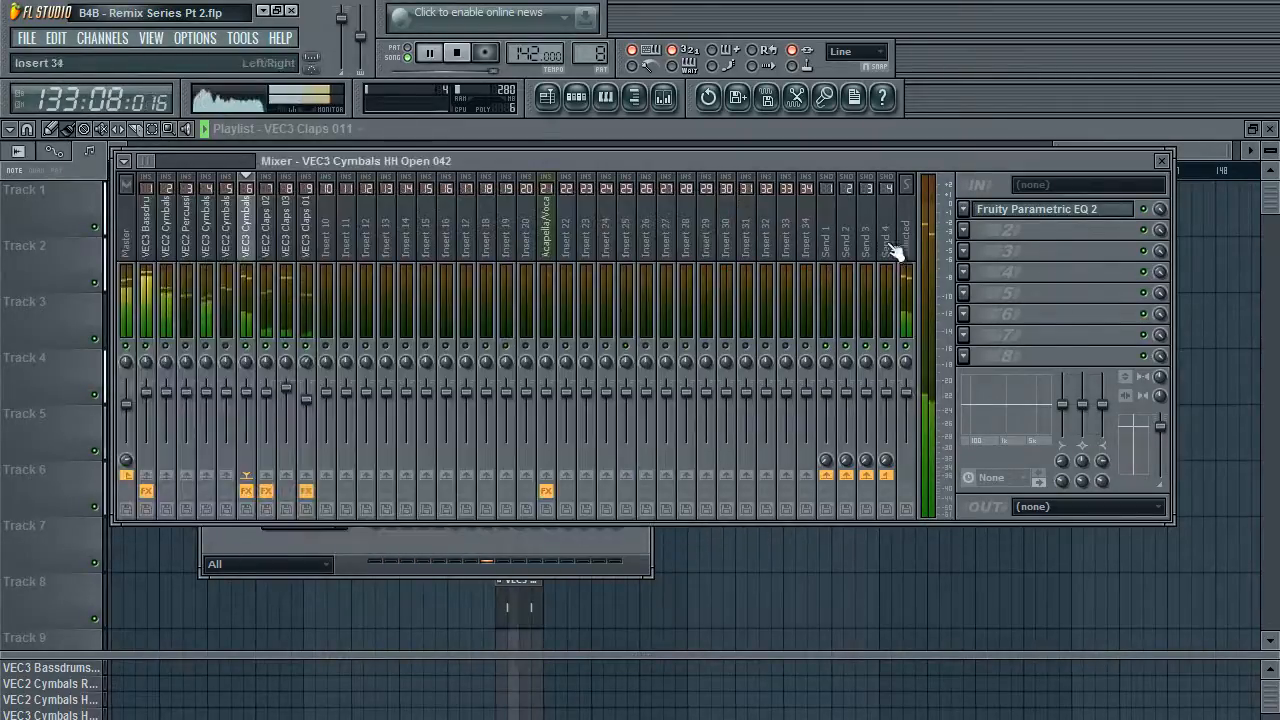
Load Fruity Flanger into the second effect slot of VEC3 Cymbals HH Open 042 with the Classic flanger preset and audition it.
left_click(963, 230)
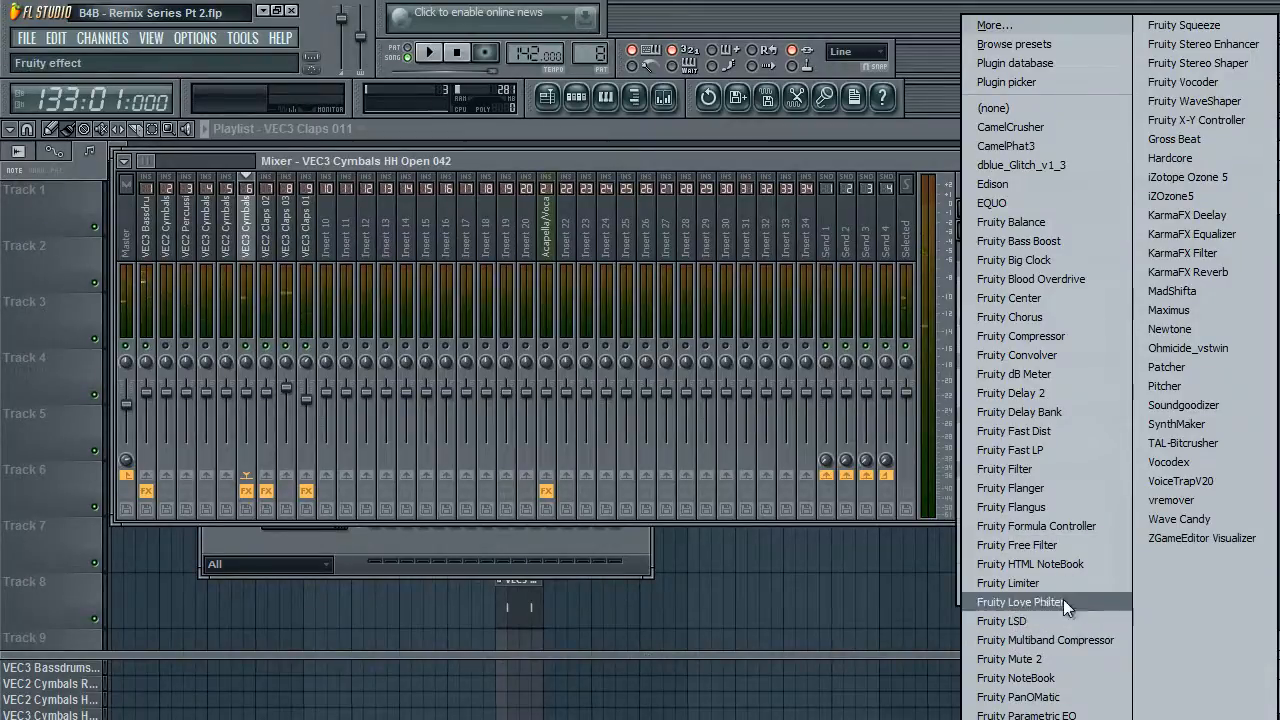
left_click(1058, 488)
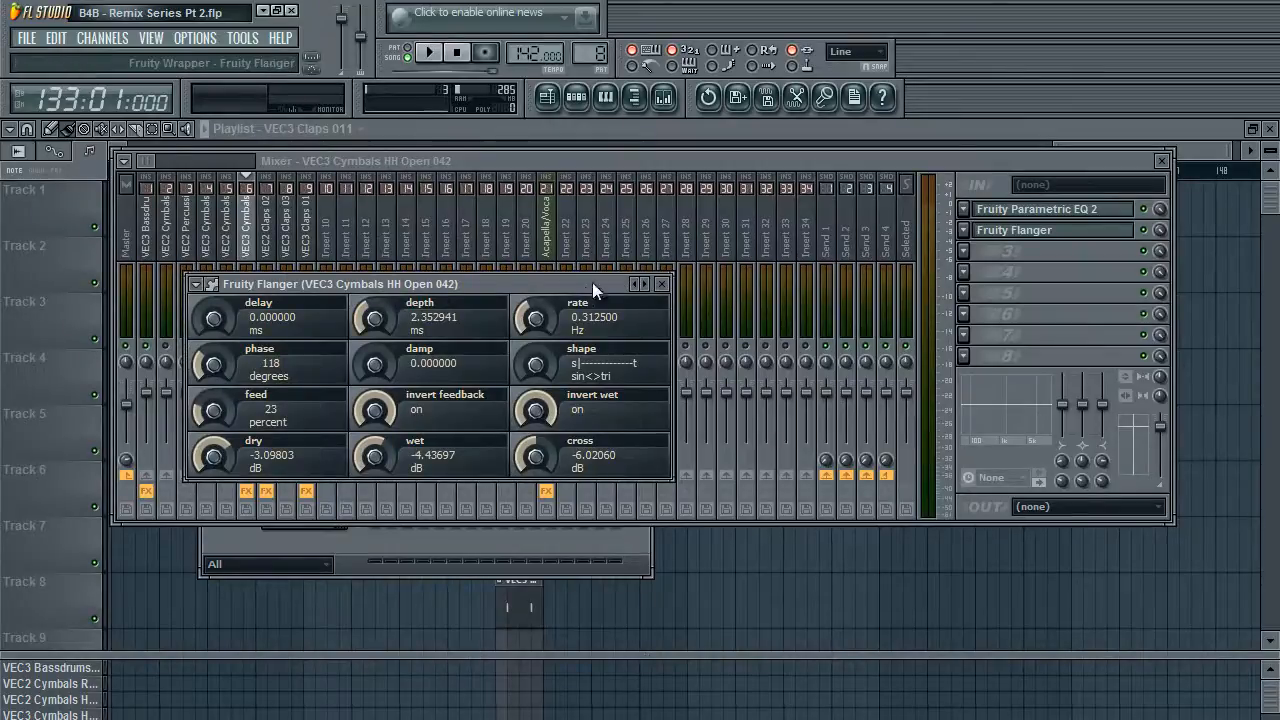
left_click_drag(592, 282, 752, 224)
right_click(810, 220)
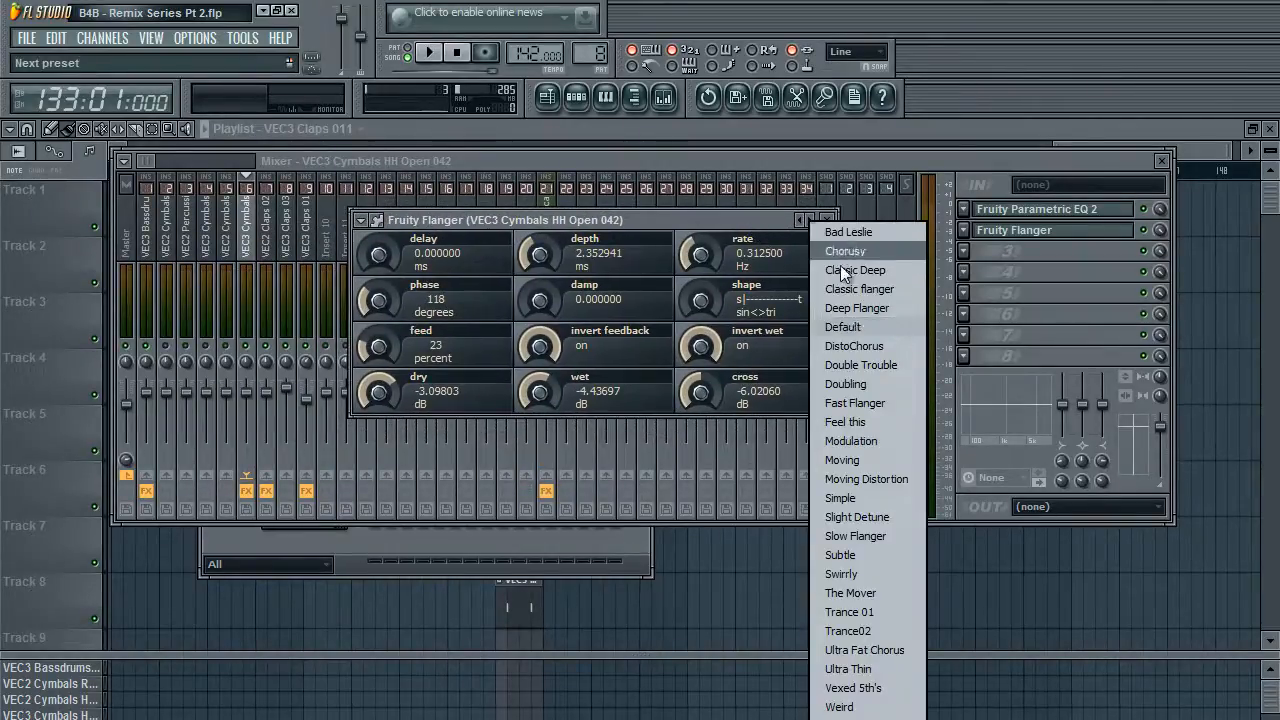
left_click(896, 289)
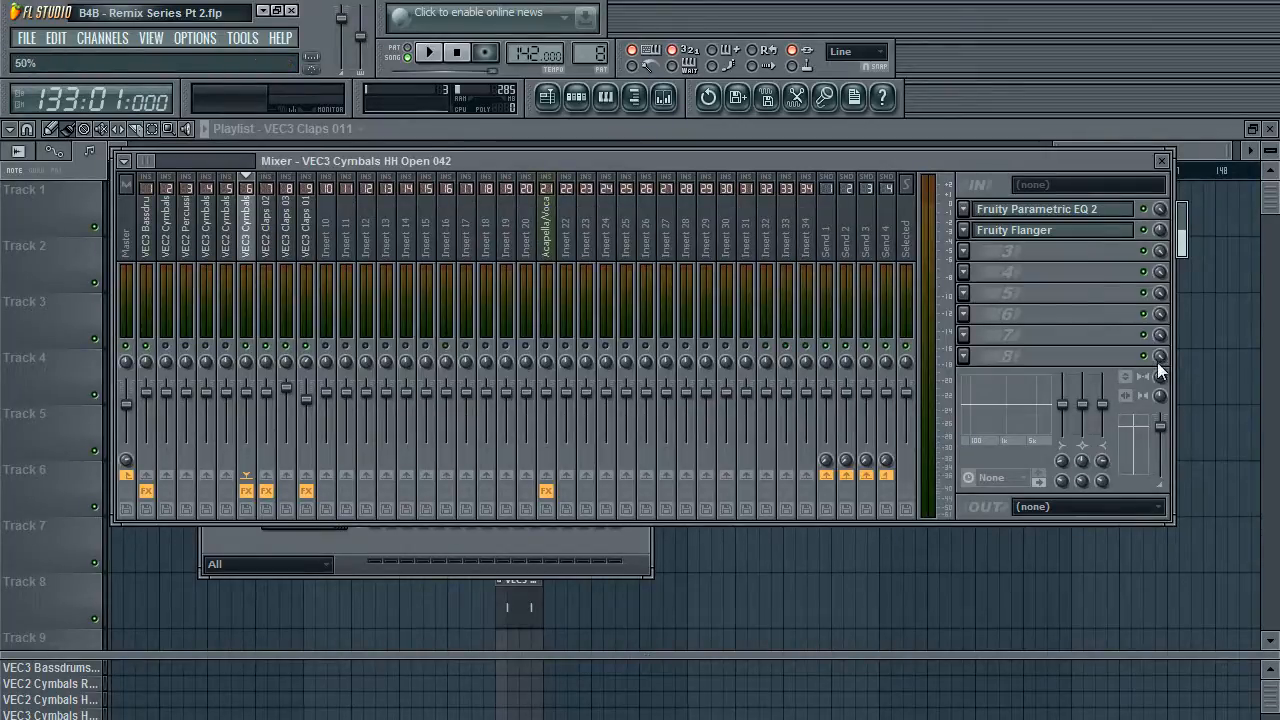
key("space")
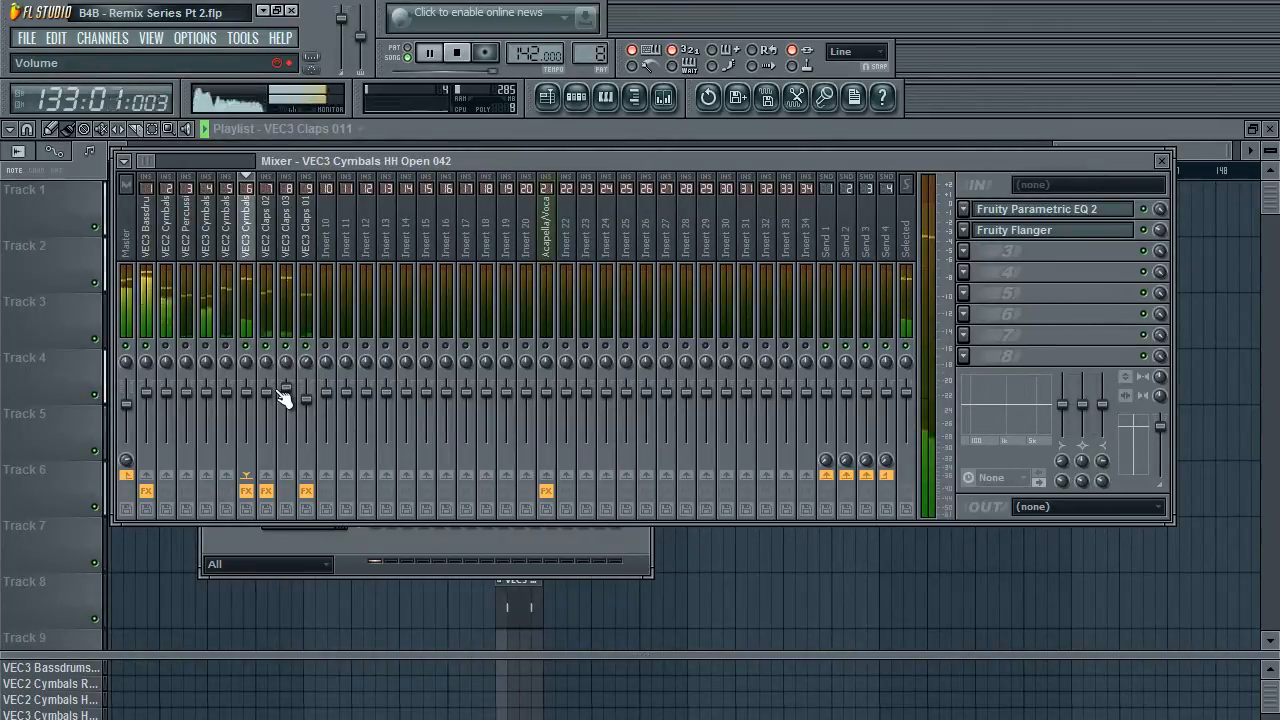
key("space")
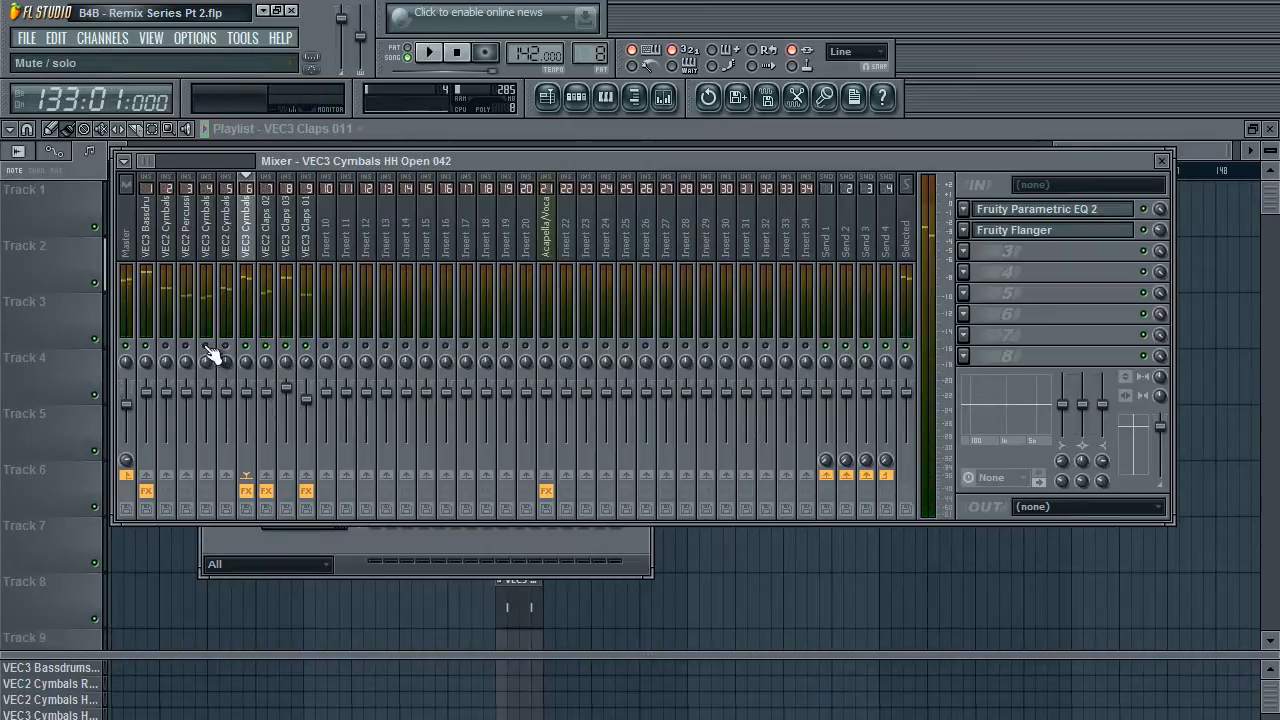
Load Fruity Parametric EQ 2 into the first effect slot of the VEC3 Cymbals HH Closed 02 track while the loop plays.
key("space")
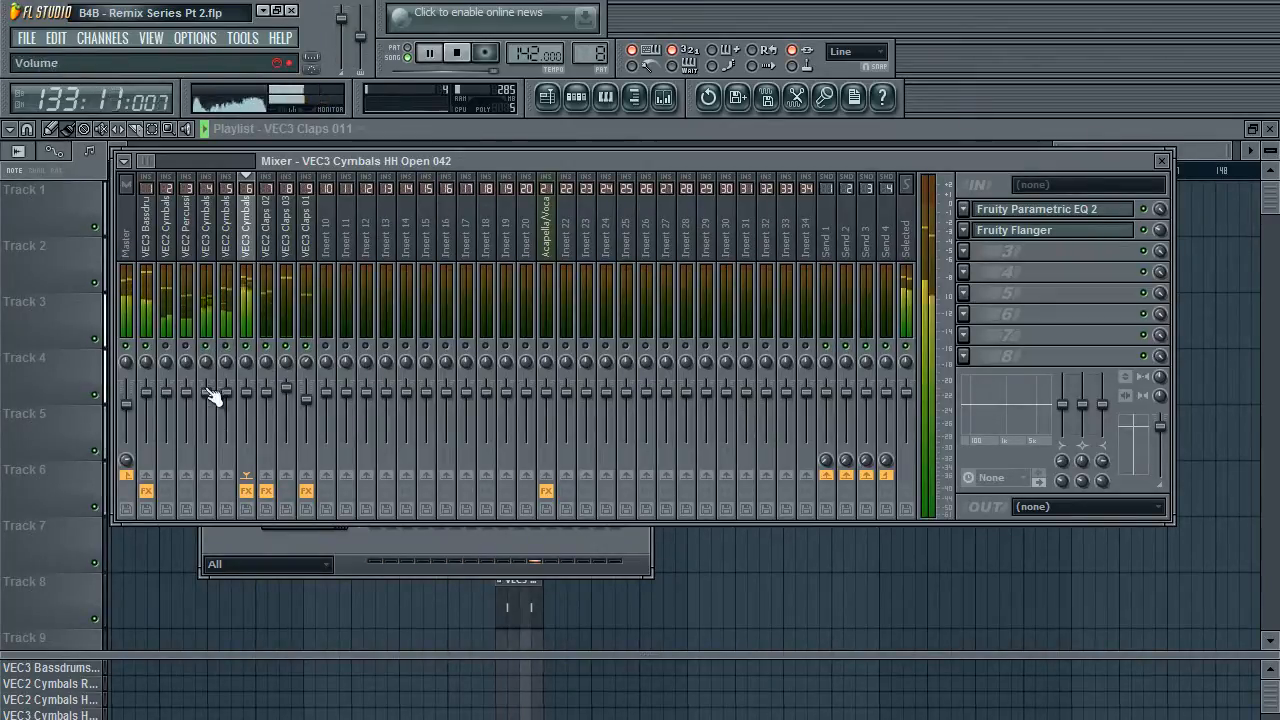
left_click(208, 245)
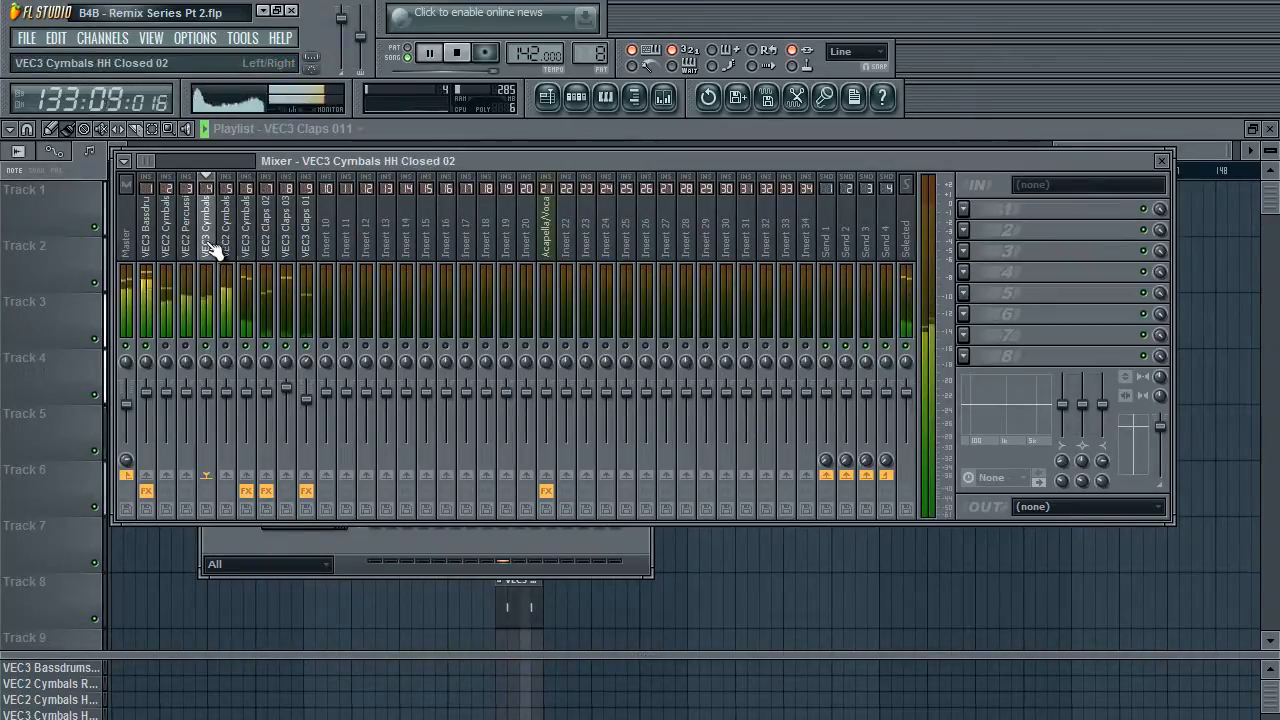
left_click(999, 208)
left_click(1030, 714)
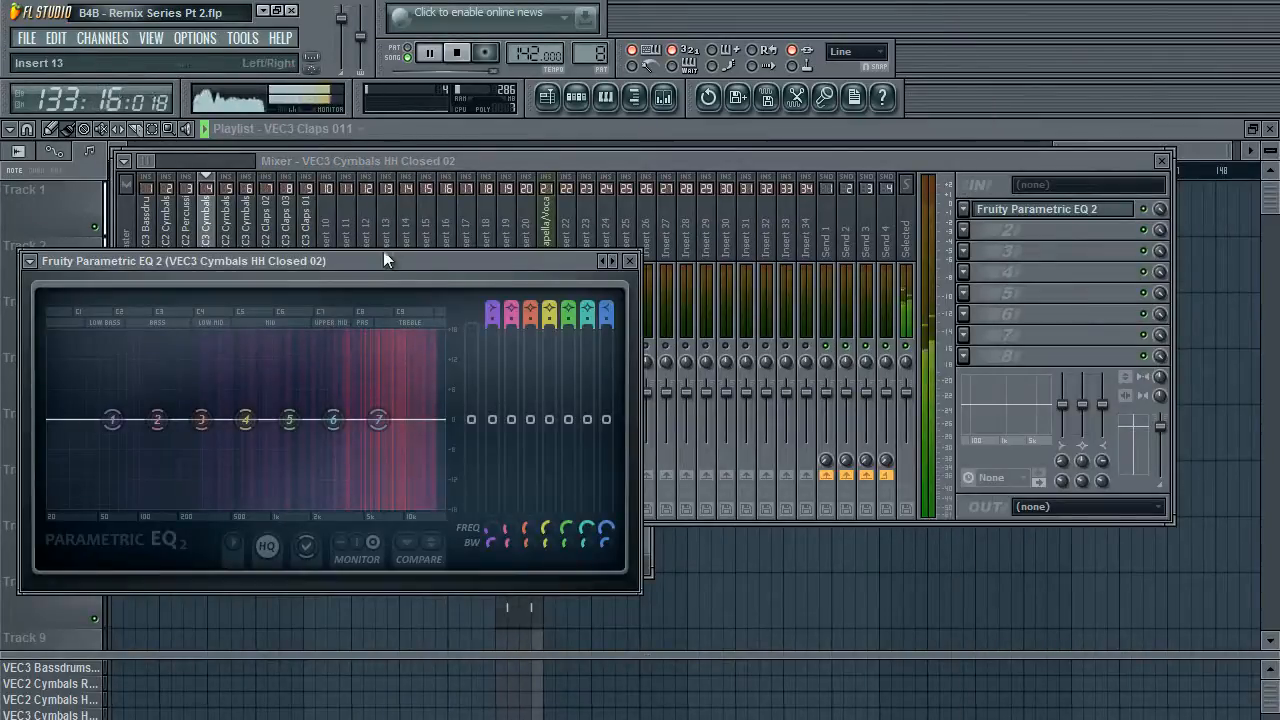
left_click_drag(385, 259, 465, 216)
Raise the HH Closed 02 equalizer's main level and set band 1 as a high pass between bands 4 and 5, adjusting its slope order.
left_click_drag(550, 376, 562, 328)
left_click_drag(567, 266, 564, 317)
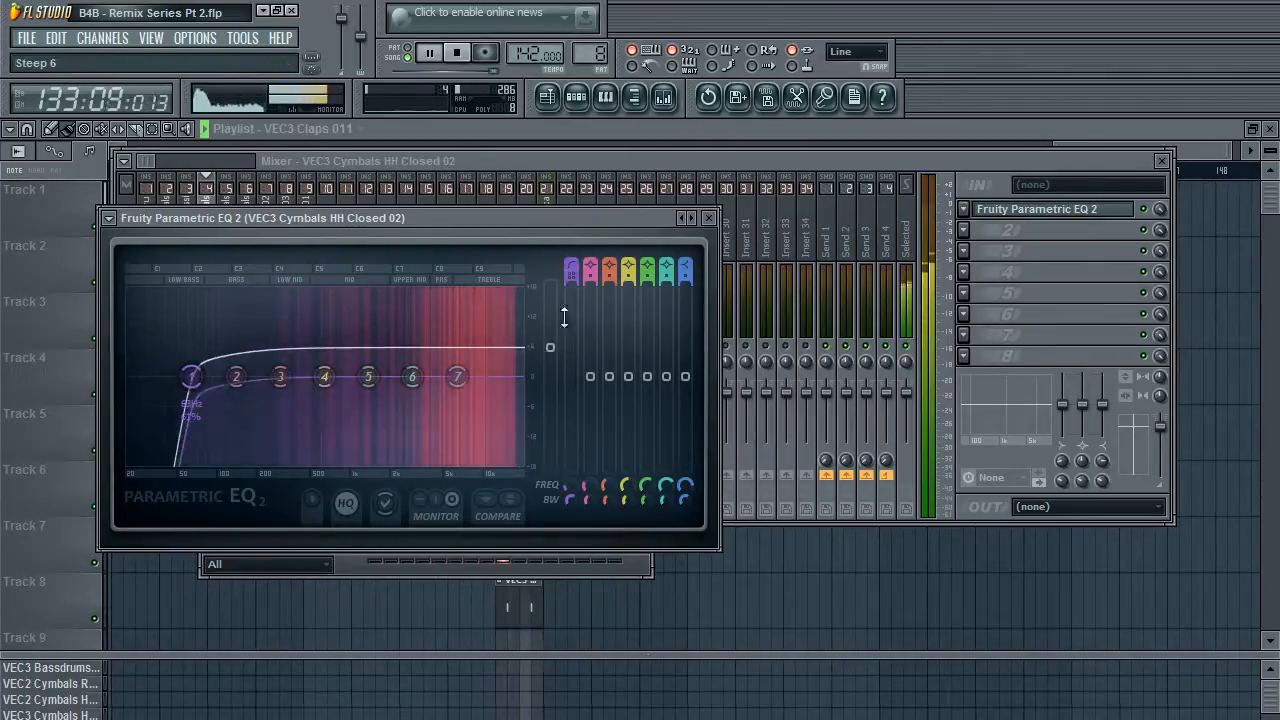
left_click_drag(191, 376, 403, 385)
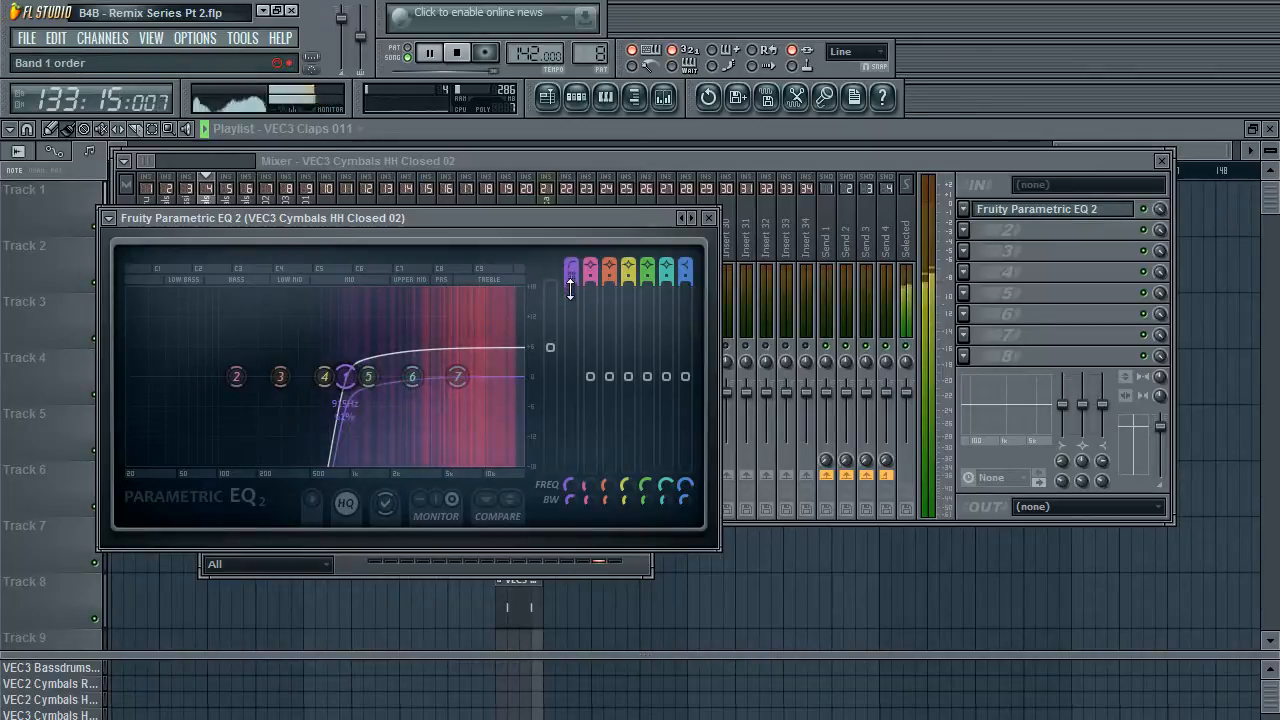
left_click_drag(570, 289, 569, 238)
Give the HH Closed 02 band 7 high shelf a slight boost around 10 kHz and set the band 1 cutoff just below band 5.
mouse_move(498, 377)
left_mouse_down()
mouse_move(511, 376)
mouse_move(484, 374)
left_mouse_up()
left_click_drag(353, 383, 391, 385)
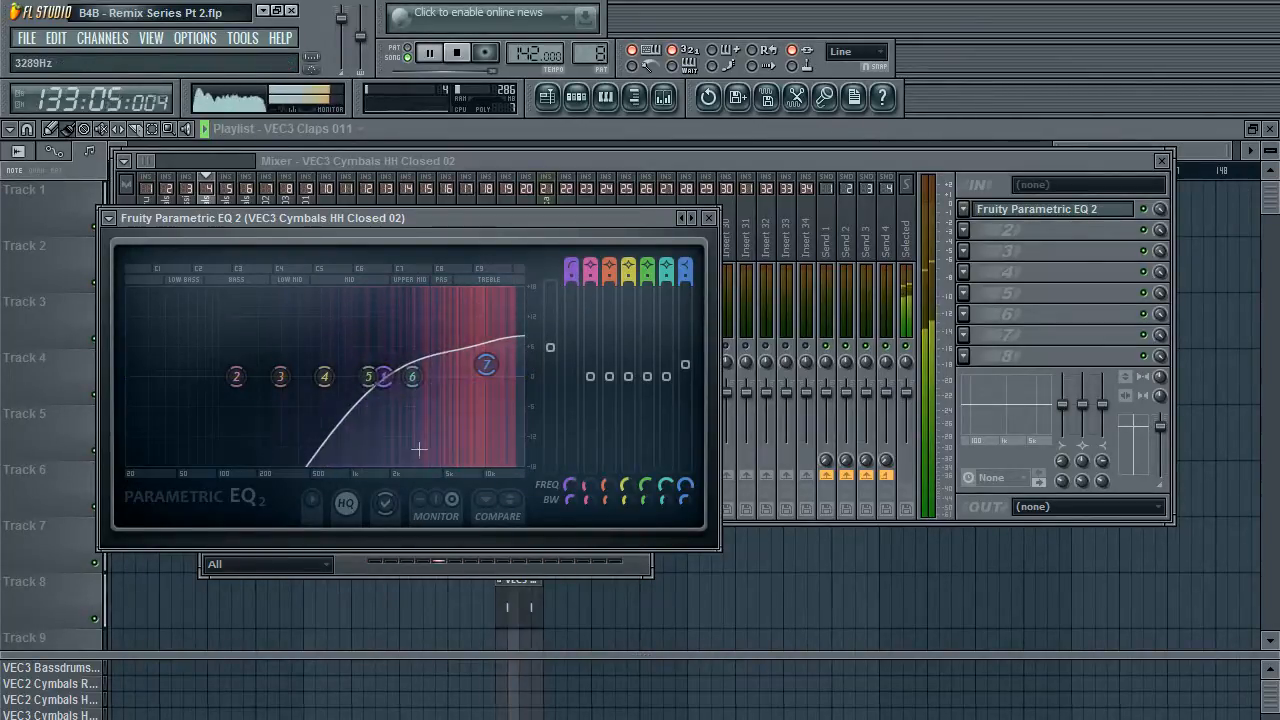
left_click_drag(486, 384, 486, 396)
left_click_drag(391, 377, 361, 378)
left_click_drag(489, 381, 489, 371)
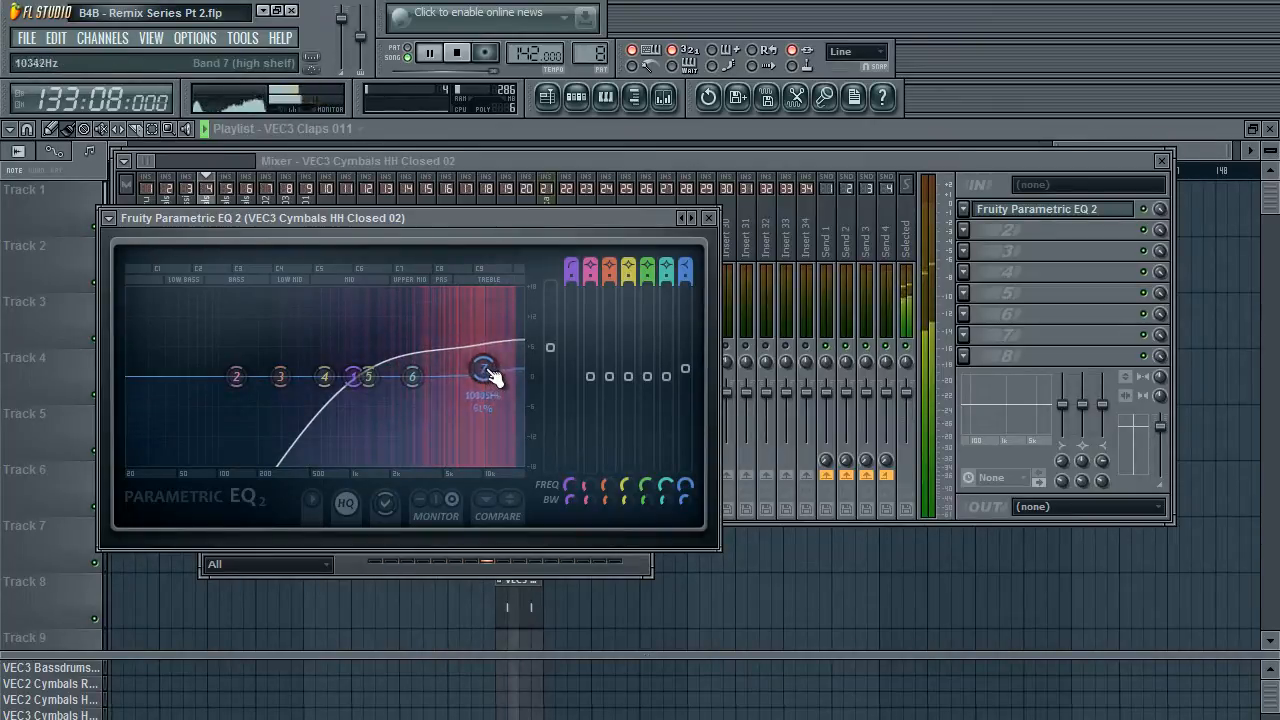
left_click(708, 218)
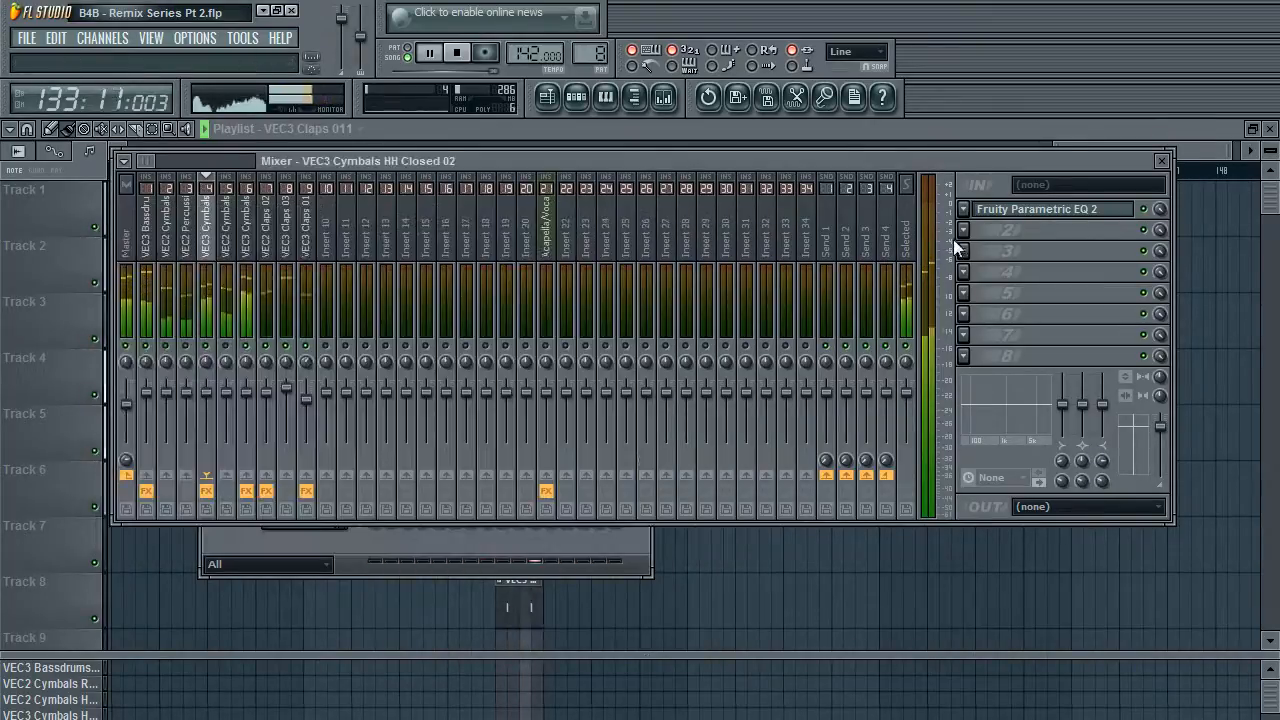
Load Fruity PanOMatic into the second effect slot of the VEC3 Cymbals HH Closed 02 track and audition the loop.
key("space")
left_click(961, 249)
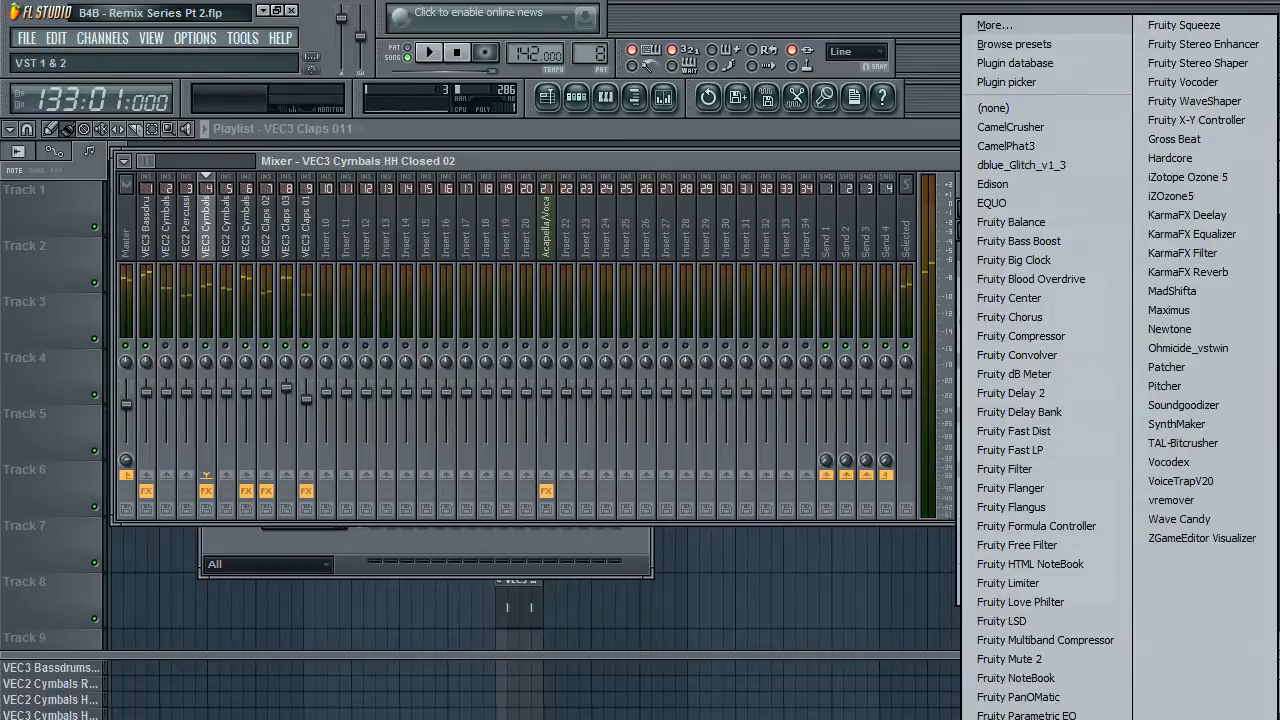
left_click(1020, 697)
left_click_drag(226, 312, 545, 221)
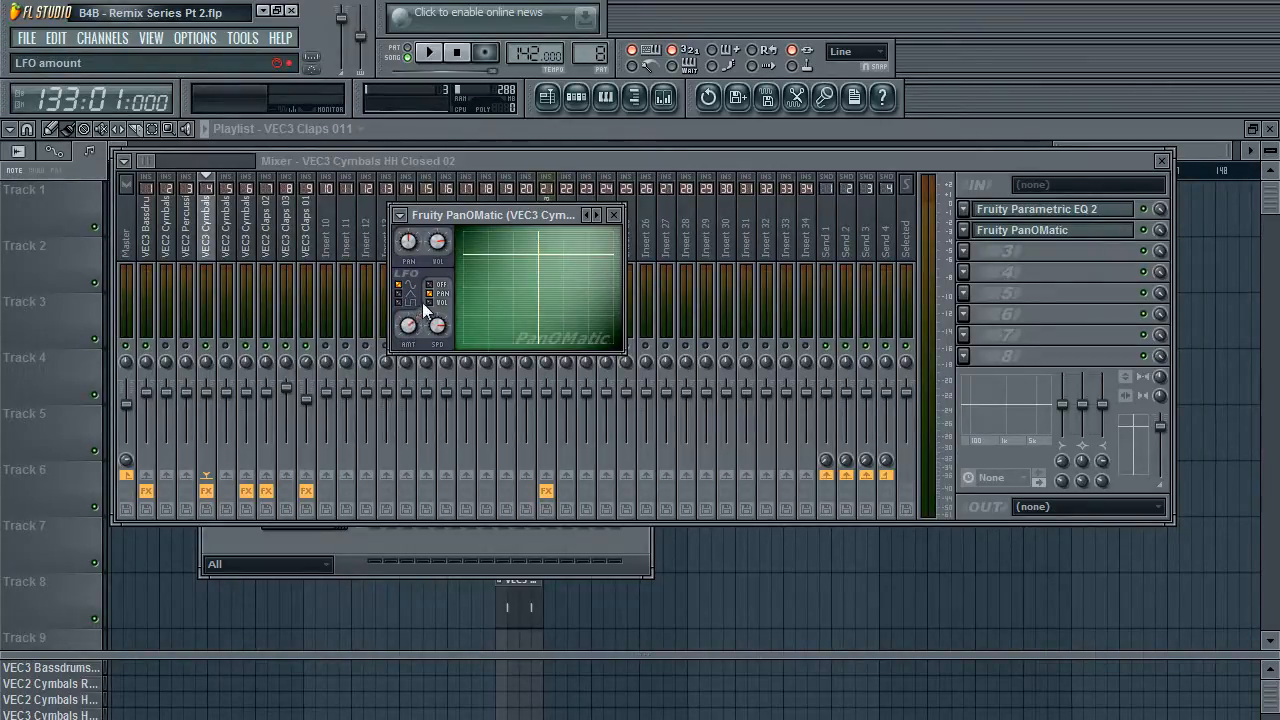
key("space")
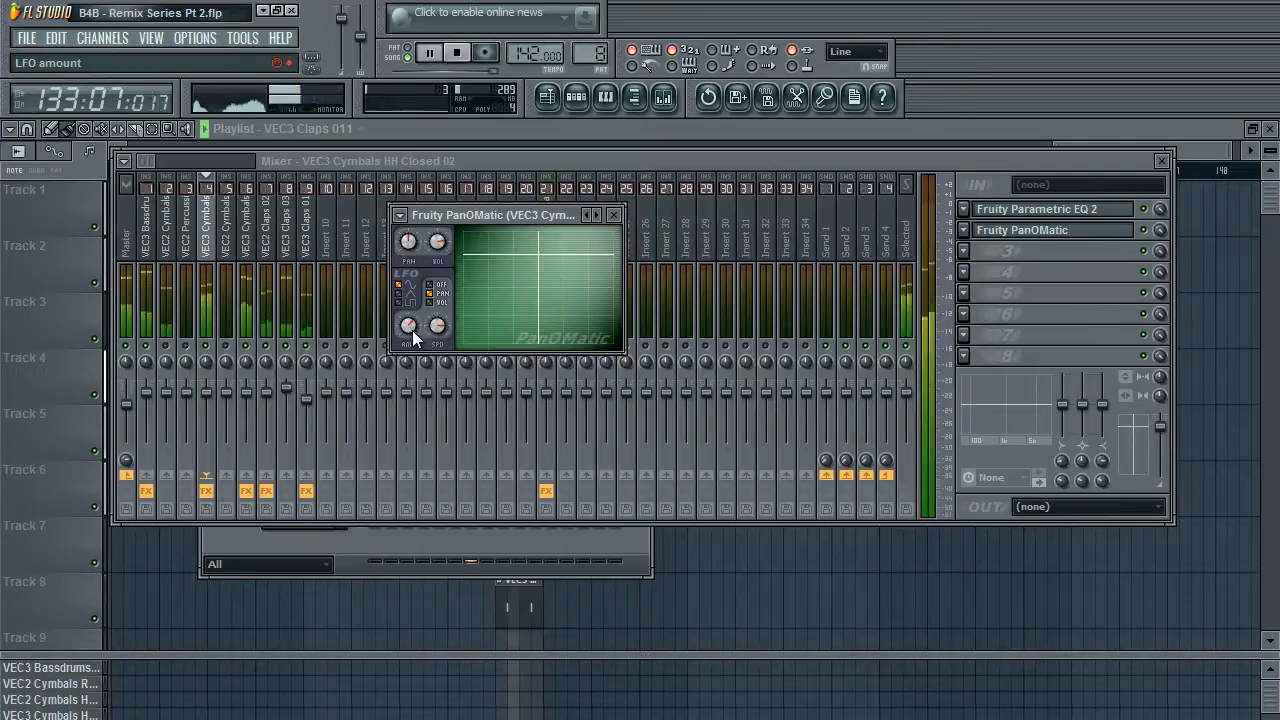
left_click(620, 228)
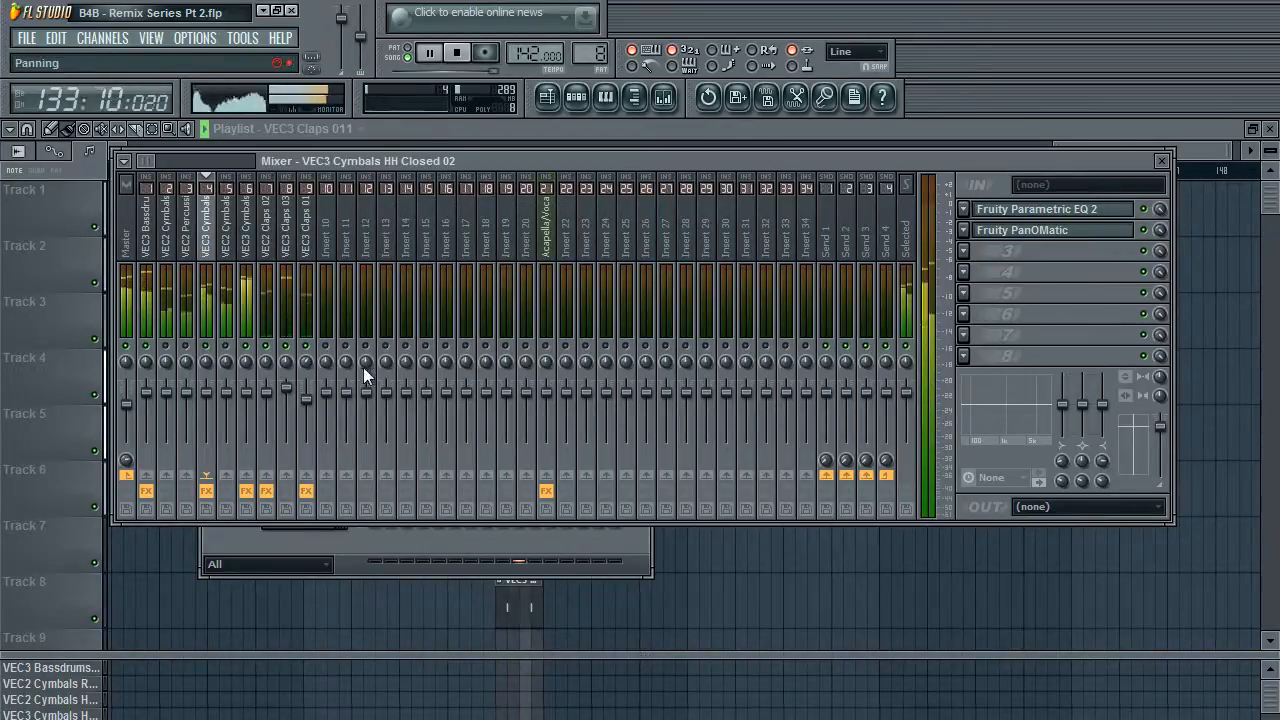
key("space")
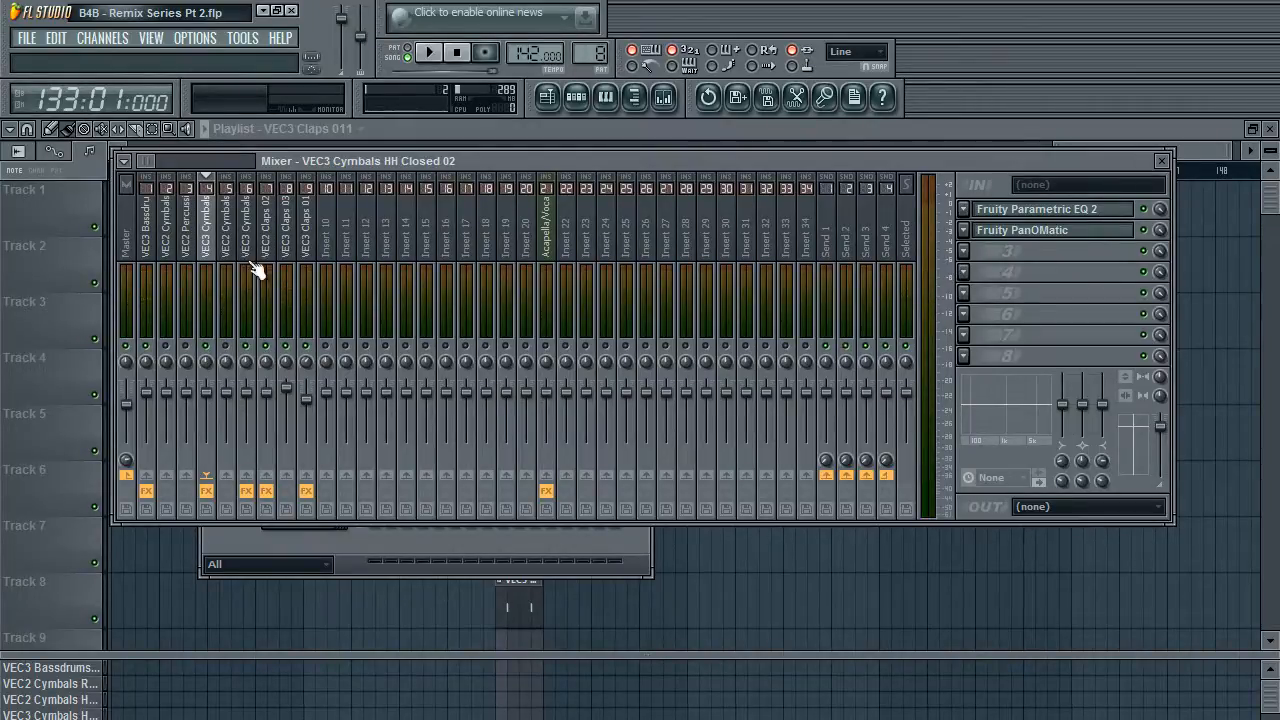
Audition the loop while reviewing the effect slots of the HH Open 042 and clap tracks.
key("space")
key("space")
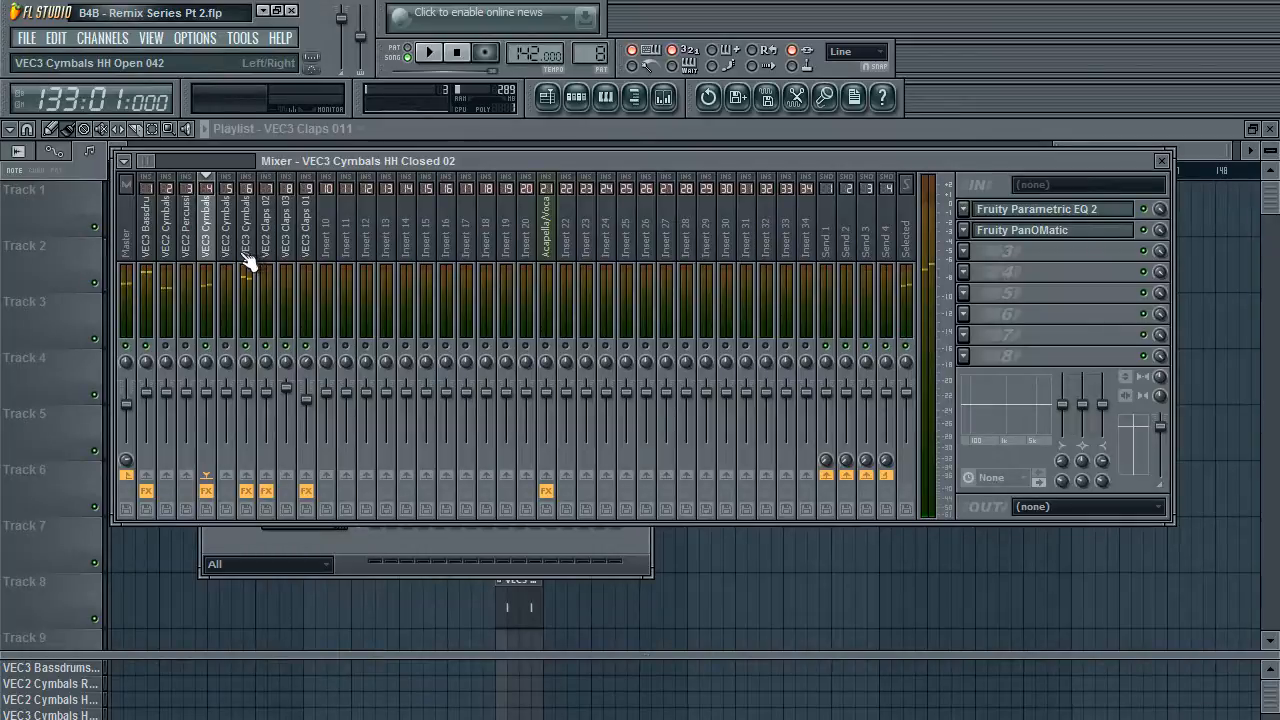
left_click(249, 261)
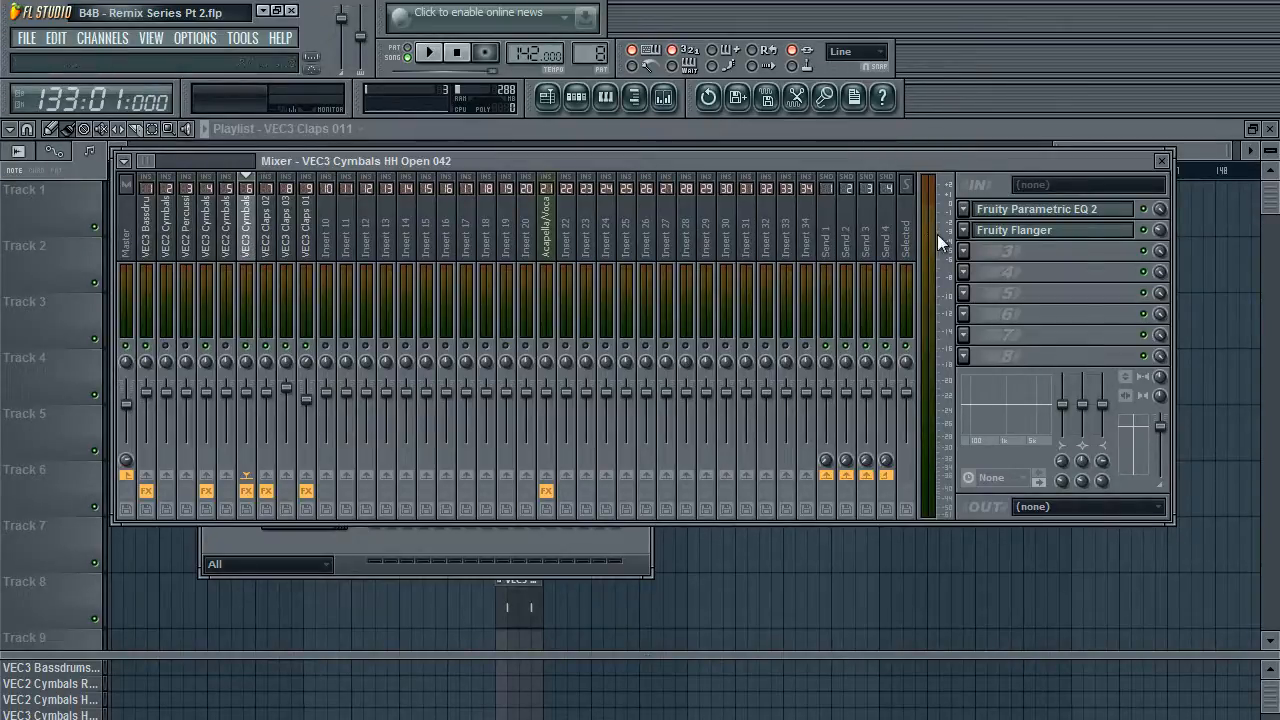
left_click(268, 252)
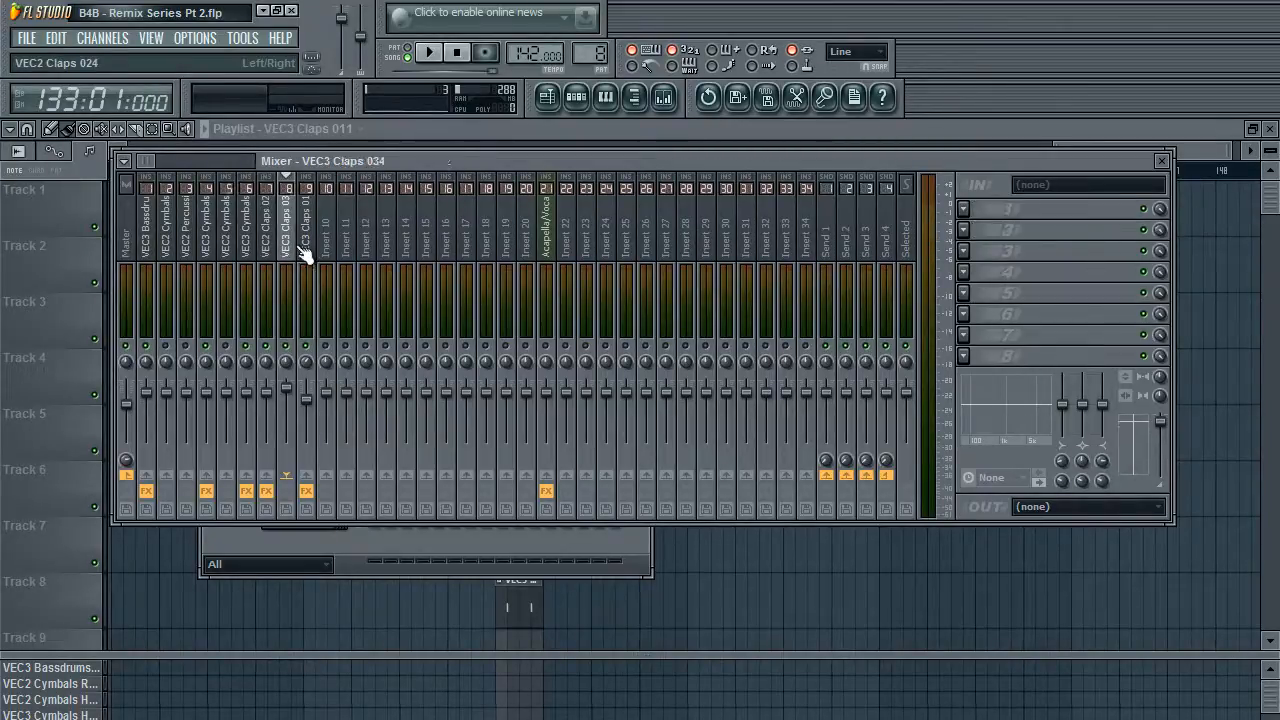
key("space")
left_click(249, 255)
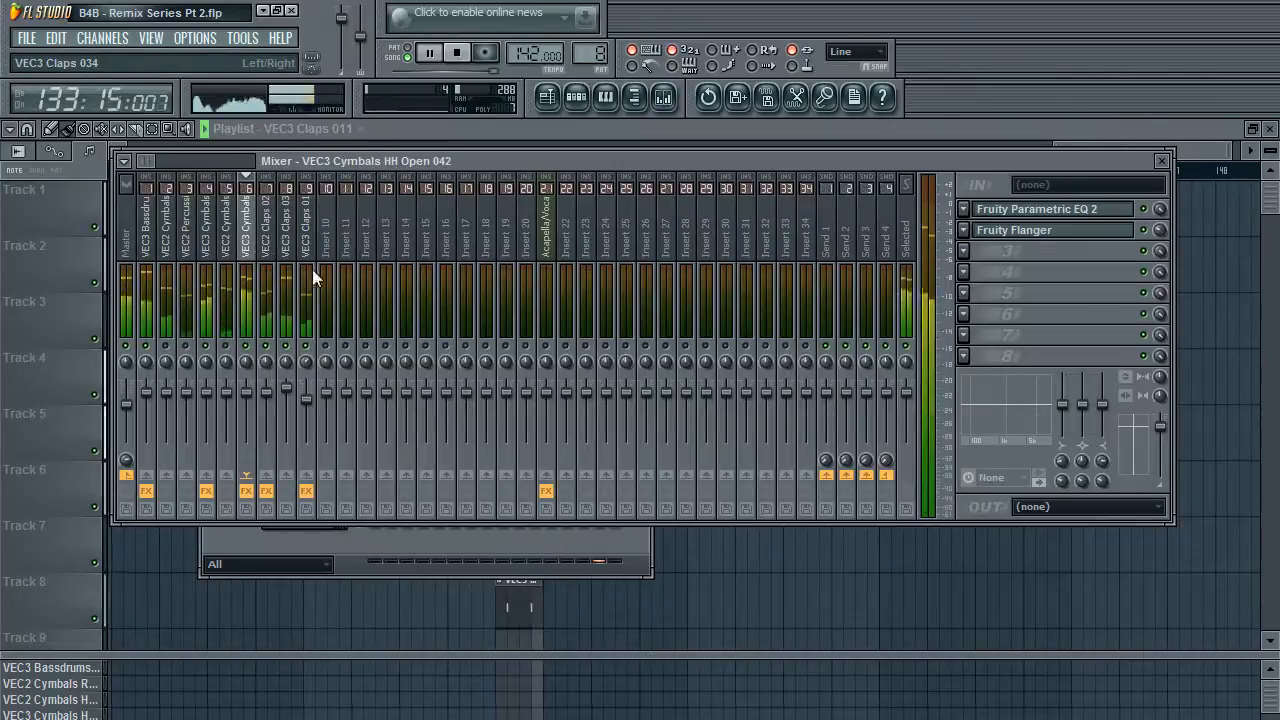
key("space")
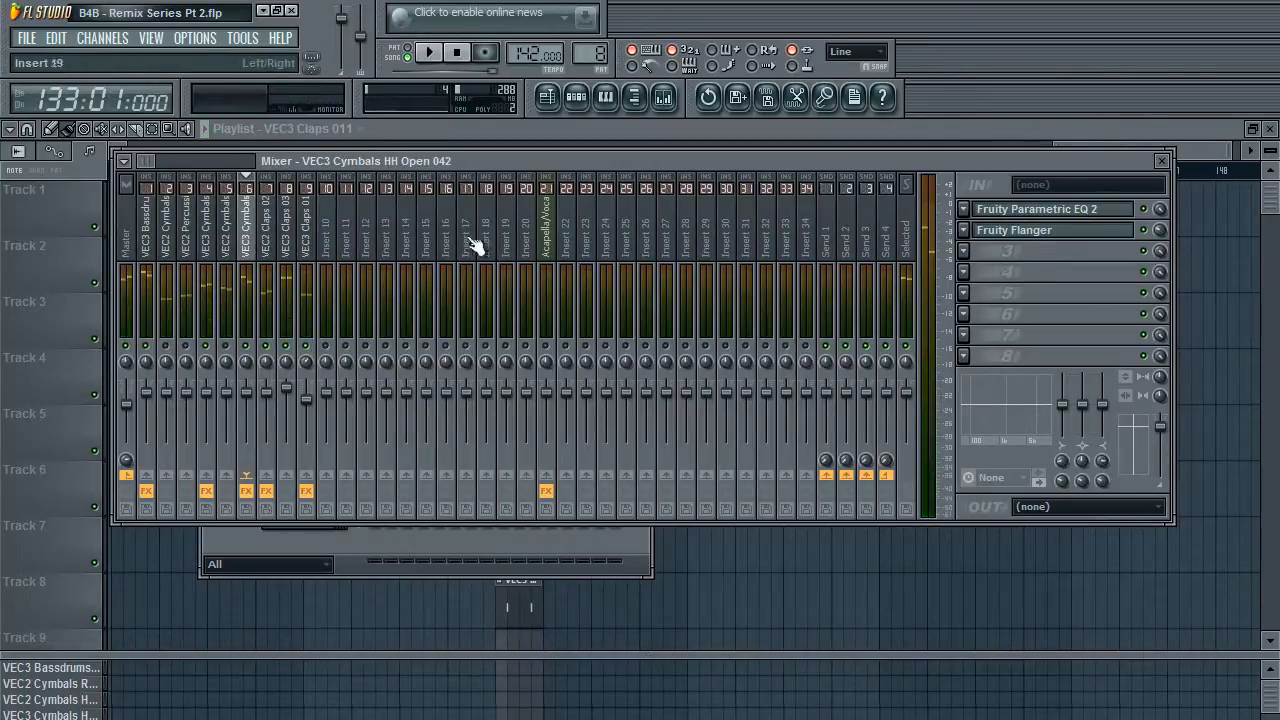
Try Fruity Parametric EQ 2 in the first effect slot of the VEC2 Cymbals Ride 03 track, auditioning the loop.
left_click(170, 240)
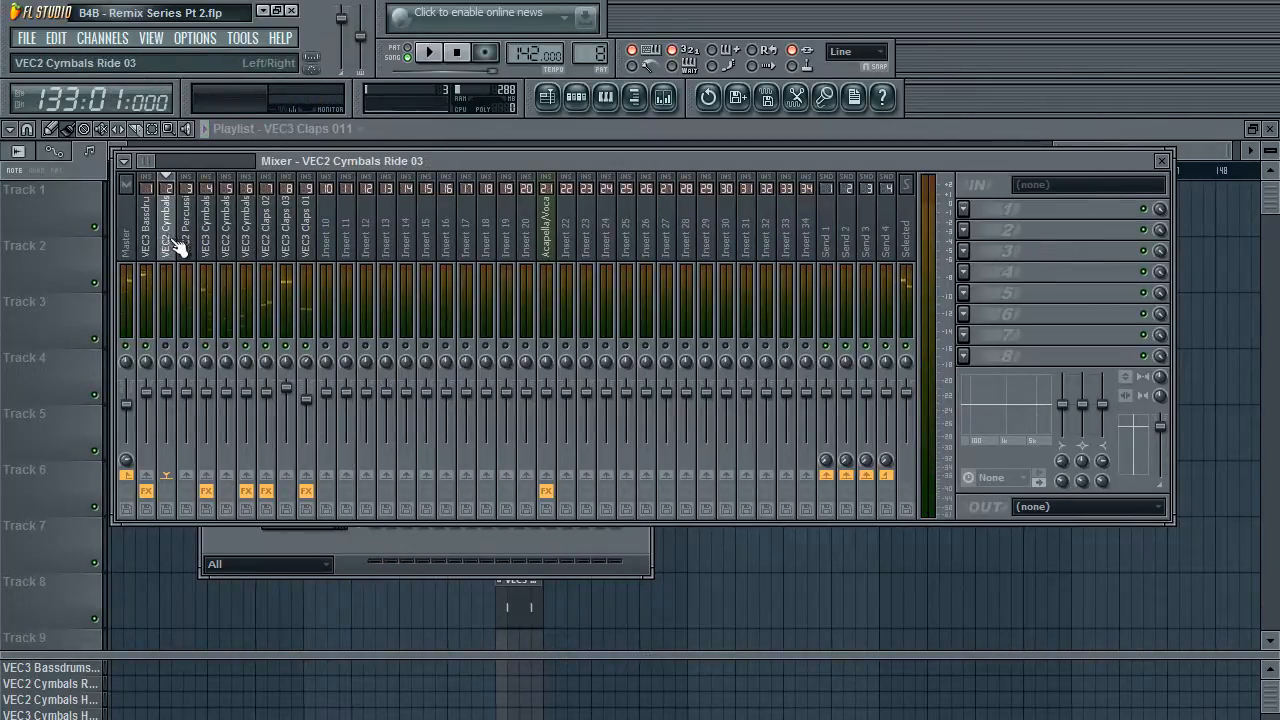
key("space")
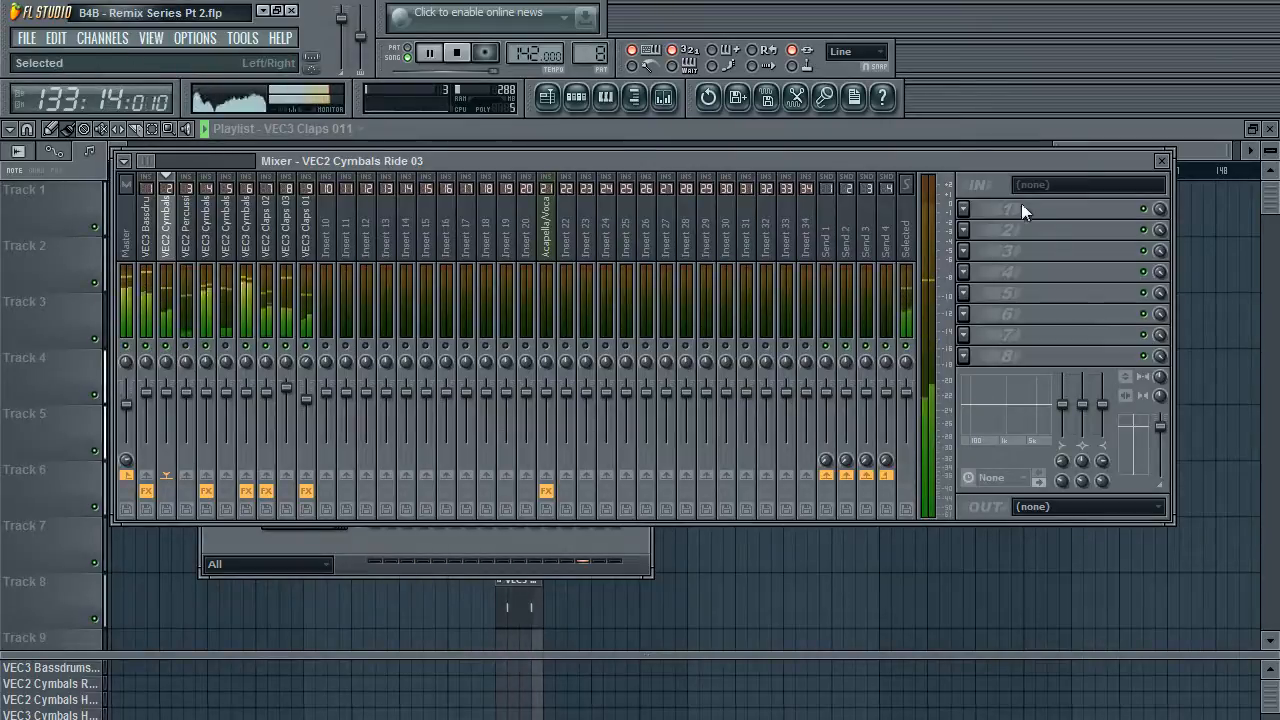
left_click(963, 209)
left_click(1010, 718)
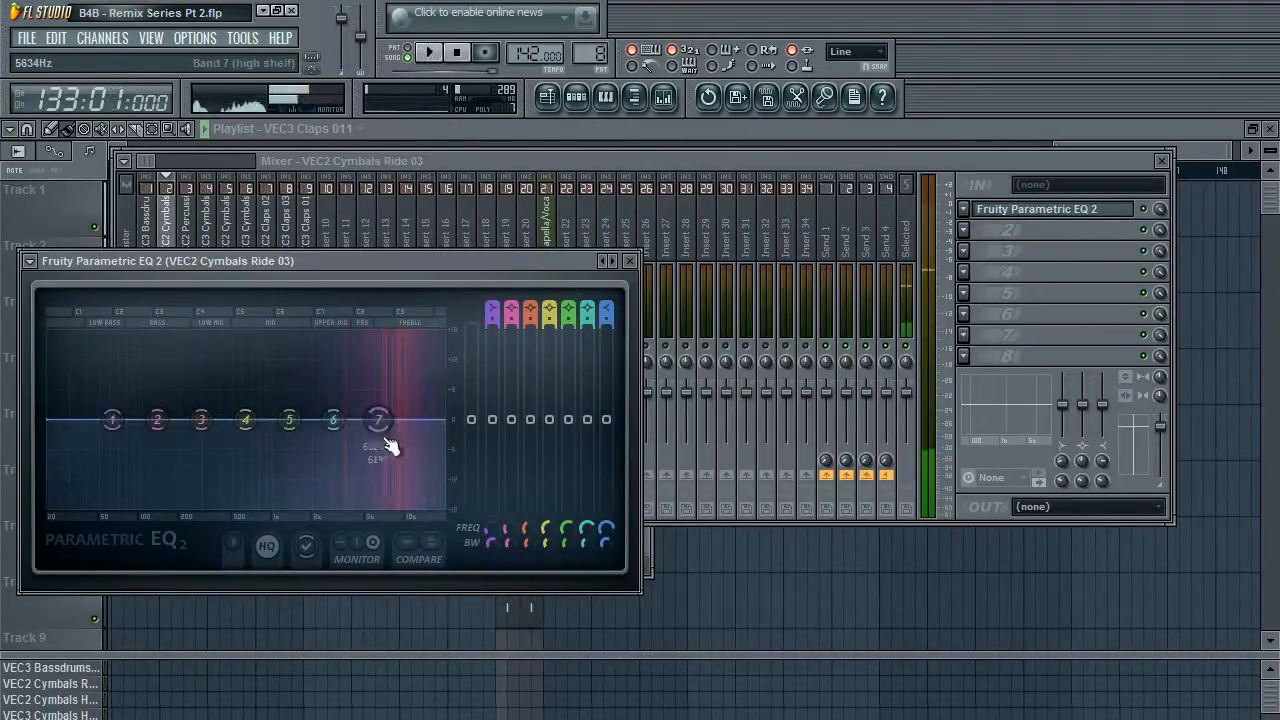
key("space")
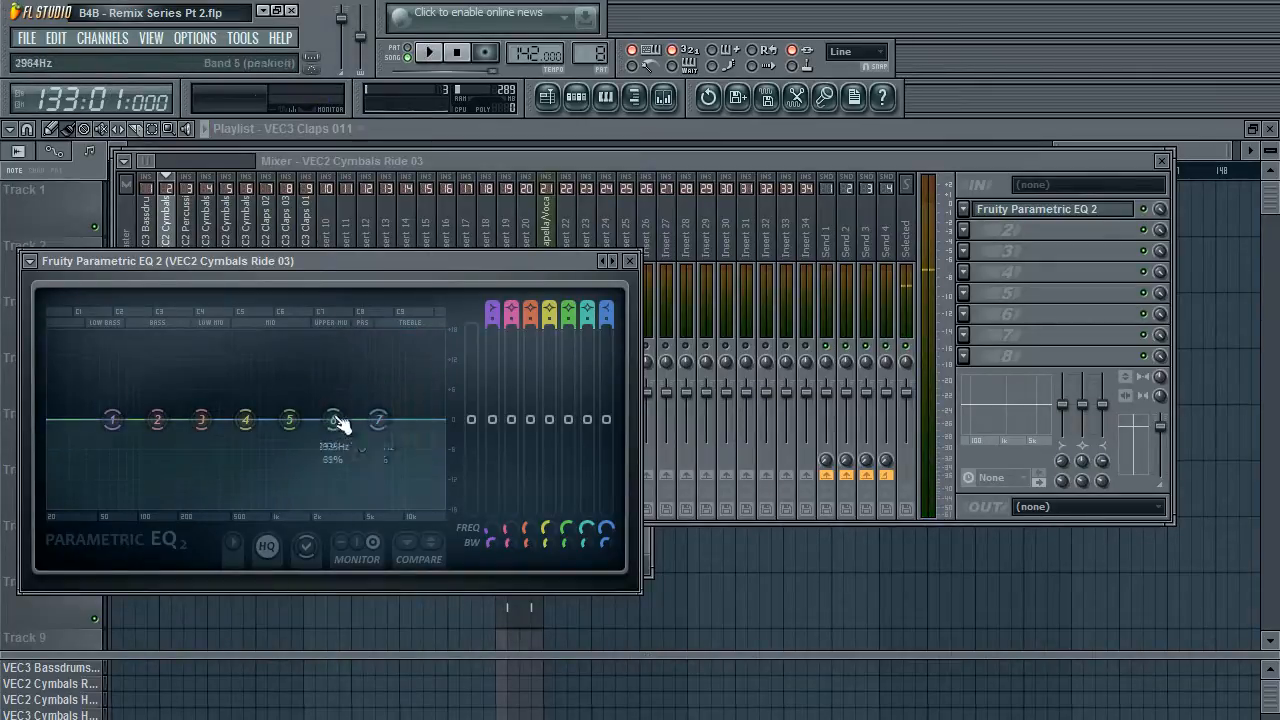
key("space")
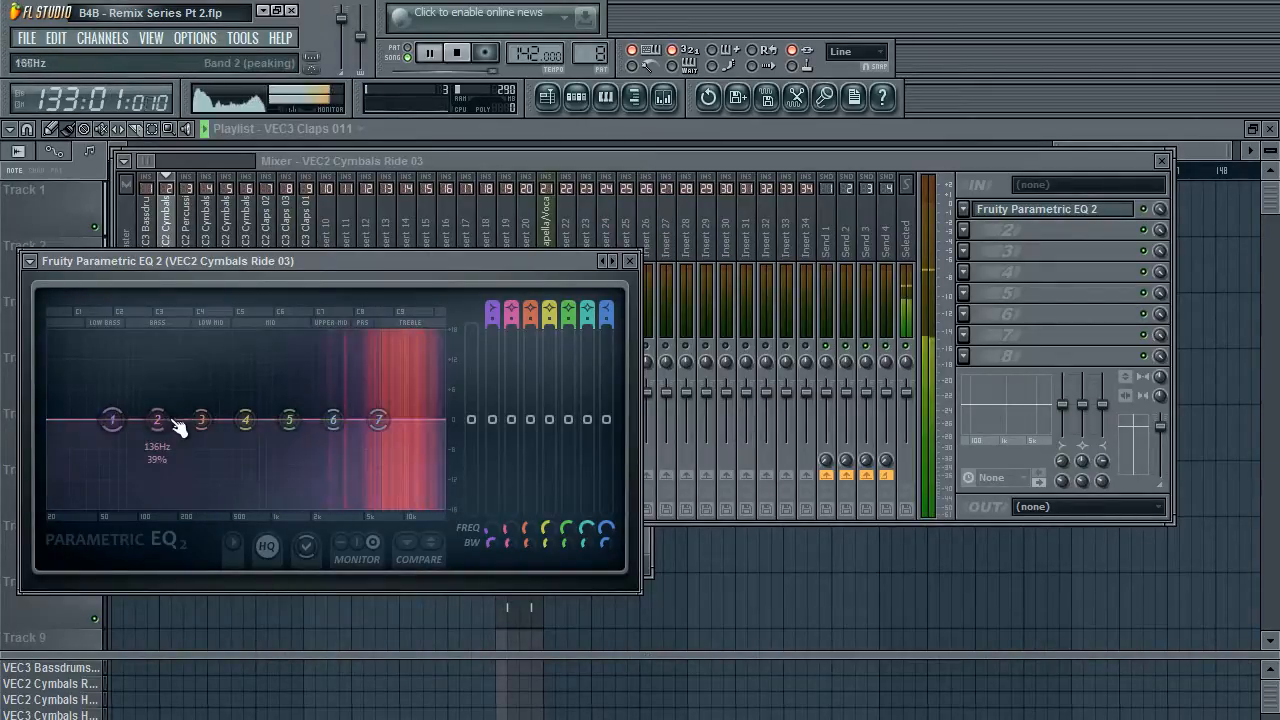
key("space")
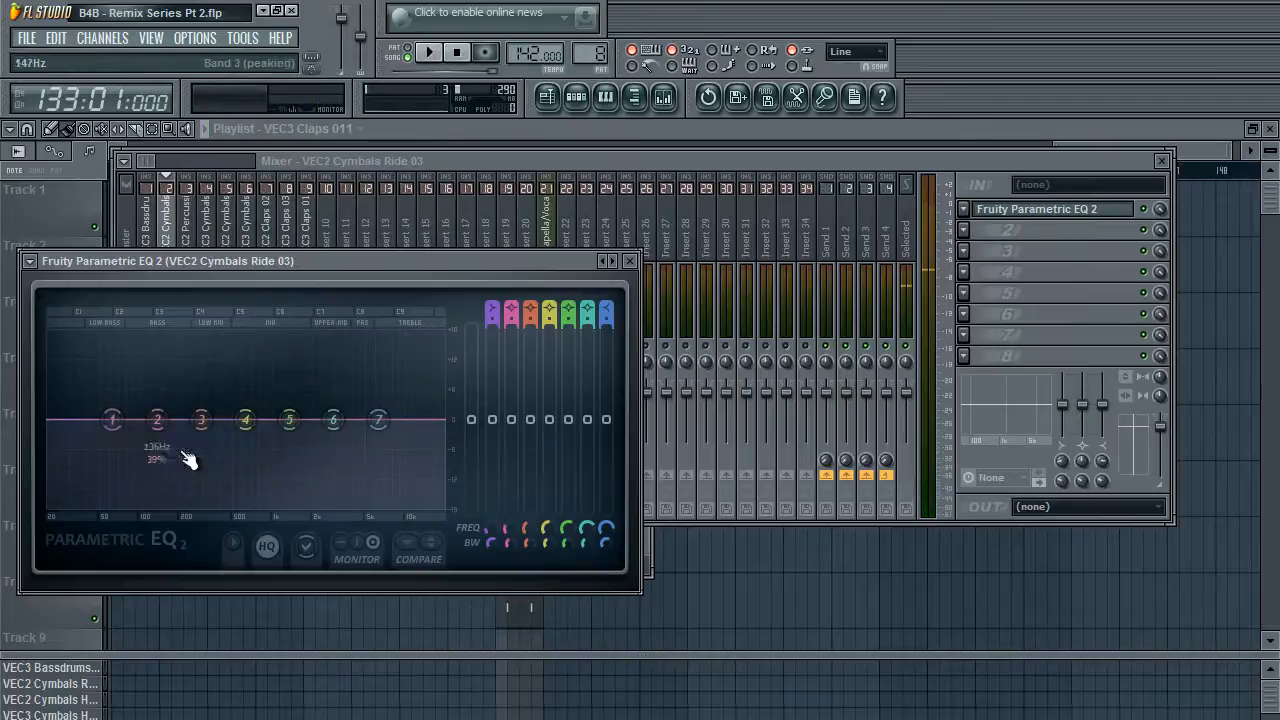
Set band 1 of the Ride 03 equalizer as a Steep 6 high pass near 63 Hz and audition the loop.
left_click_drag(492, 304, 492, 314)
left_click_drag(492, 319, 493, 330)
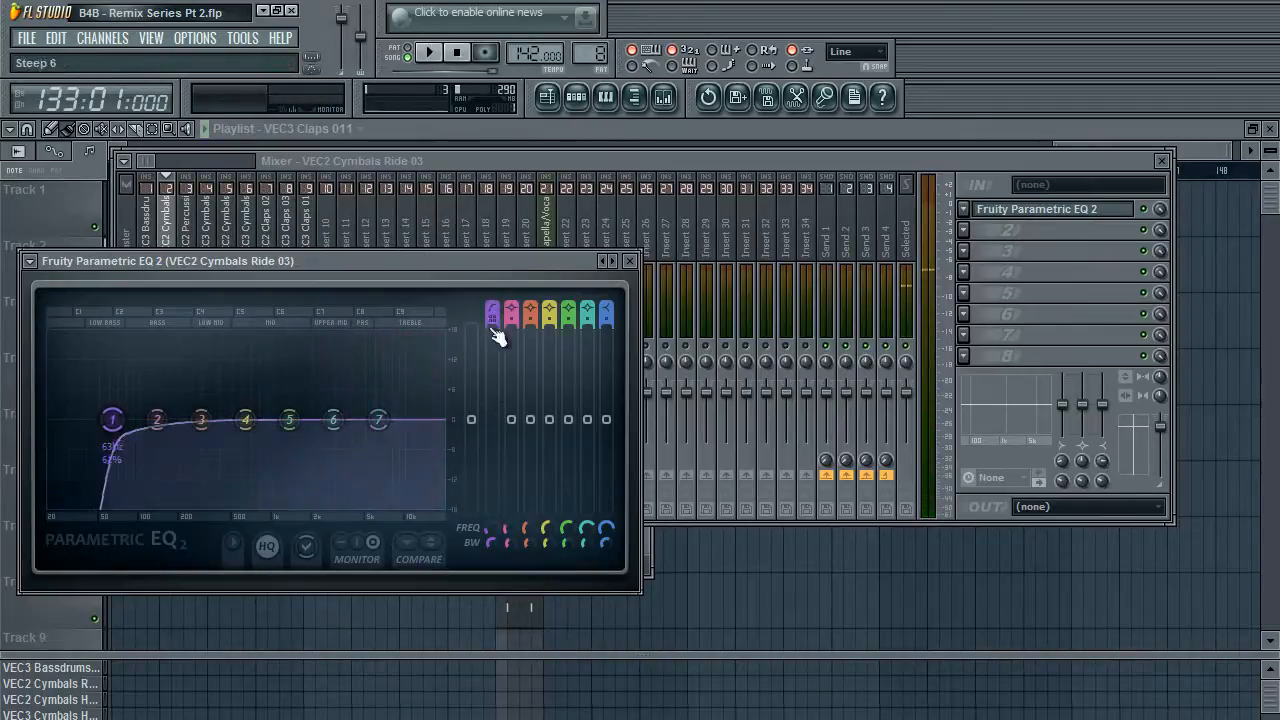
mouse_move(112, 419)
left_mouse_down()
mouse_move(265, 420)
mouse_move(371, 449)
mouse_move(343, 457)
mouse_move(331, 428)
mouse_move(330, 445)
mouse_move(377, 423)
mouse_move(428, 428)
mouse_move(392, 415)
mouse_move(109, 423)
left_mouse_up()
key("space")
key("space")
key("space")
key("space")
Remove Fruity Parametric EQ 2 from the first effect slot of the VEC2 Cymbals Ride 03 track.
left_click(965, 213)
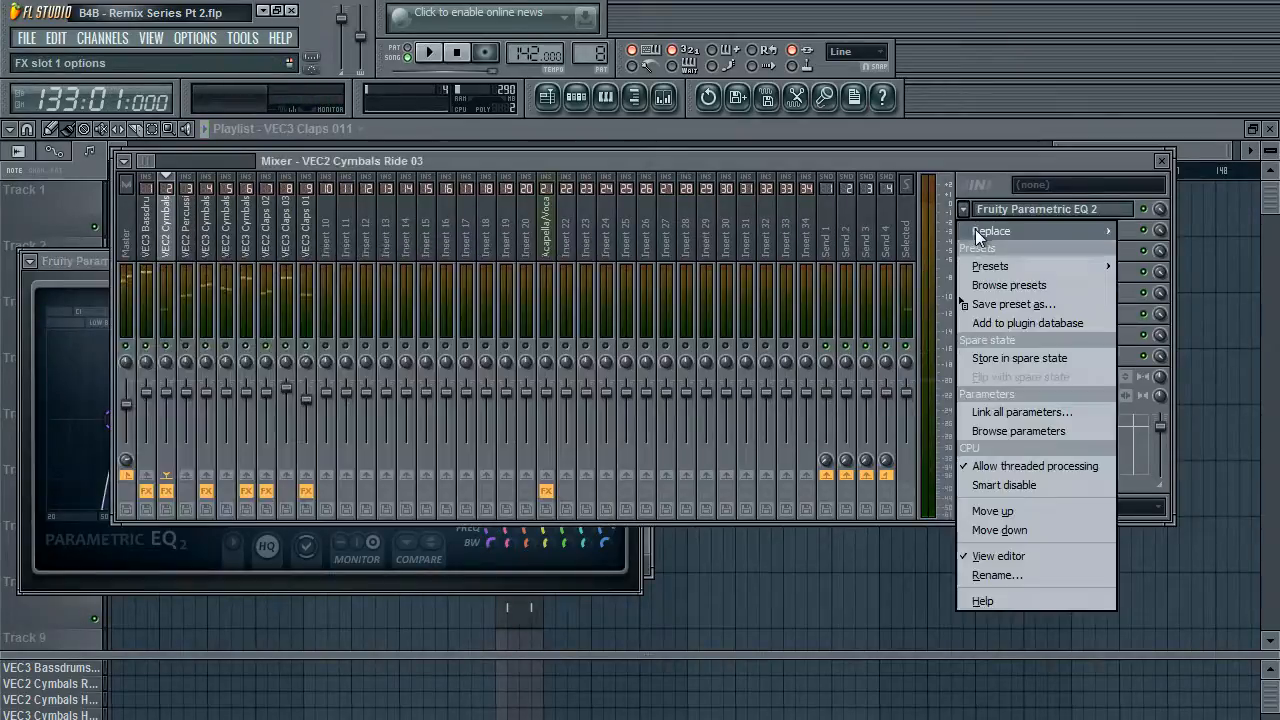
mouse_move(975, 229)
left_click(1019, 104)
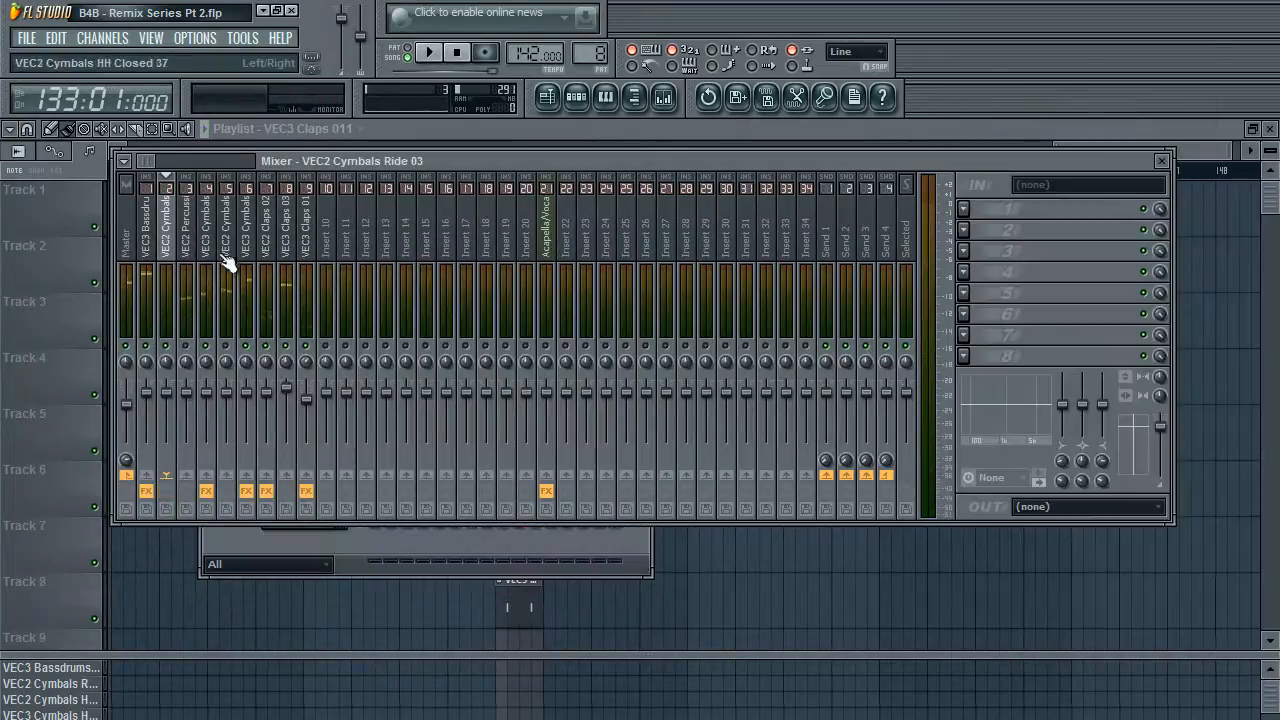
Insert Fruity Stereo Shaper on the VEC2 Cymbals Ride 03 track, apply one of its Invert mixing presets and audition the loop.
key("space")
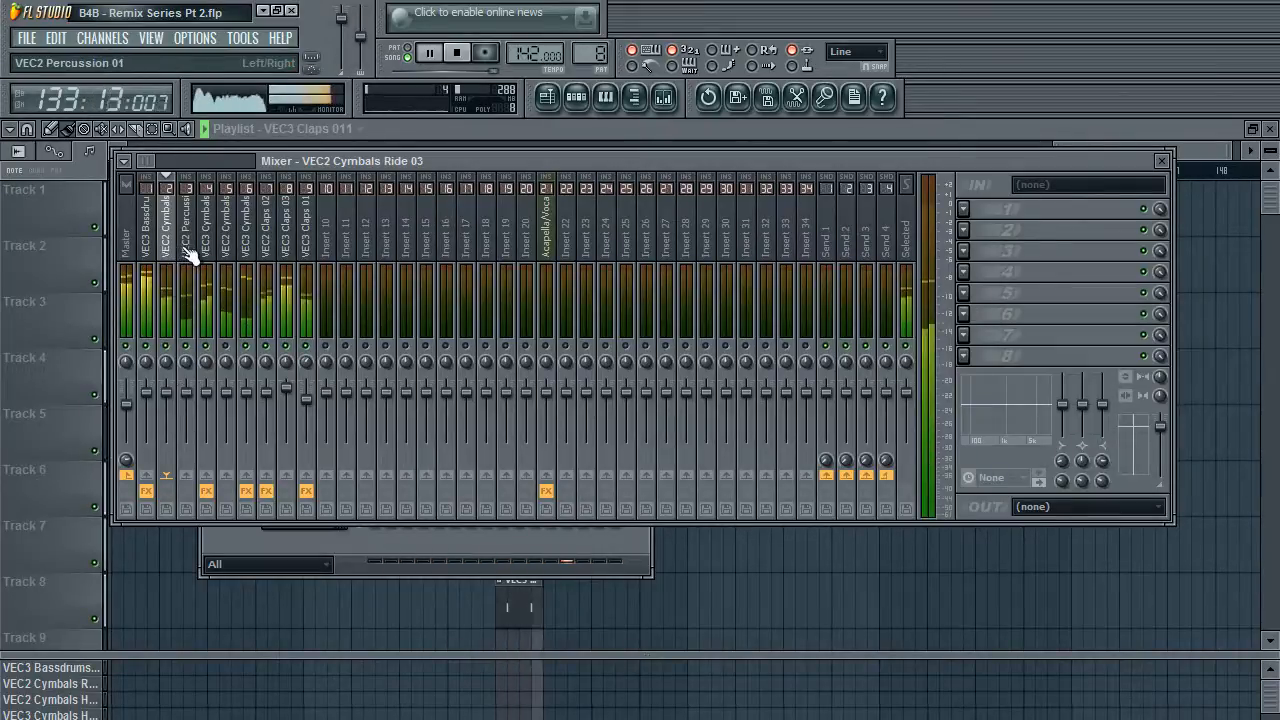
left_click(973, 240)
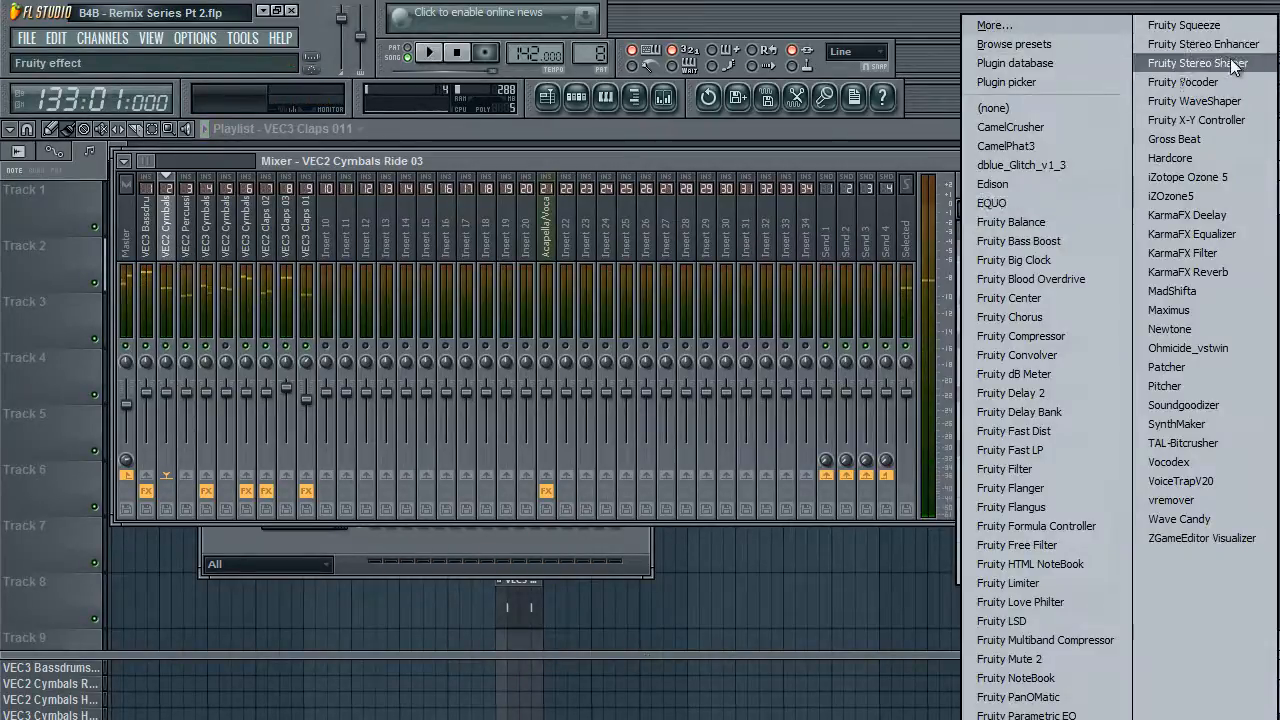
left_click(1150, 62)
left_click(187, 261)
mouse_move(225, 292)
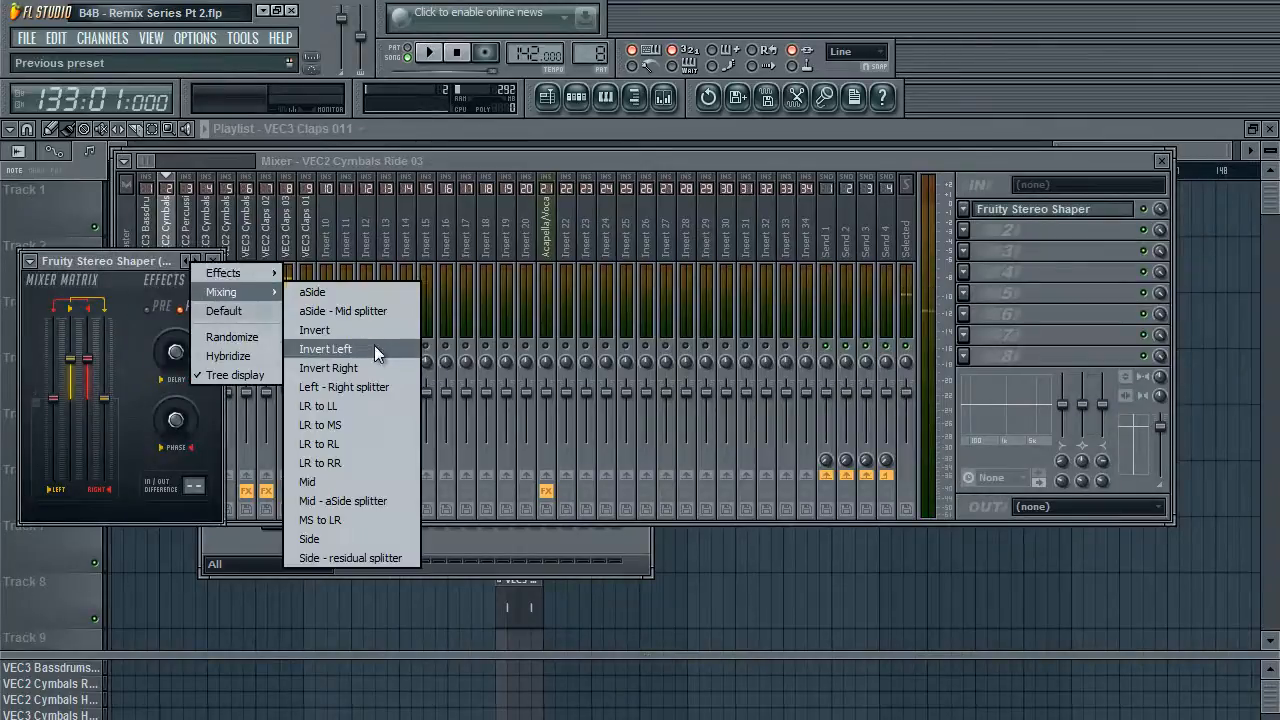
left_click(354, 336)
left_click(212, 261)
key("space")
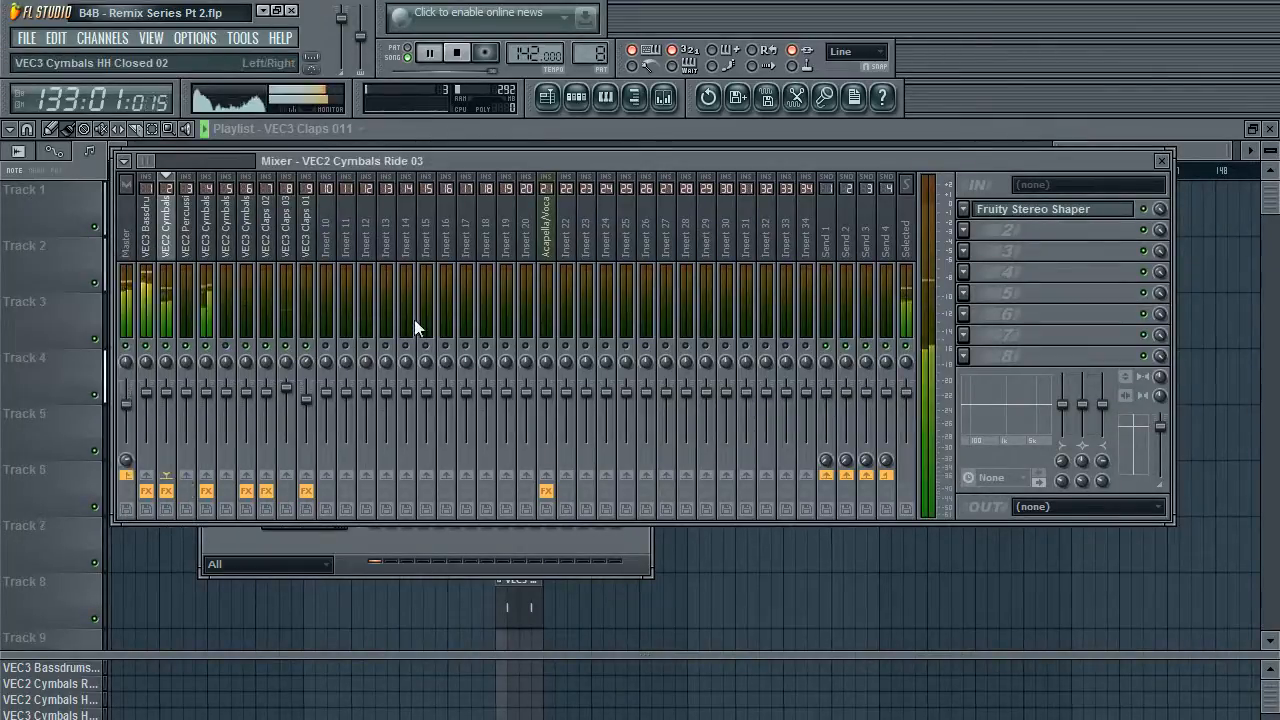
Raise the VEC2 Percussion 01 track's volume and insert Fruity Parametric EQ 2 in its first effect slot.
left_click(186, 235)
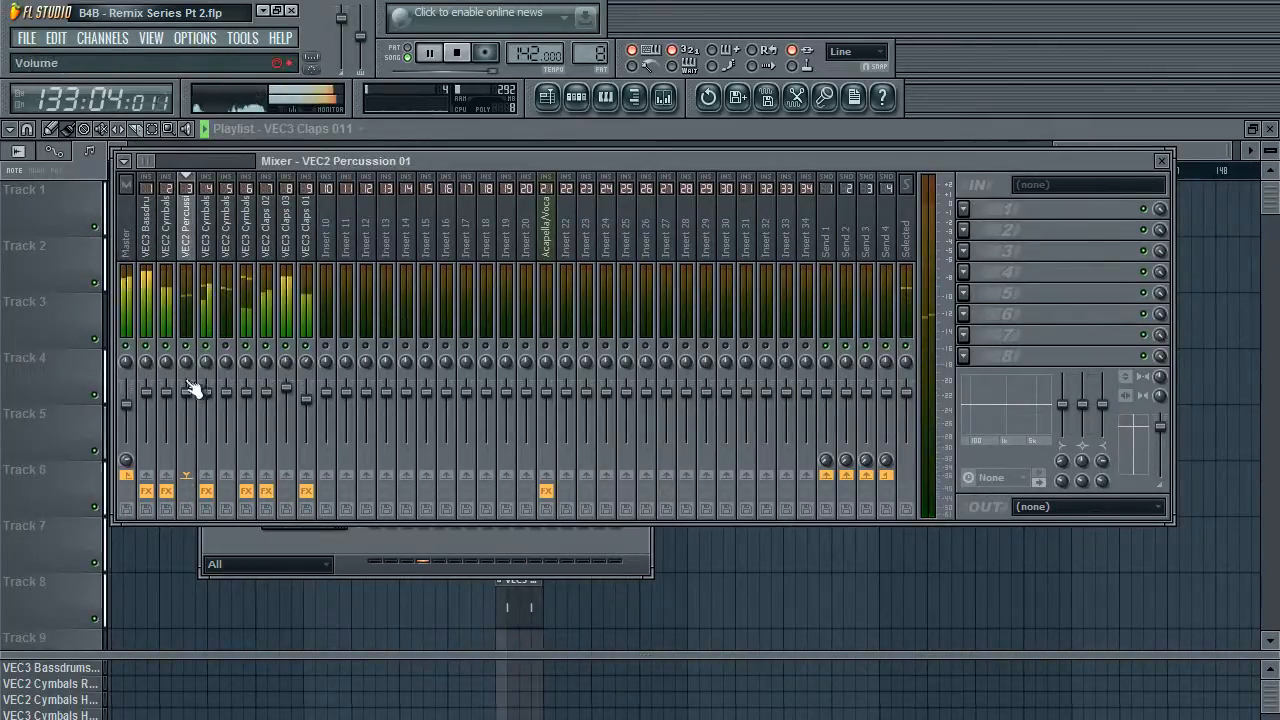
left_click_drag(188, 388, 190, 357)
key("space")
left_click(963, 208)
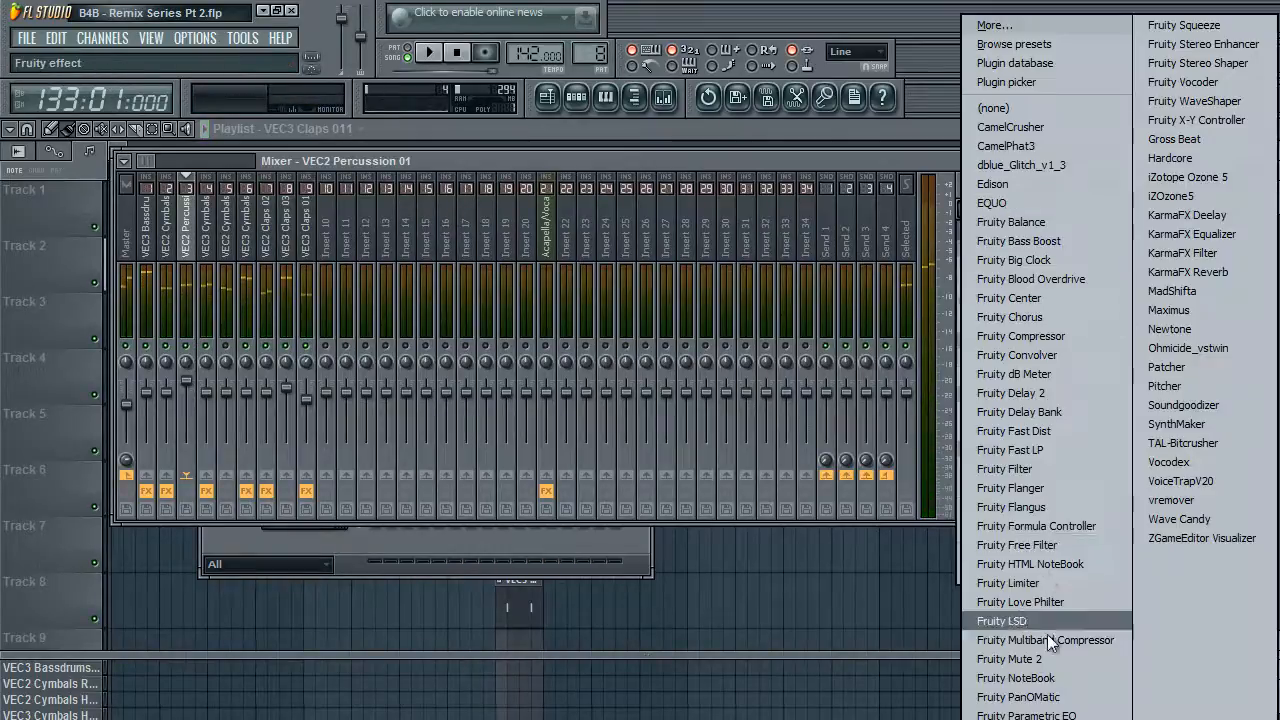
left_click(992, 590)
key("space")
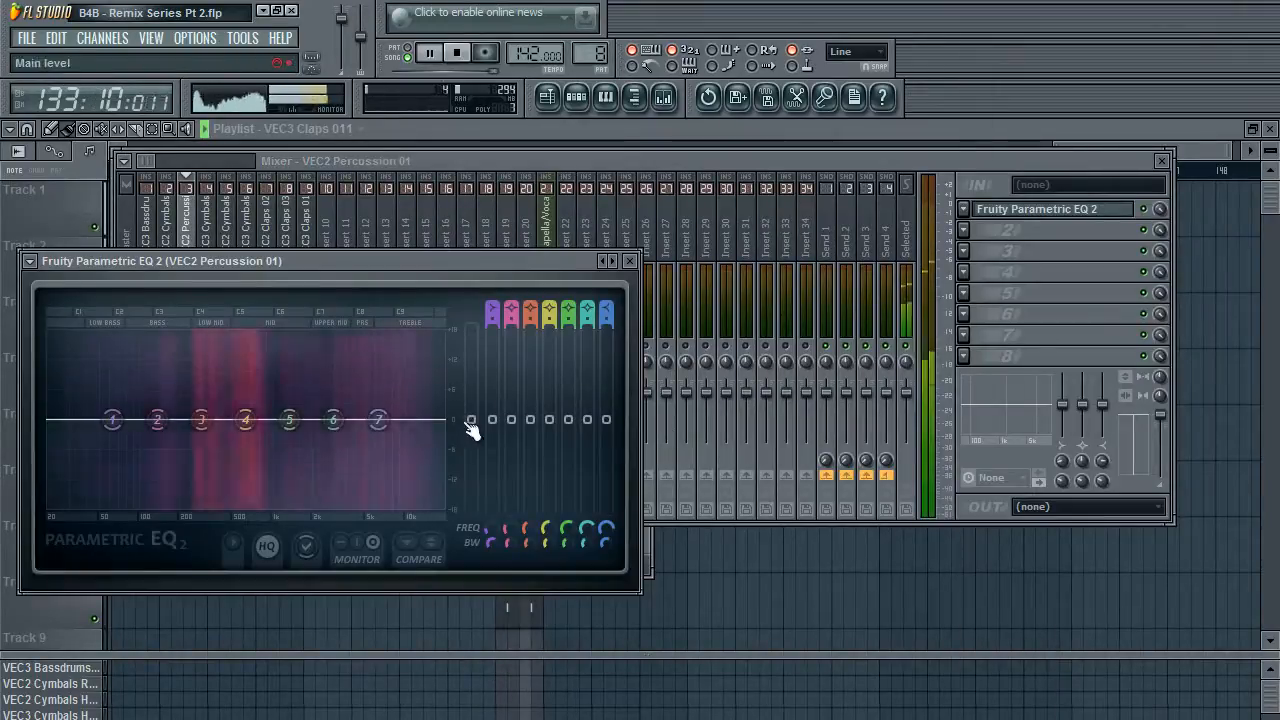
Set the Percussion 01 equalizer's main level to about 2.5 dB and make band 1 a high pass between bands 2 and 3.
left_click_drag(480, 426, 492, 403)
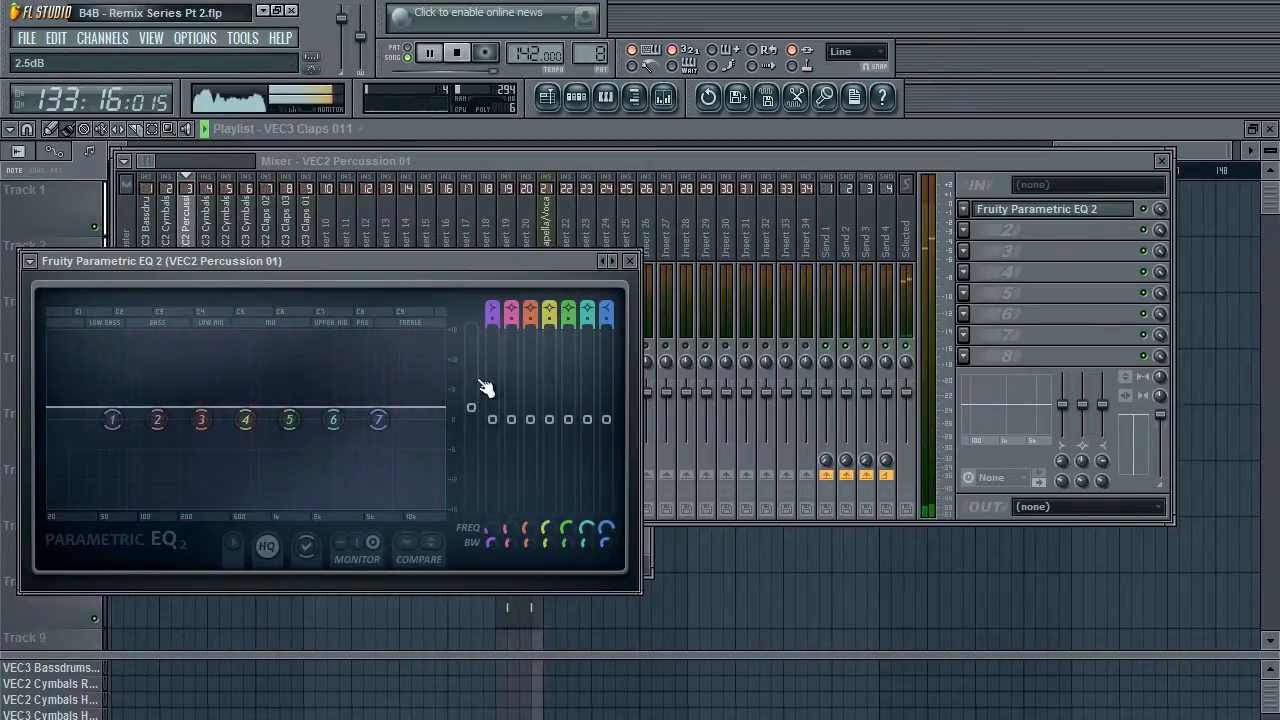
mouse_move(490, 306)
left_mouse_down()
mouse_move(491, 319)
mouse_move(491, 300)
left_mouse_up()
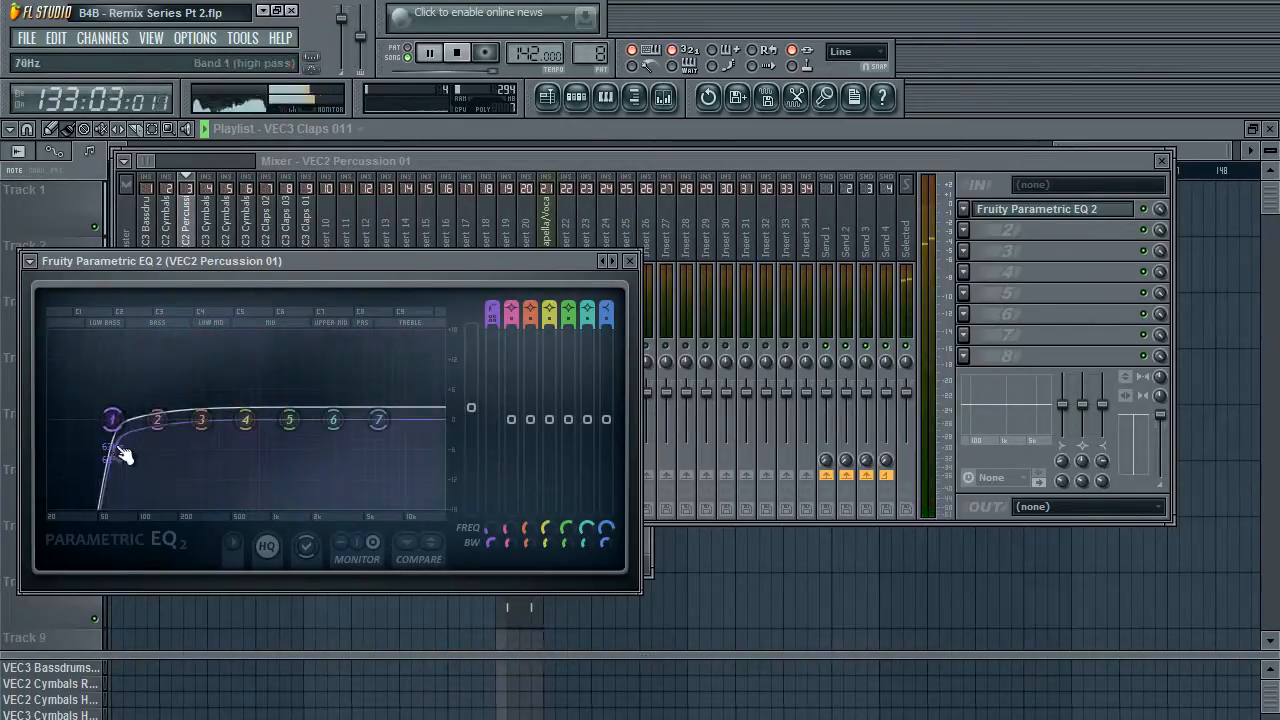
left_click_drag(118, 446, 174, 435)
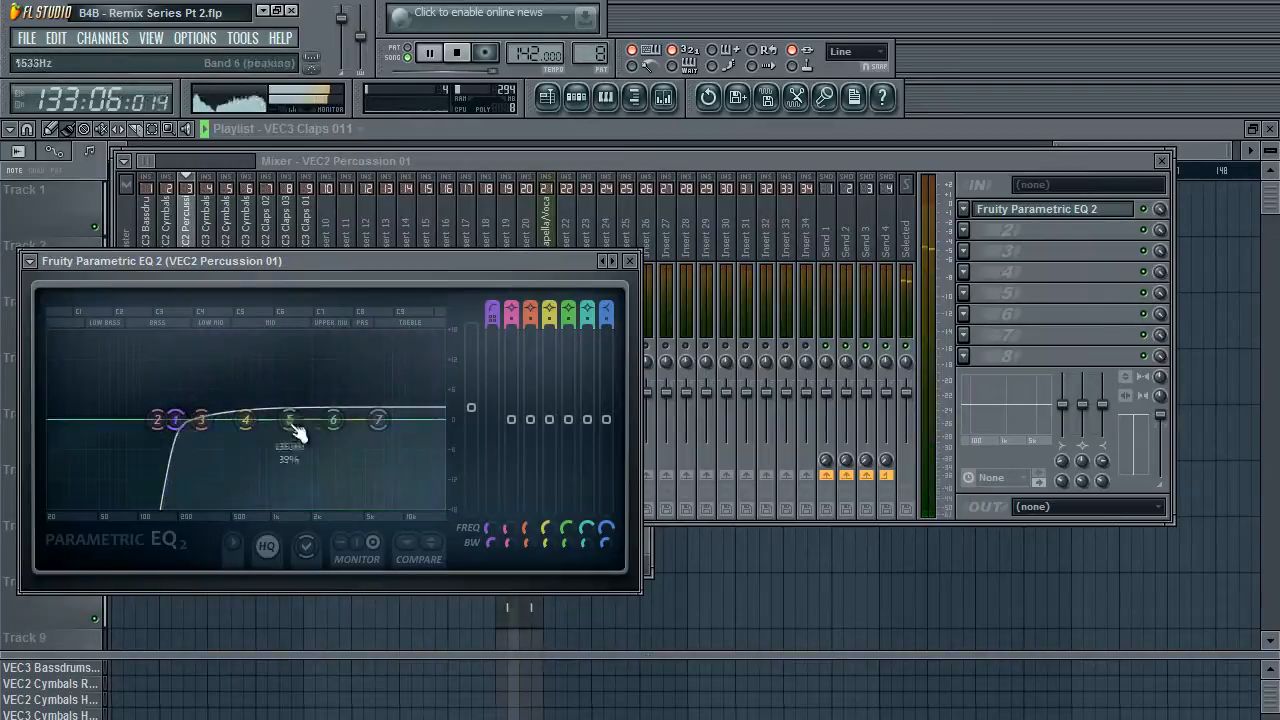
Boost bands 6 and 7 of the Percussion 01 equalizer slightly, with band 7 at about 2.4 dB, and close the equalizer.
left_click_drag(336, 422, 343, 428)
left_click_drag(378, 422, 368, 314)
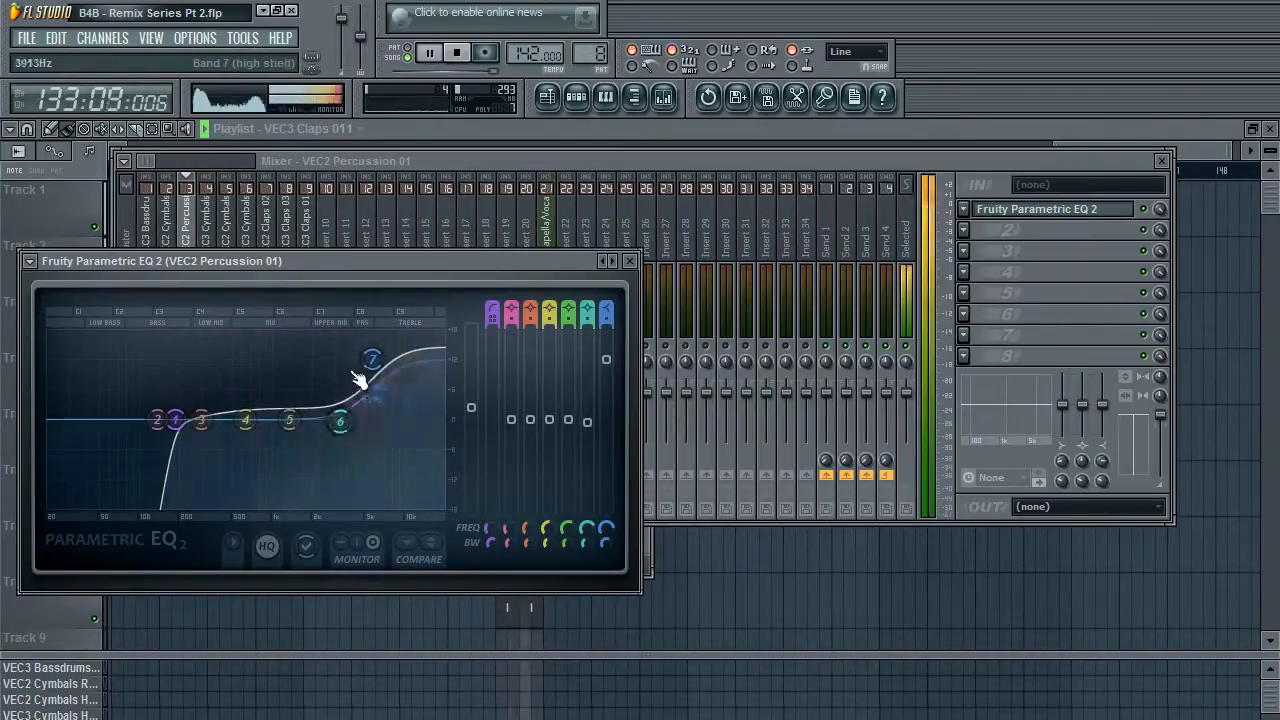
left_click_drag(363, 382, 382, 496)
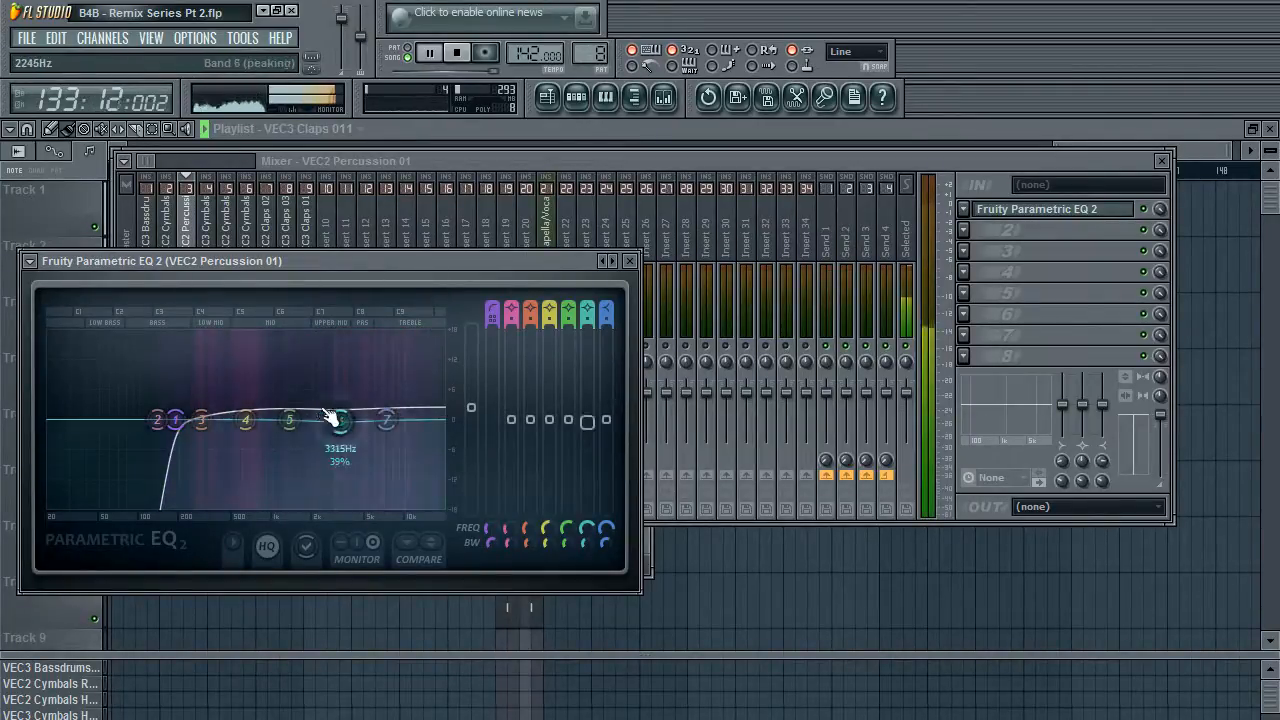
left_click_drag(330, 414, 336, 385)
left_click_drag(386, 419, 386, 404)
left_click_drag(248, 427, 378, 415)
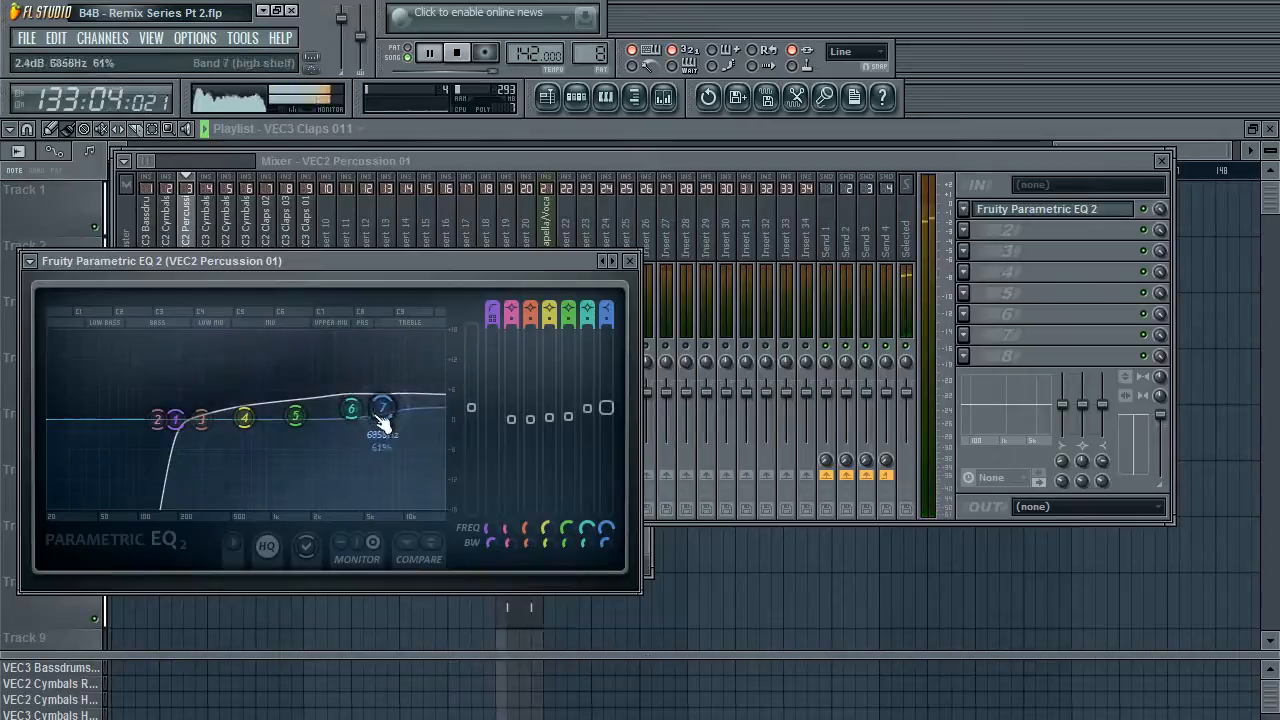
left_click(629, 261)
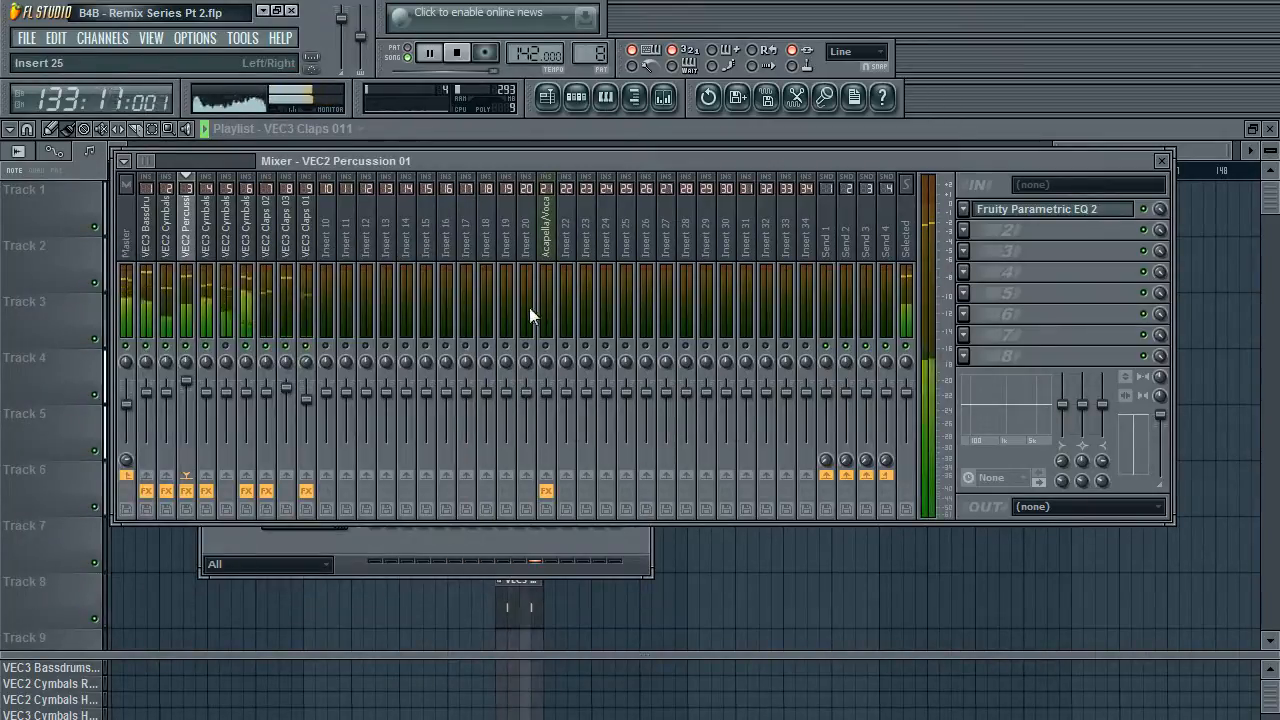
Move the VEC2 Cymbals HH Closed 37 track to insert 4, directly beside VEC2 Percussion 01, and stop playback.
left_click(208, 270)
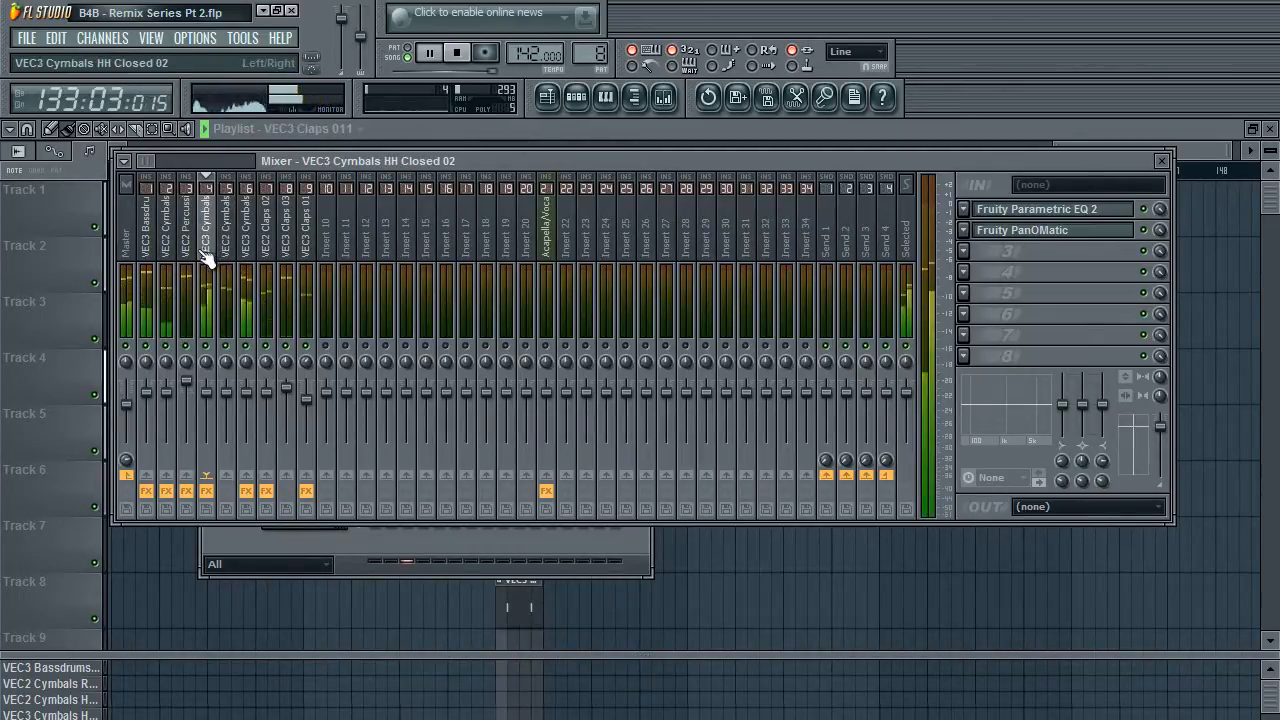
left_click(188, 285)
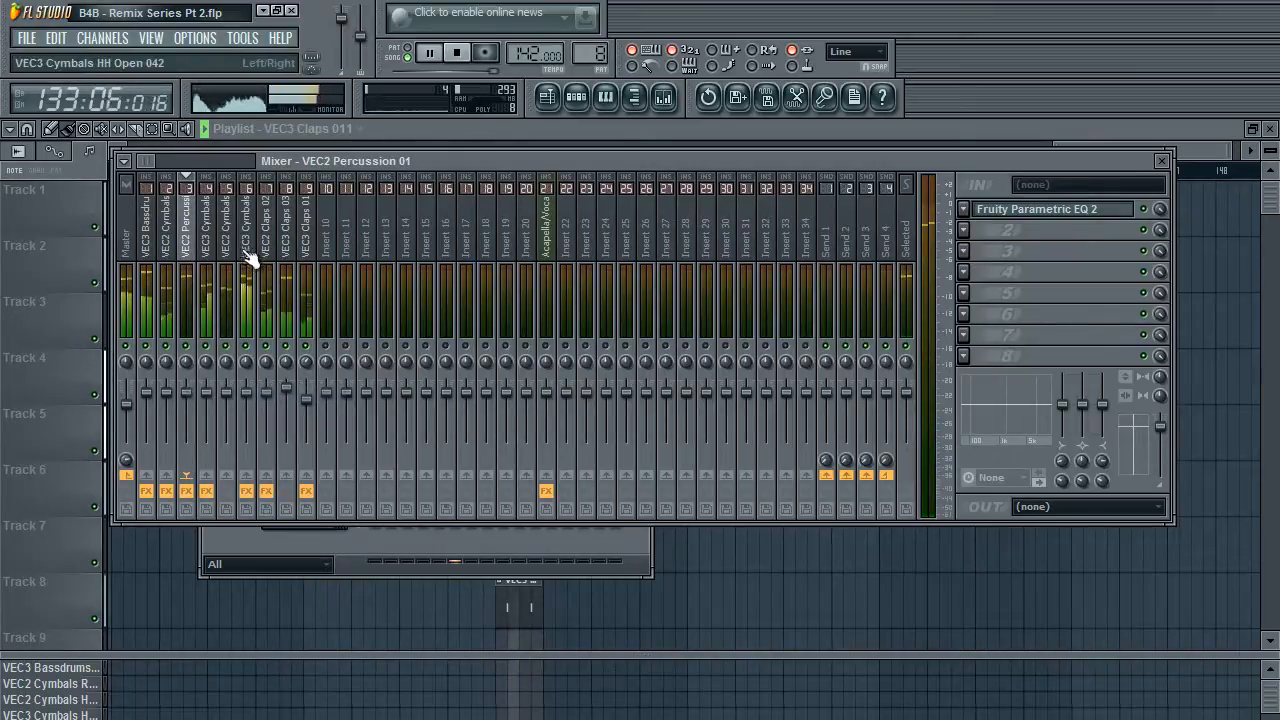
left_click(210, 258)
key("space")
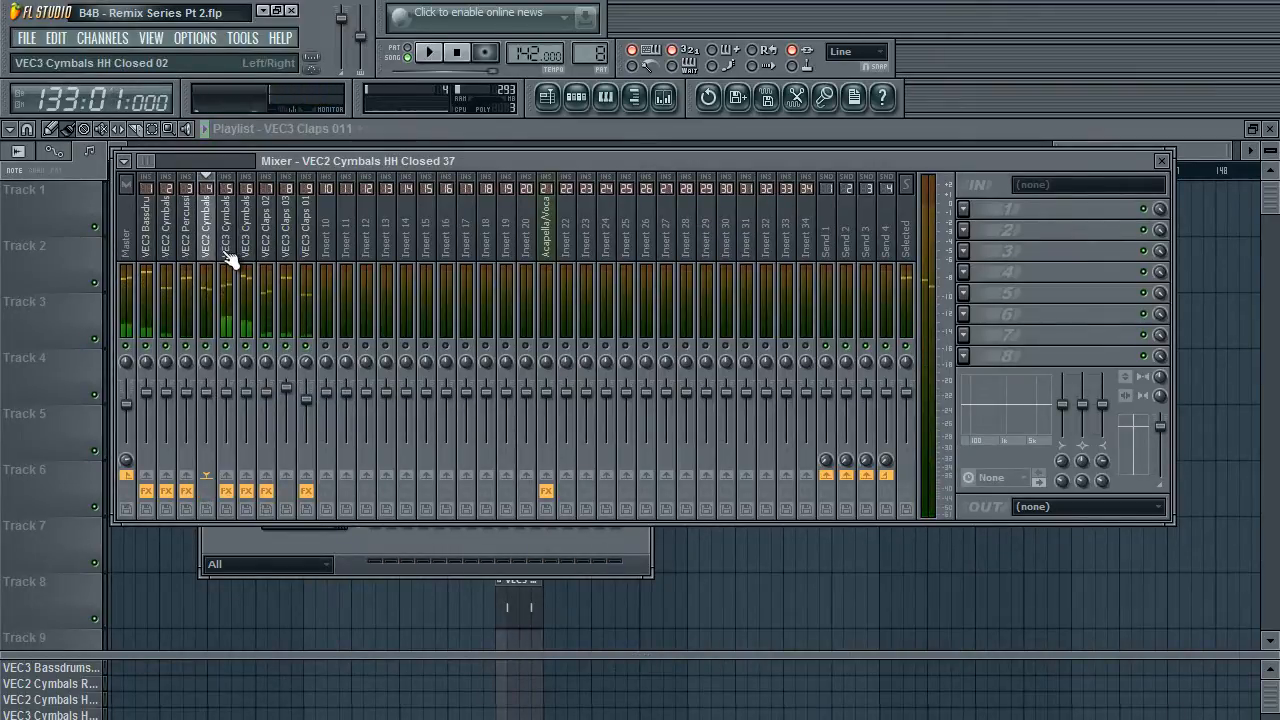
Rename the VEC2 Cymbals HH Closed 37 mixer track as Percussion.
right_click(210, 228)
left_click(289, 326)
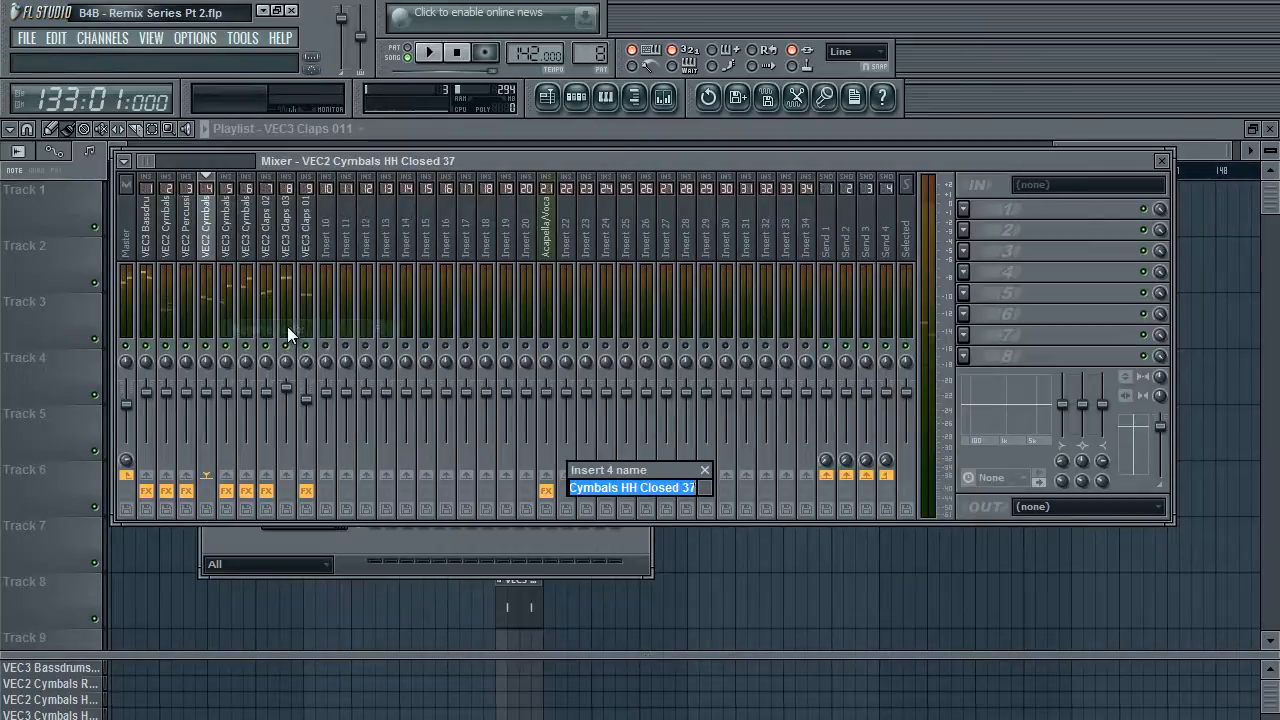
key("BackSpace")
type("Percuss")
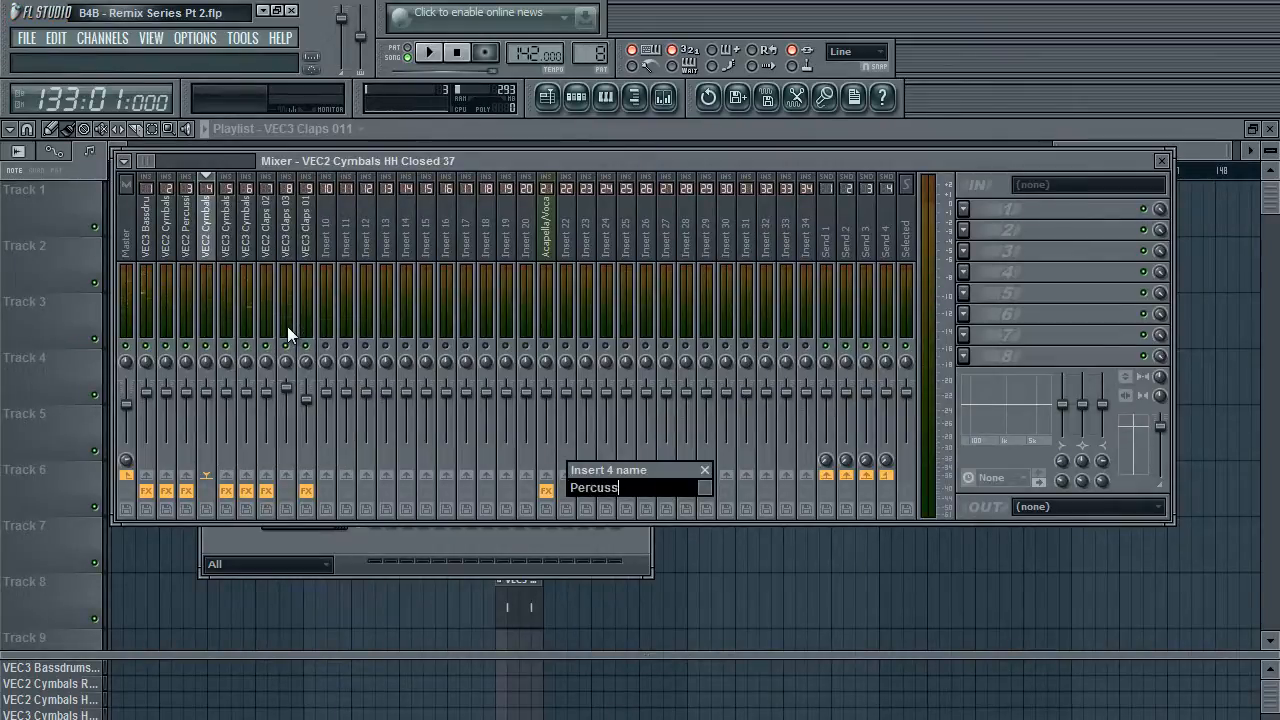
type("ion")
key("Return")
Lower VEC2 Percussion 01 to about -2.9 dB and return the Percussion track's volume to its default while the loop plays.
key("space")
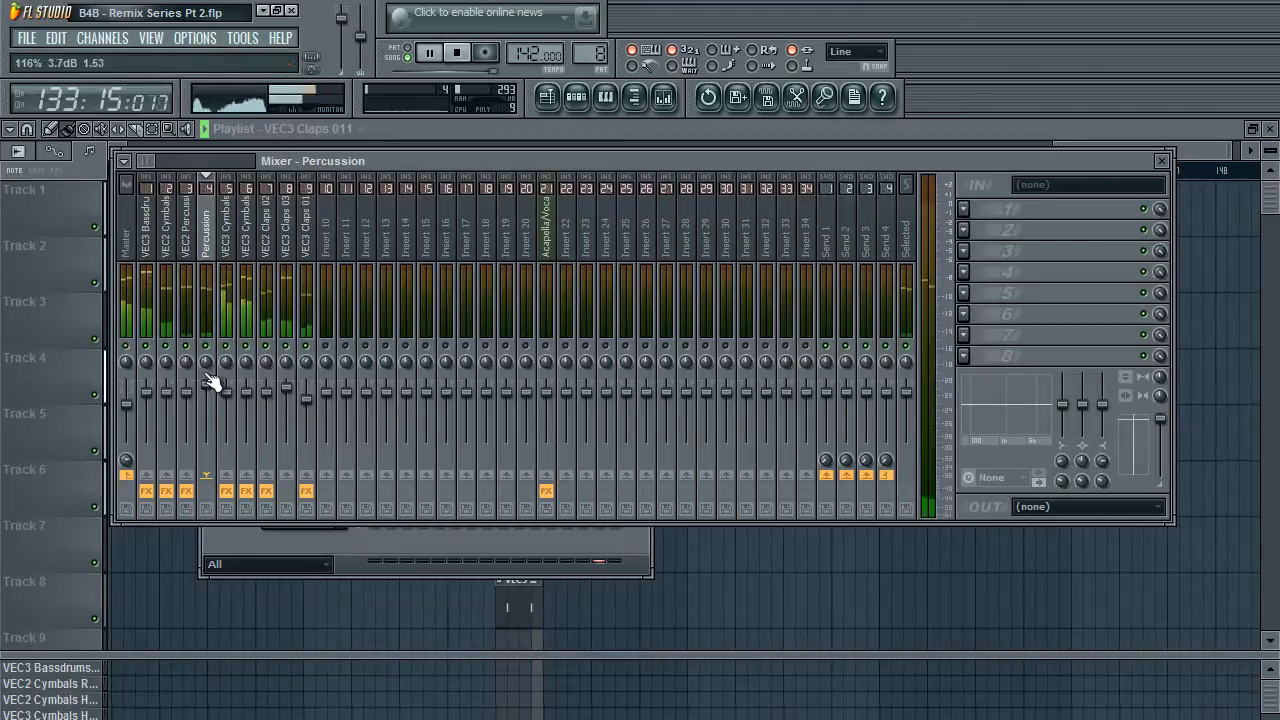
left_click_drag(187, 392, 192, 405)
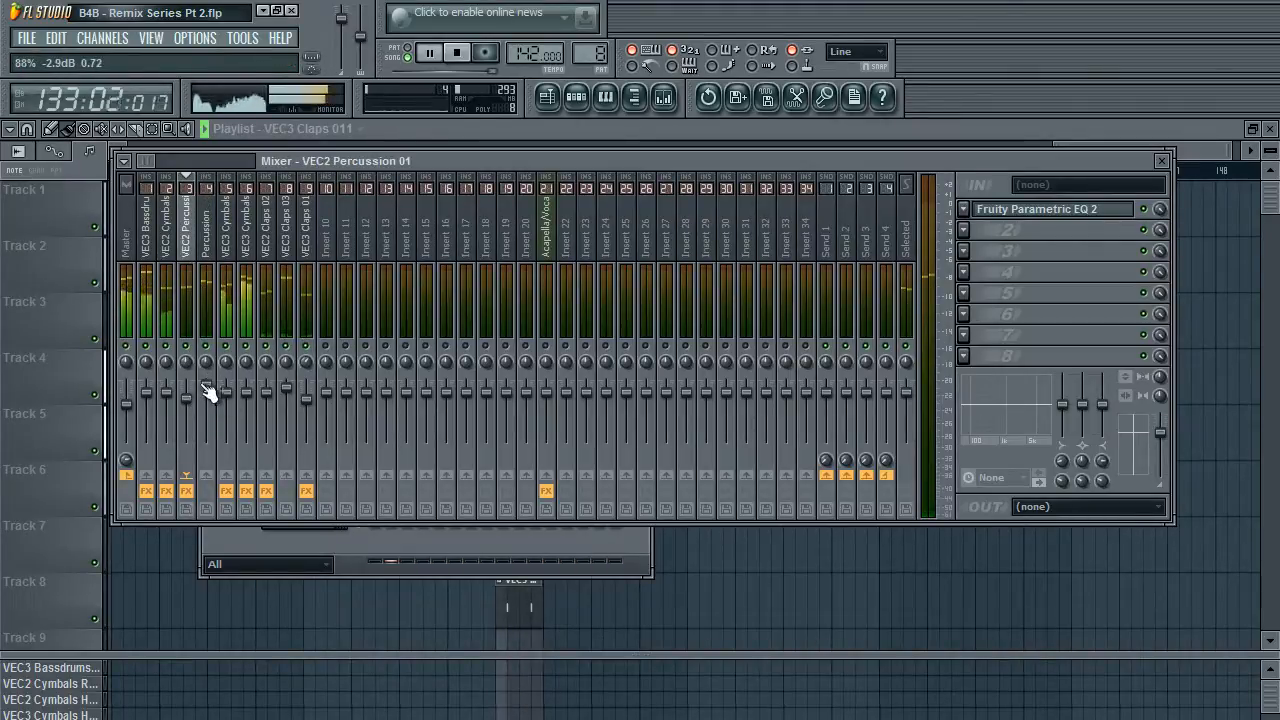
left_click(206, 392)
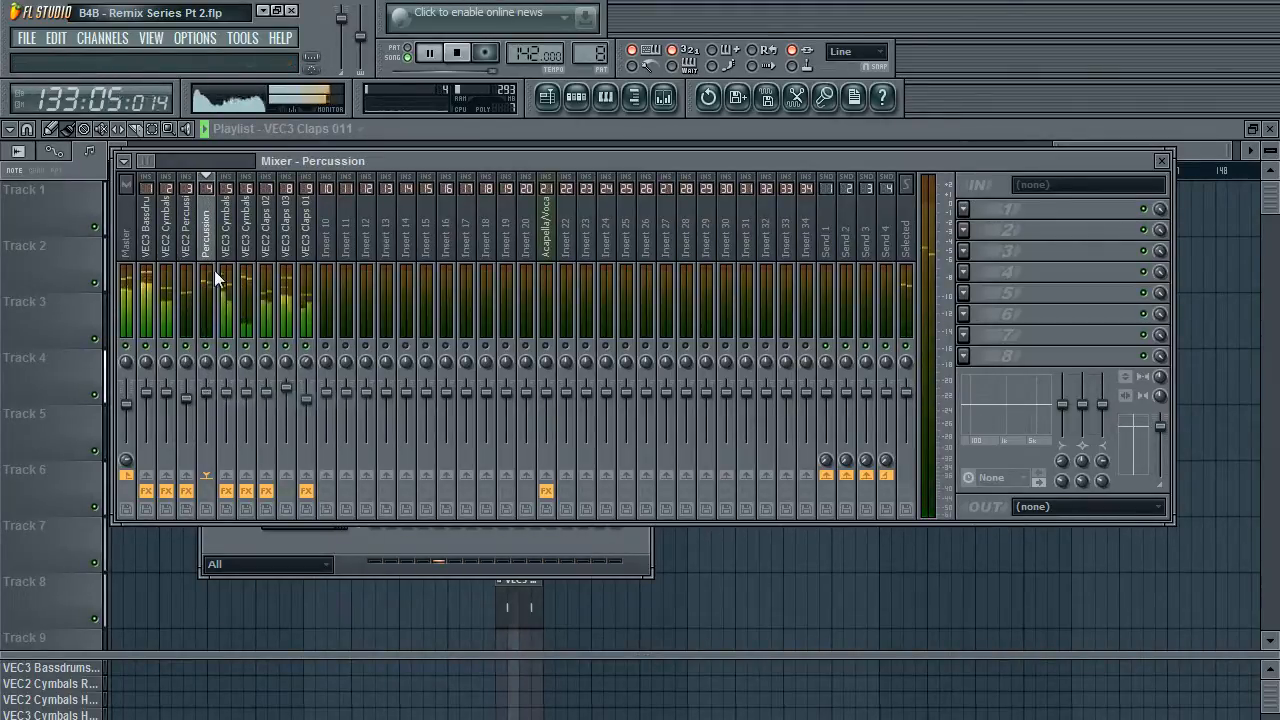
Insert Fruity Parametric EQ 2 in the Percussion track's first effect slot and move its window aside.
left_click(962, 228)
left_click(915, 166)
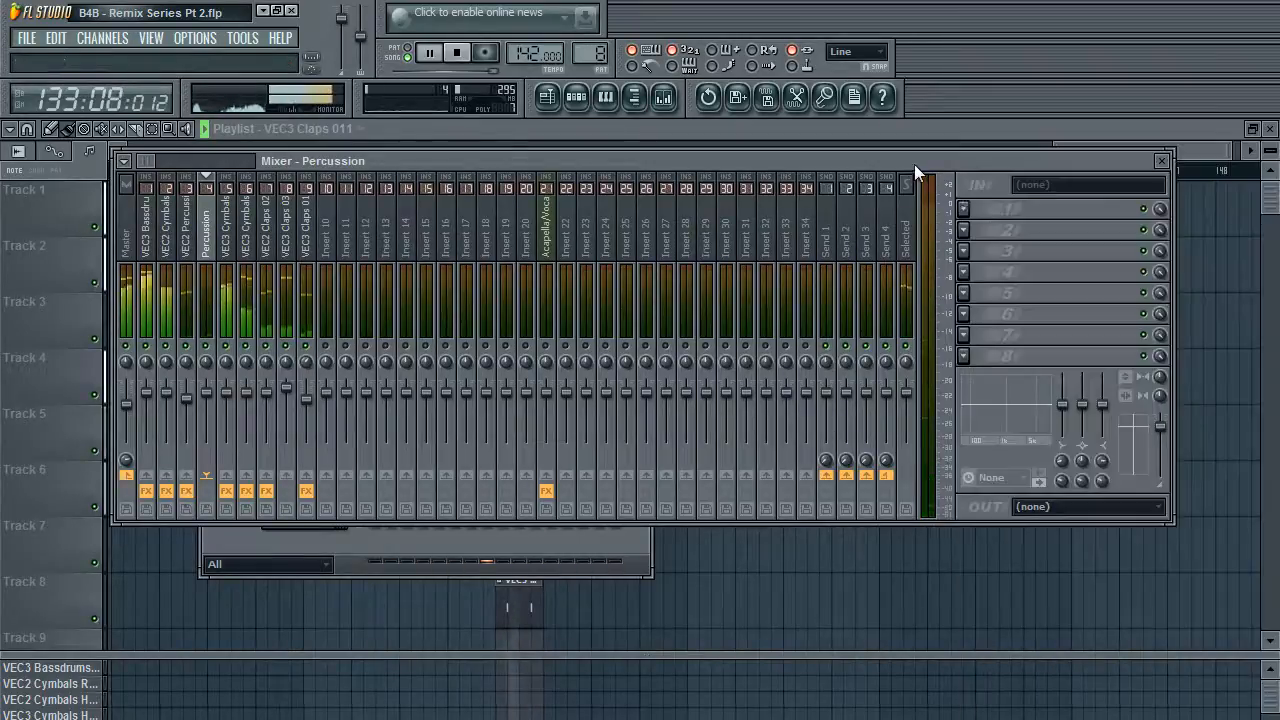
left_click(962, 208)
left_click(1030, 697)
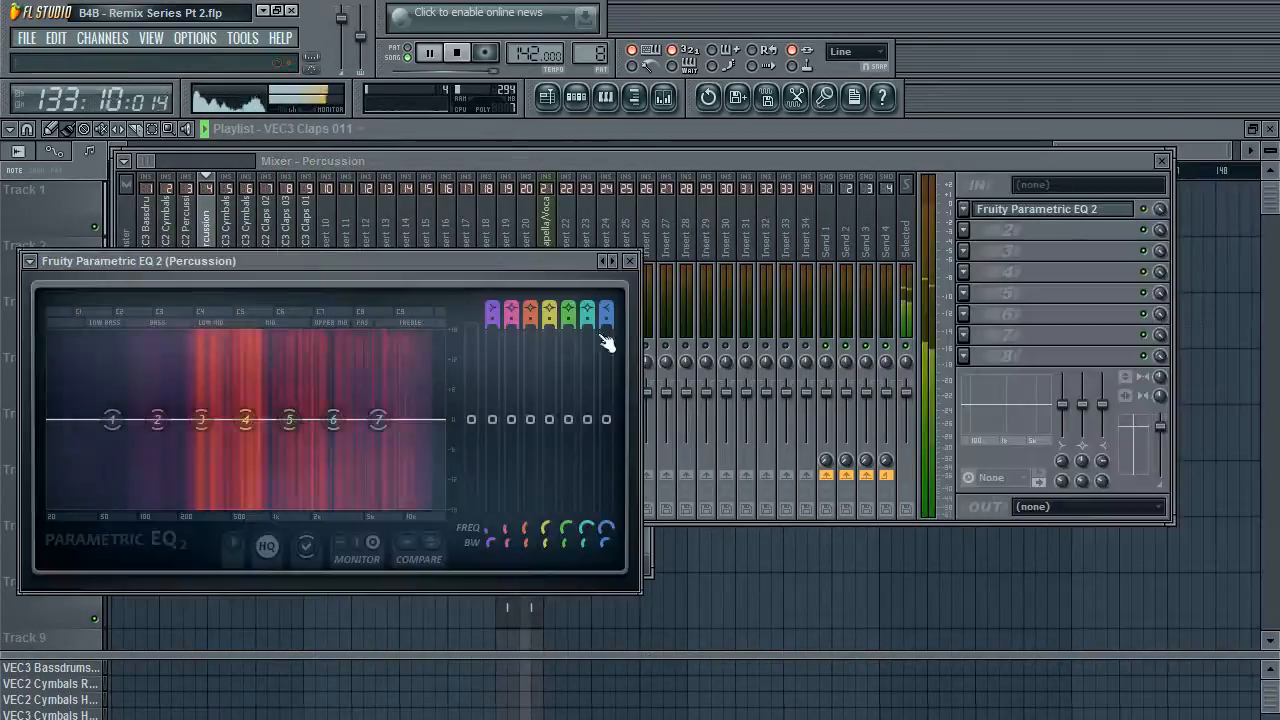
left_click_drag(518, 257, 613, 215)
Make band 1 of the Percussion equalizer a high pass near 241 Hz and boost bands 6 and 7.
mouse_move(587, 267)
left_mouse_down()
mouse_move(587, 282)
mouse_move(587, 262)
left_mouse_up()
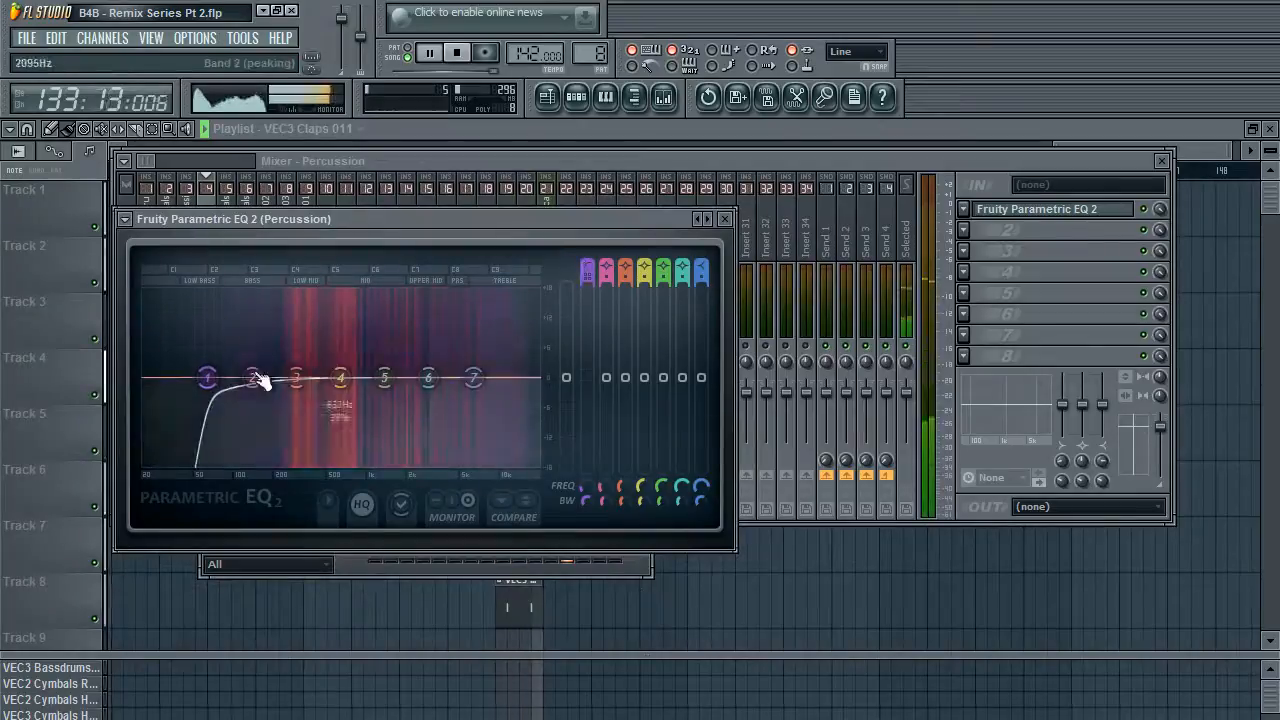
left_click_drag(258, 380, 288, 377)
left_click_drag(207, 377, 271, 379)
left_click_drag(473, 378, 466, 356)
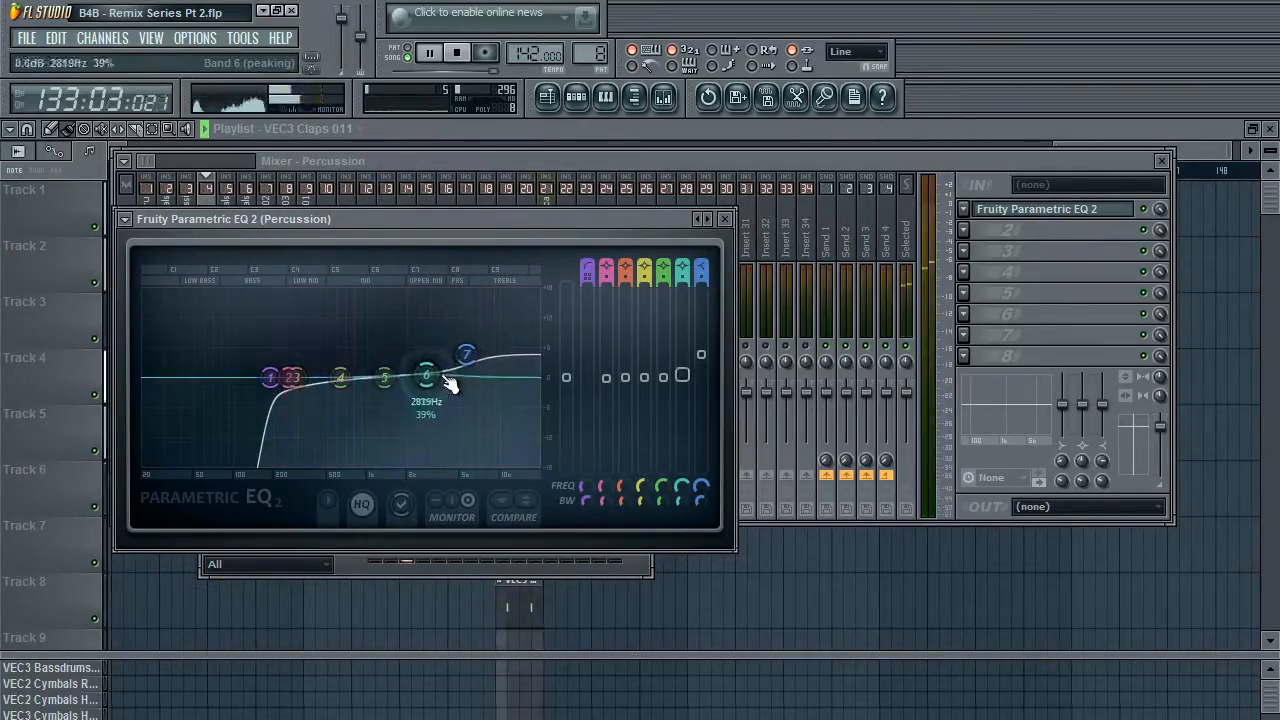
left_click_drag(269, 377, 286, 377)
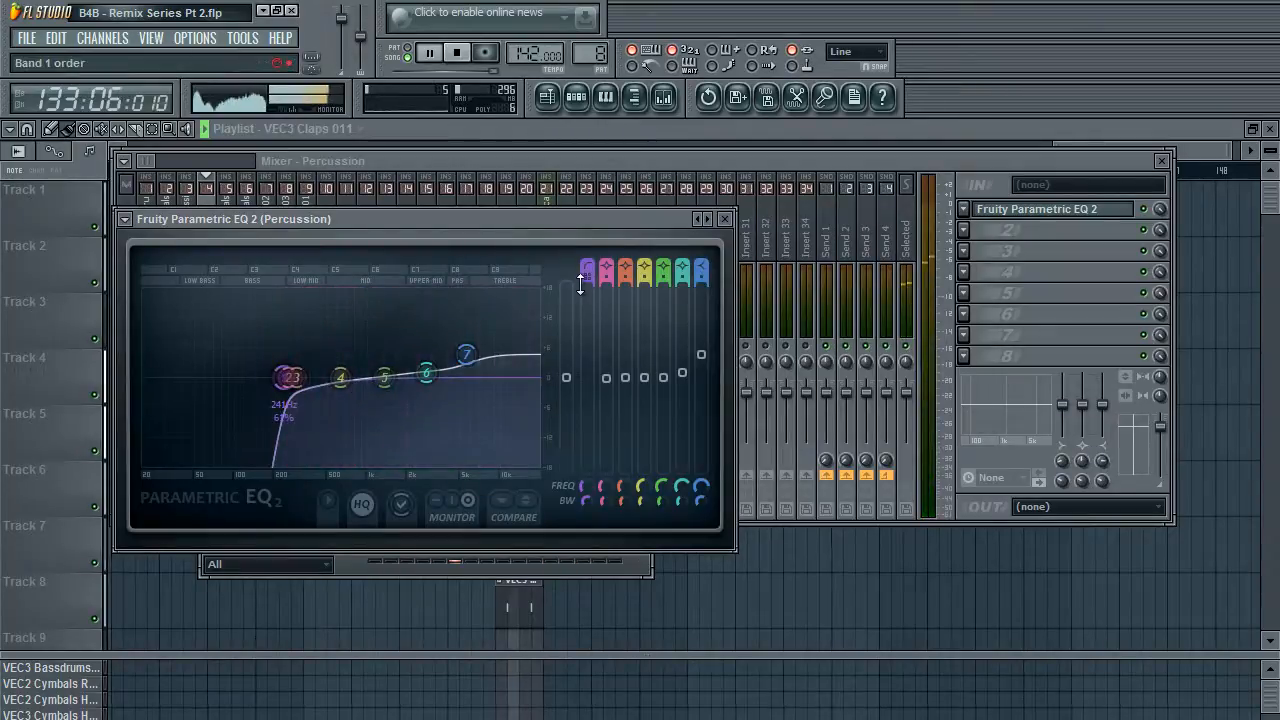
Reduce band 1's order to 2, lower its frequency, nudge band 4 up slightly and close the Percussion equalizer.
left_click_drag(580, 298, 580, 244)
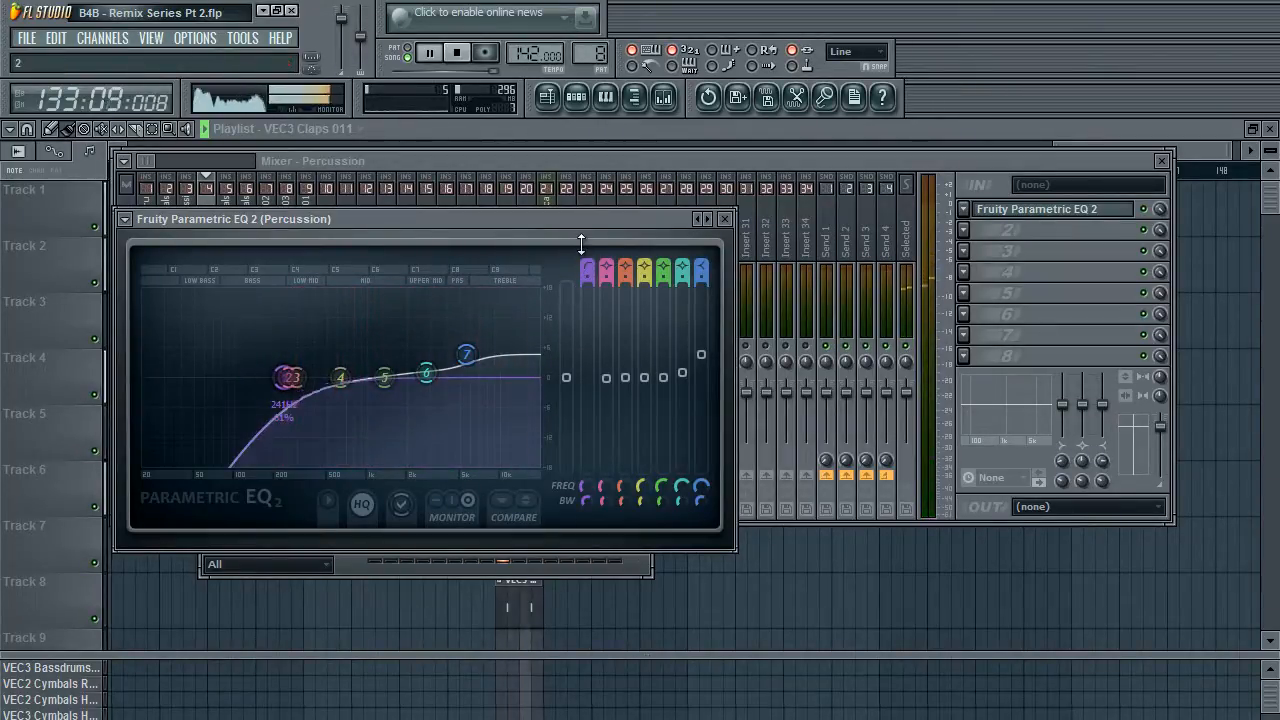
left_click_drag(342, 379, 275, 386)
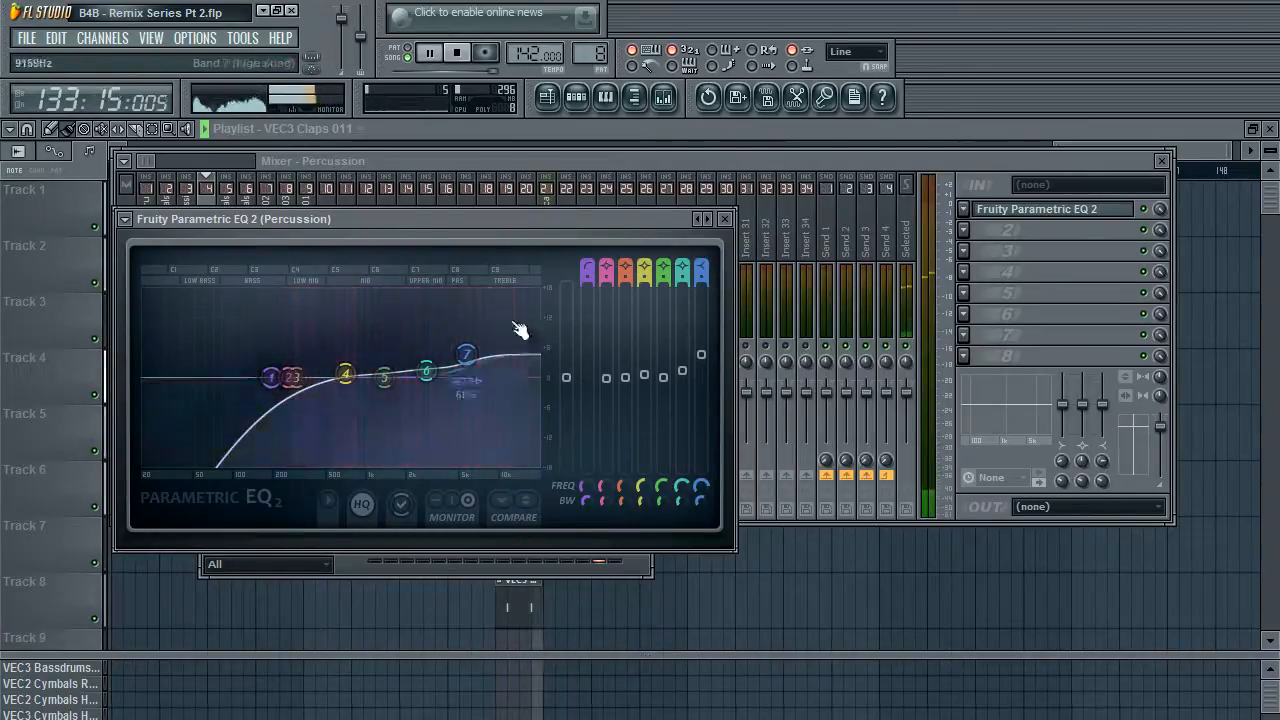
left_click(725, 219)
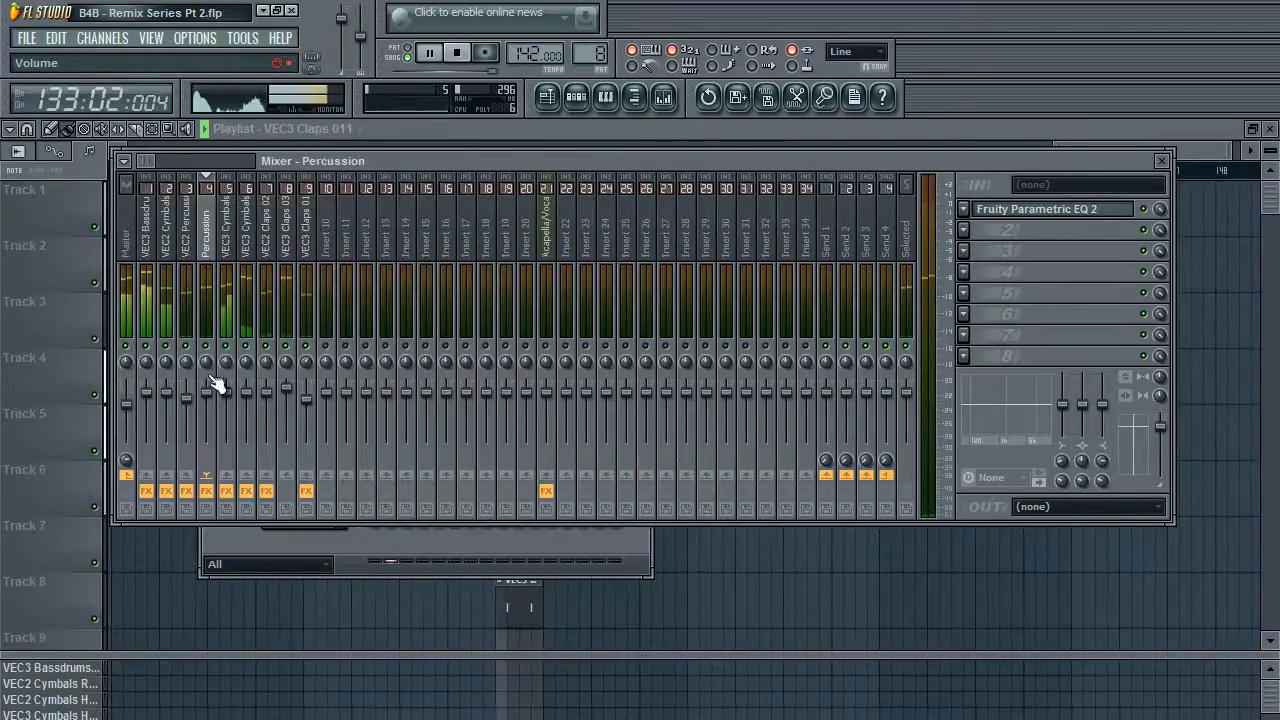
Pan the Percussion track about 23% right and raise its volume to about 2.3 dB.
left_click_drag(207, 362, 224, 344)
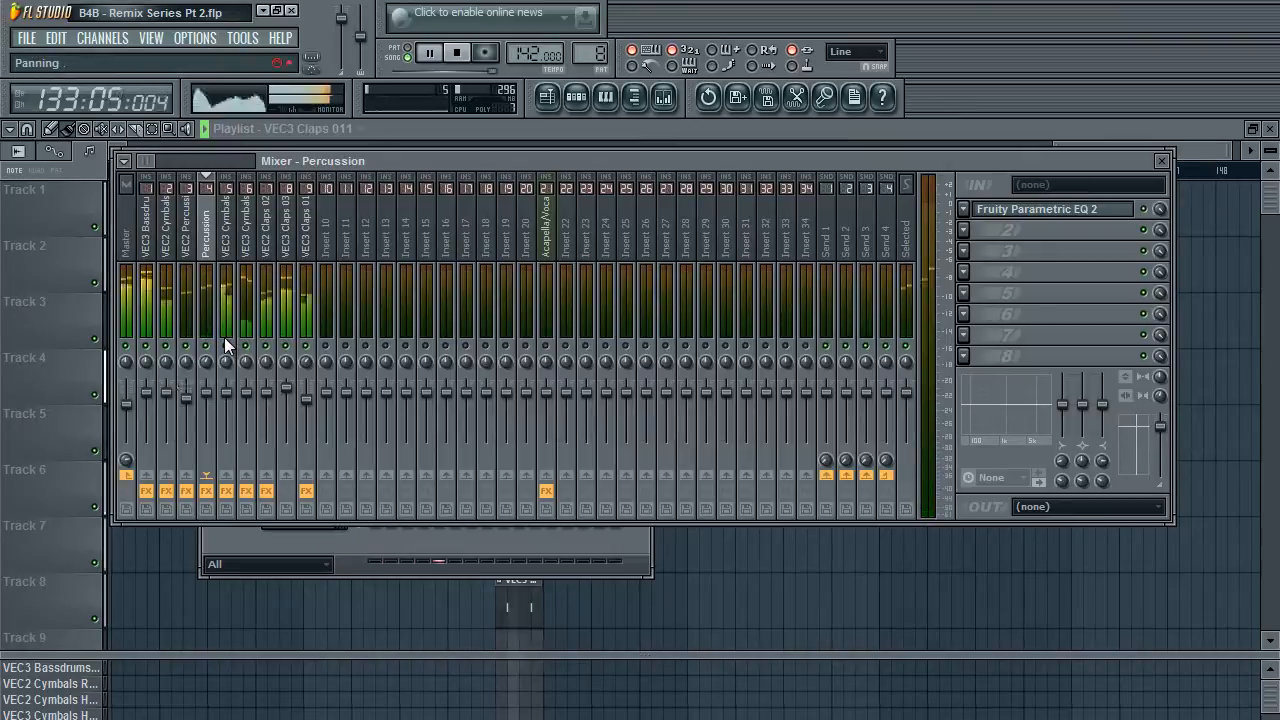
key("space")
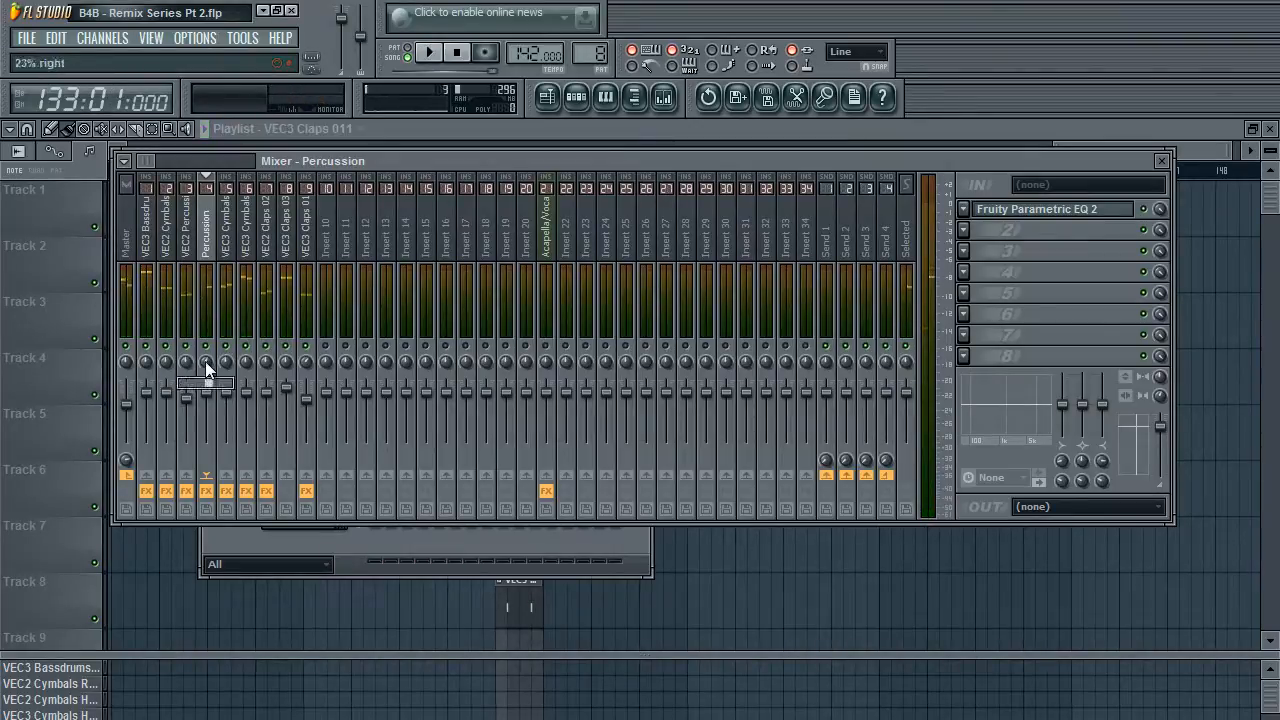
left_click_drag(211, 393, 211, 381)
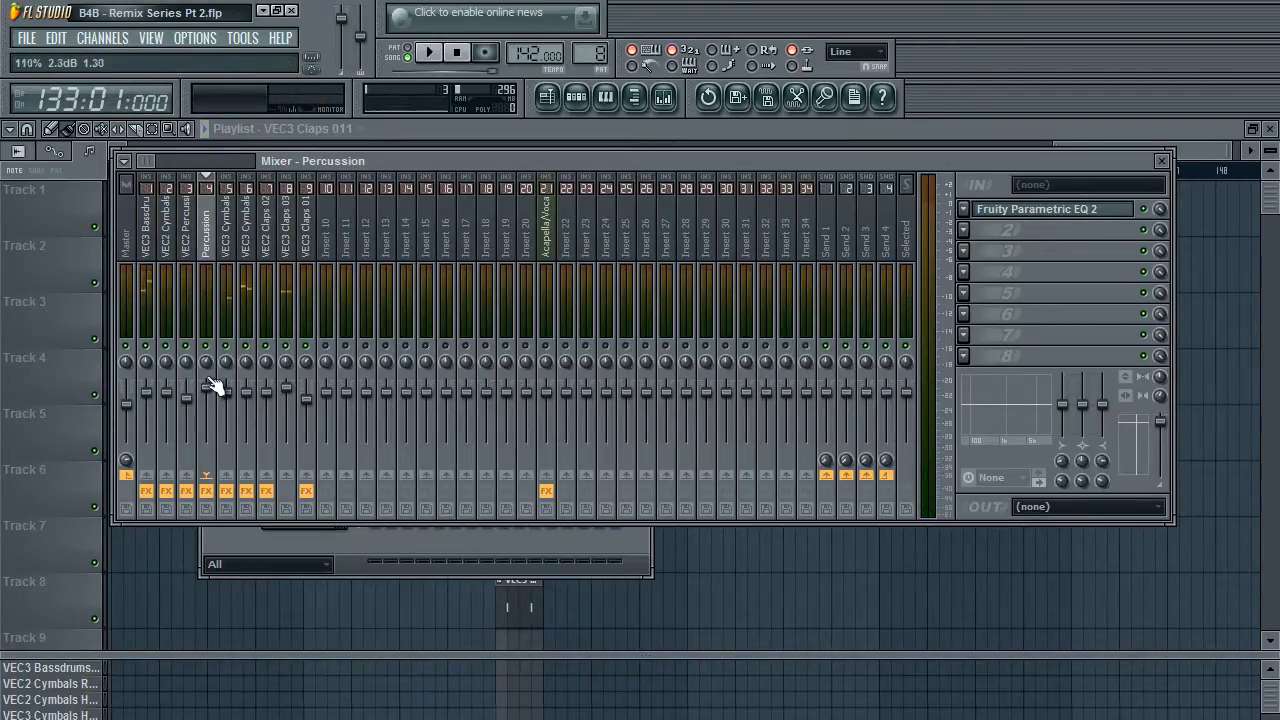
Adjust the panning of the VEC2 Percussion 01 track and audition the loop.
left_click(189, 402)
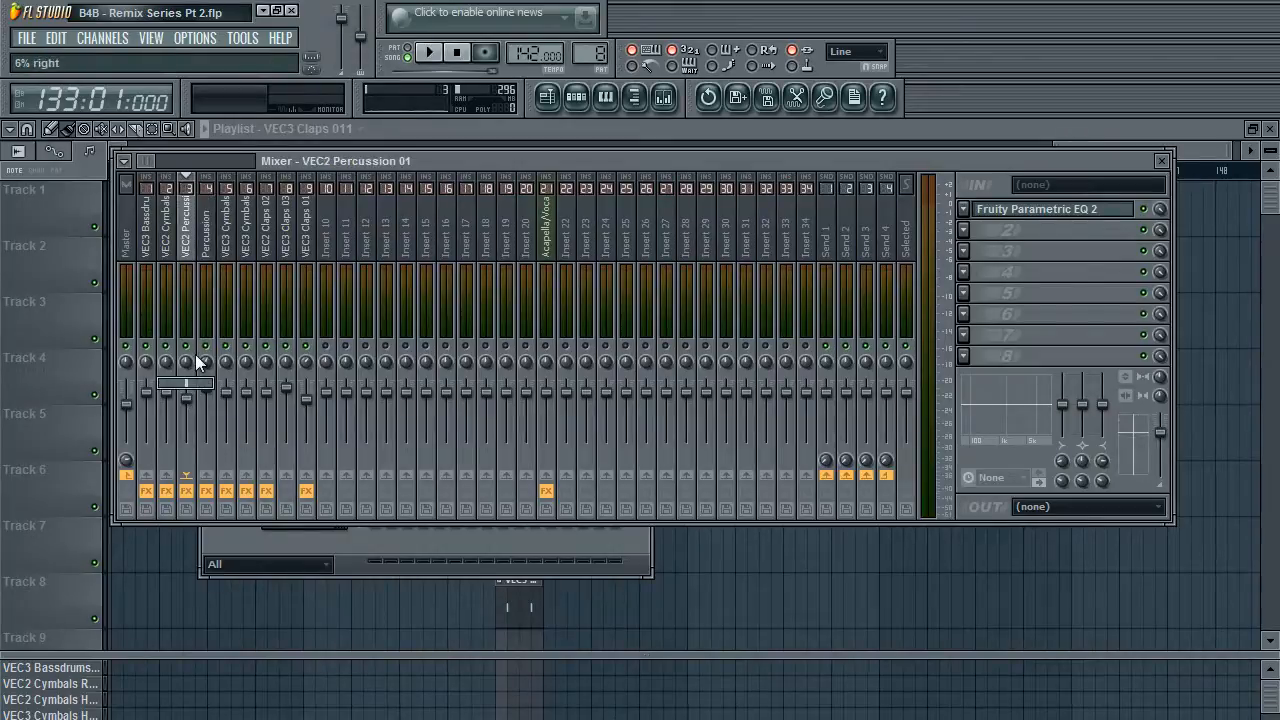
key("space")
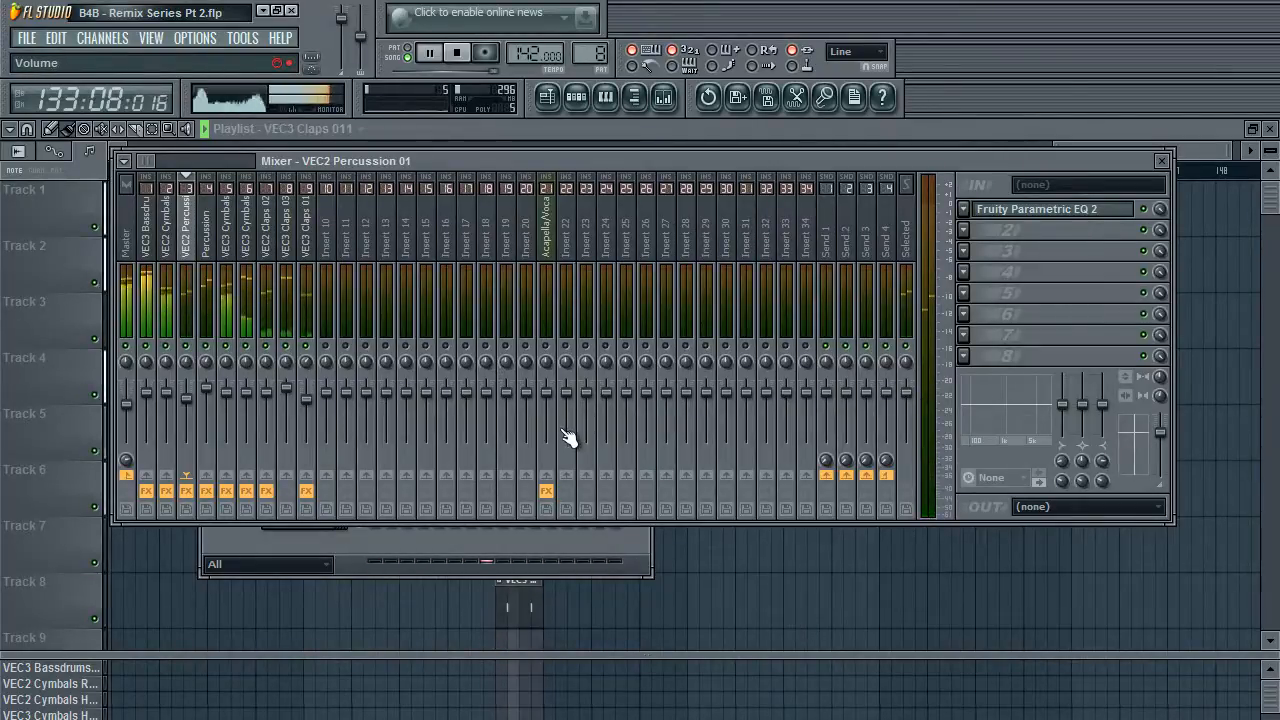
Stop the loop and look over the VEC3 Bassdrums Clubby 031 and VEC3 Claps 011 mixer tracks.
key("space")
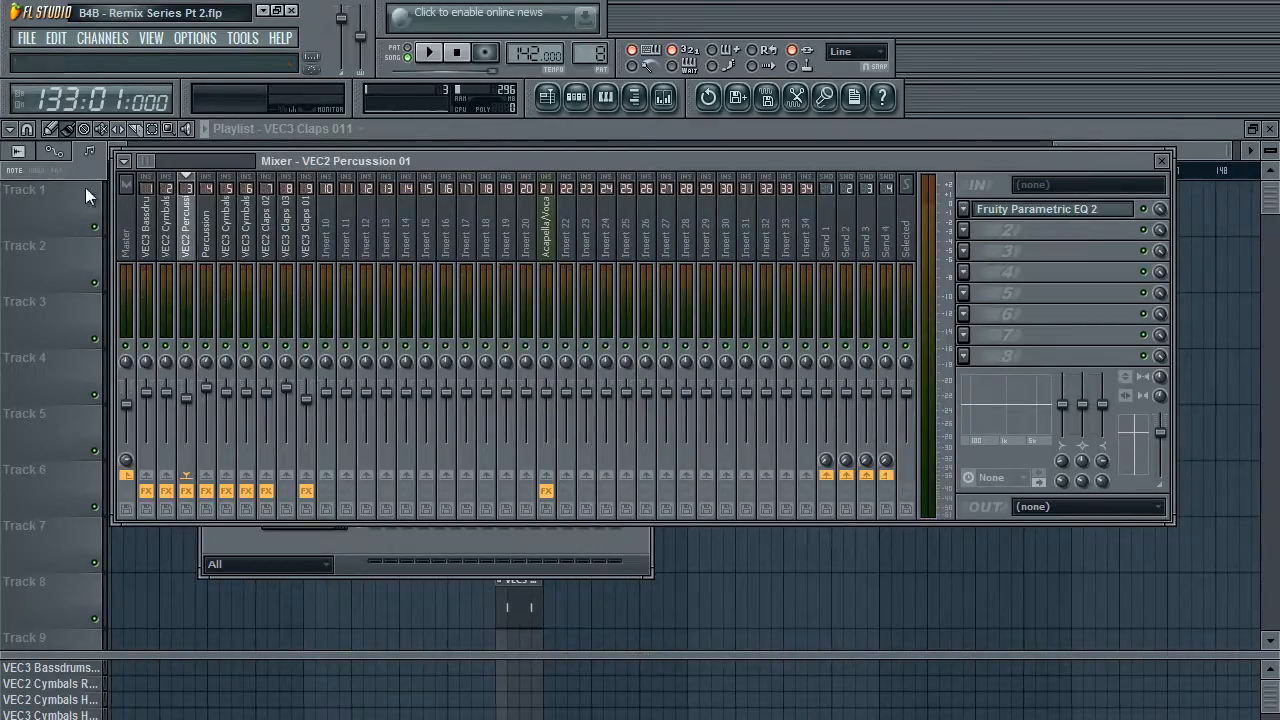
left_click(148, 236)
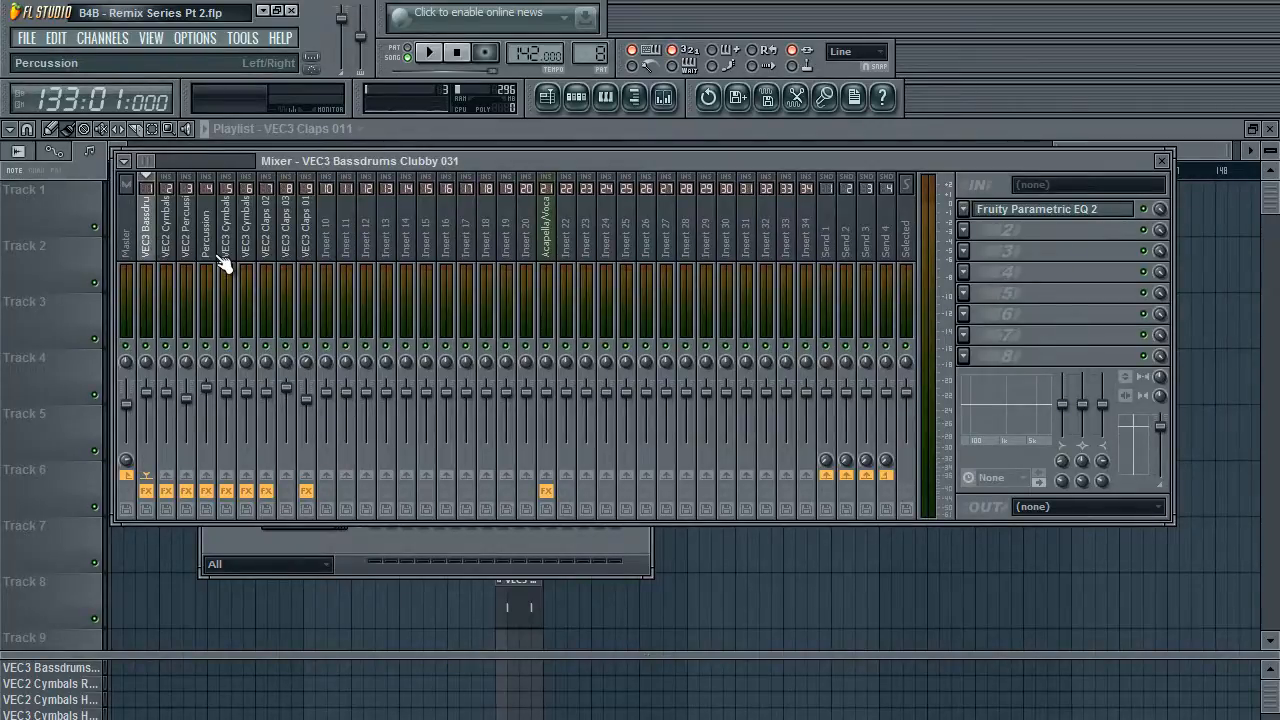
left_click(306, 248)
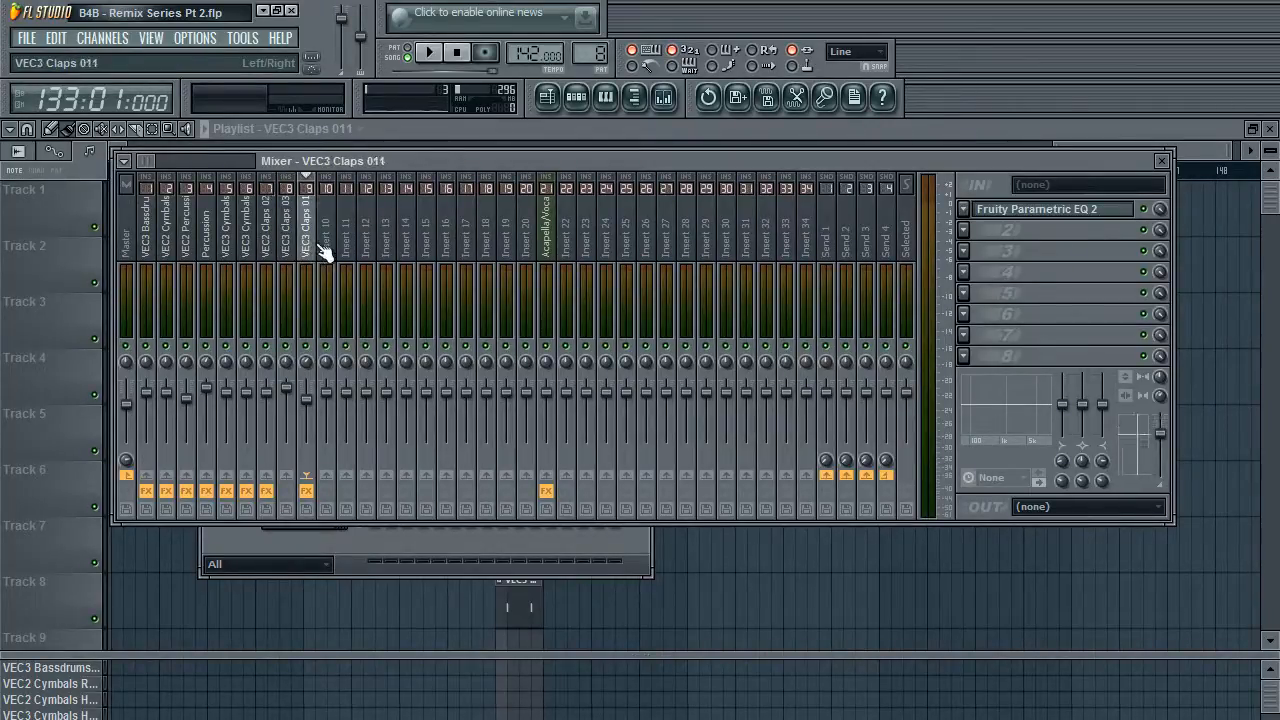
Close the mixer and step sequencer and zoom the playlist out to show the whole arrangement.
left_click(1166, 163)
left_click(833, 222)
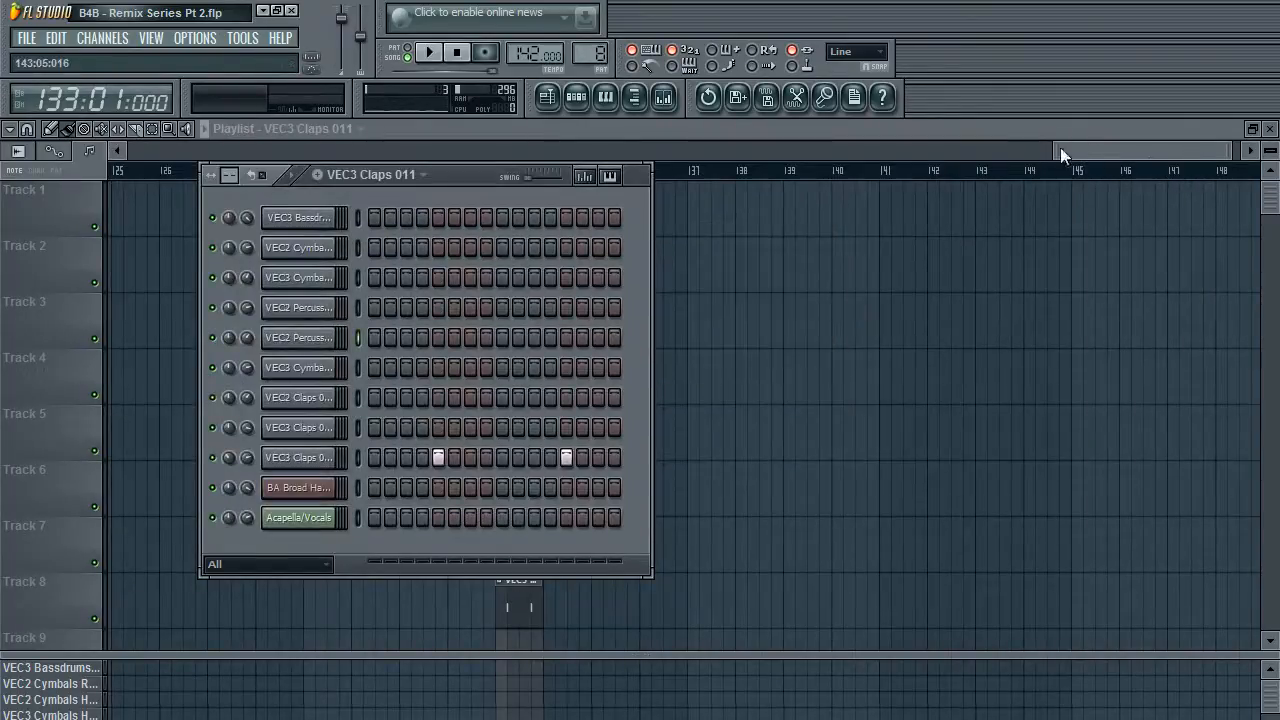
key("F6")
mouse_move(517, 192)
left_mouse_down()
mouse_move(511, 580)
mouse_move(538, 458)
left_mouse_up()
scroll(537, 228, "down", 5)
left_click_drag(424, 148, 150, 148)
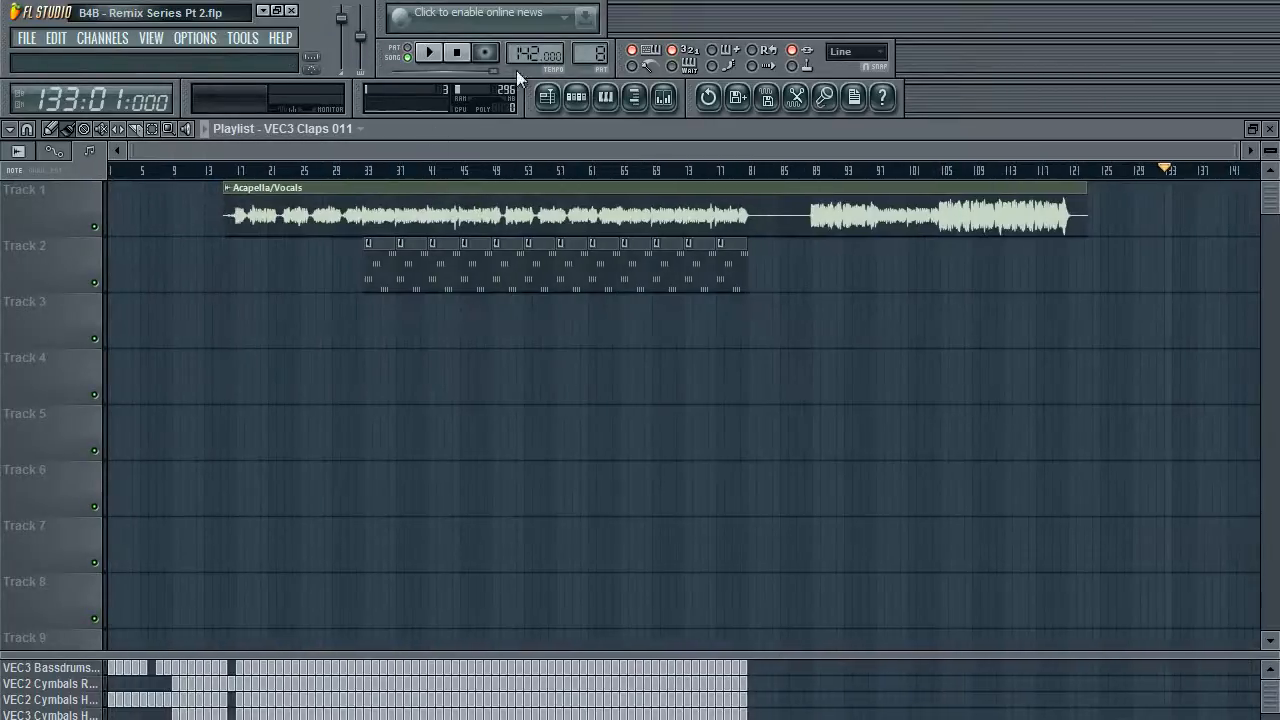
Enlarge the playlist's pattern block area and audition the arrangement from the start, checking the Percussion mixer track.
left_click(459, 54)
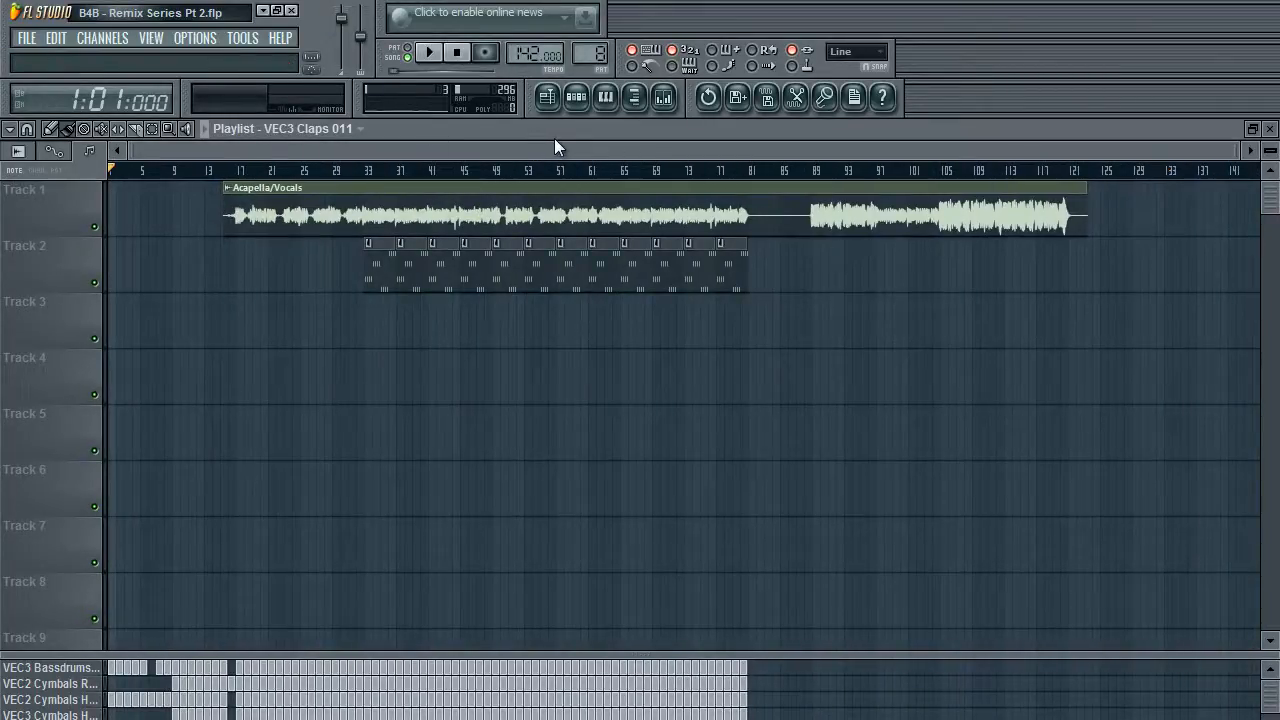
key("space")
left_click_drag(337, 651, 323, 525)
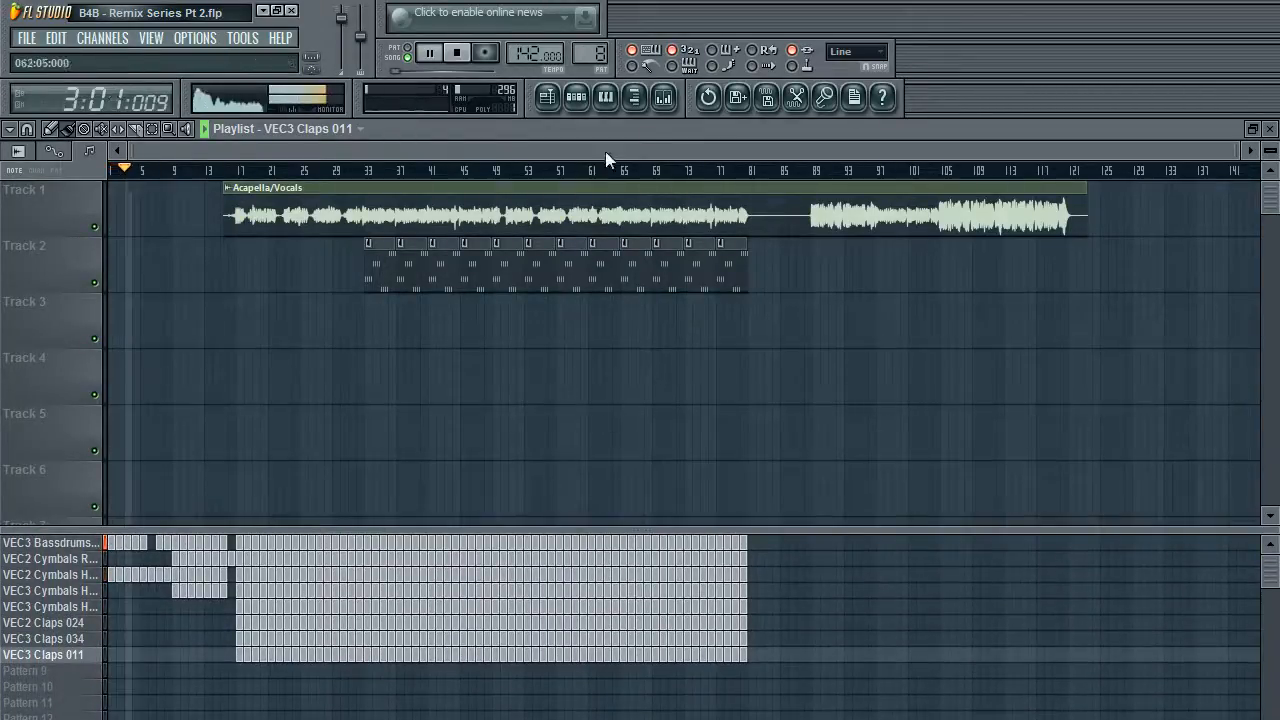
left_click(668, 99)
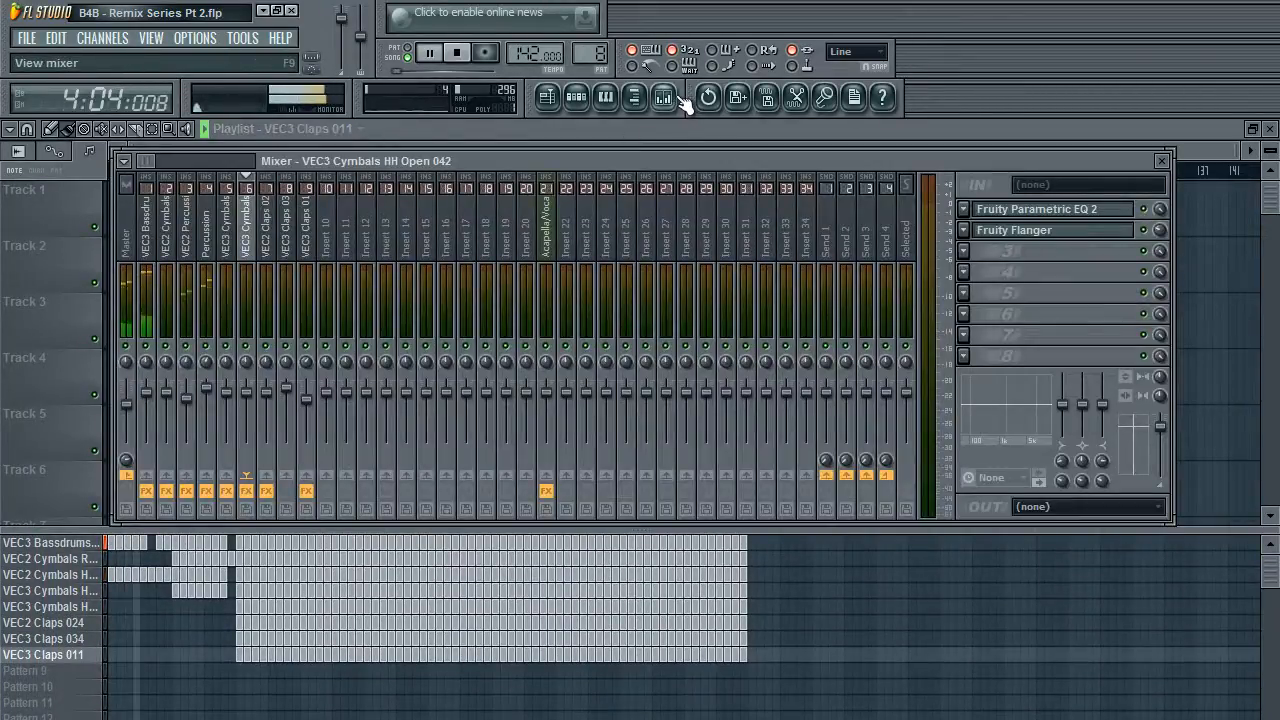
left_click(207, 245)
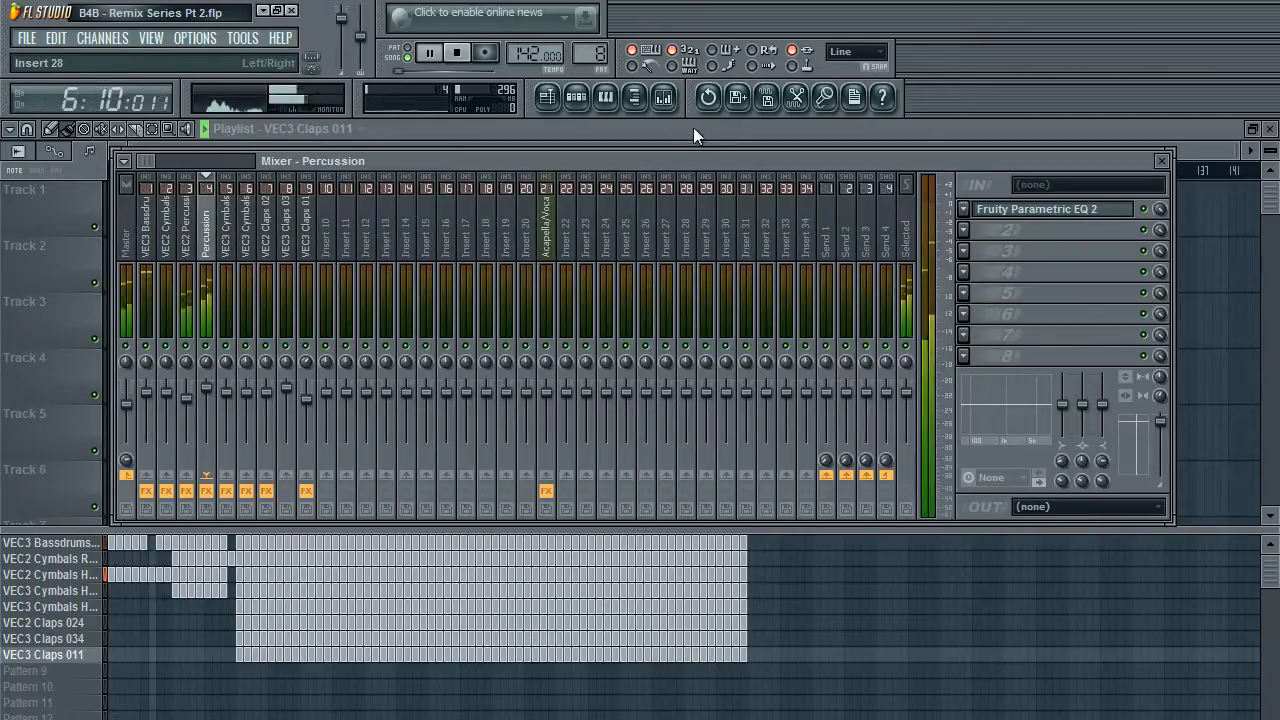
key("F9")
key("space")
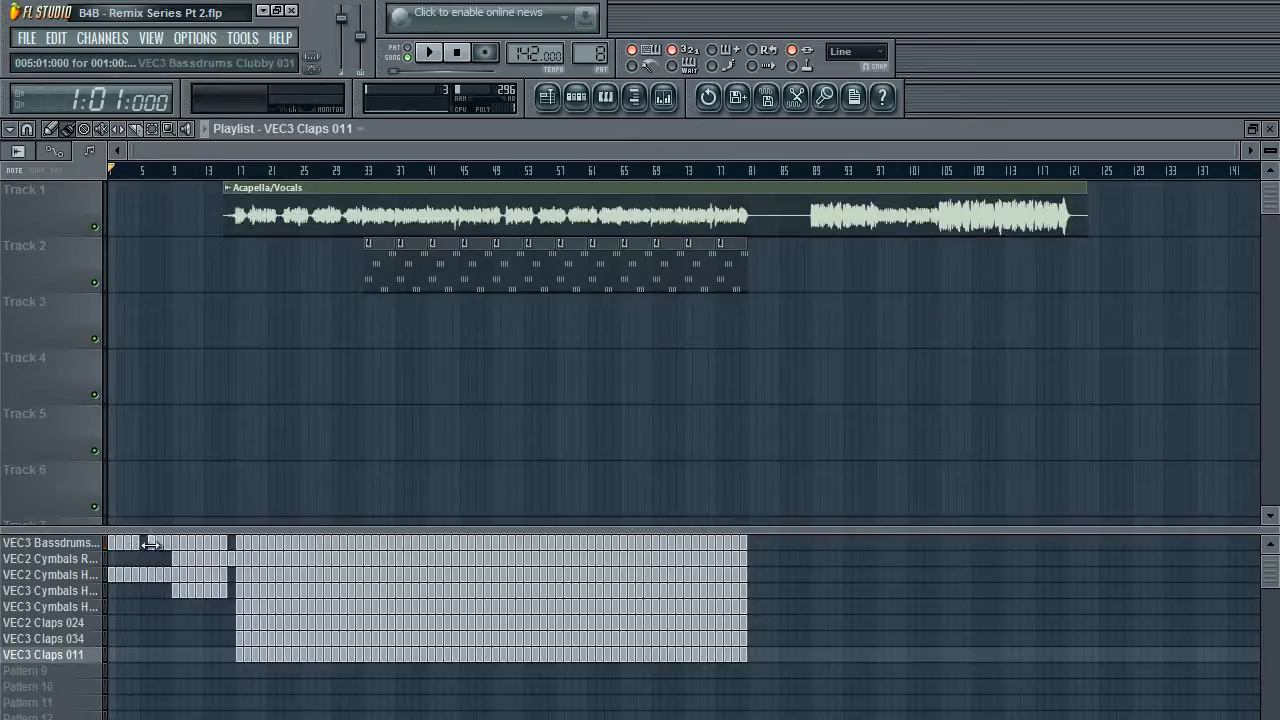
Play the arrangement from bar 9 and check the Acapella/Vocals, VEC2 Percussion 01 and Percussion tracks in the mixer.
left_click(176, 171)
key("space")
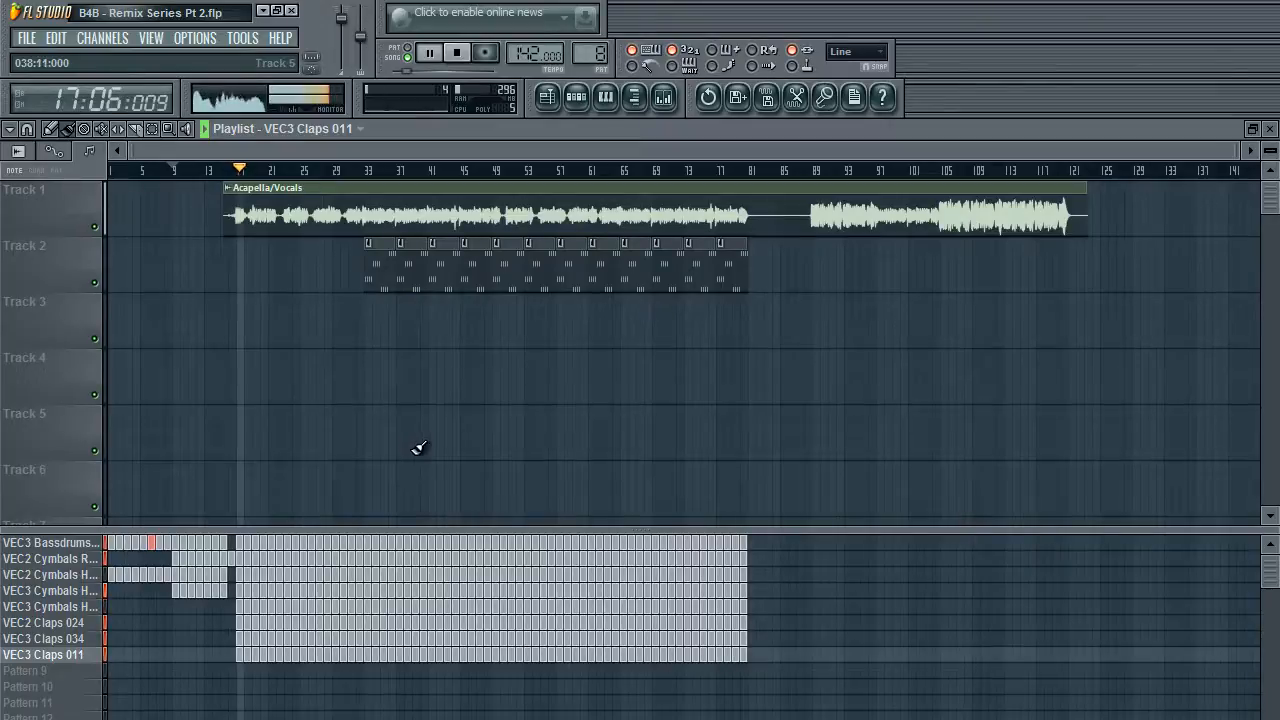
left_click(662, 100)
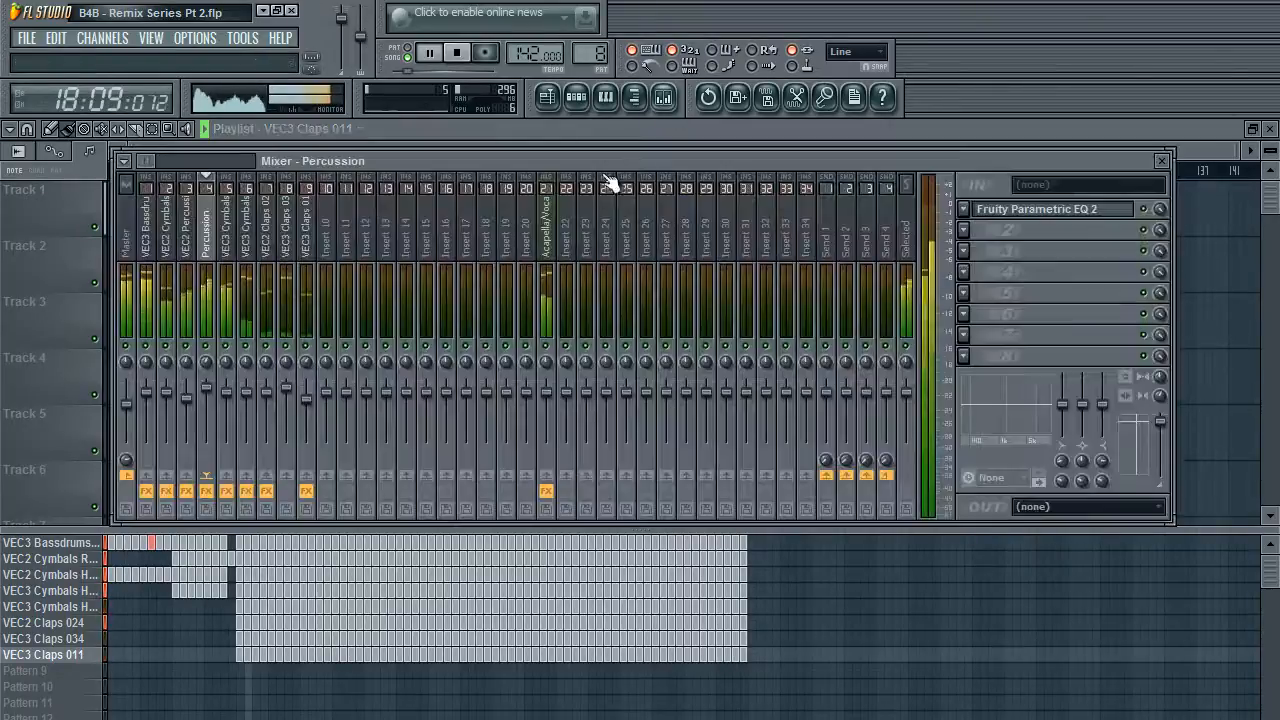
left_click(553, 222)
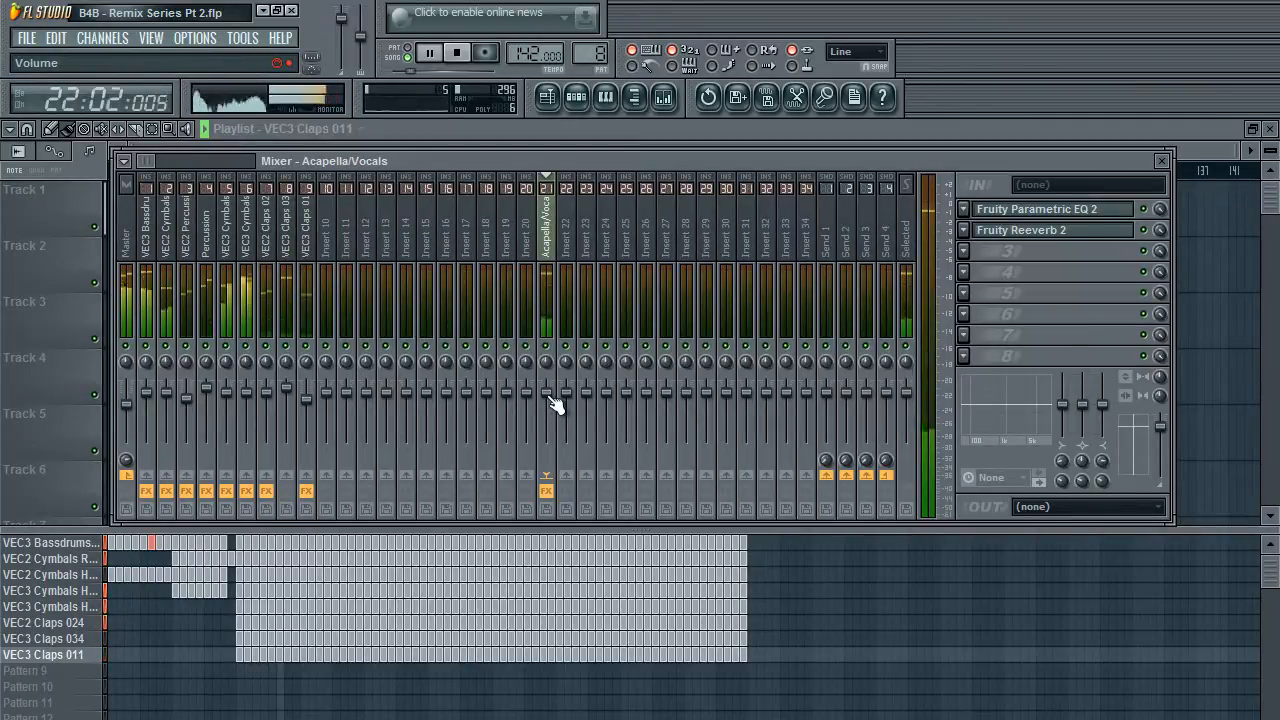
left_click(187, 238)
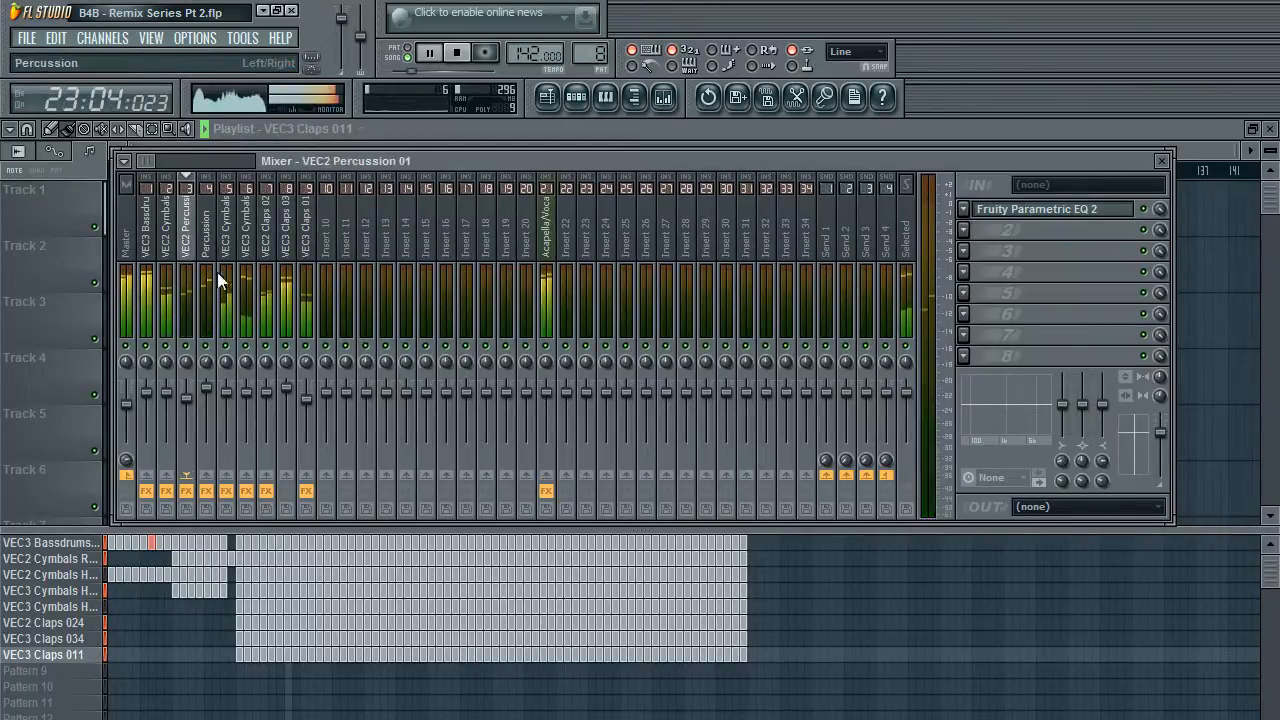
left_click(202, 237)
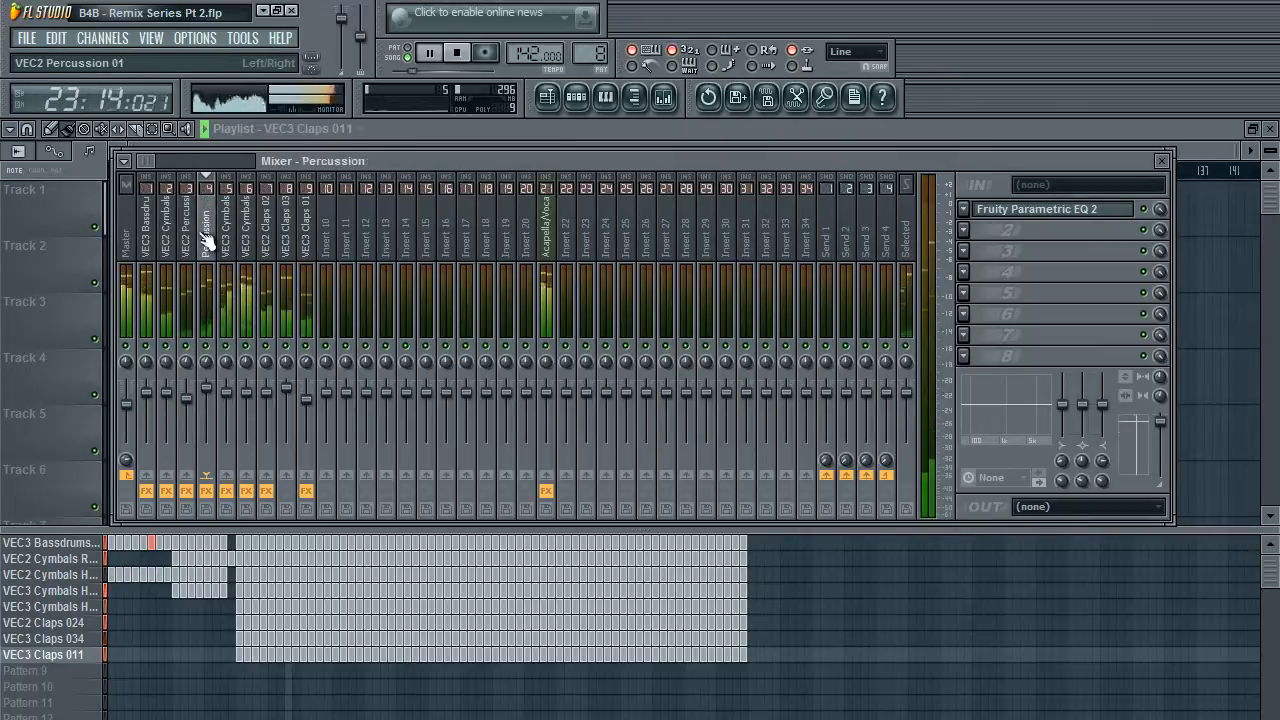
right_click(208, 387)
left_click(218, 400)
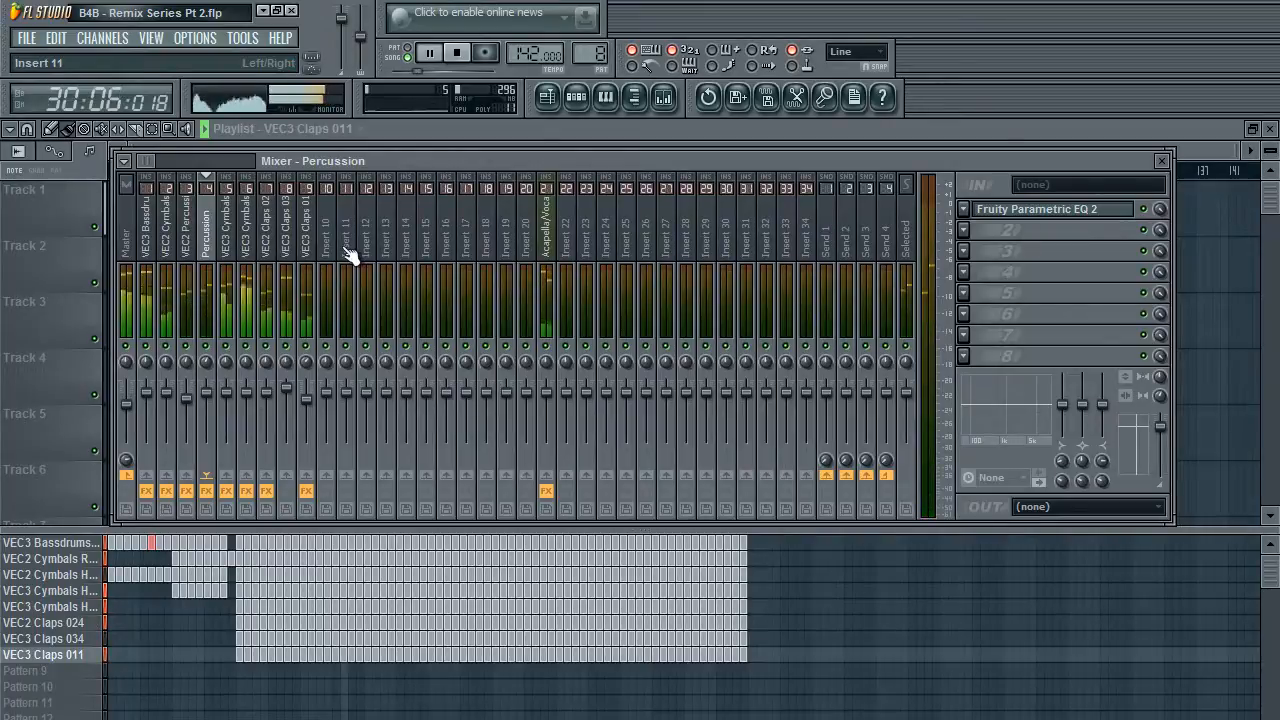
Stop playback, return to the song start and check the effects on the Acapella/Vocals mixer track.
left_click(658, 140)
key("space")
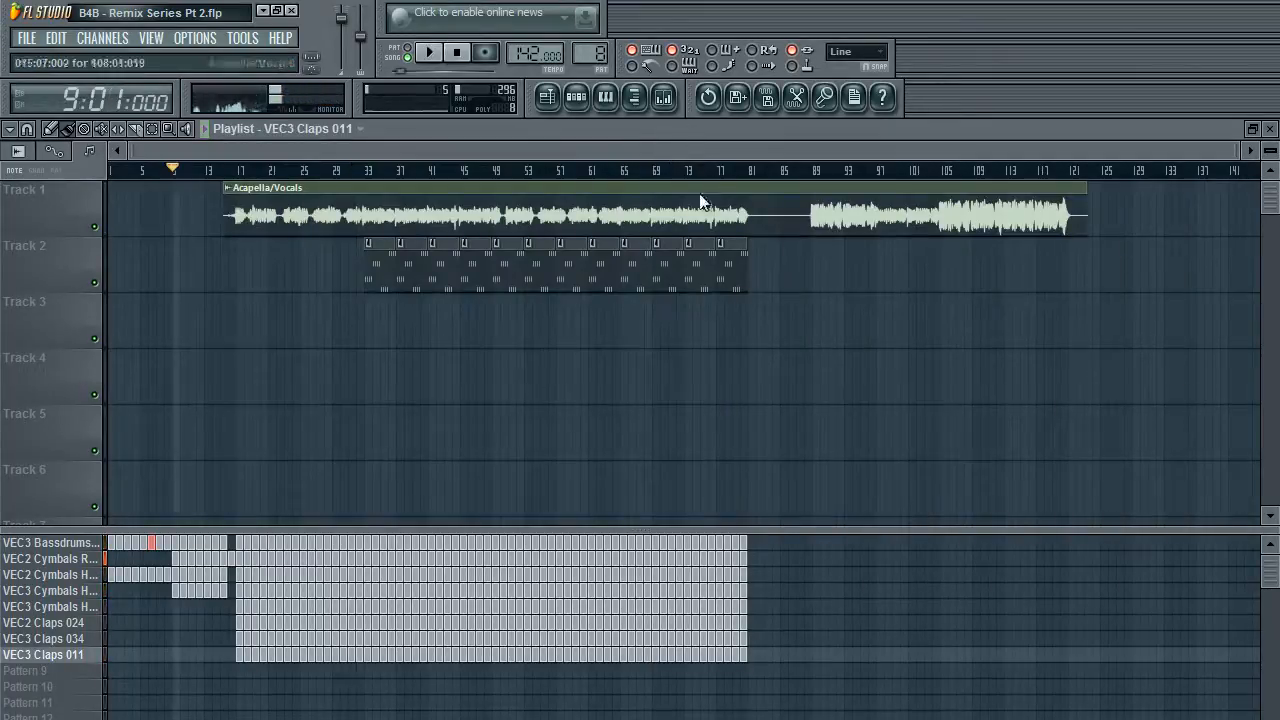
left_click(456, 52)
left_click(663, 102)
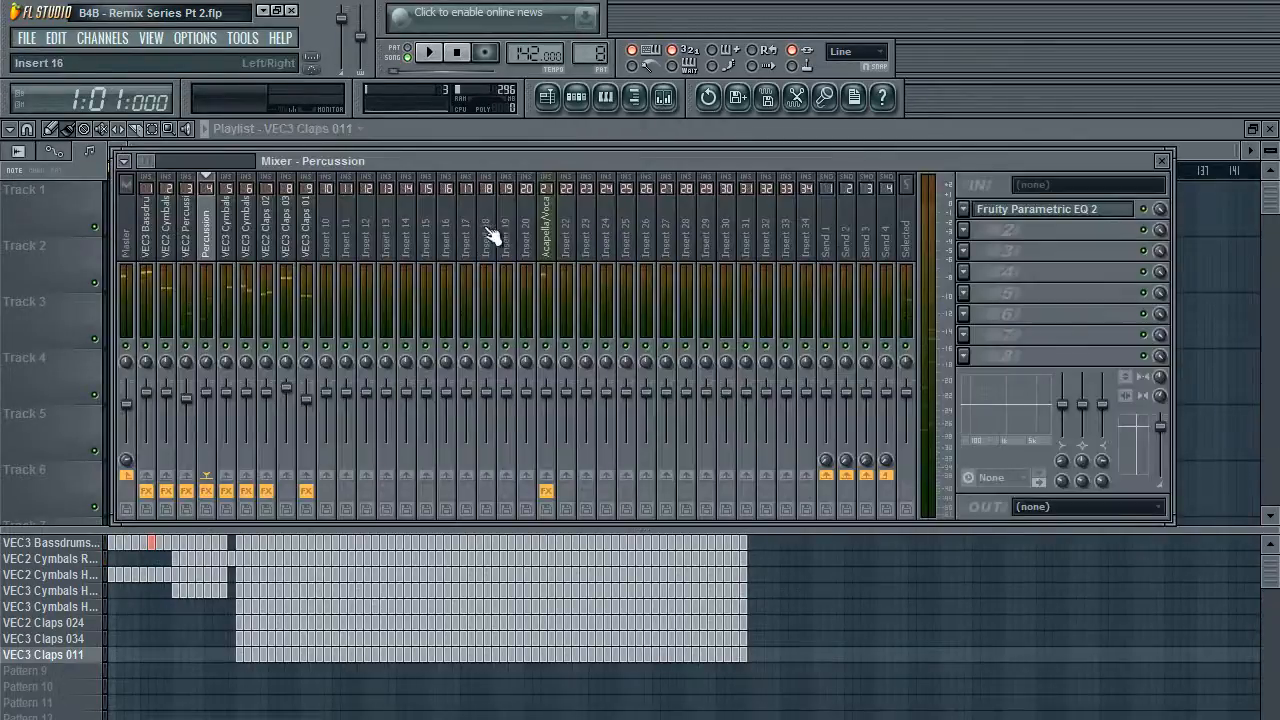
left_click(548, 226)
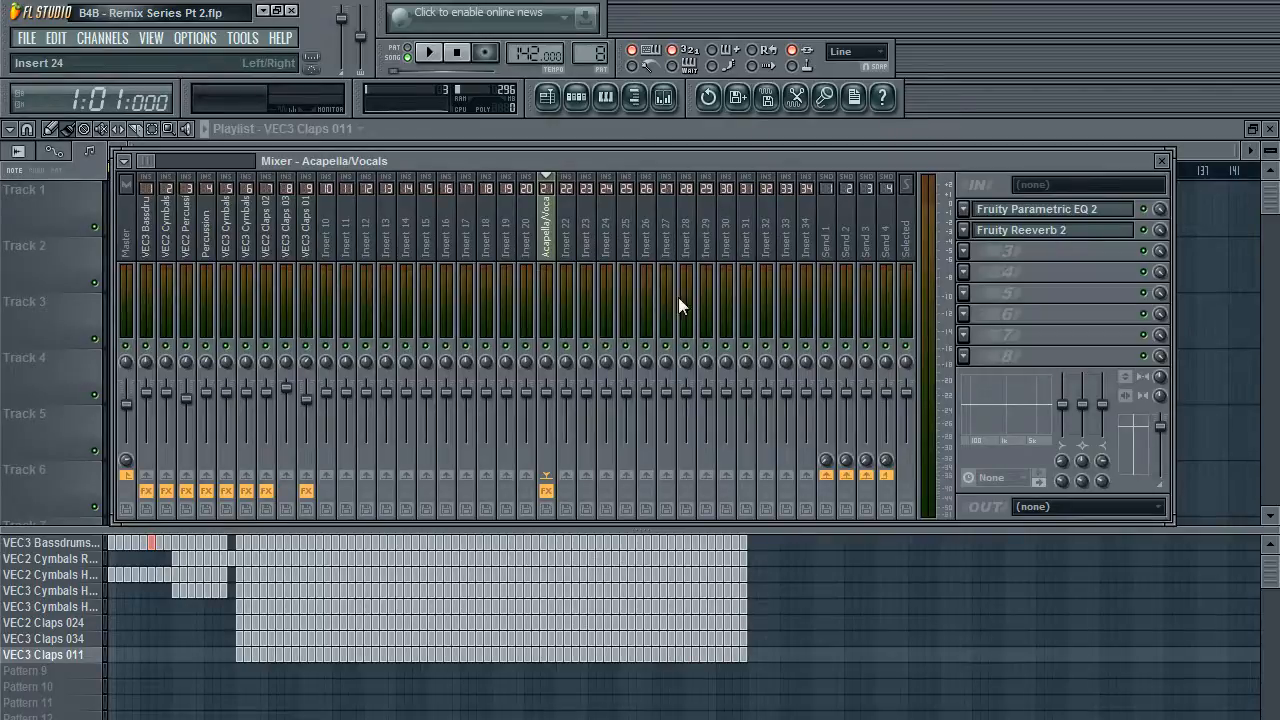
left_click(1163, 162)
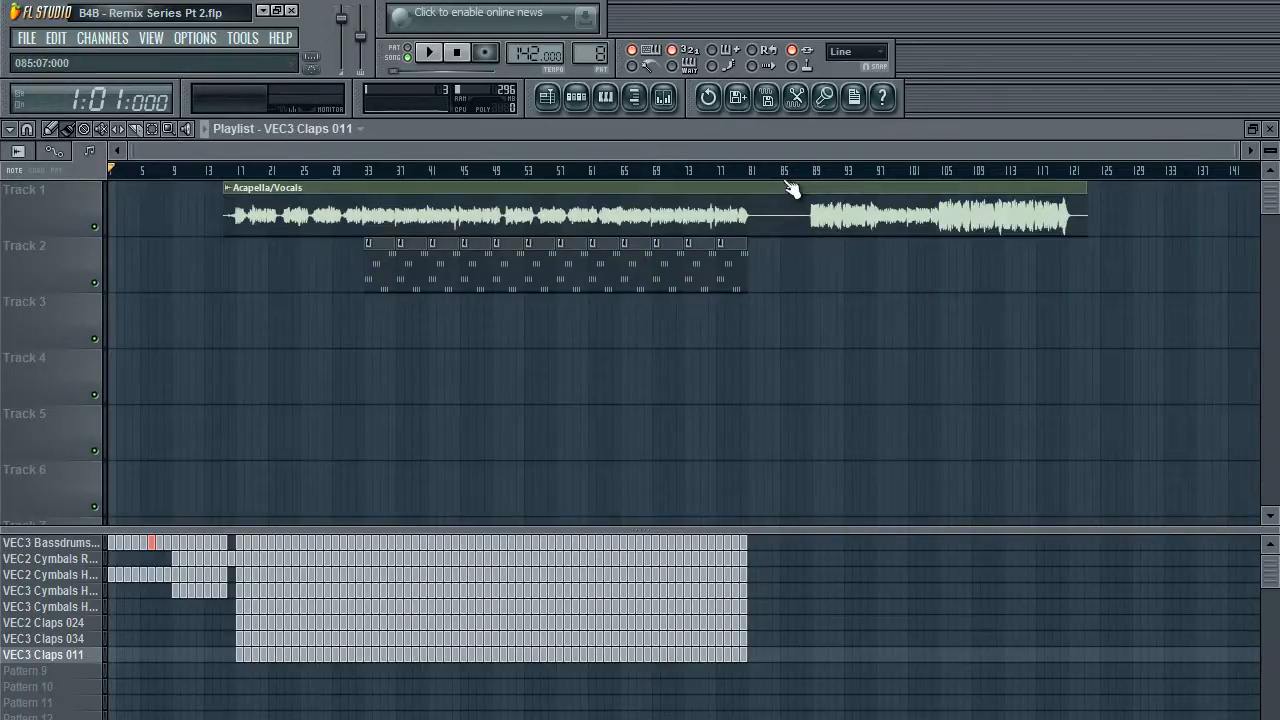
Collapse the -VEC2 sample folder in the browser and close the browser.
left_click(645, 110)
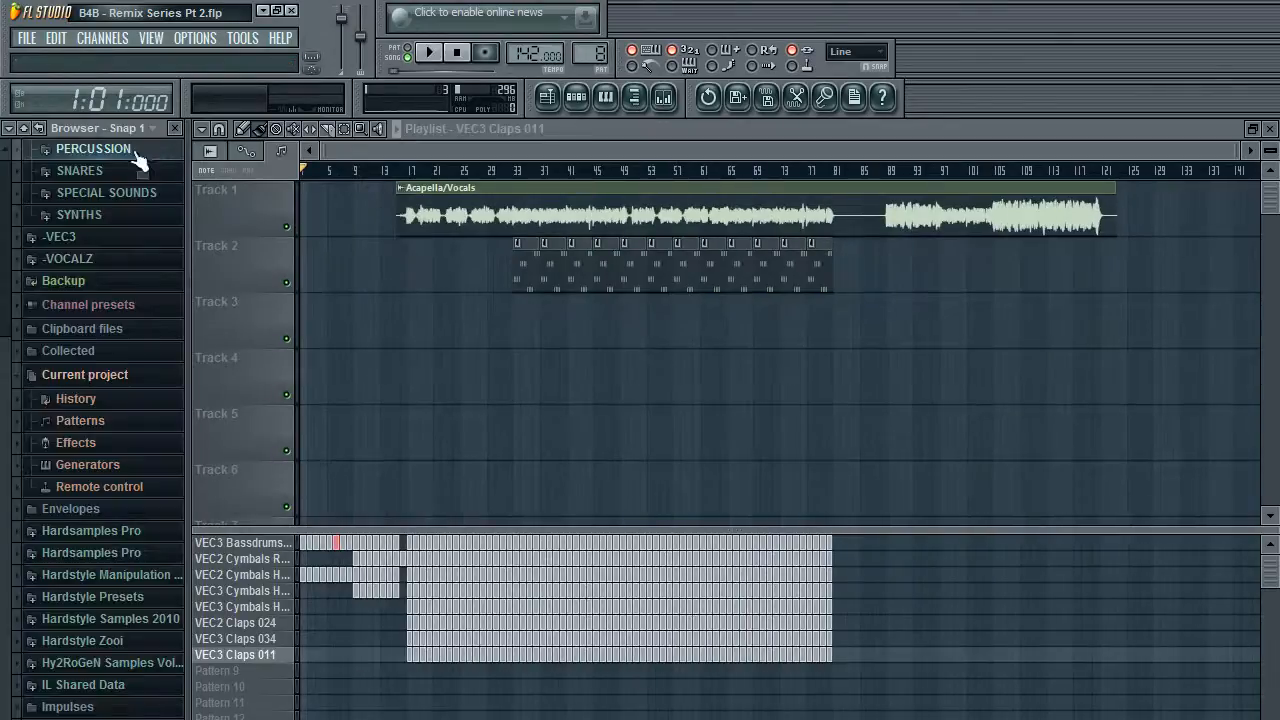
scroll(110, 230, "up", 3)
scroll(108, 231, "up", 1)
left_click(66, 172)
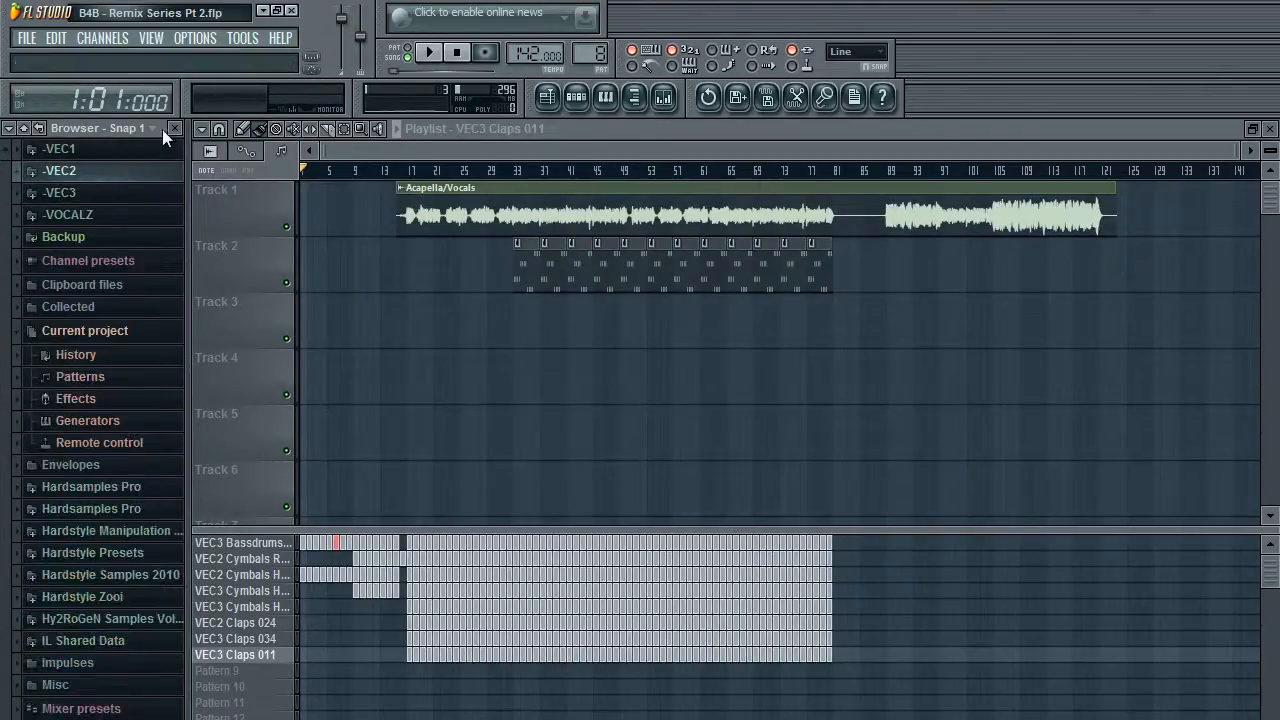
left_click(174, 128)
left_click(636, 97)
left_click(636, 97)
left_click(663, 97)
left_click_drag(187, 236, 150, 231)
left_click(574, 97)
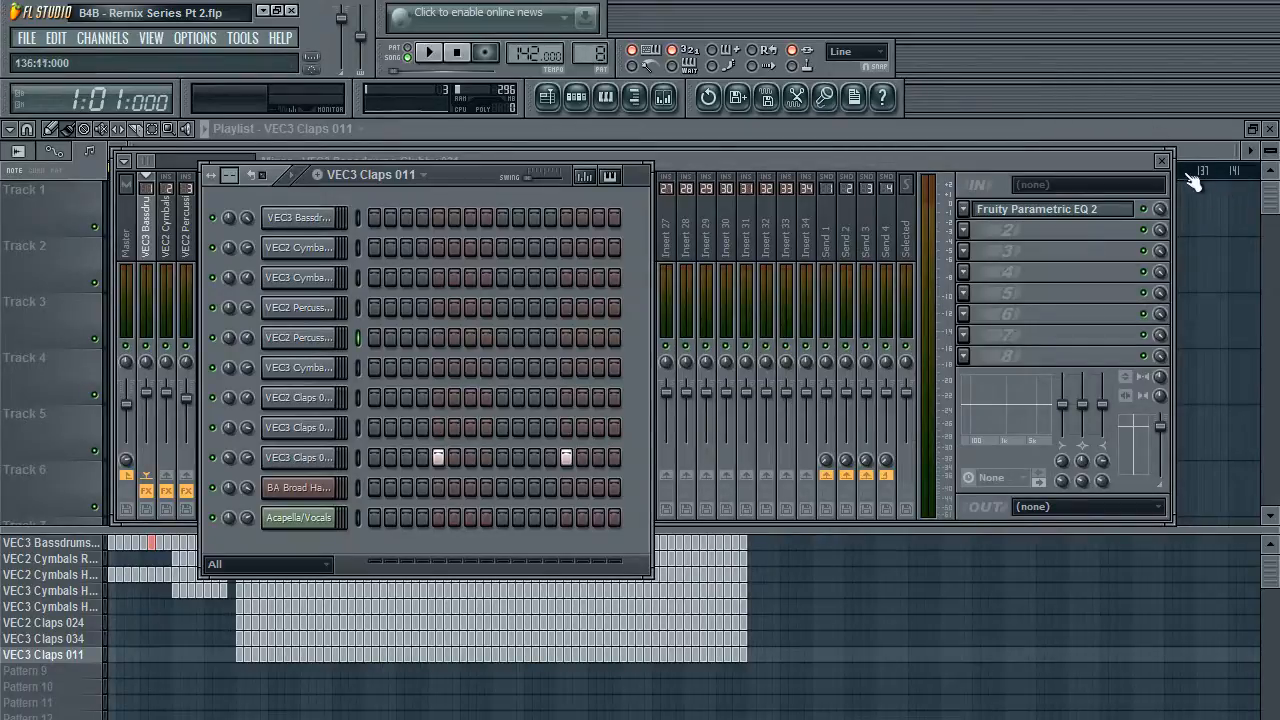
left_click(1161, 161)
left_click(690, 146)
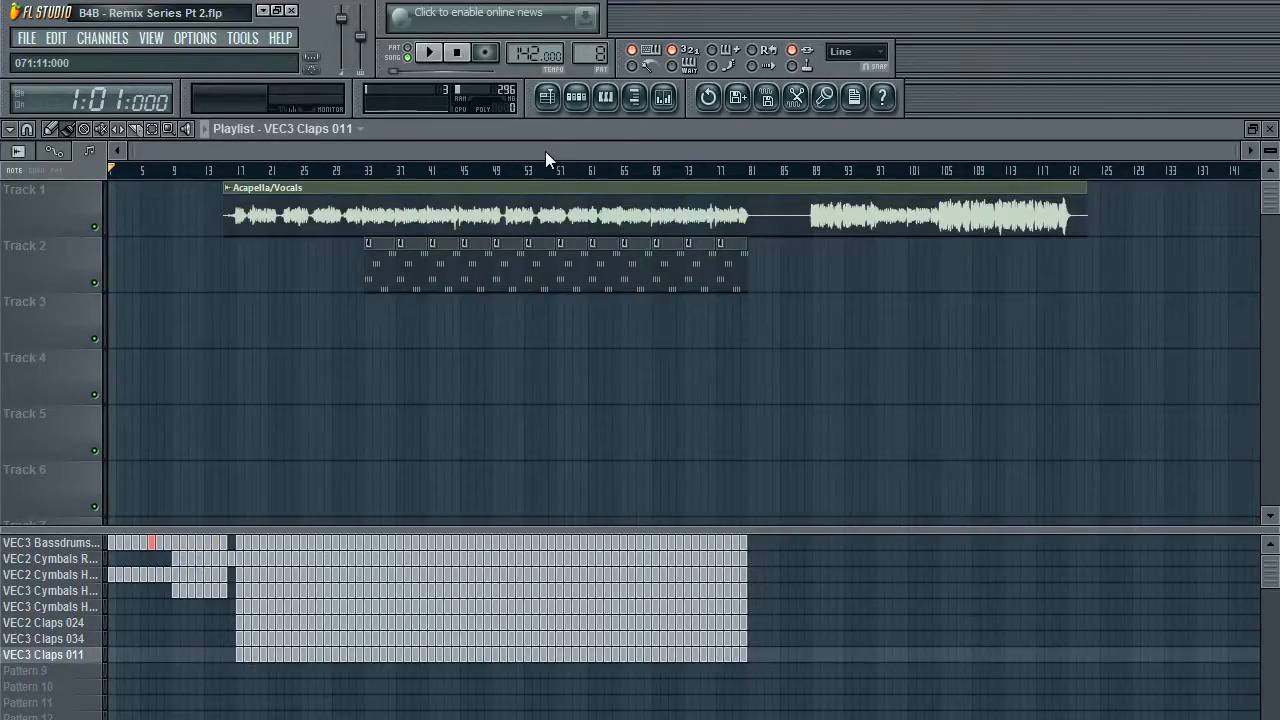
left_click(663, 97)
left_click(663, 97)
left_click(597, 105)
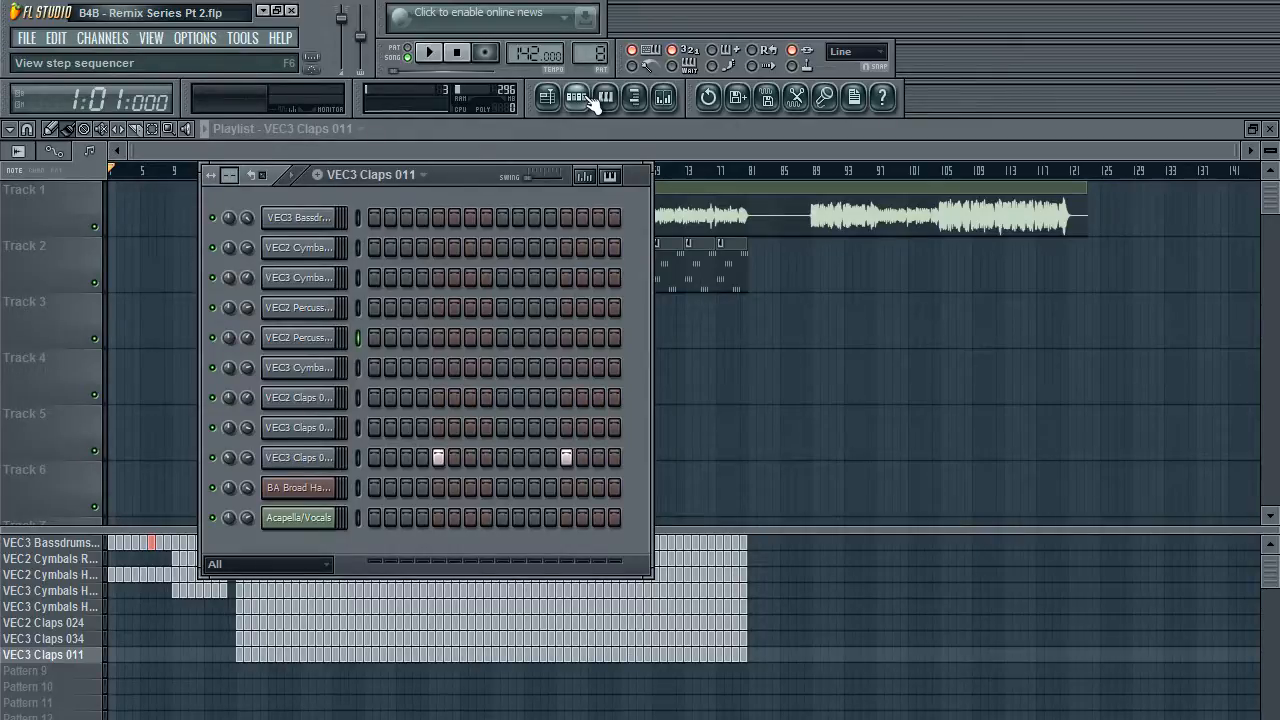
left_click(597, 105)
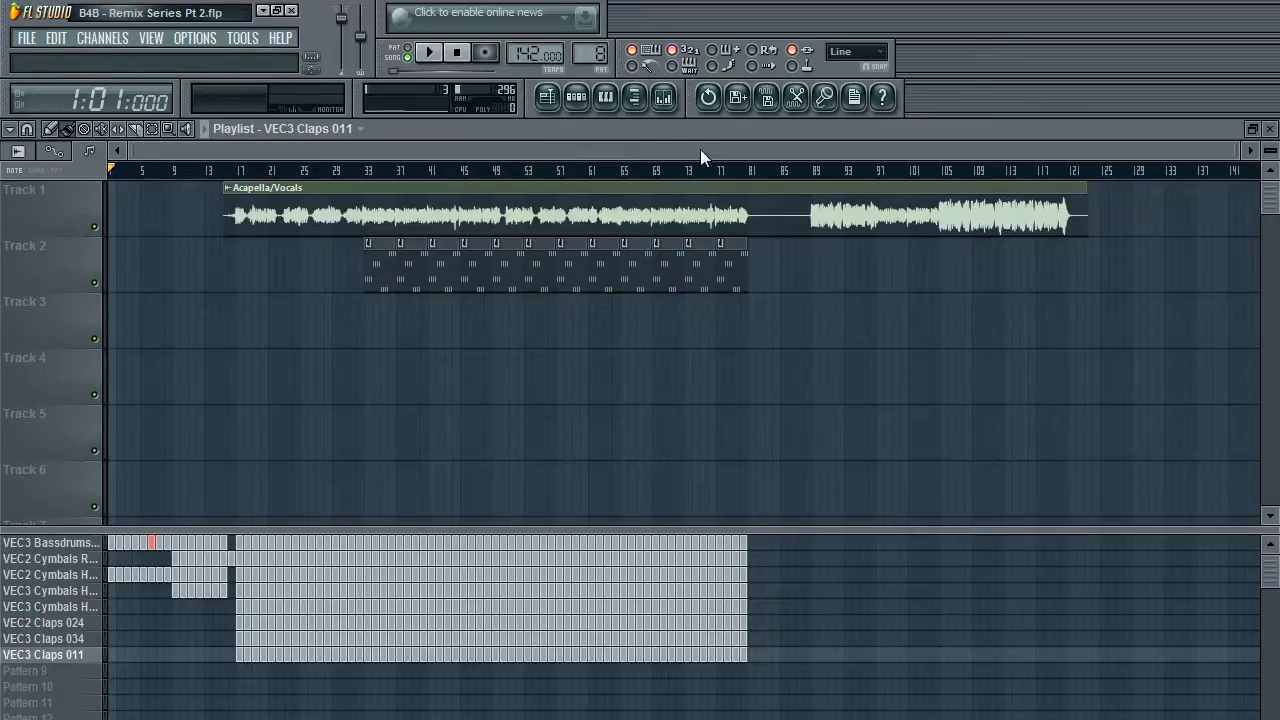
left_click(664, 100)
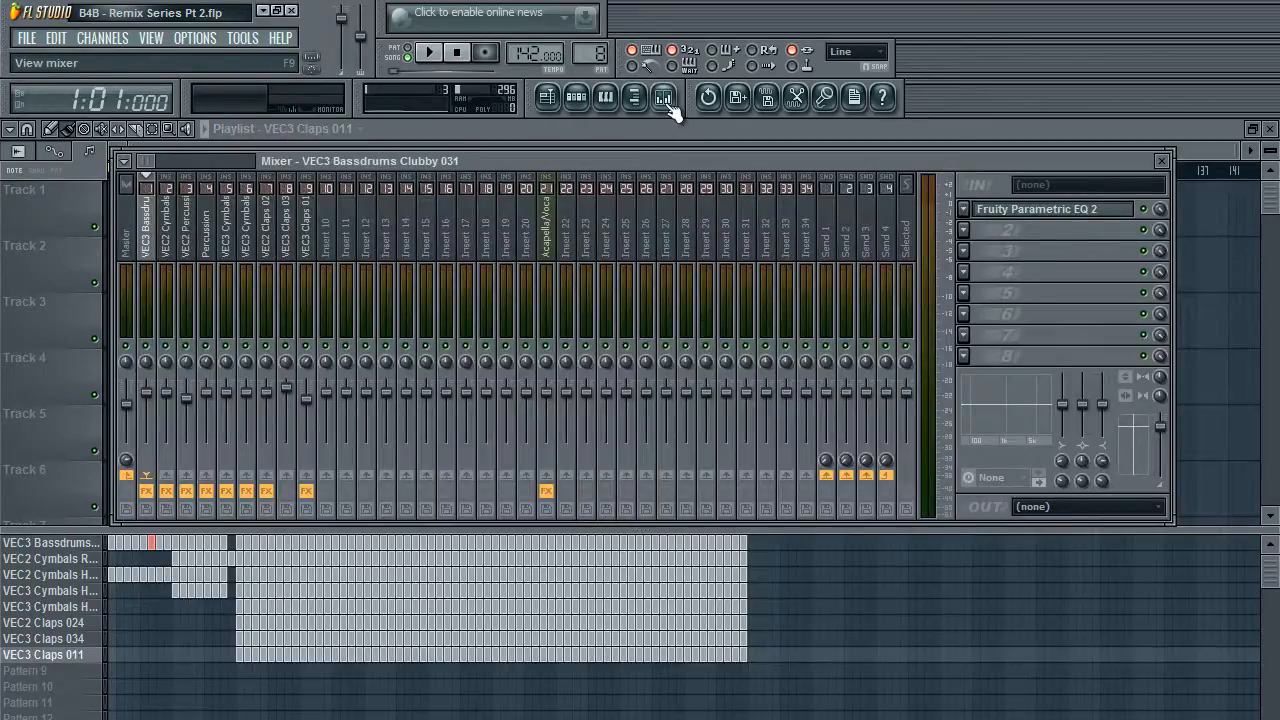
left_click(668, 104)
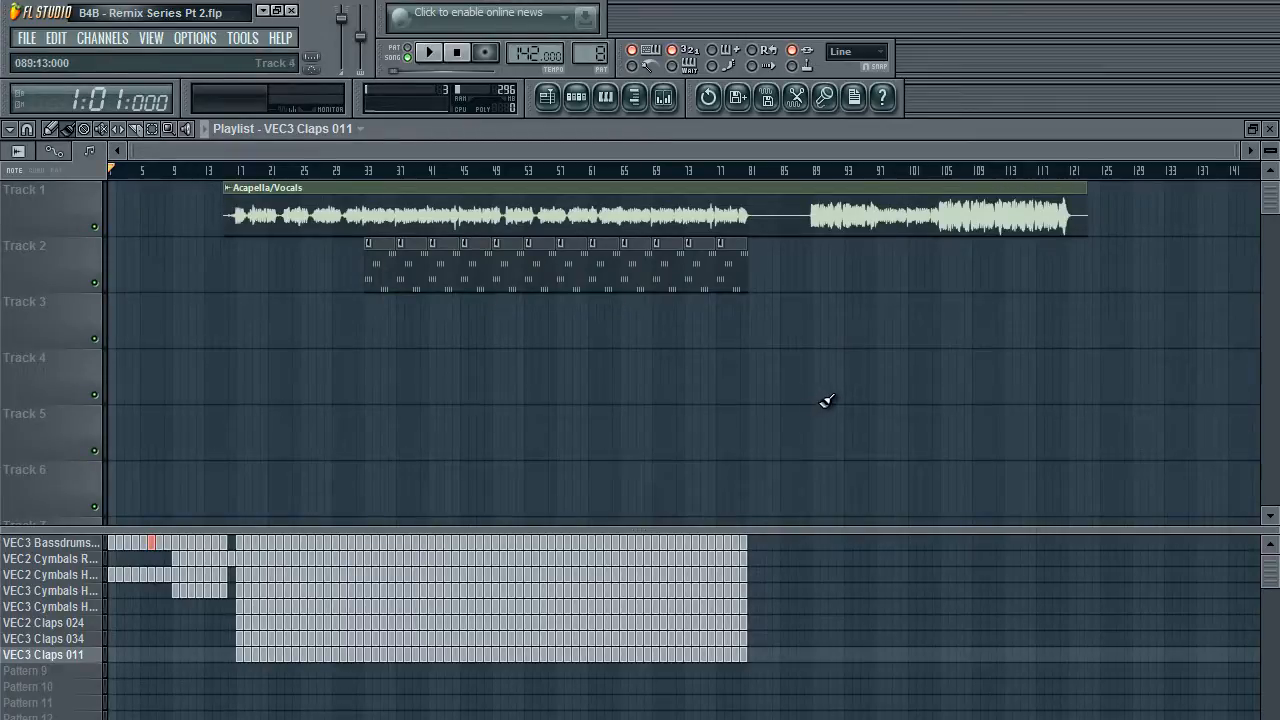
left_click(664, 97)
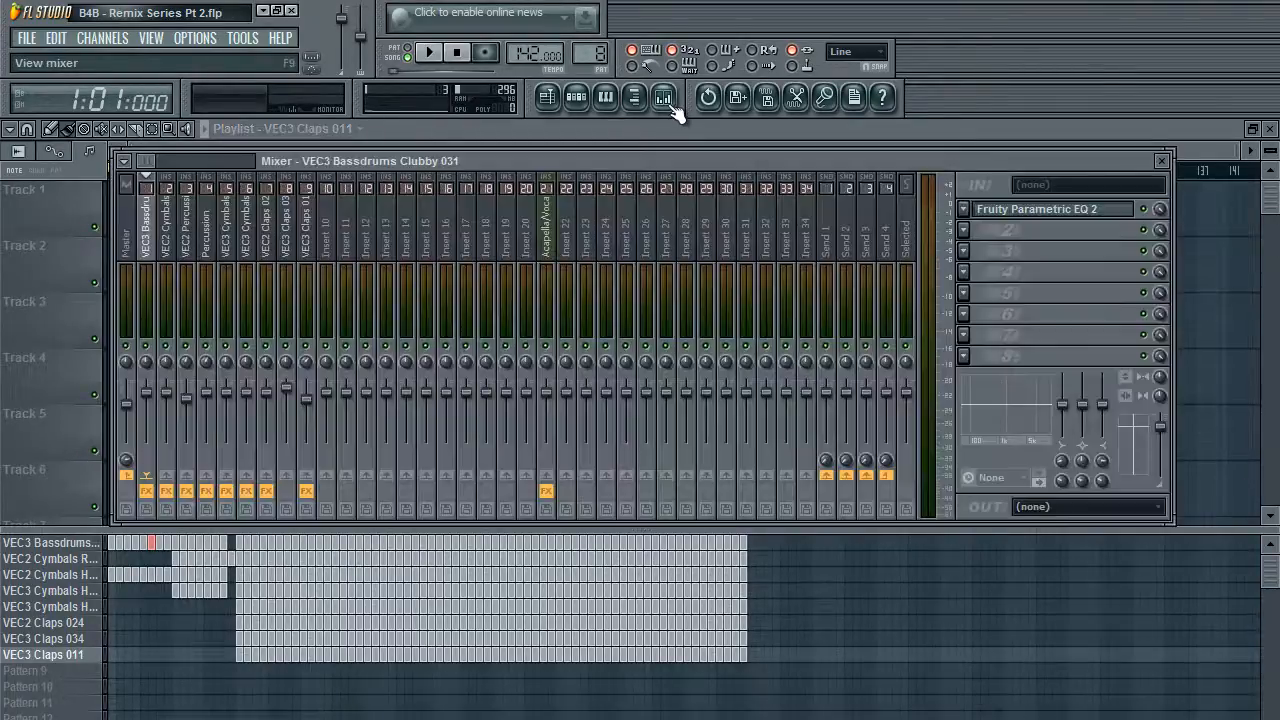
left_click(664, 97)
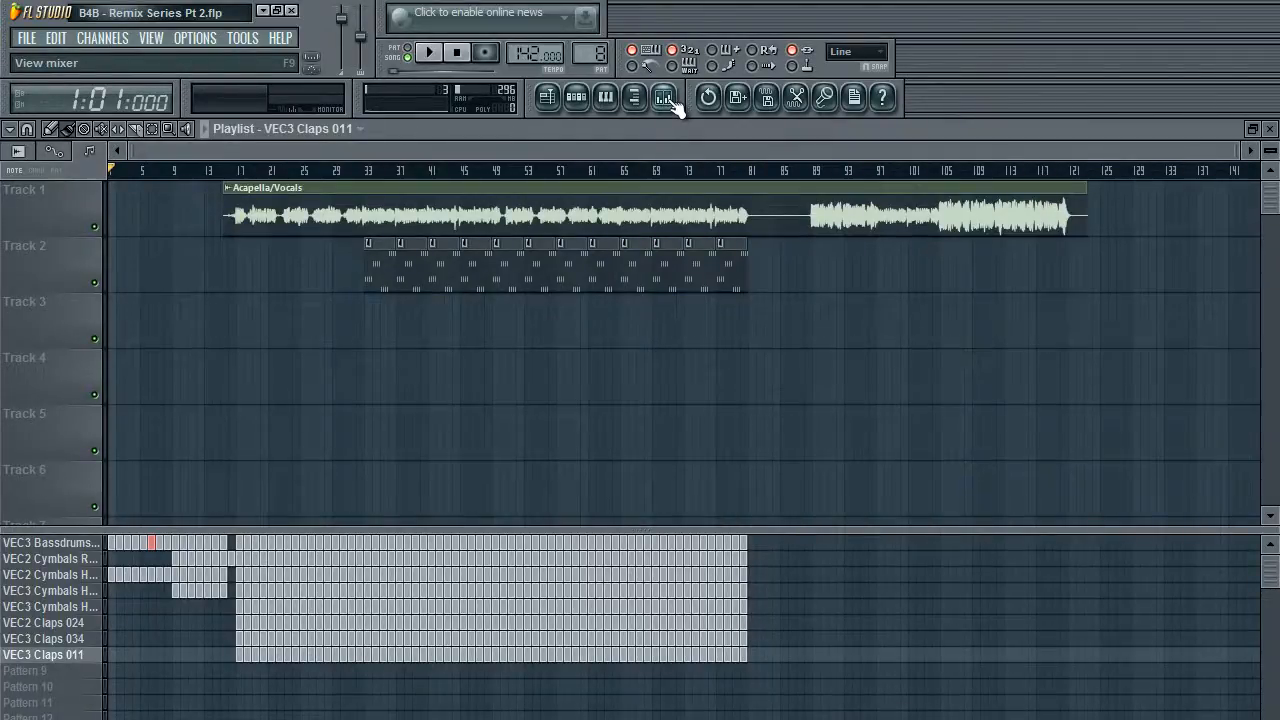
left_click(668, 99)
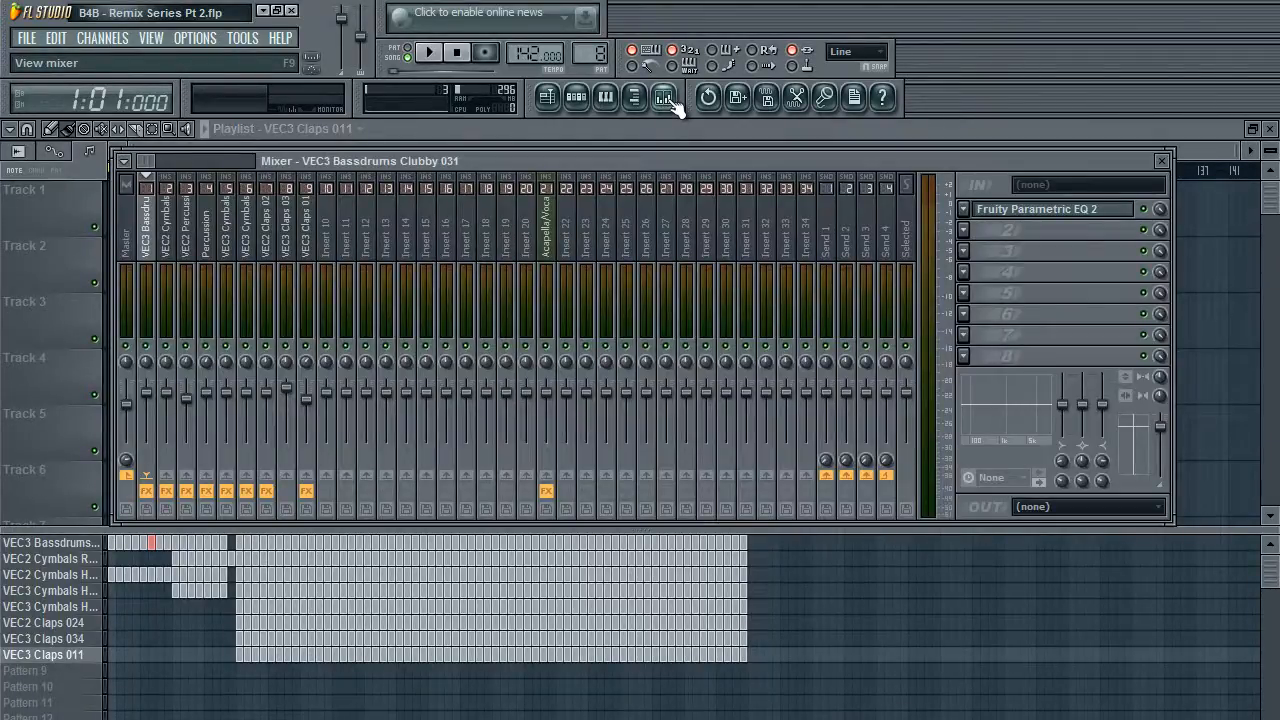
left_click(671, 104)
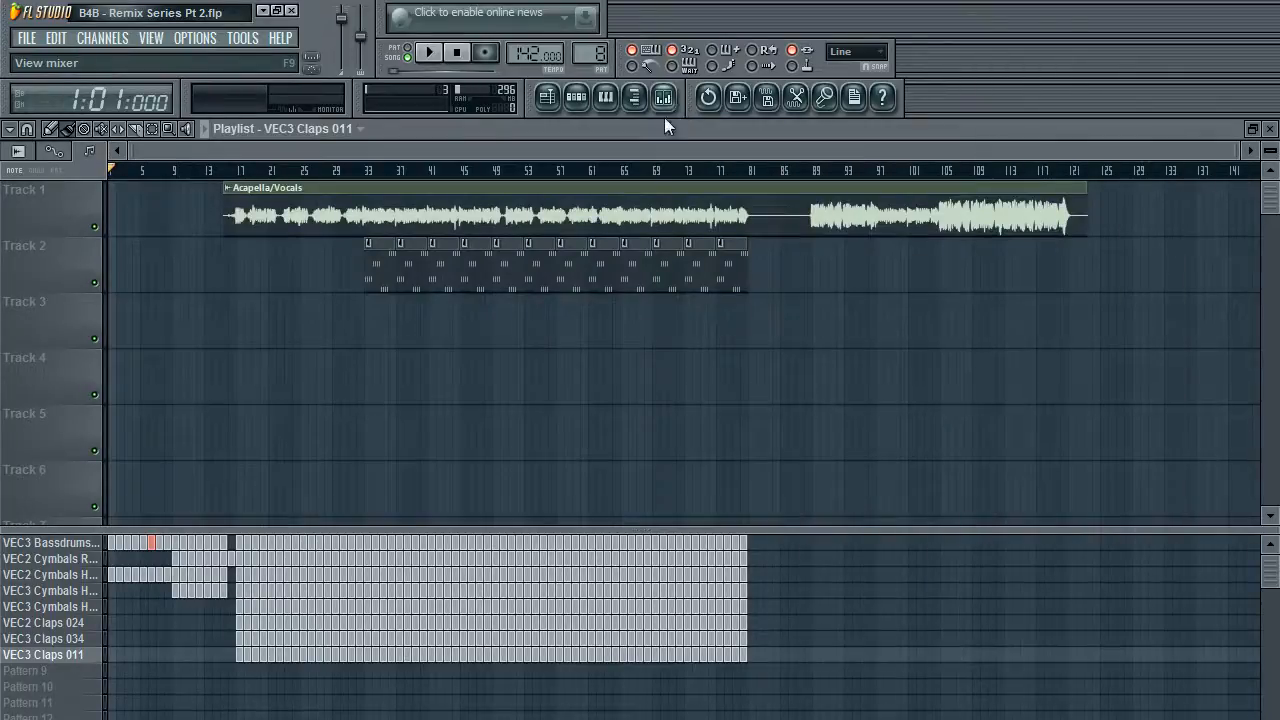
left_click(668, 107)
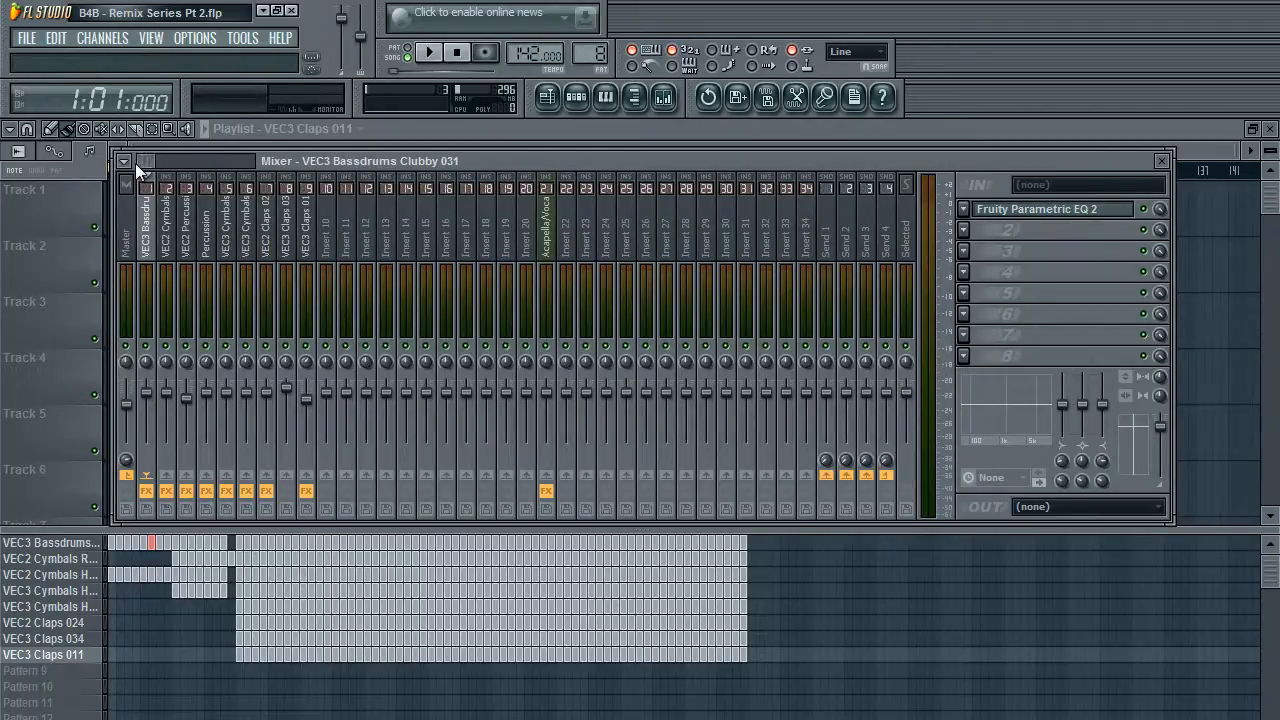
left_click(1165, 162)
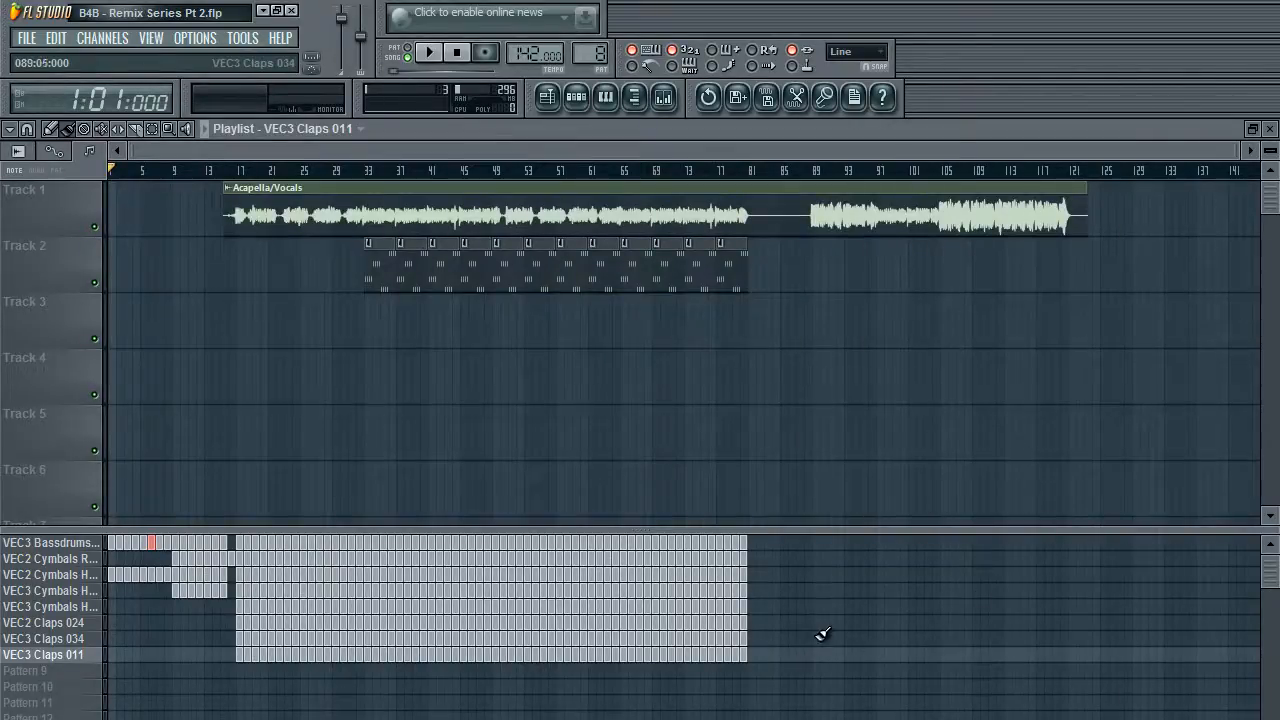
left_click(668, 98)
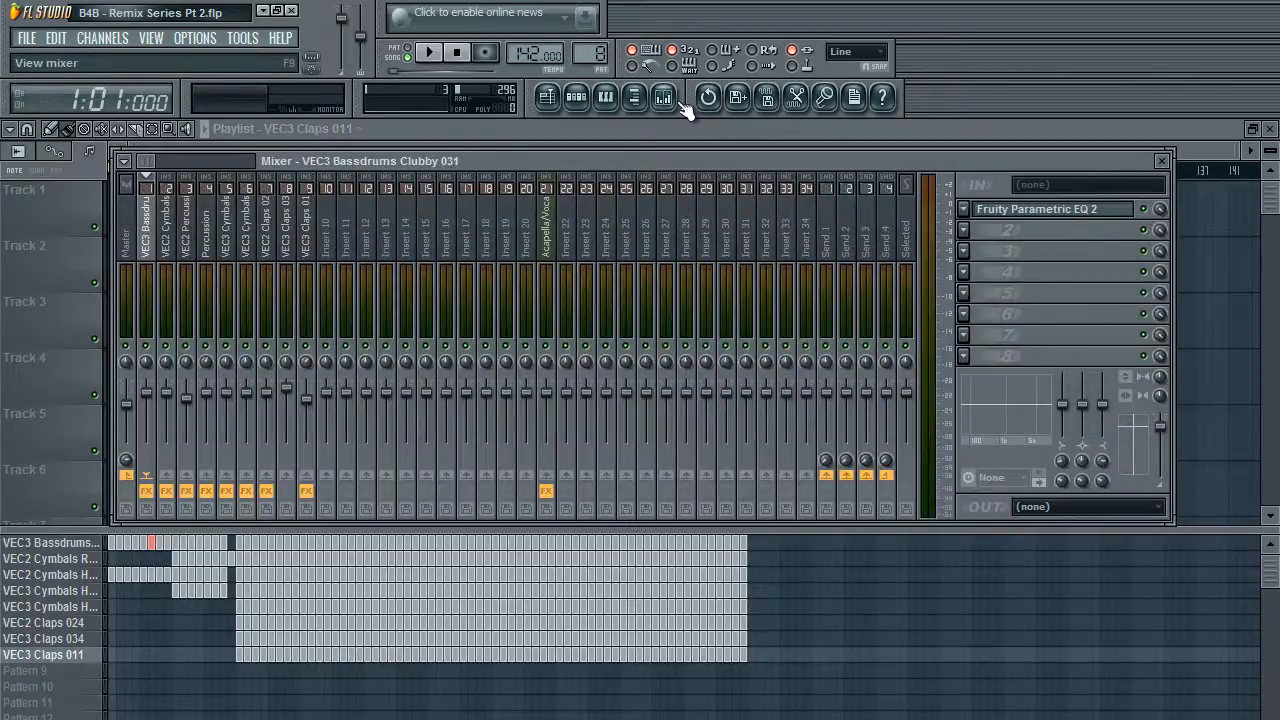
left_click(680, 104)
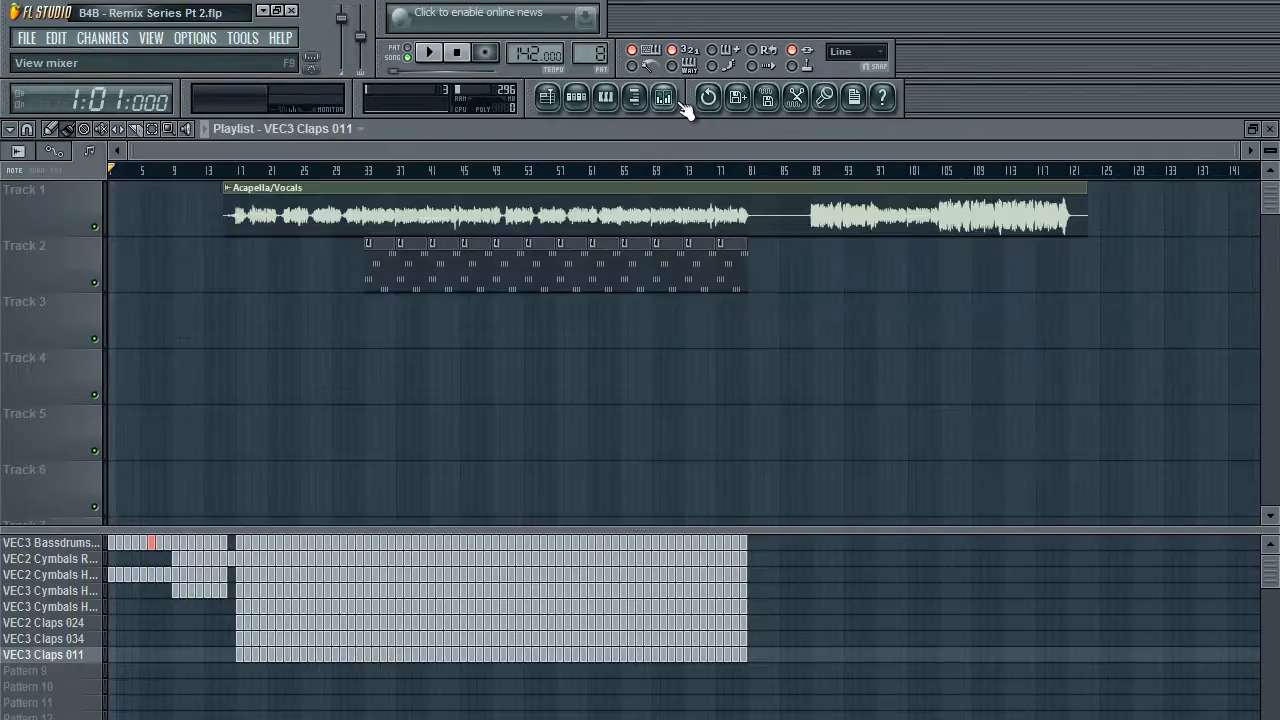